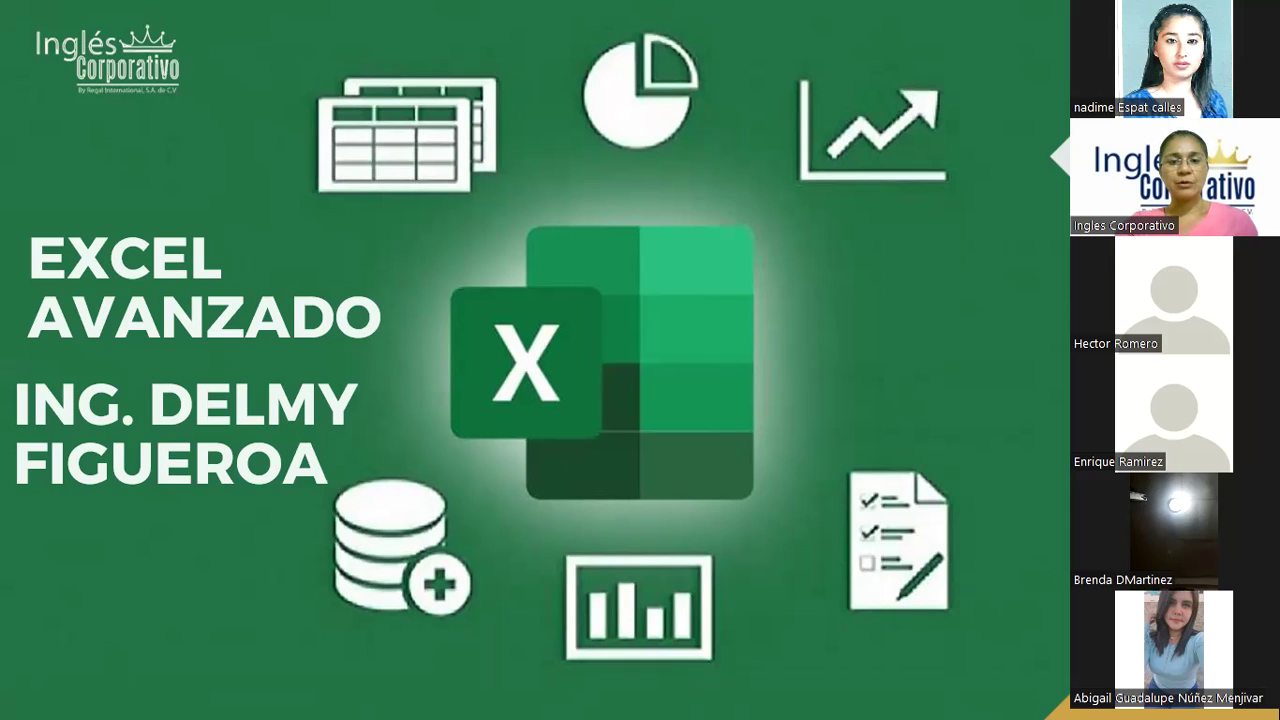
Advance past the Requerimientos slide to the 80% minimum Zoom attendance slide
key(Right)
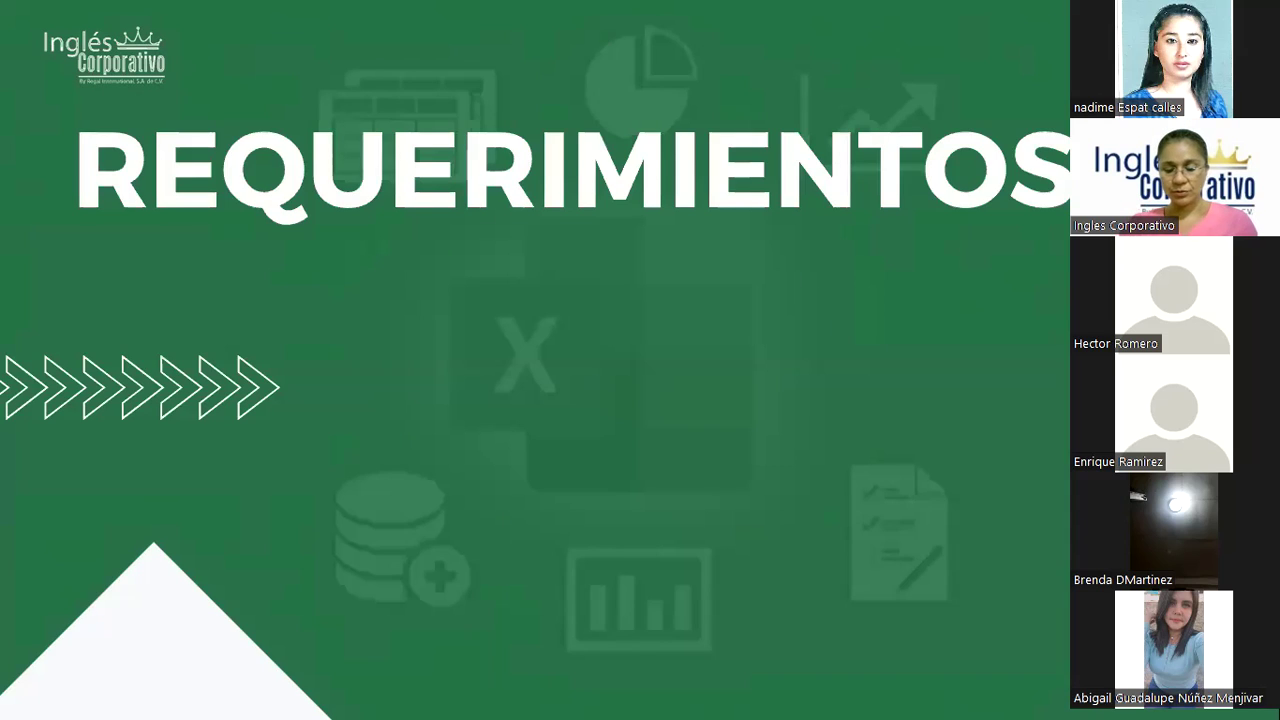
key(Right)
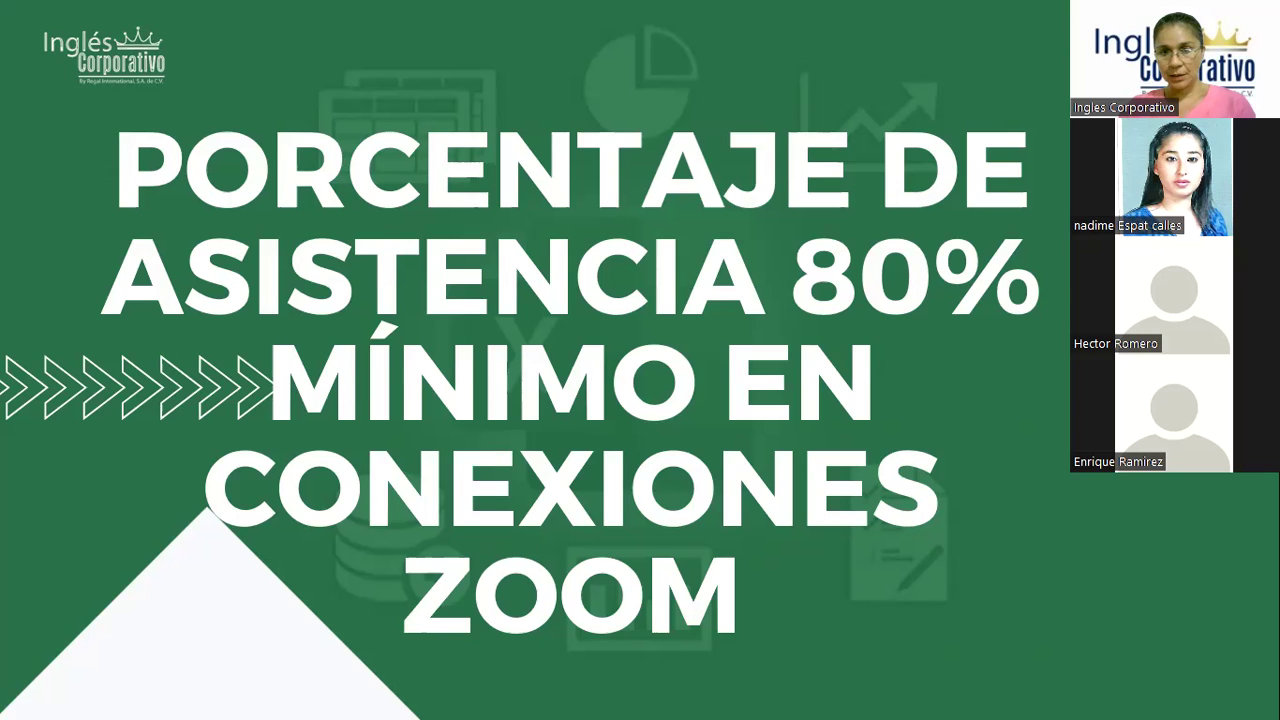
Advance the slideshow to the 'Nombre completo' requirement slide
key(Right)
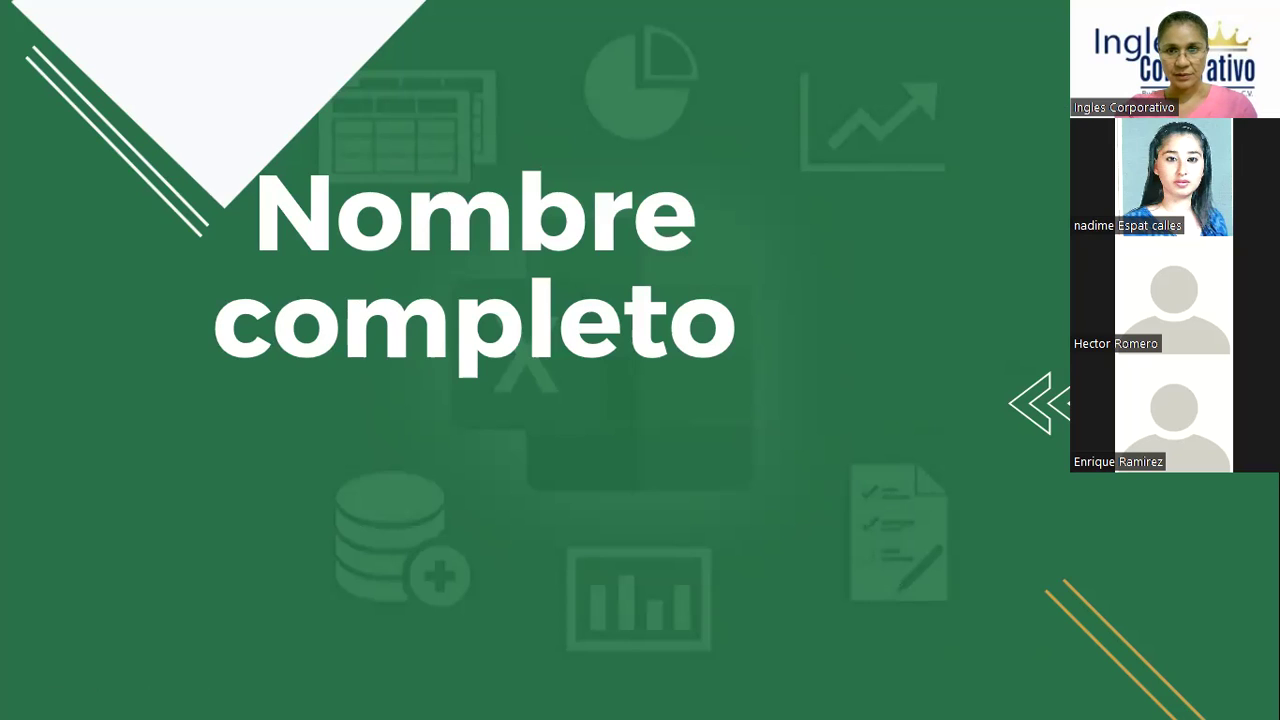
Advance the slideshow to the Participación activa slide
click(860, 295)
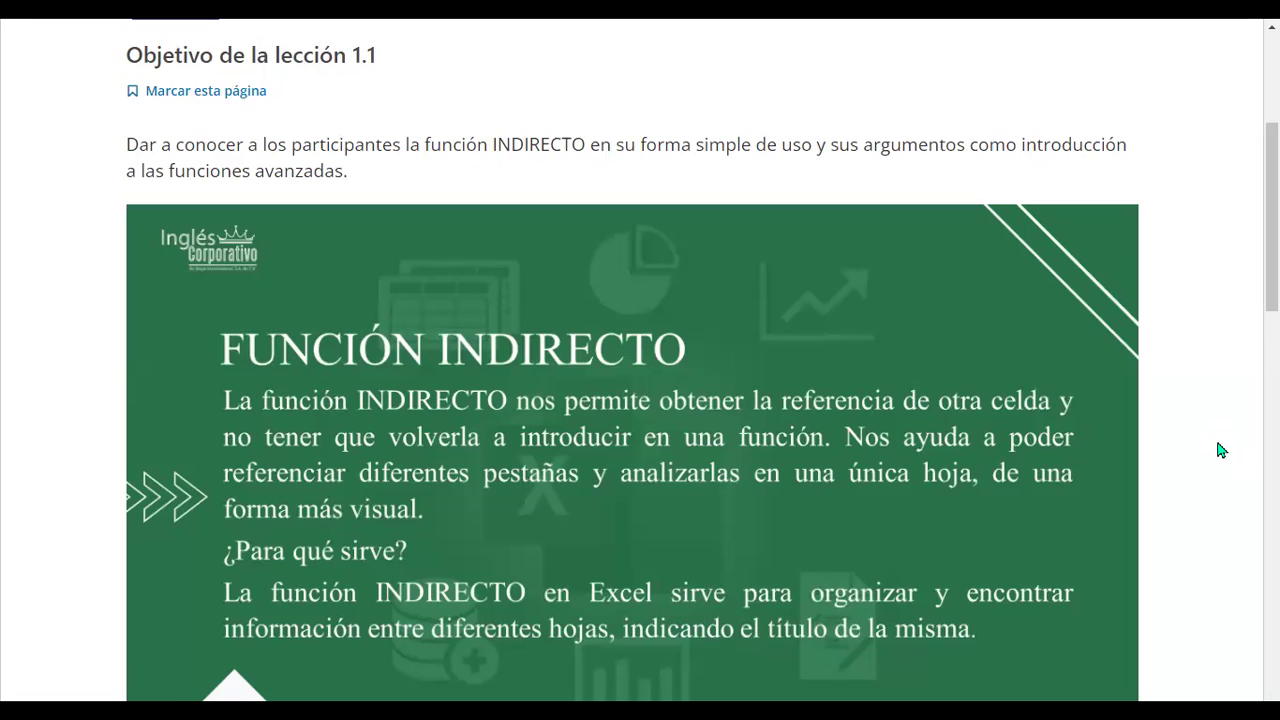
scroll(1218, 444, down, 1)
scroll(1218, 443, down, 1)
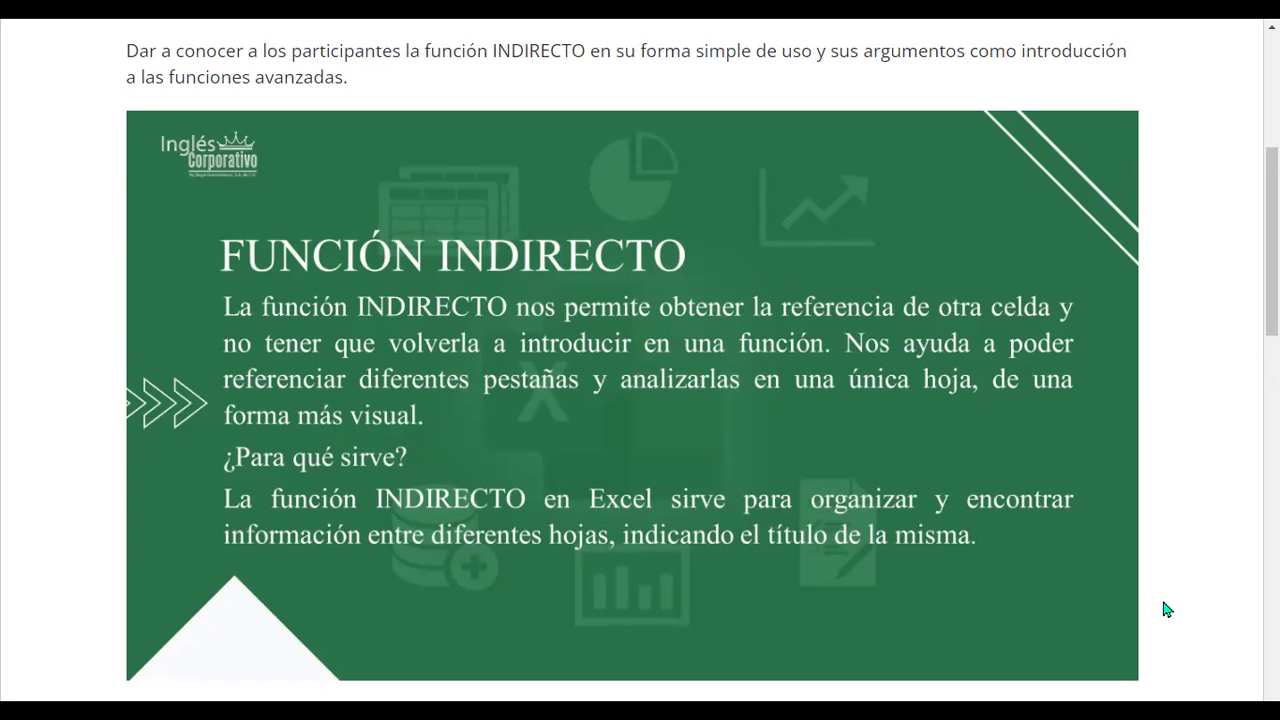
Scroll lesson 1.1 down to the 'Sintaxis =INDIRECTO(Referencia; [A1])' slide
scroll(1137, 547, down, 2)
scroll(1137, 547, down, 1)
scroll(1137, 547, down, 2)
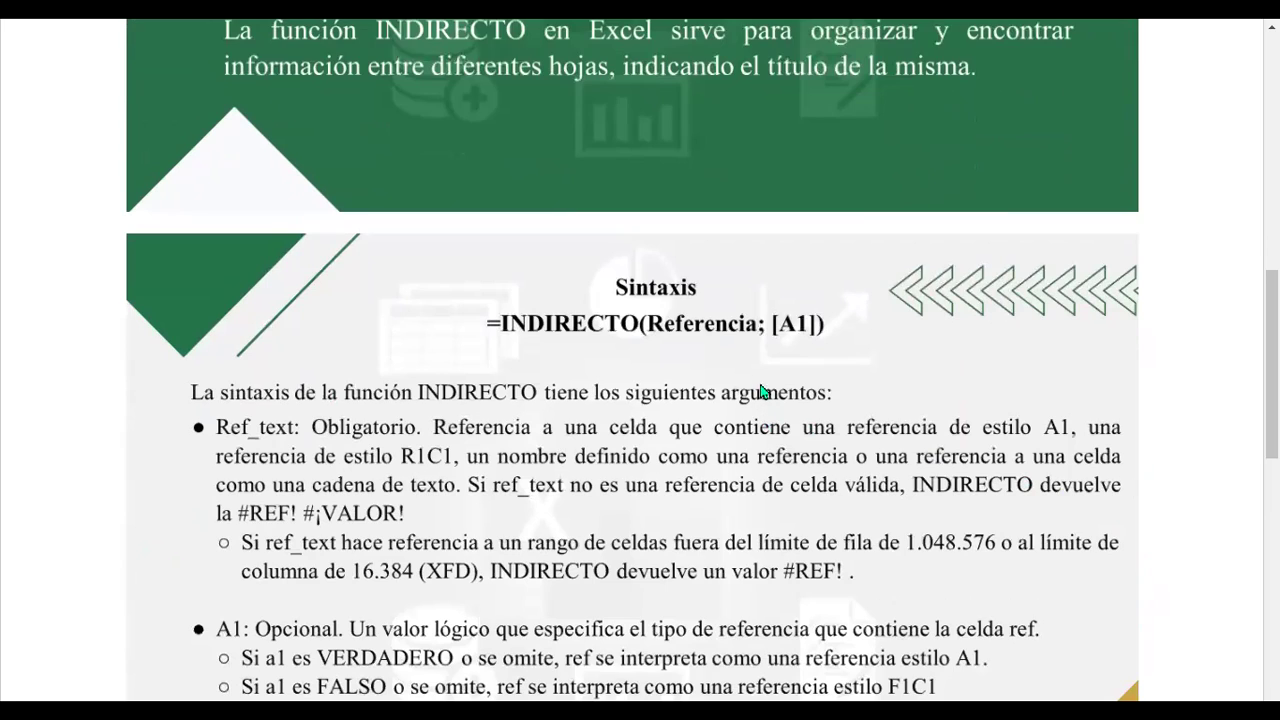
scroll(762, 383, down, 1)
scroll(762, 383, down, 1)
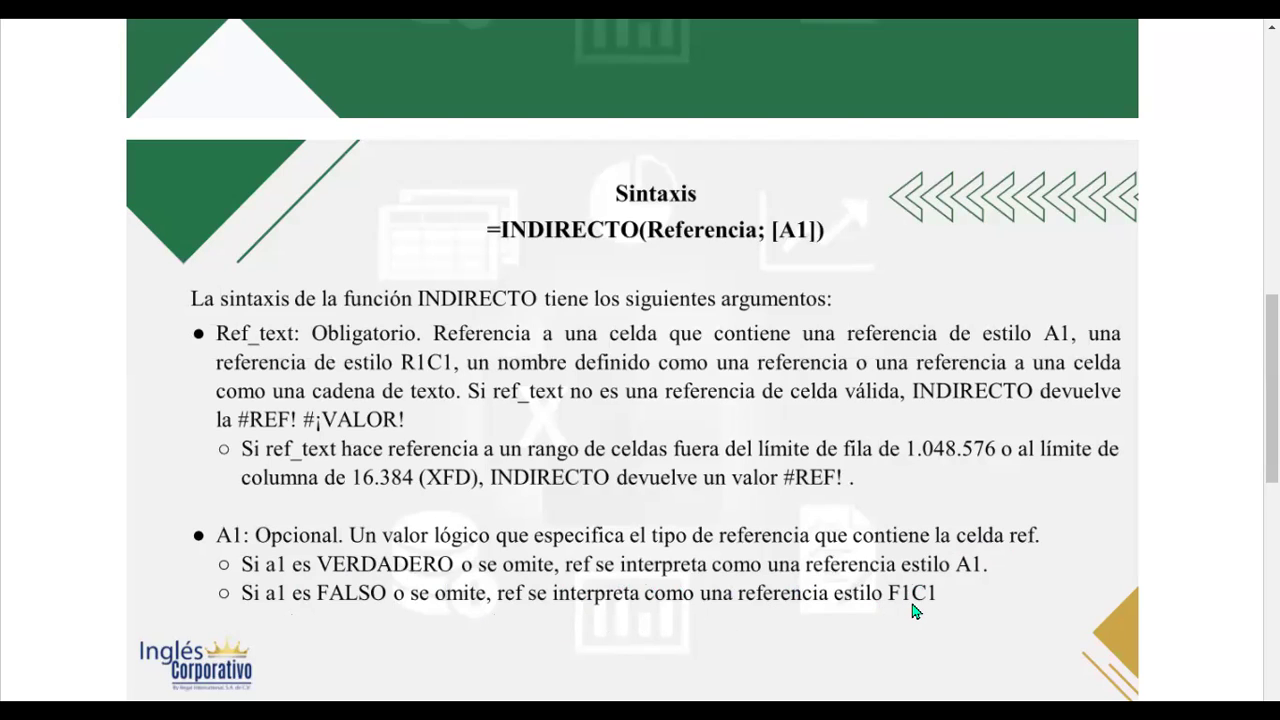
scroll(914, 563, down, 2)
scroll(914, 563, down, 2)
scroll(914, 563, down, 1)
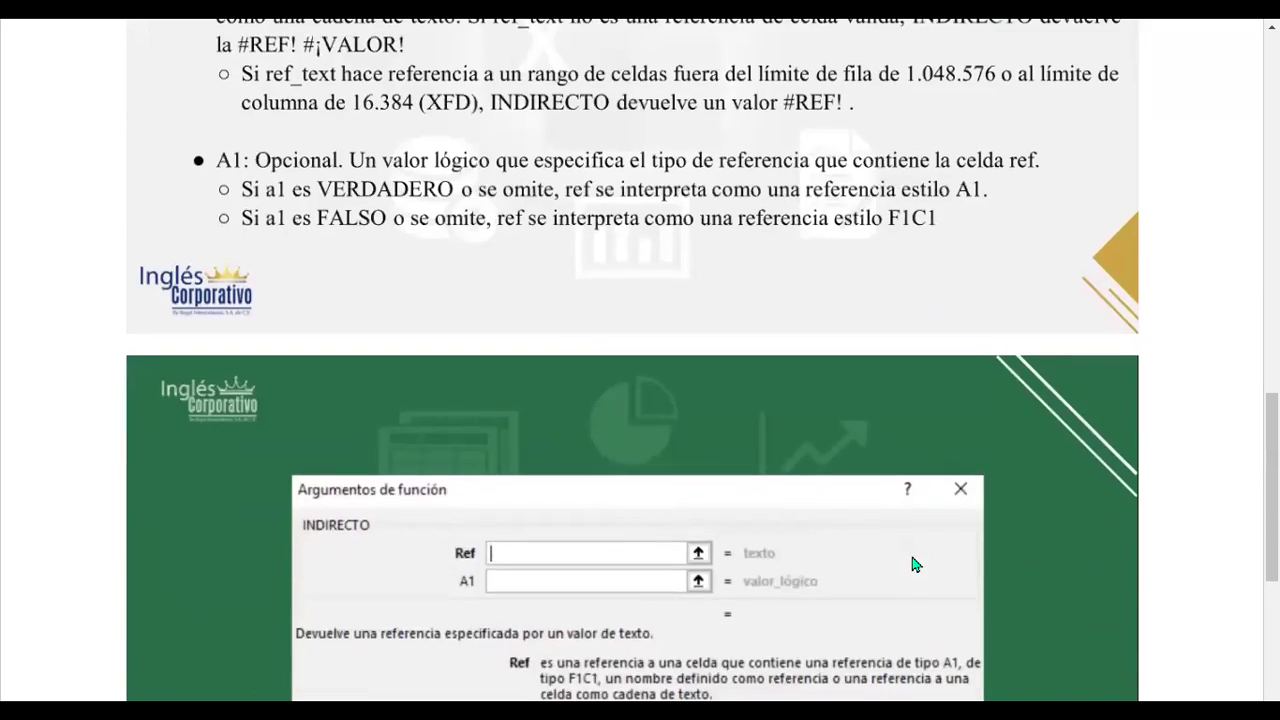
scroll(914, 563, down, 2)
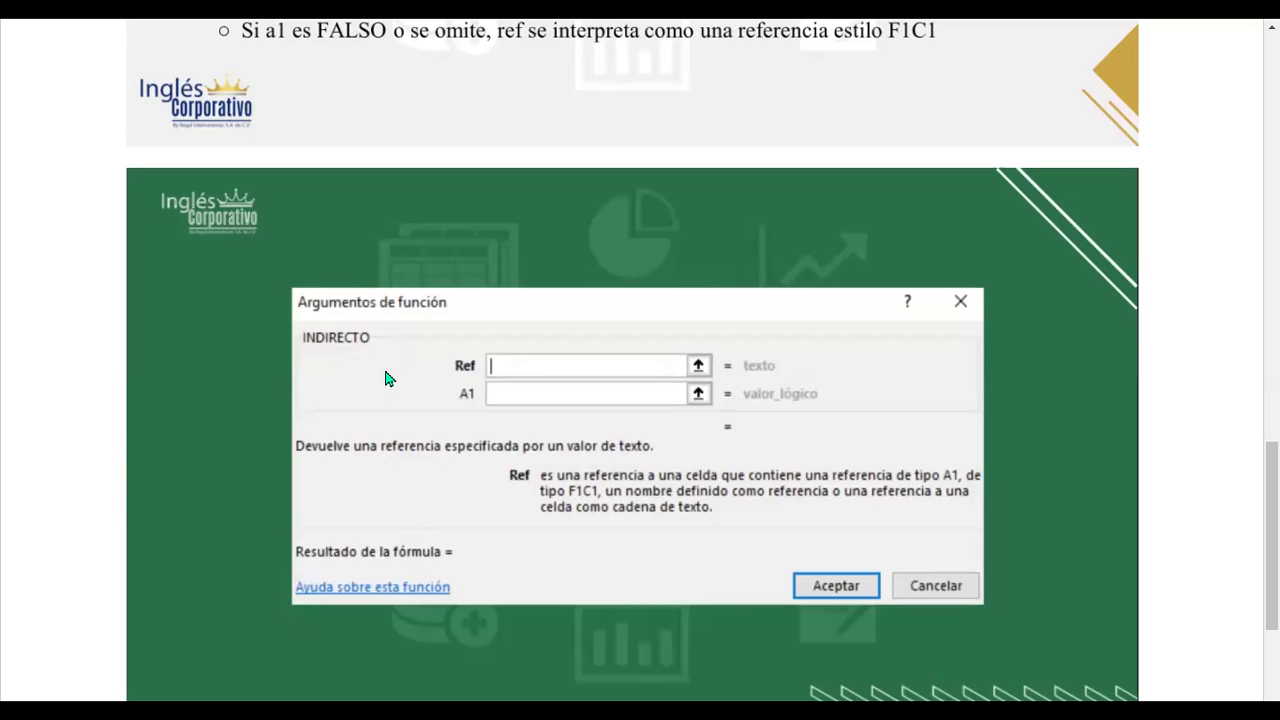
scroll(641, 461, down, 3)
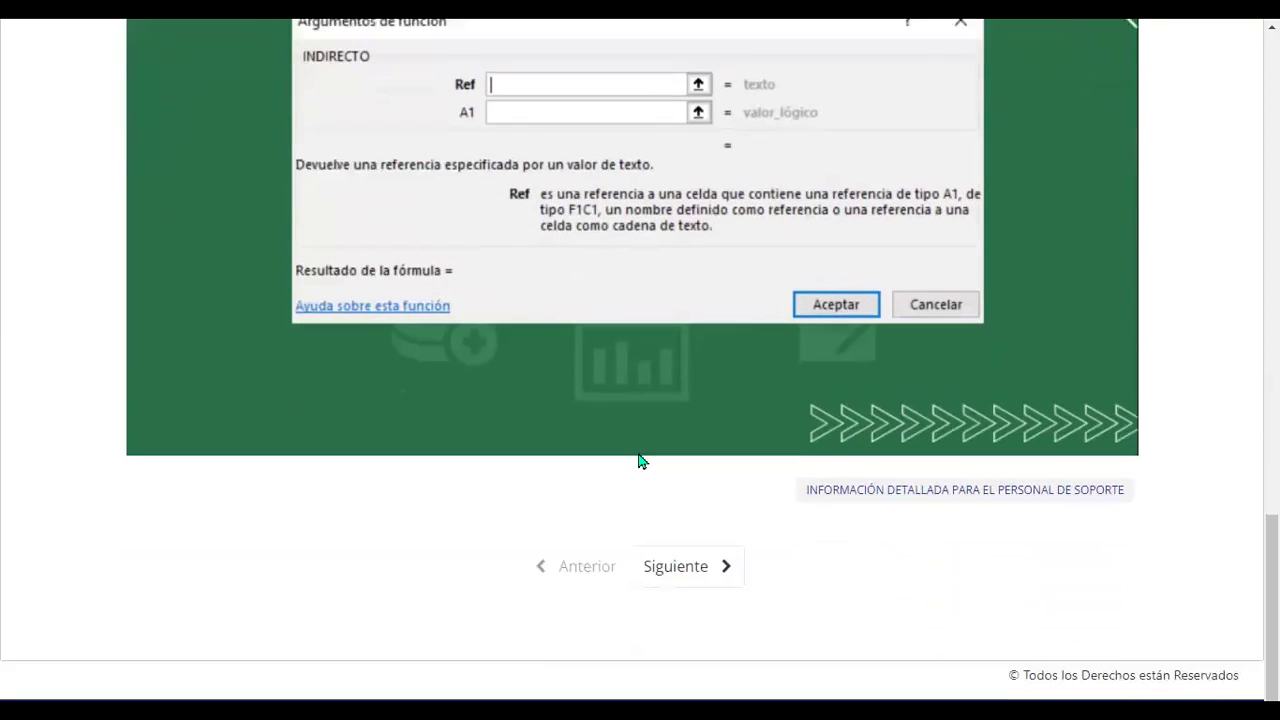
scroll(641, 458, down, 1)
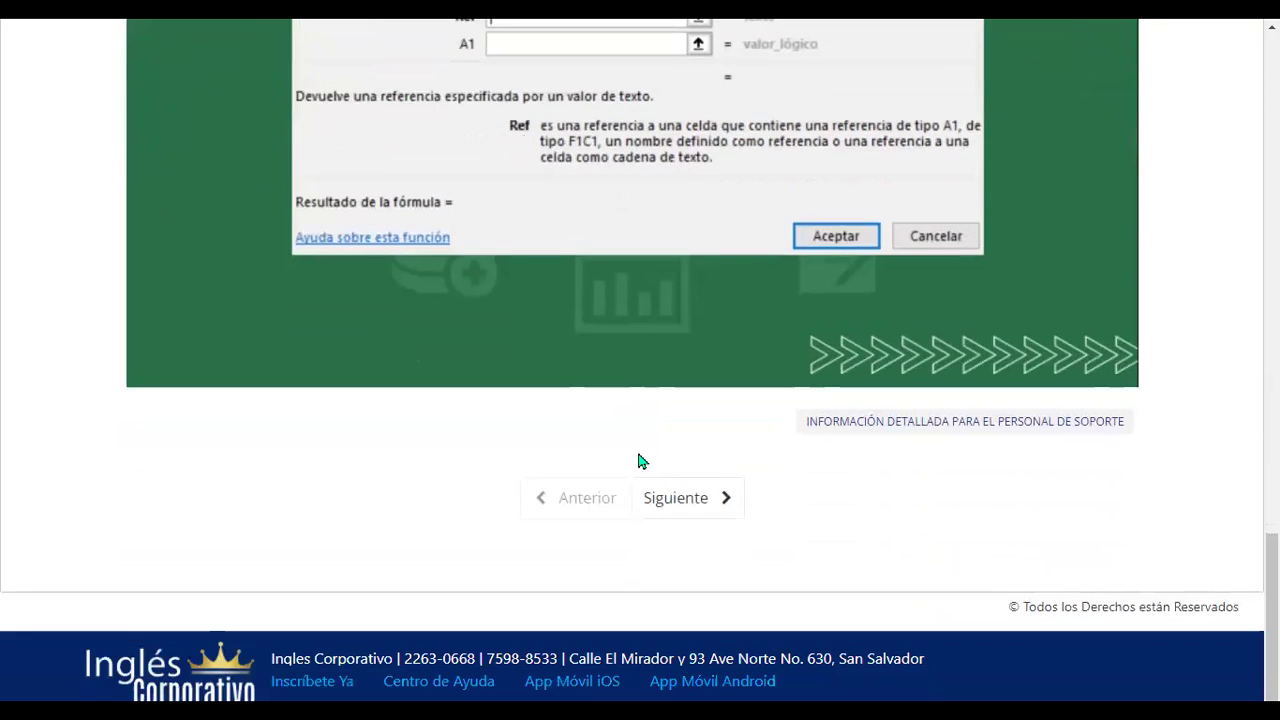
Go to the 'Conoce la función indirecto' lesson and start its Función Indirecto video
click(697, 509)
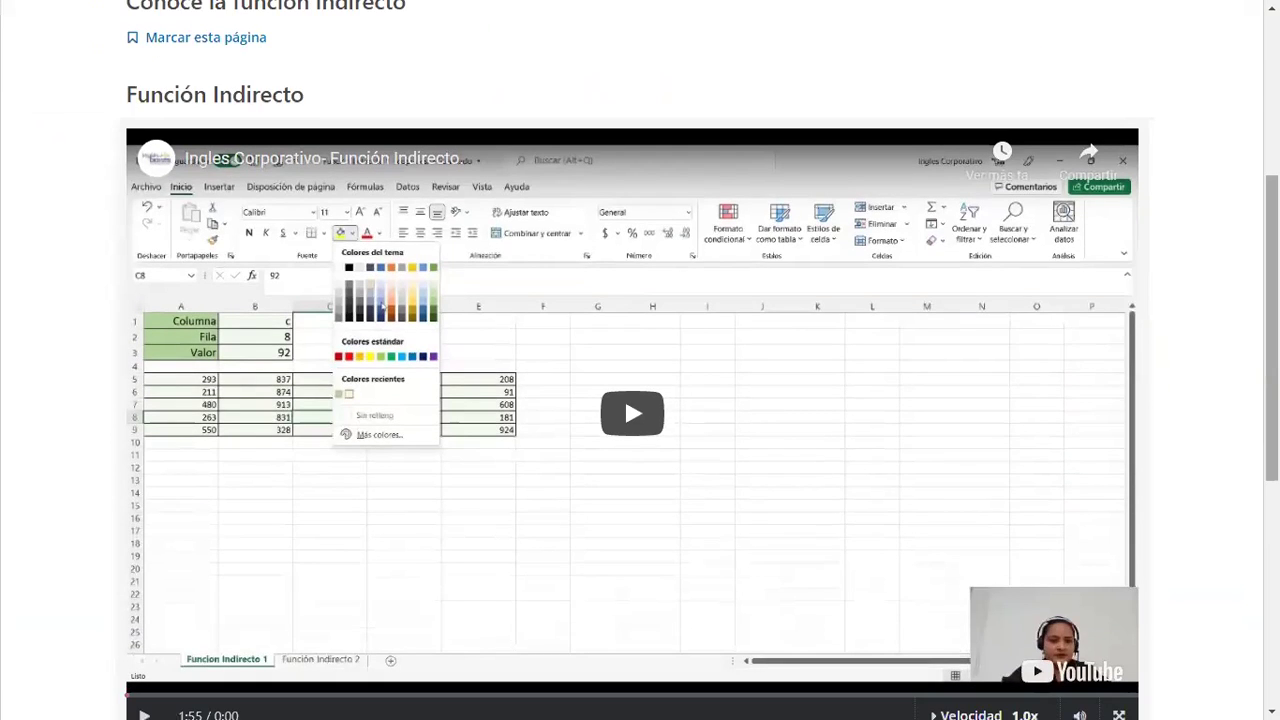
scroll(624, 395, down, 1)
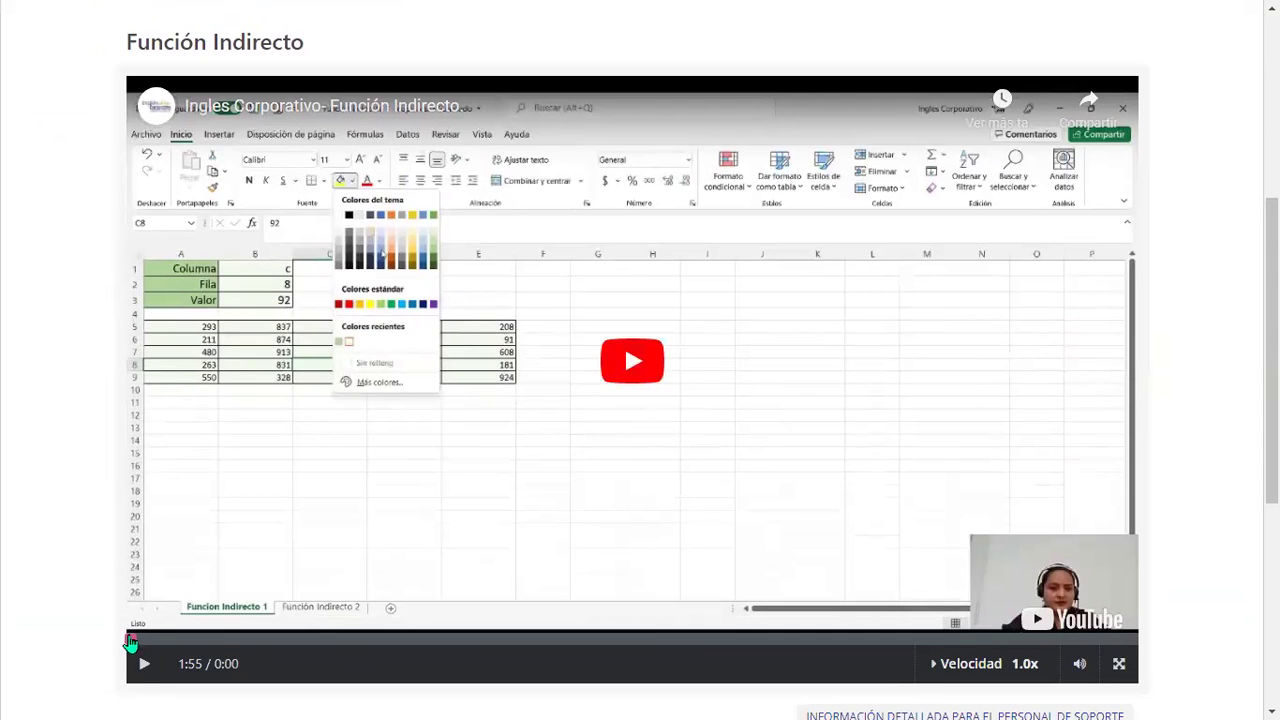
click(143, 670)
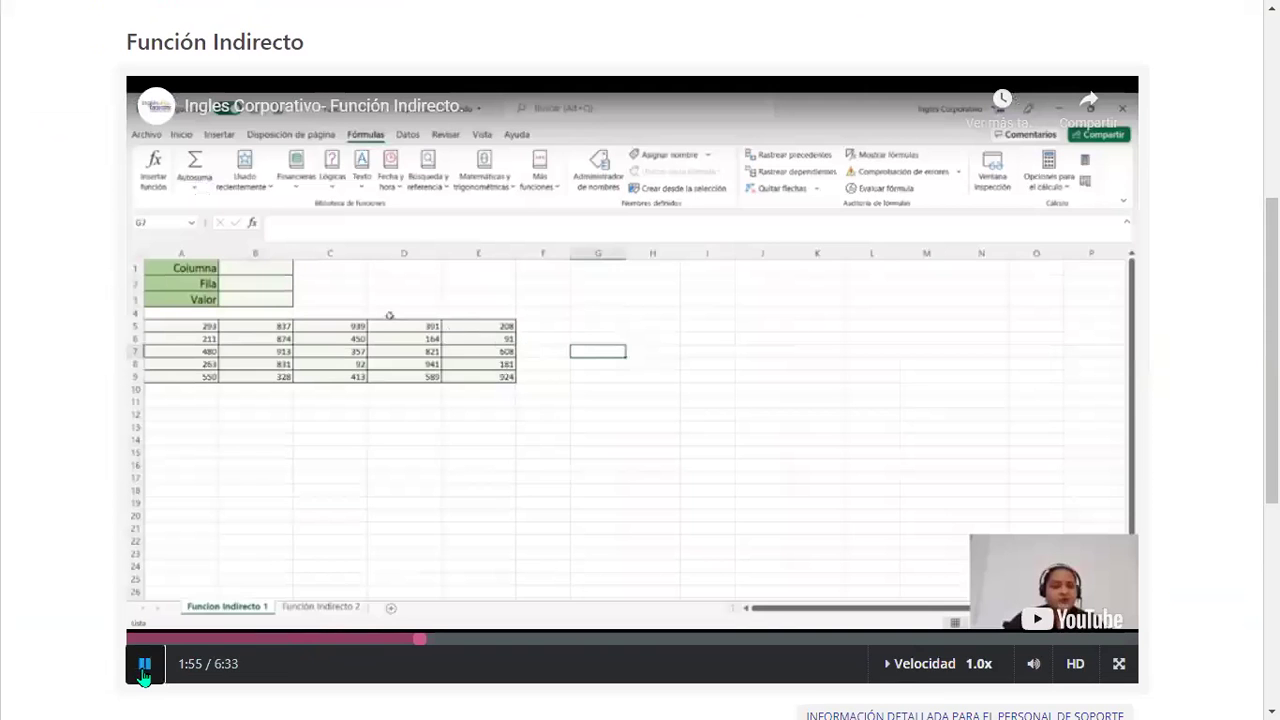
click(143, 665)
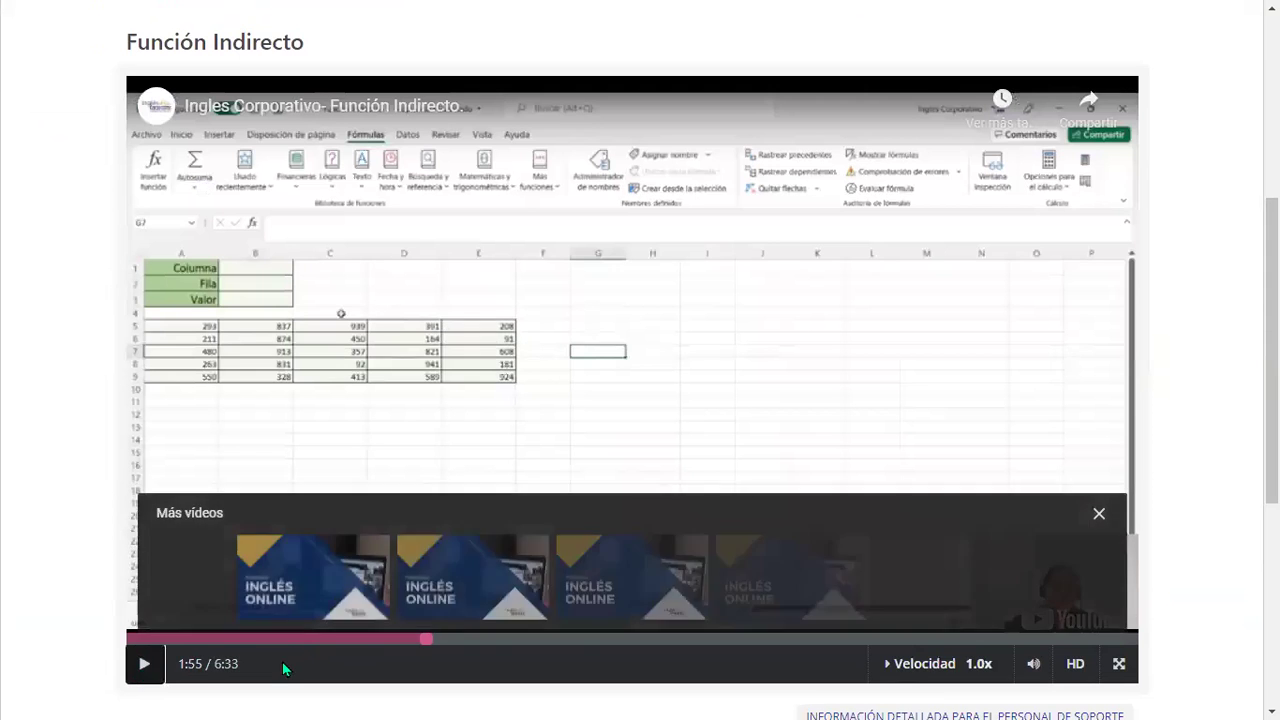
Restart the Función Indirecto video from the beginning and play it through to 6:33
click(130, 639)
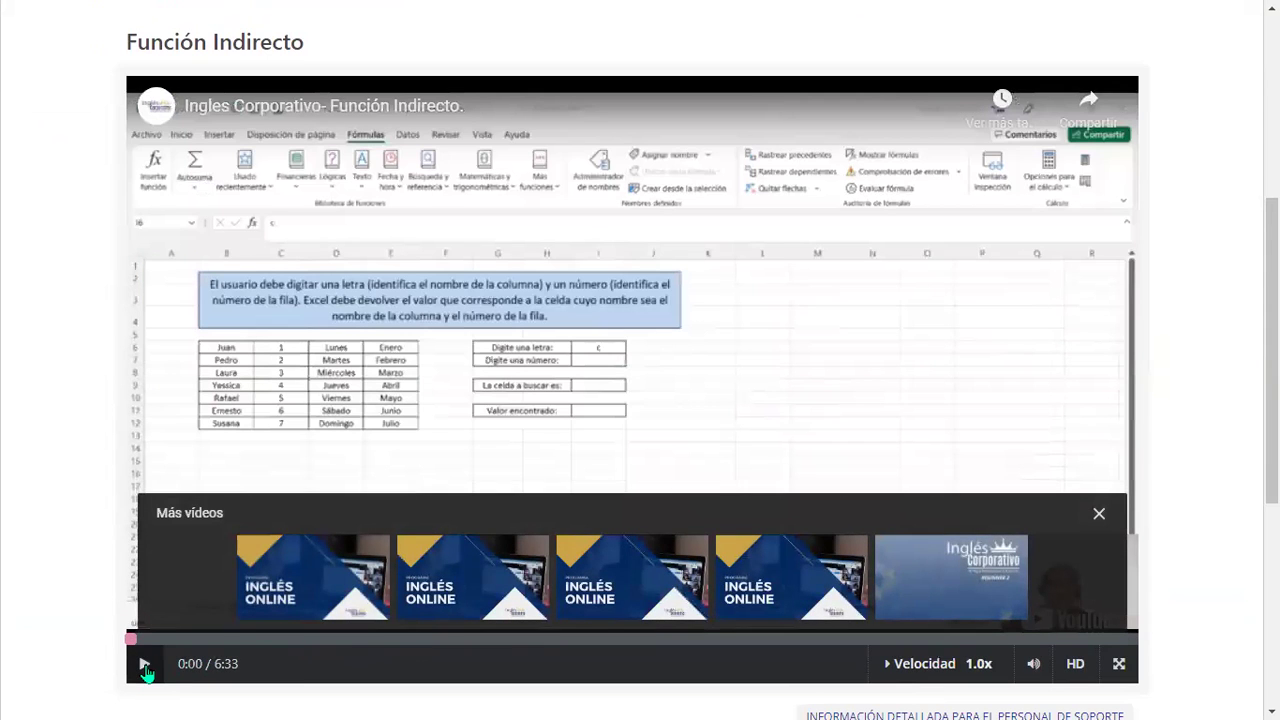
click(144, 665)
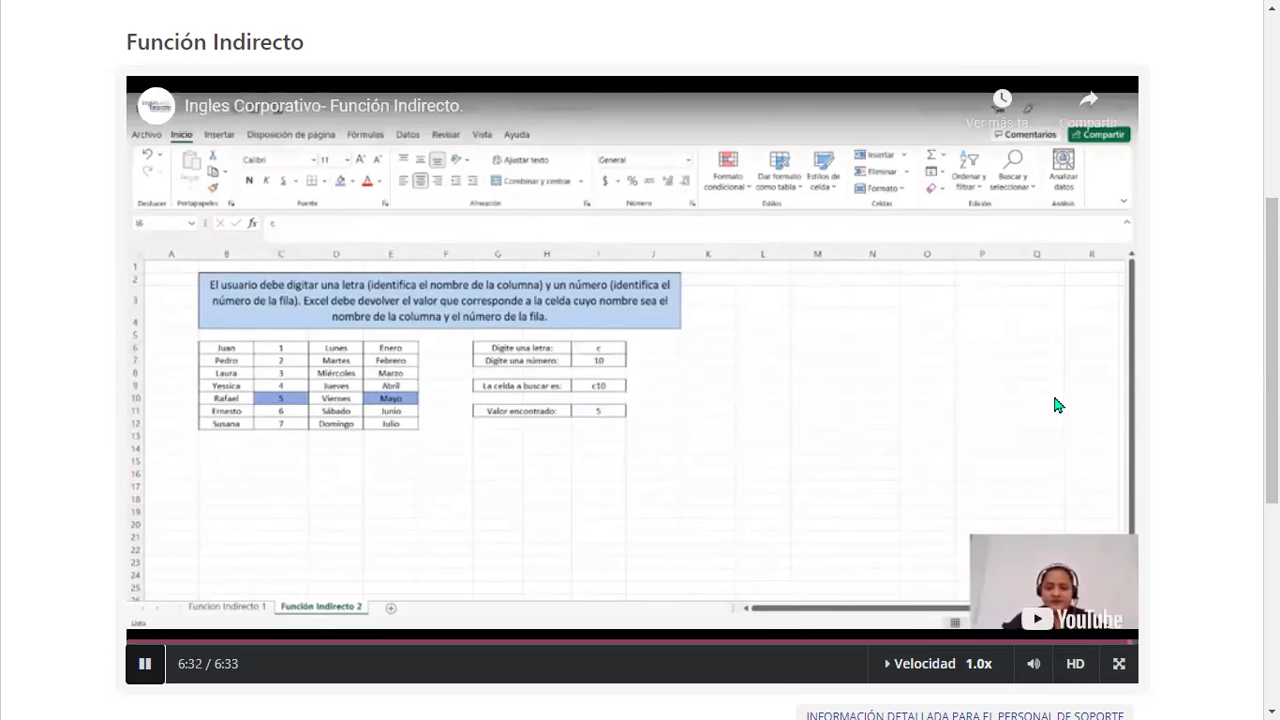
Download Función_Indirecto_1.xlsx via the 'Descargar template Función Indirecto' link
scroll(521, 509, down, 2)
scroll(521, 509, down, 1)
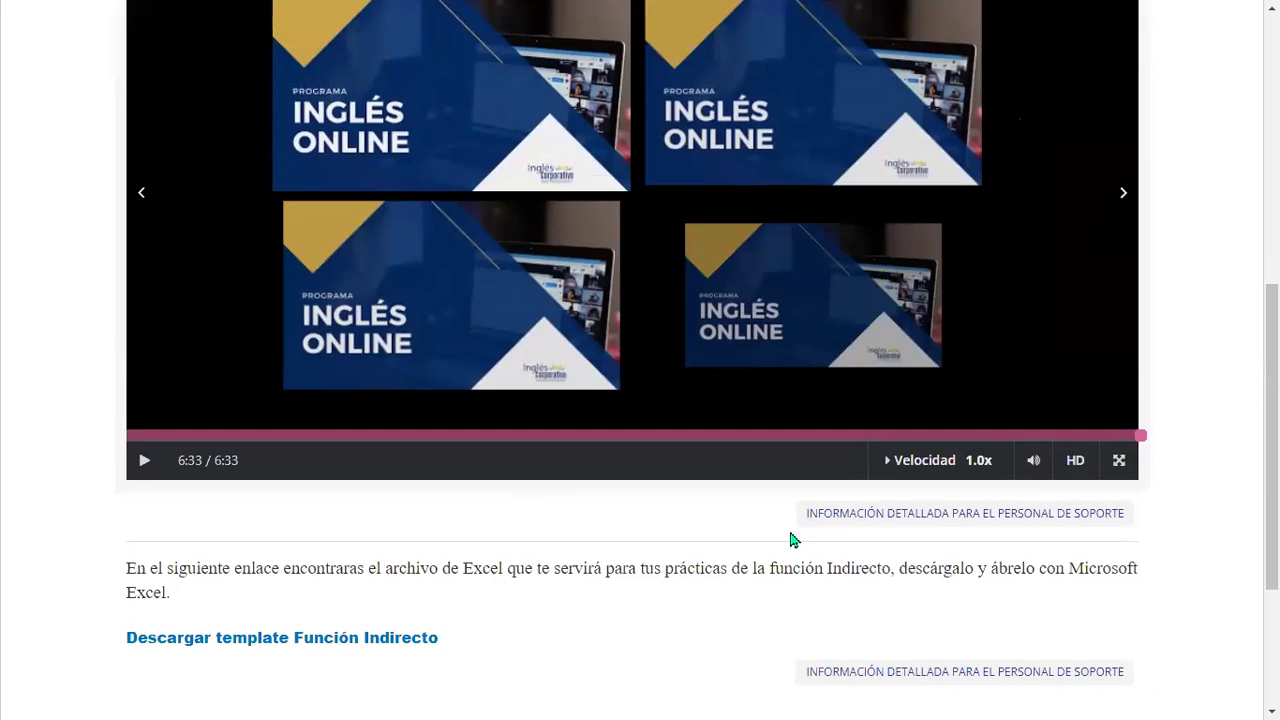
scroll(791, 537, down, 2)
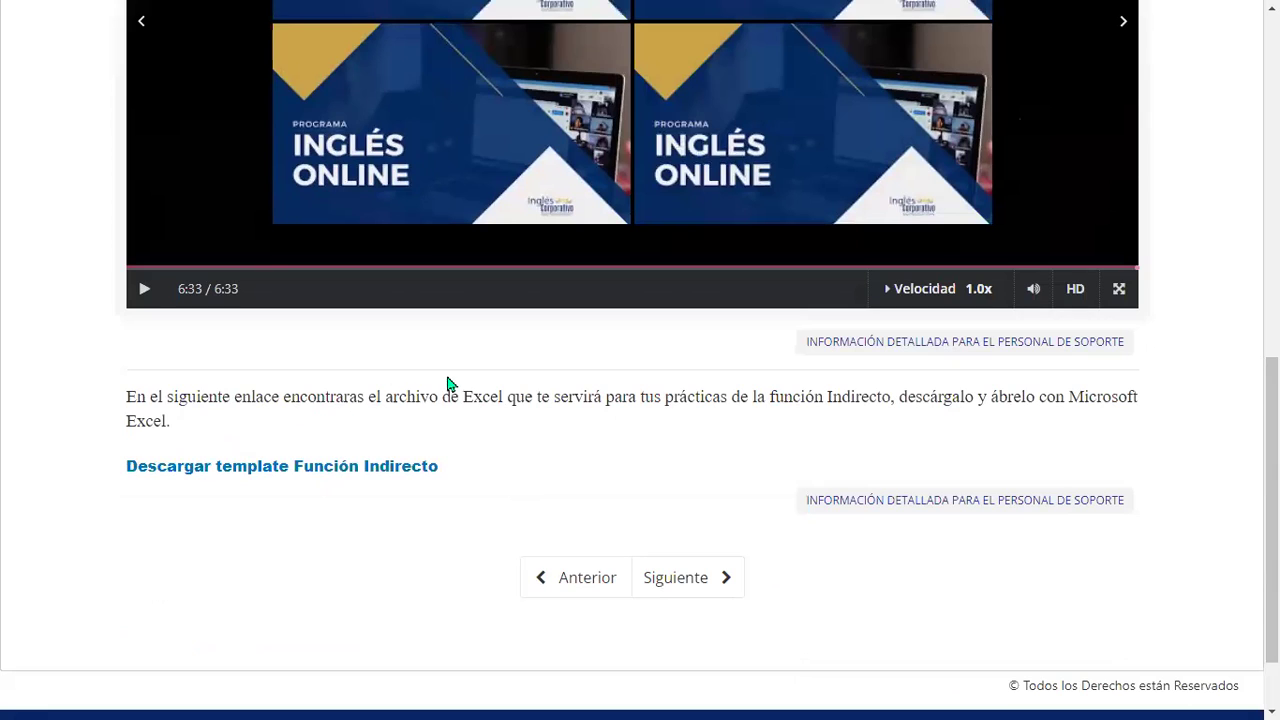
click(343, 477)
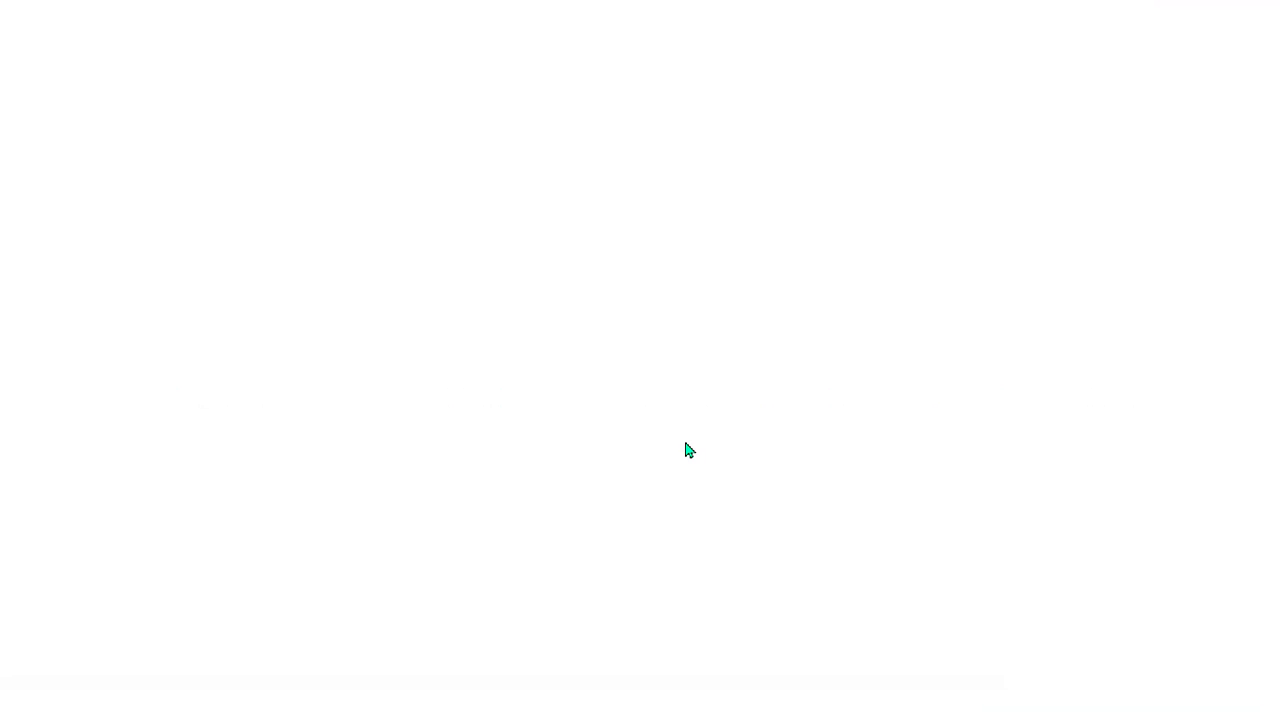
Dismiss the open-file dialog and select cell B1 beside Columna in Función_Indirecto_1.xlsx
click(577, 438)
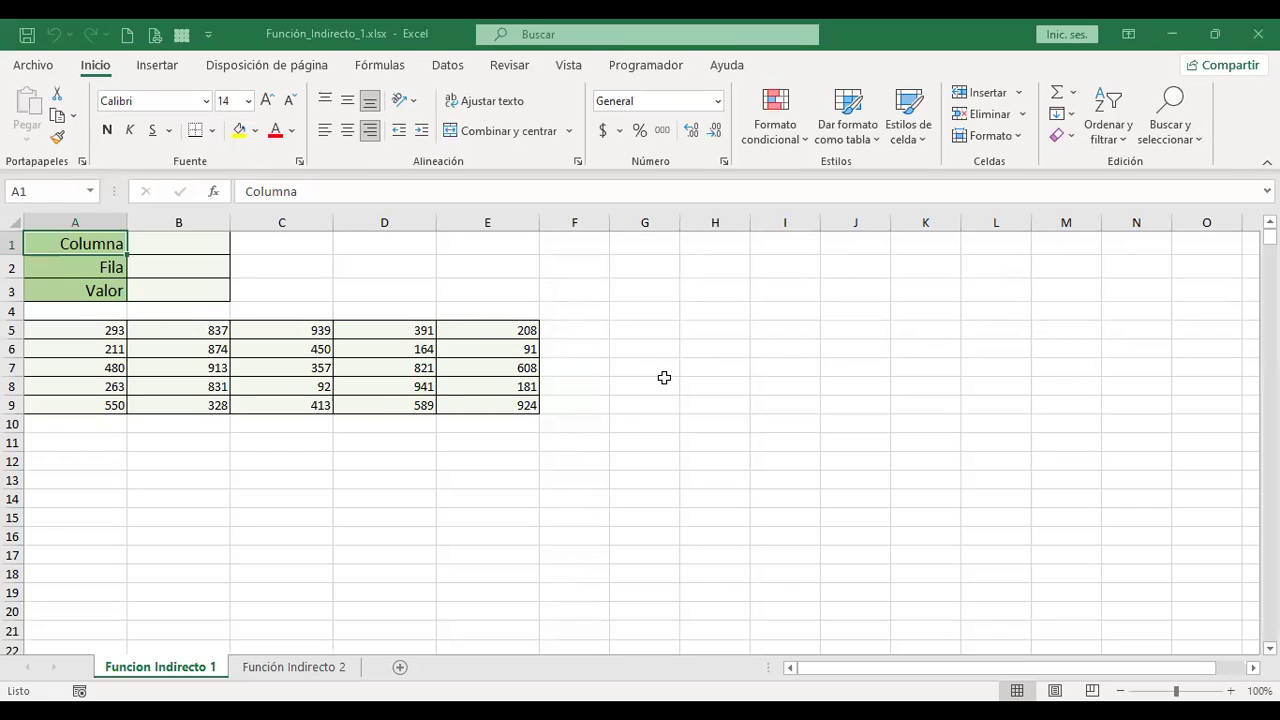
click(180, 238)
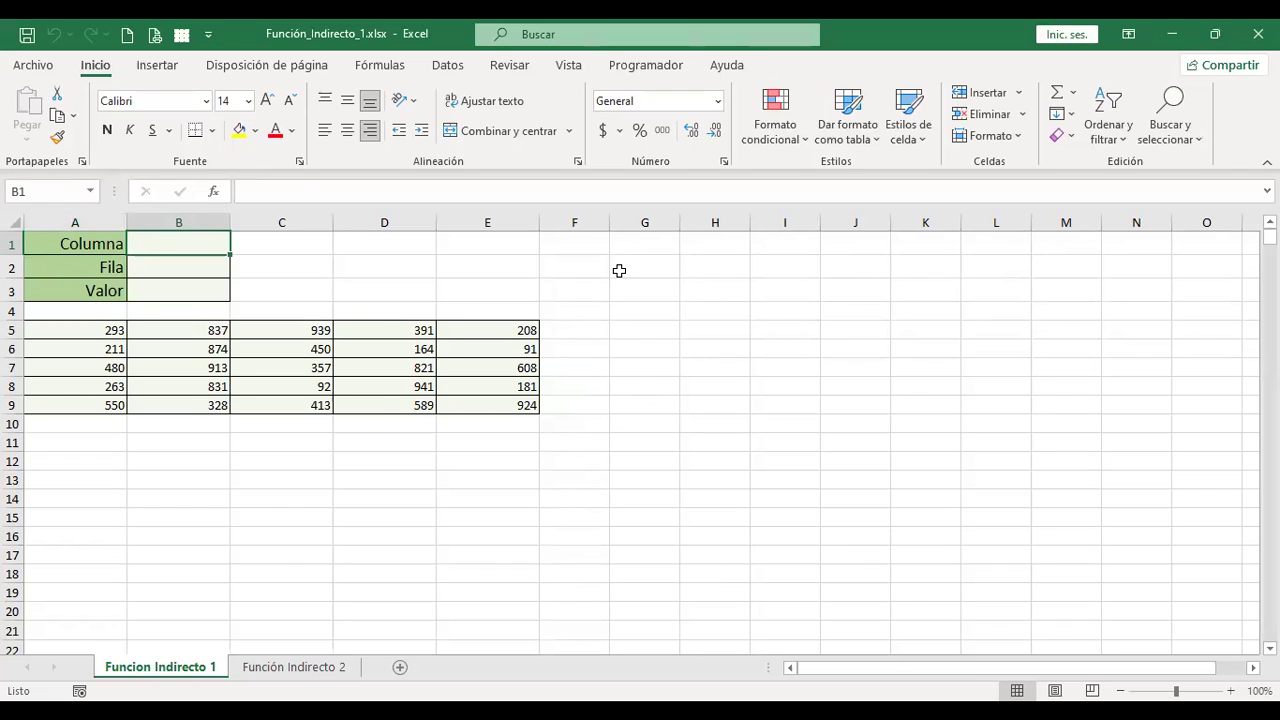
Select the A5:E9 number grid, then enter D in Columna (B1) and 8 in Fila (B2)
mouse_move(96, 333)
mouse_down()
mouse_move(576, 375)
mouse_move(518, 415)
mouse_up()
drag(518, 404, 519, 405)
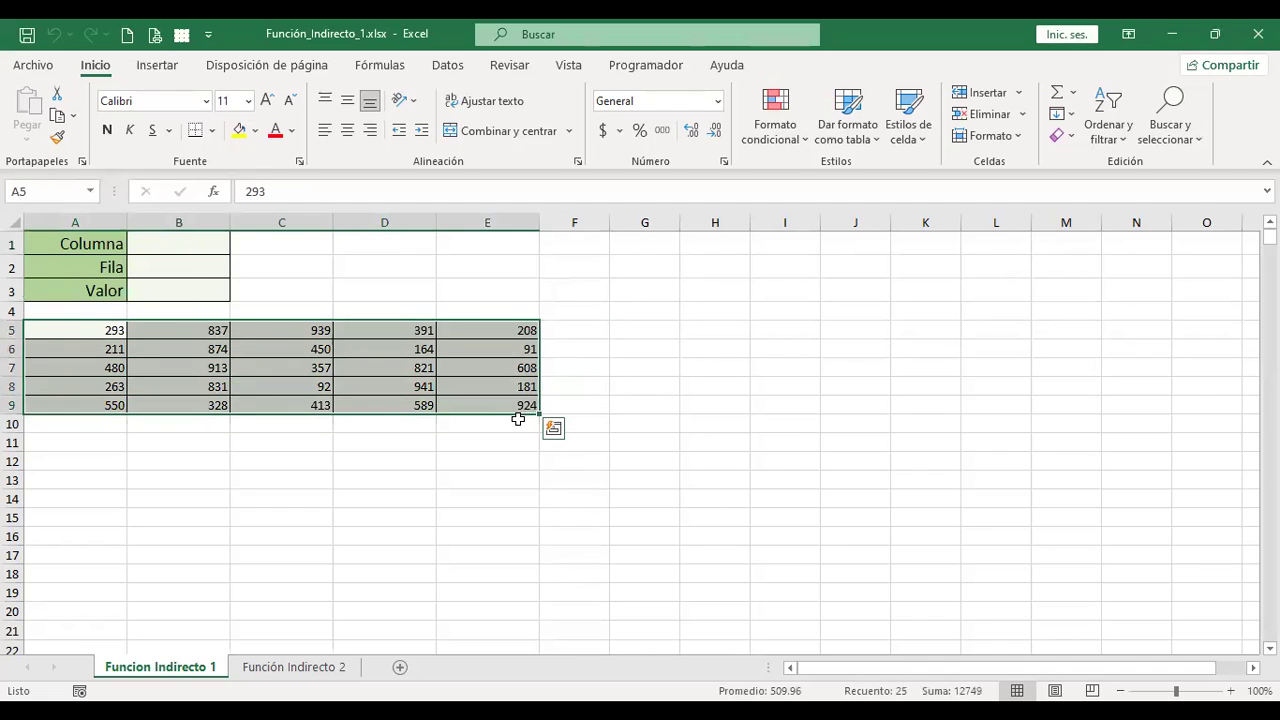
click(184, 244)
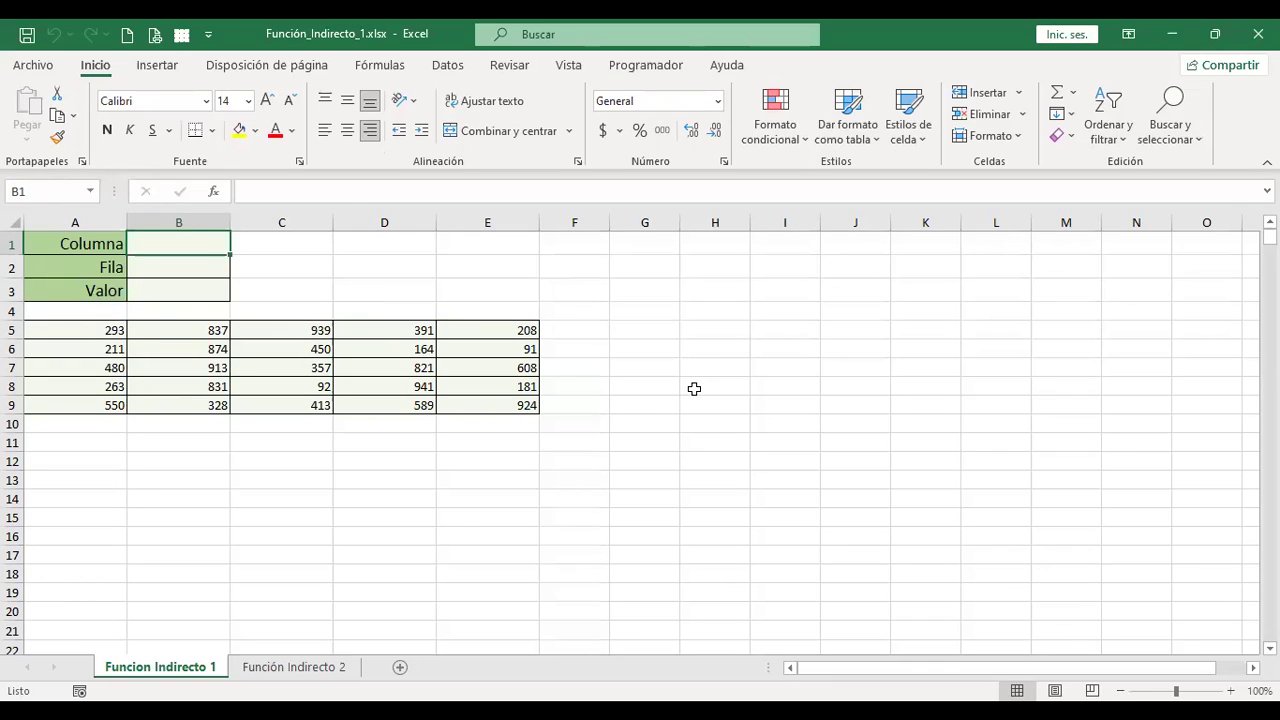
text(D)
key(Return)
text(8)
key(Return)
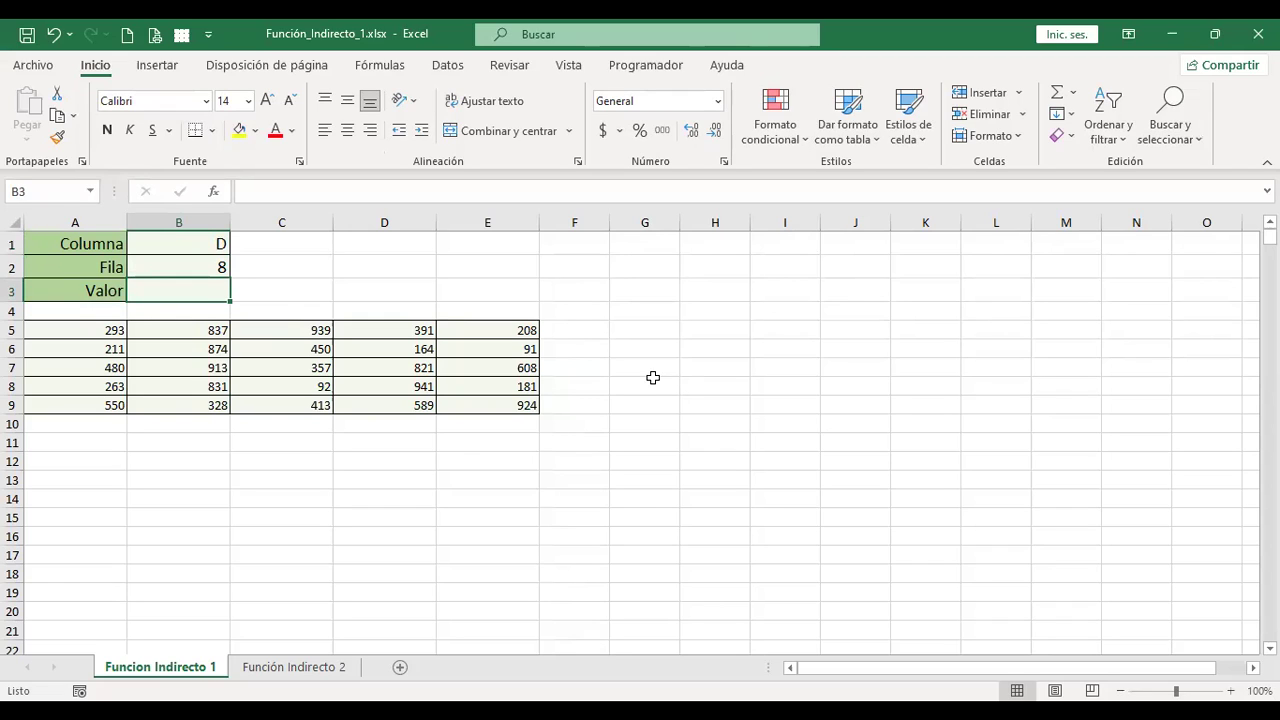
Highlight column D and row 8 to show their intersection, then select Valor cell B3
click(399, 214)
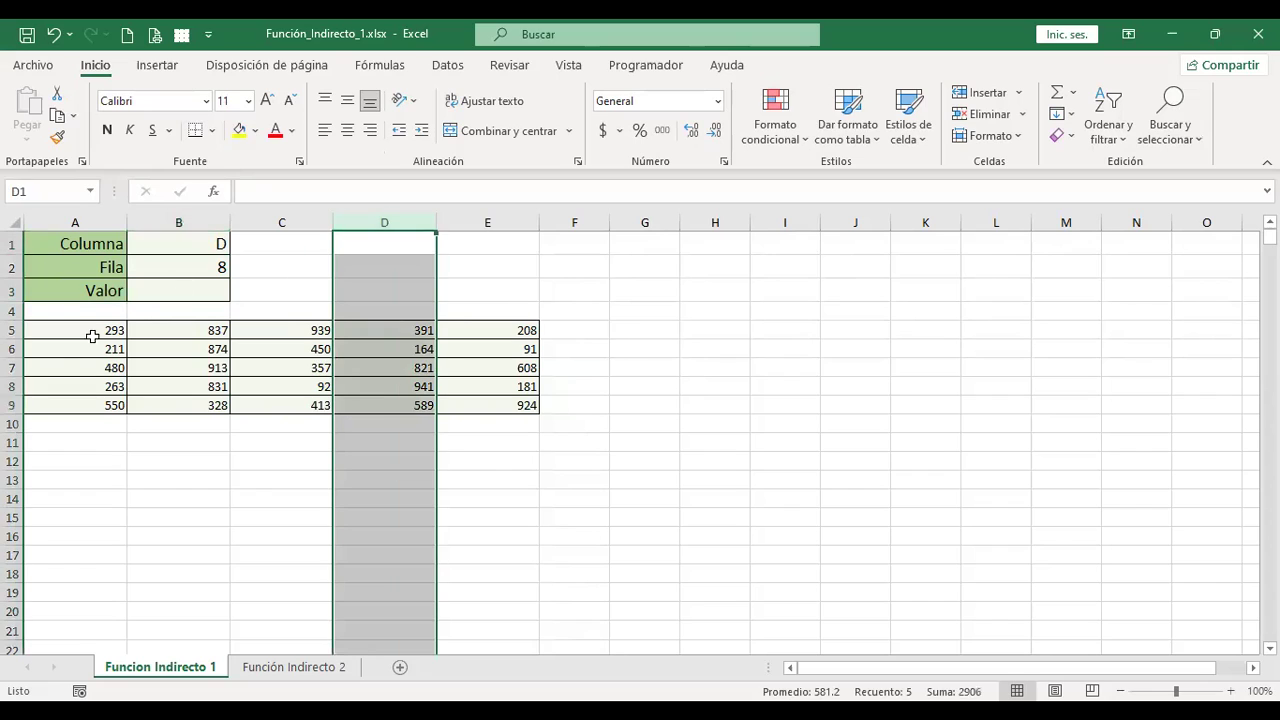
ctrl+click(13, 386)
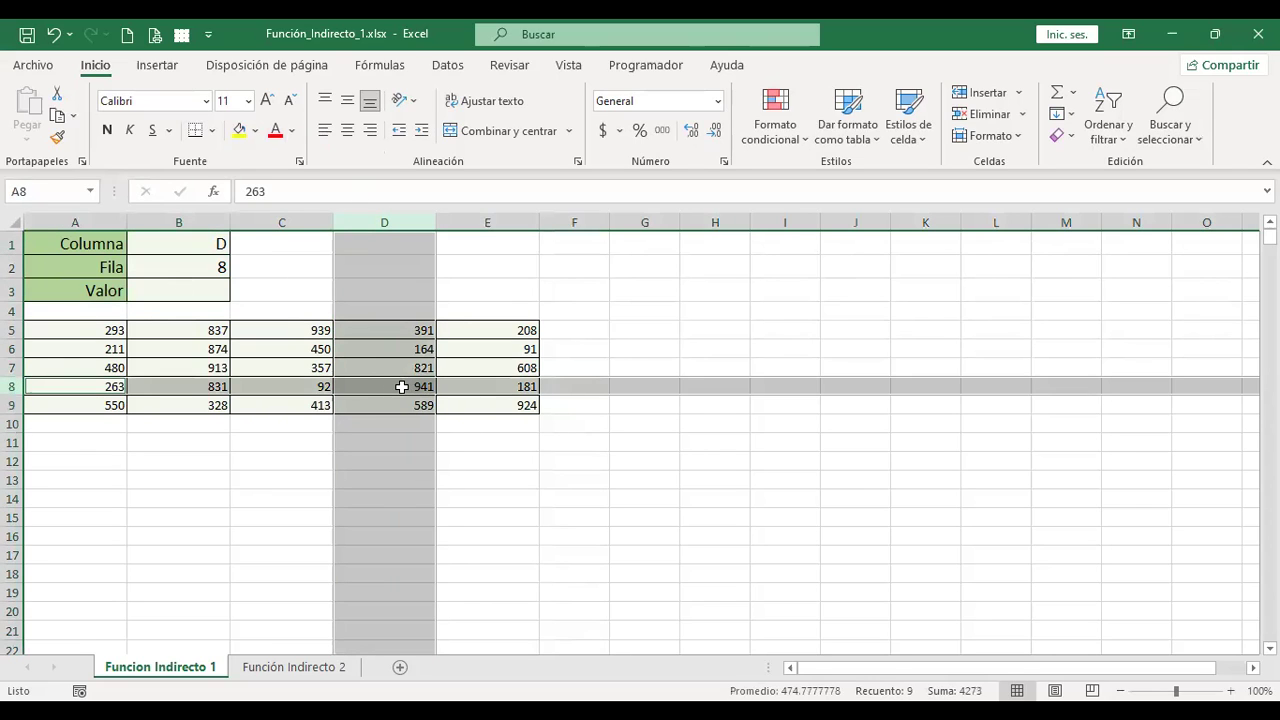
click(199, 288)
Enter =+INDIRECTO(B1) in Valor cell B3
text(+INDI)
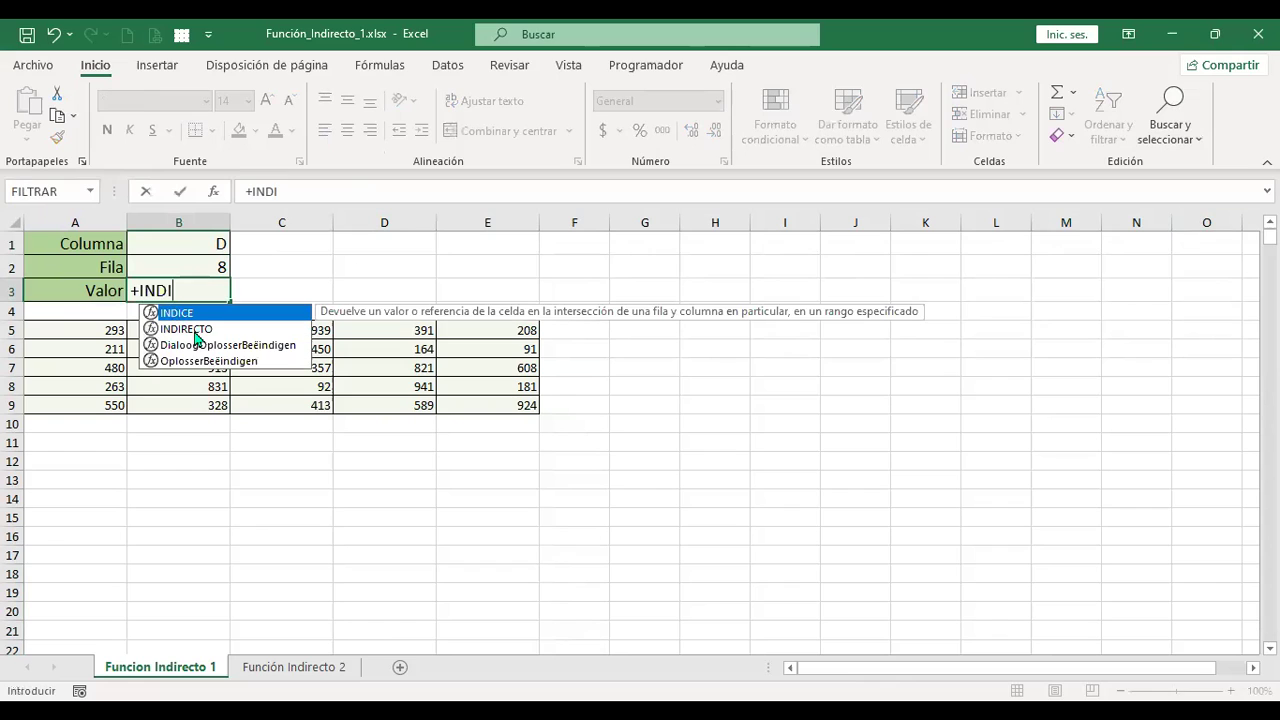
click(196, 329)
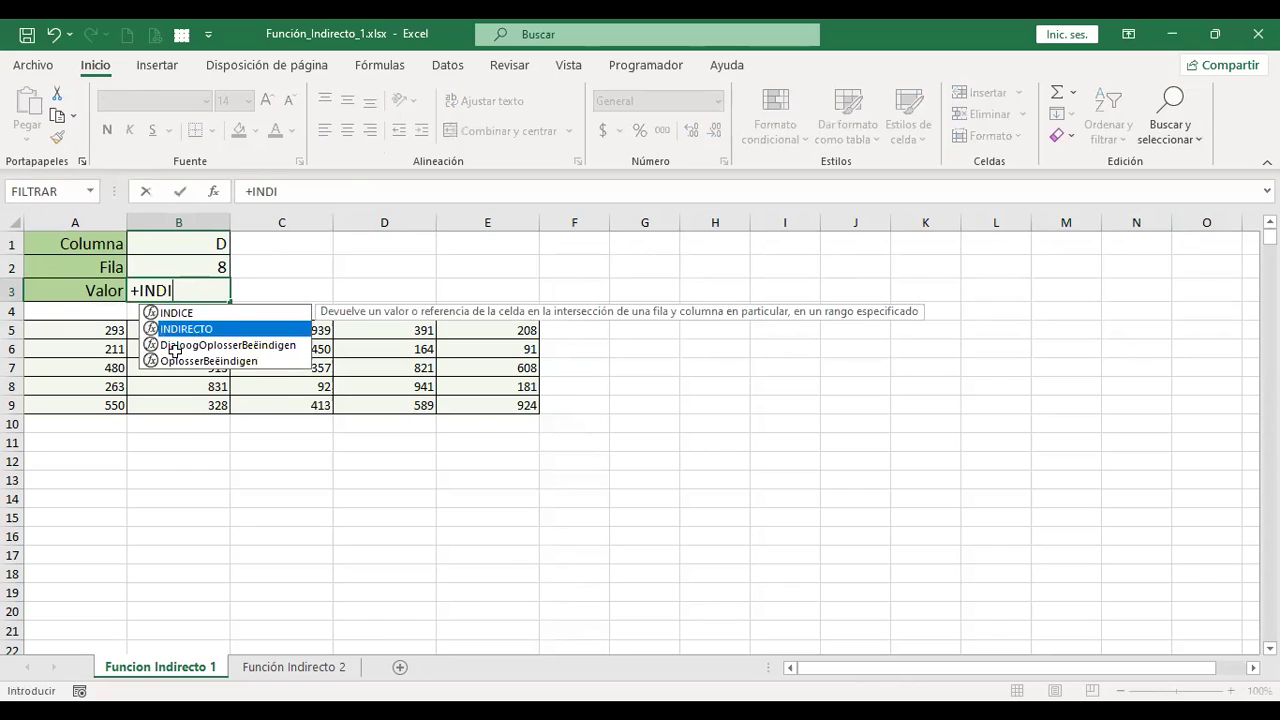
key(Tab)
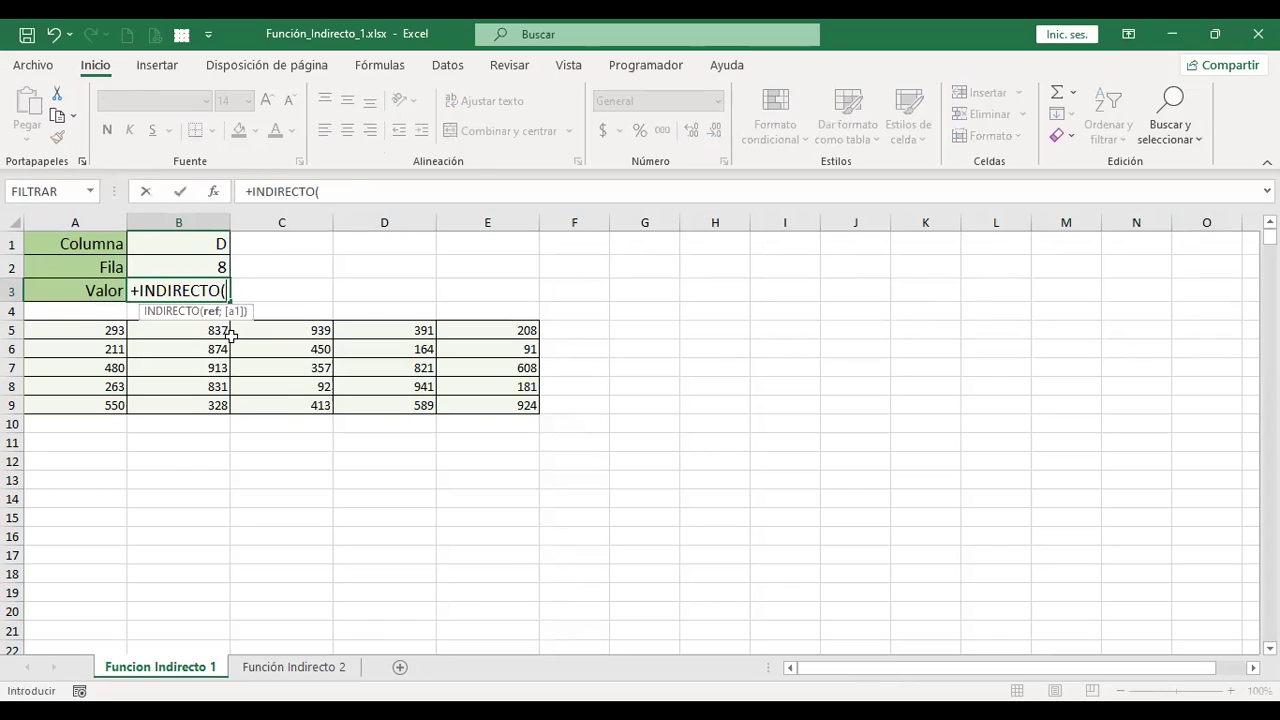
click(184, 243)
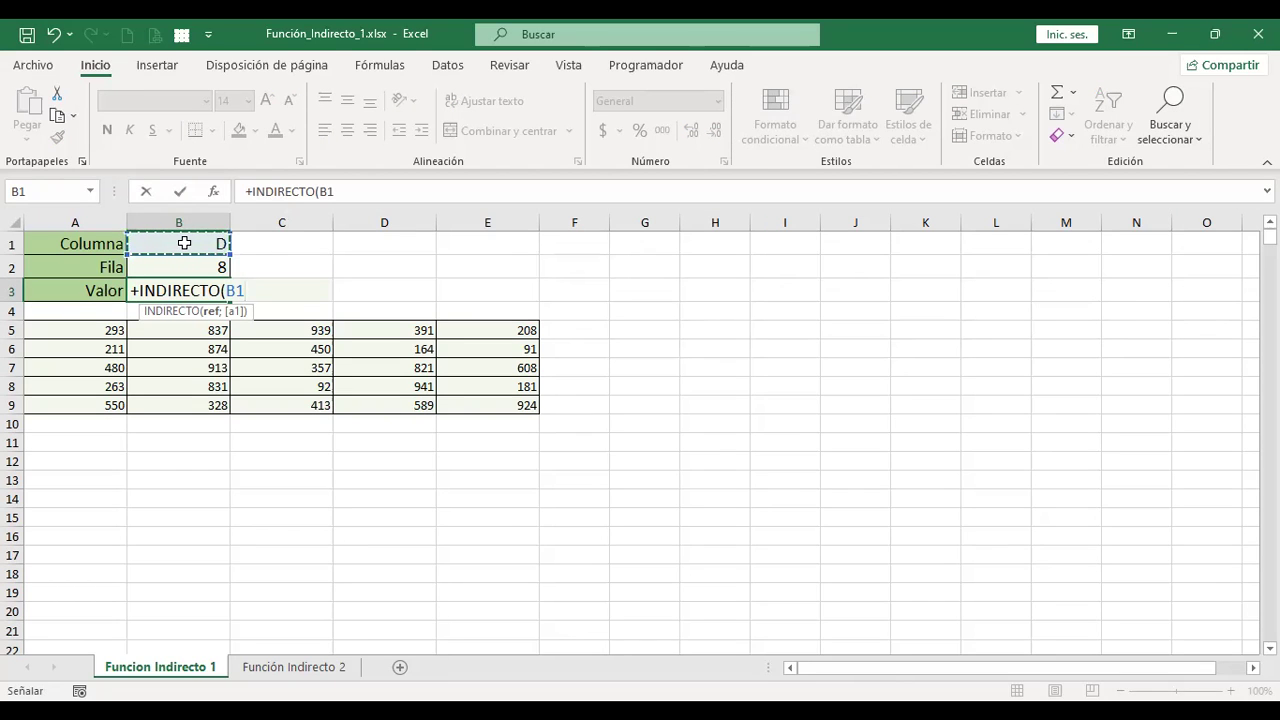
key(Return)
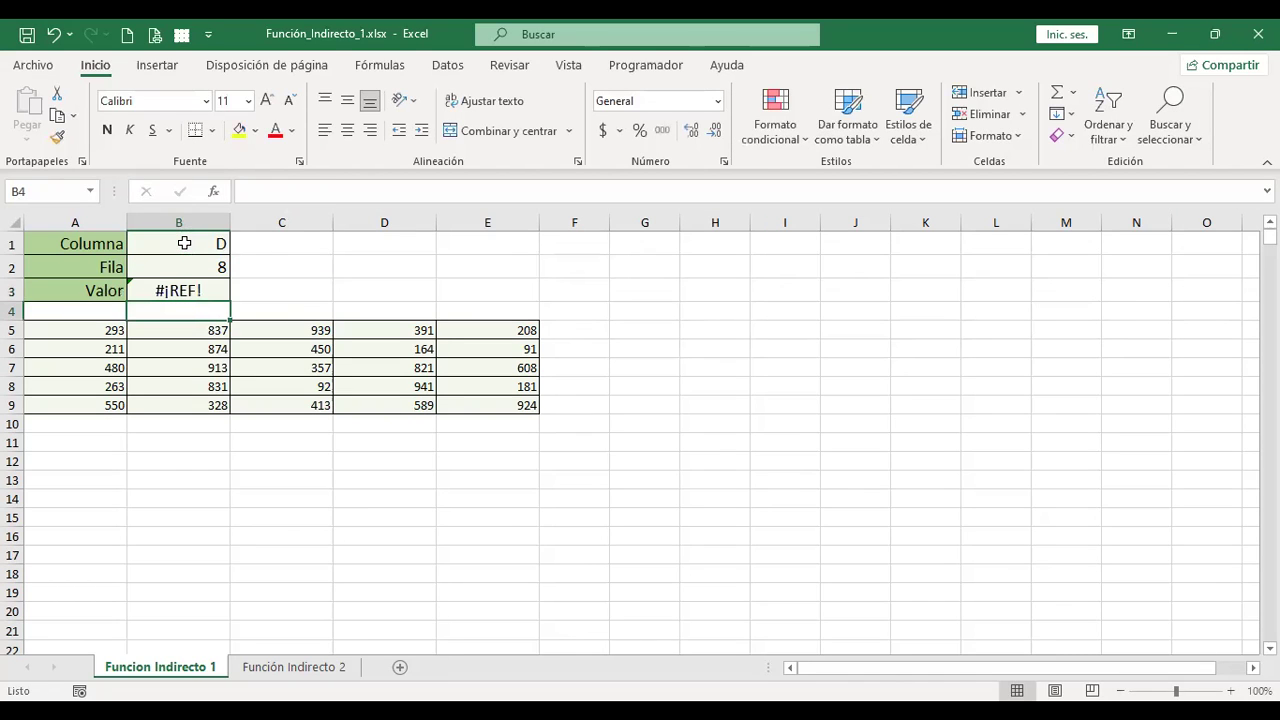
Edit B3's formula to =+INDIRECTO(B1&B2) so it returns 941 from D8
key(Up)
key(F2)
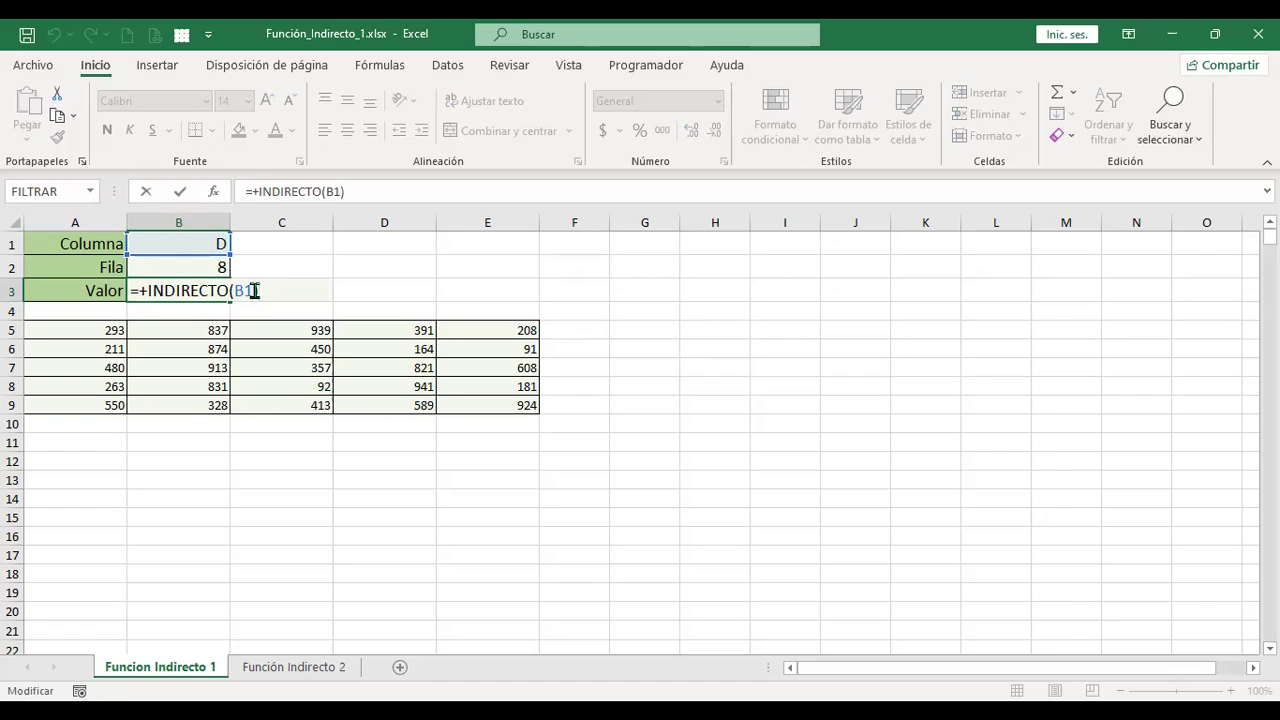
key(Left)
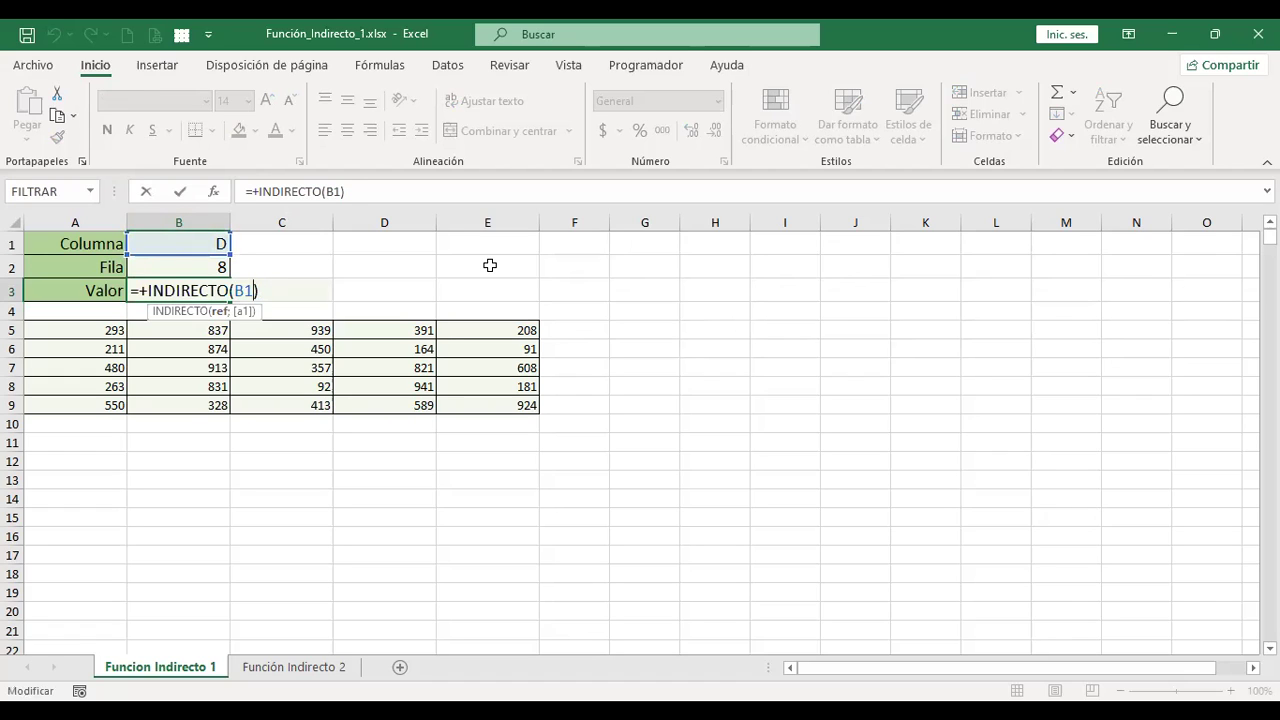
text(&)
click(207, 263)
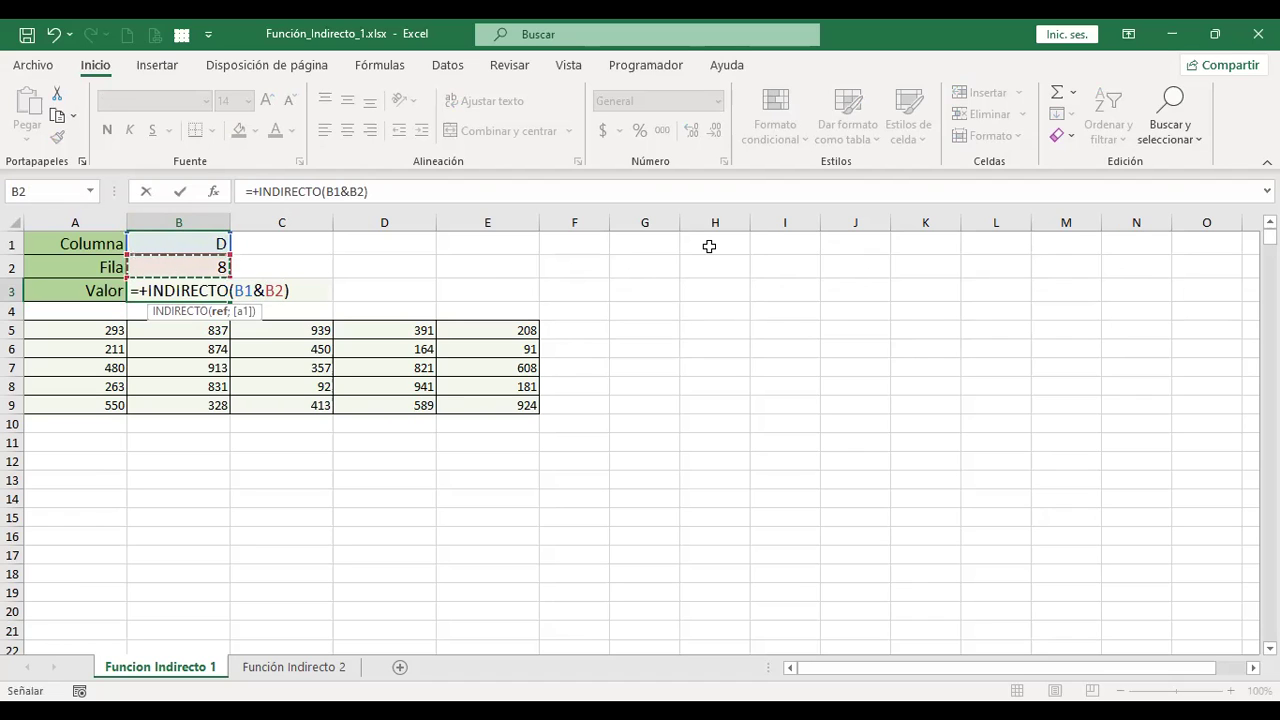
key(ctrl+Return)
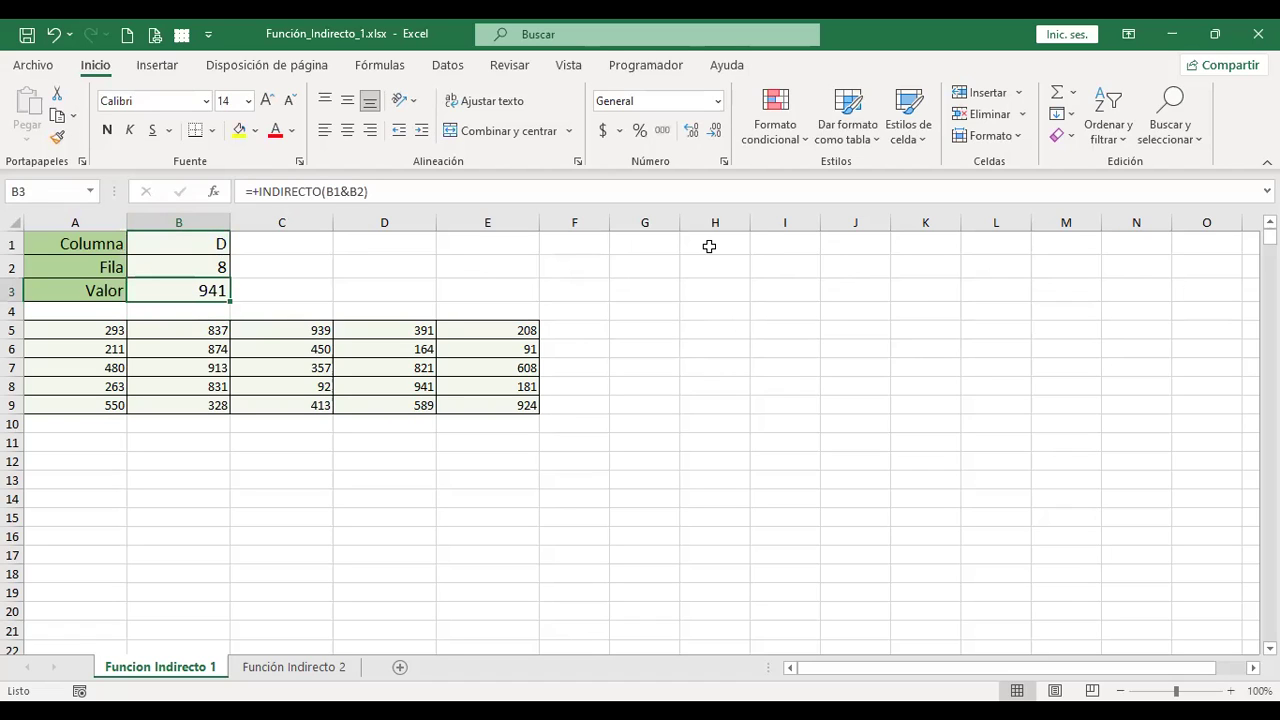
Change Columna in B1 to B and Fila to 6 so Valor returns 874
key(Up)
key(Up)
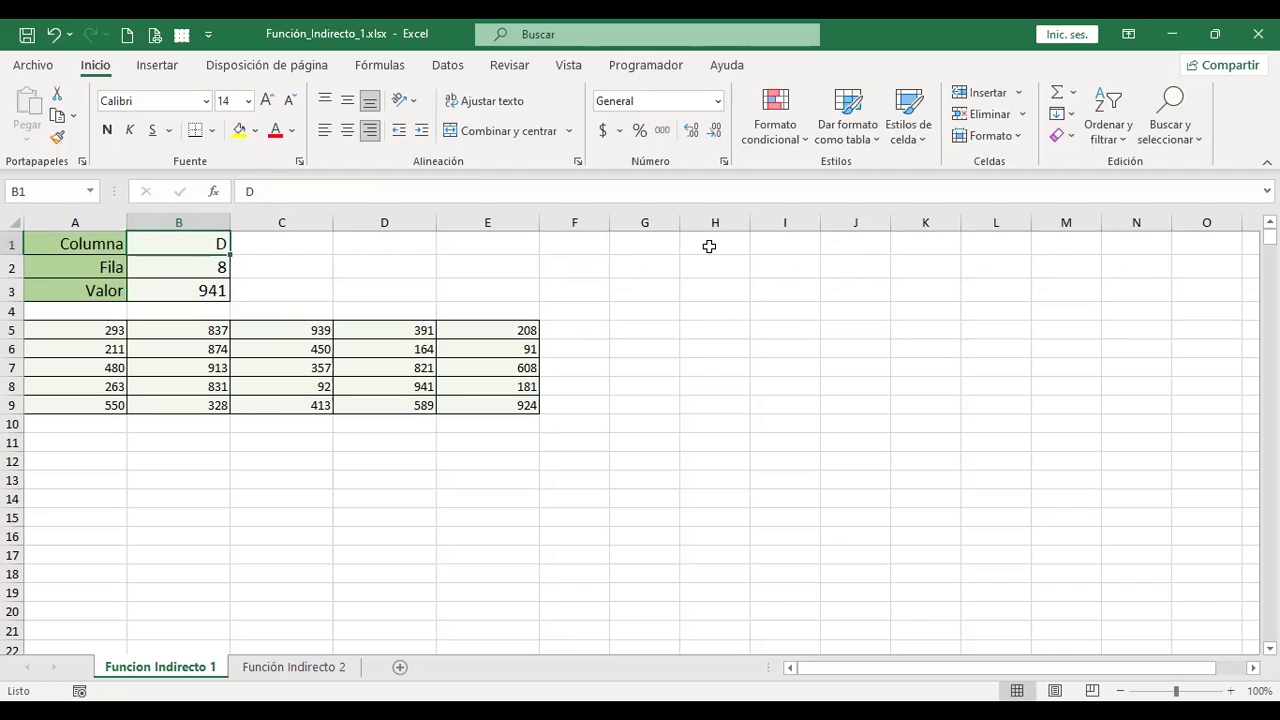
text(B)
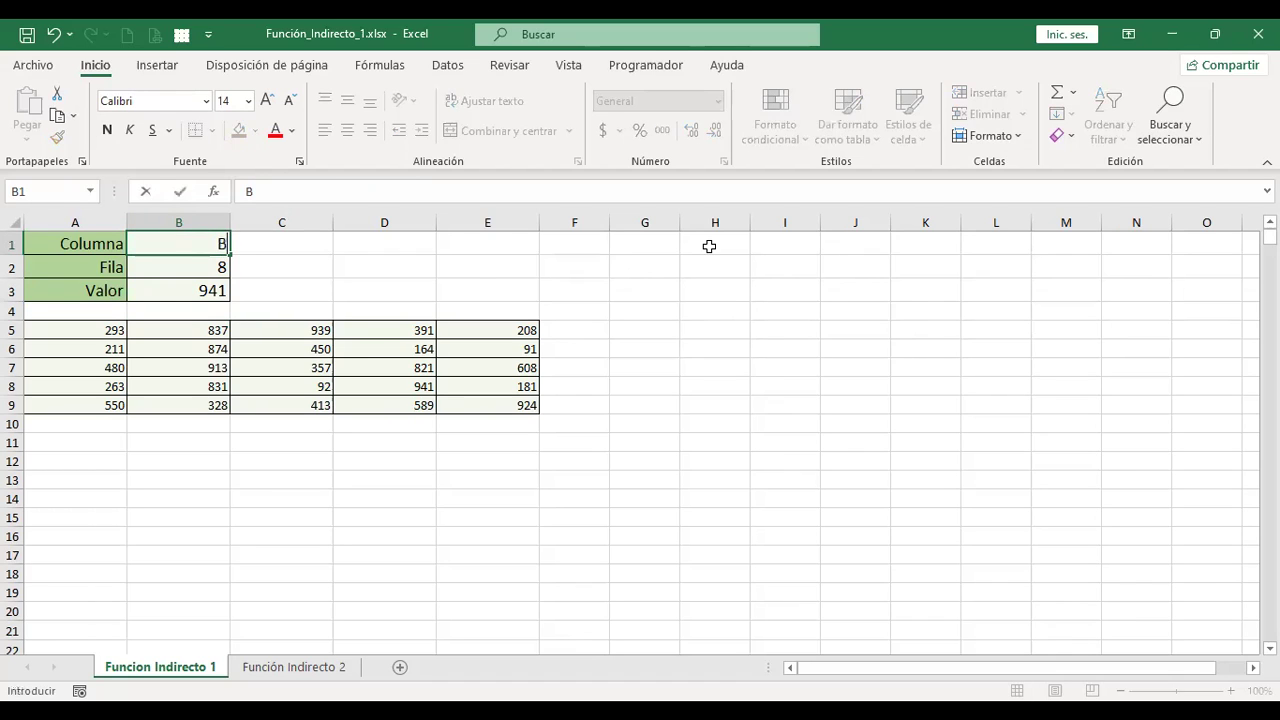
key(Return)
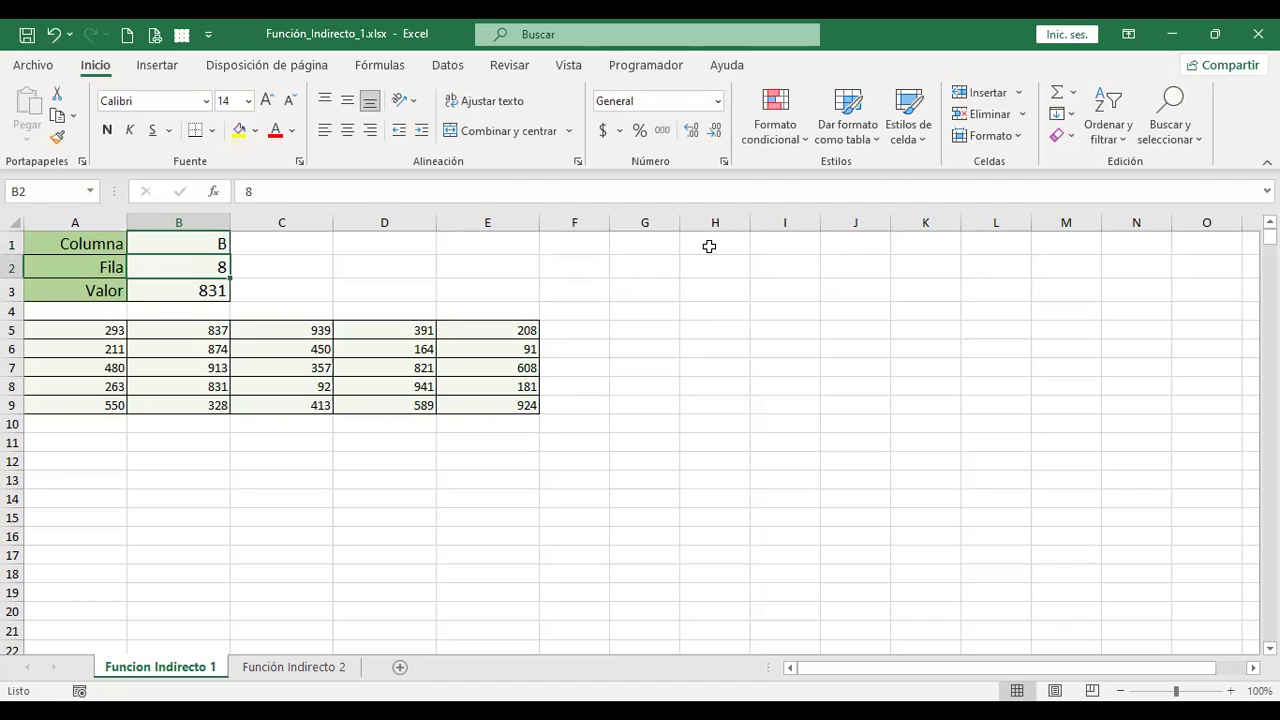
text(6)
key(Return)
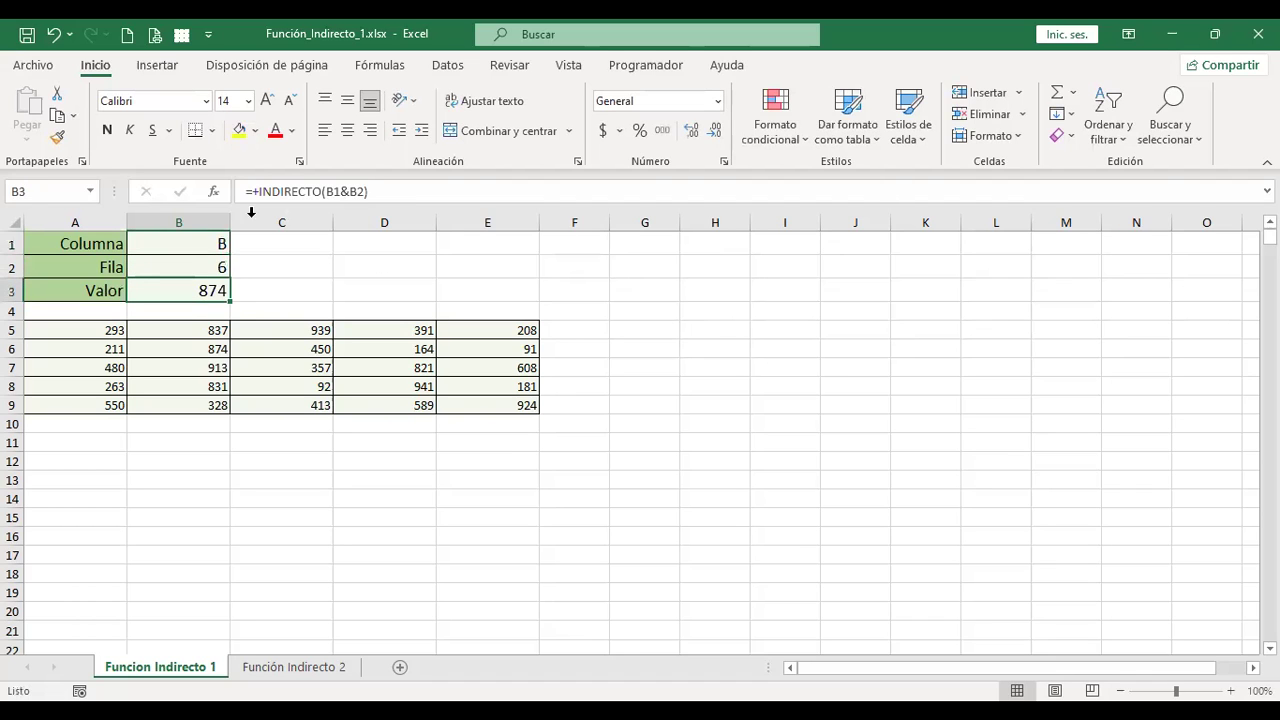
Highlight column B and row 6 to show the B6 intersection, back at Valor in B3
click(189, 216)
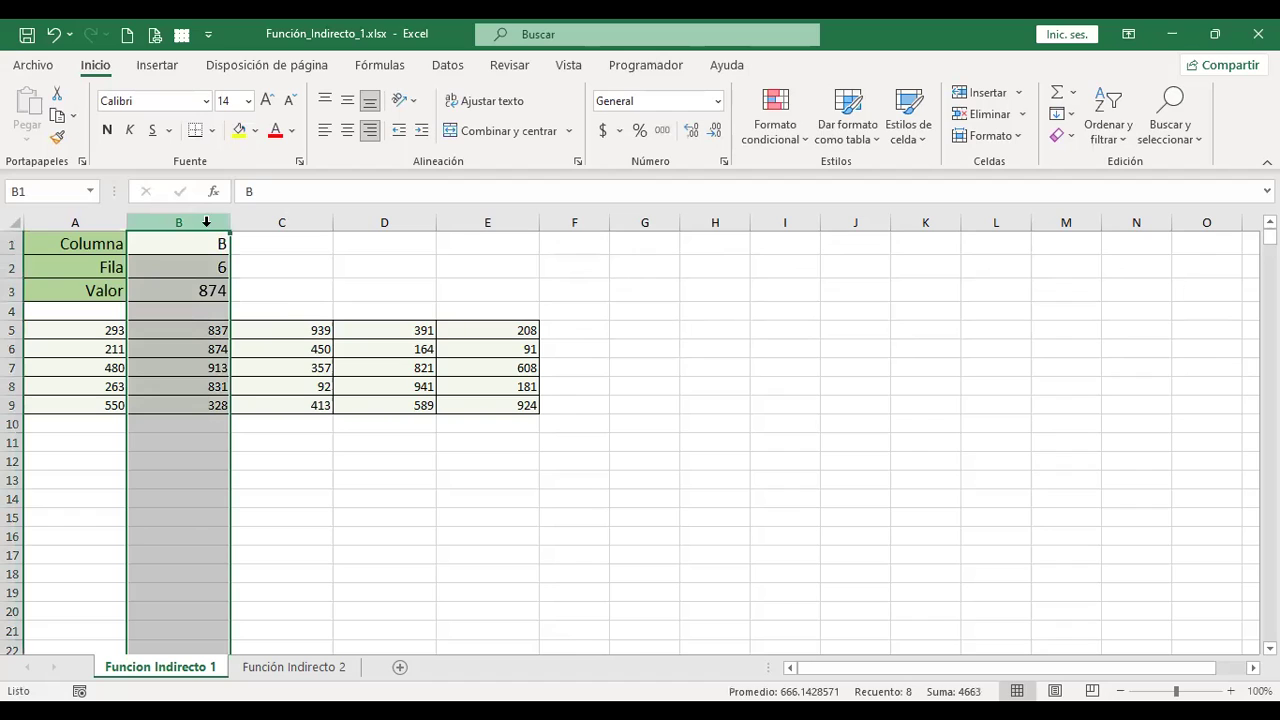
ctrl+click(11, 347)
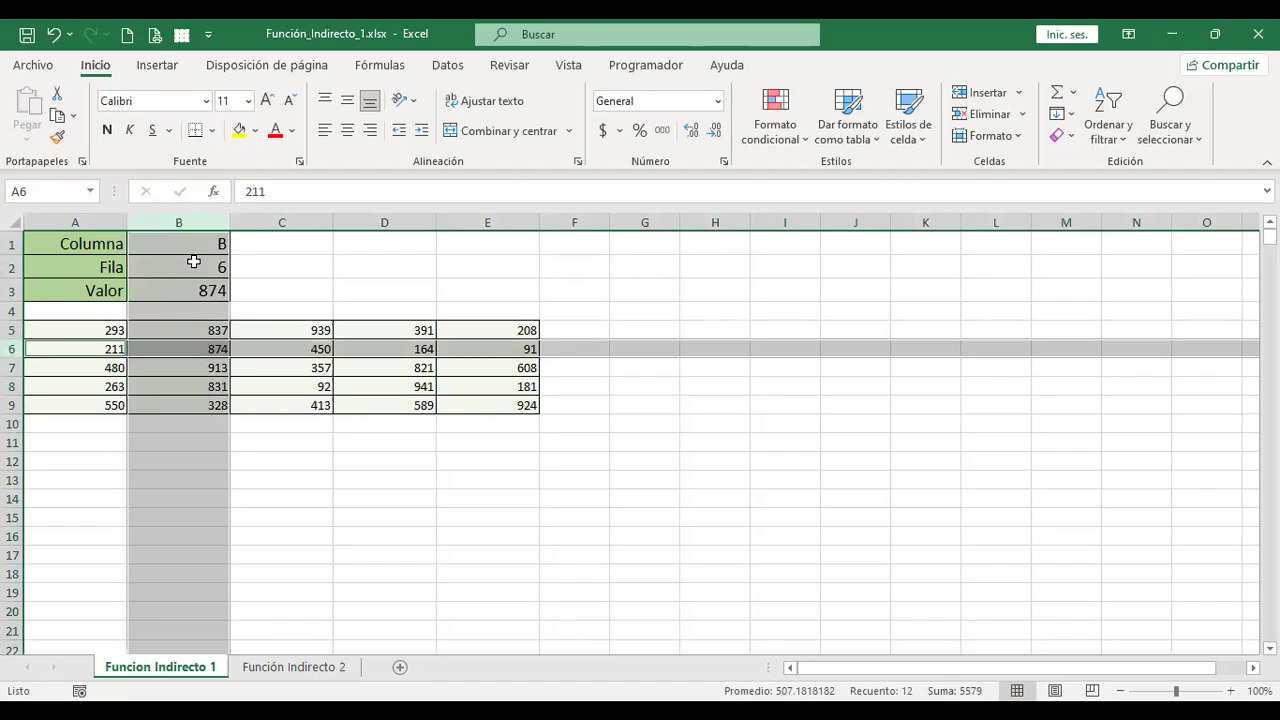
click(207, 290)
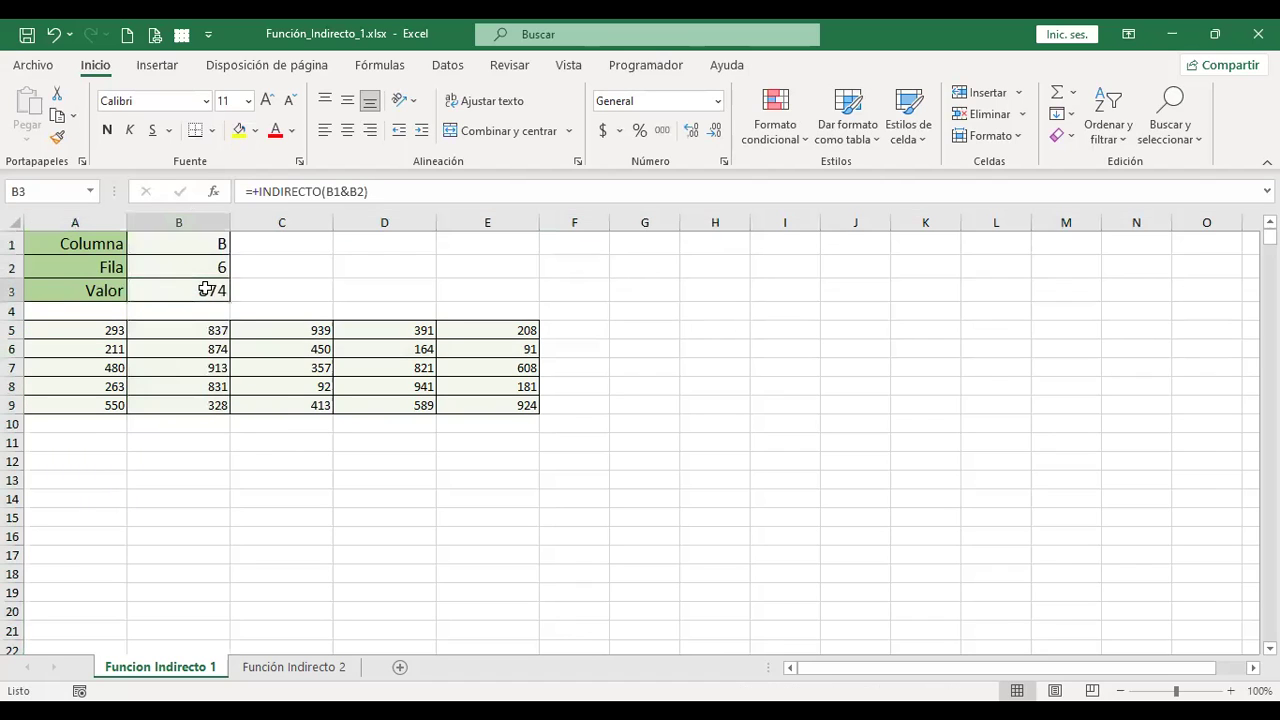
click(326, 669)
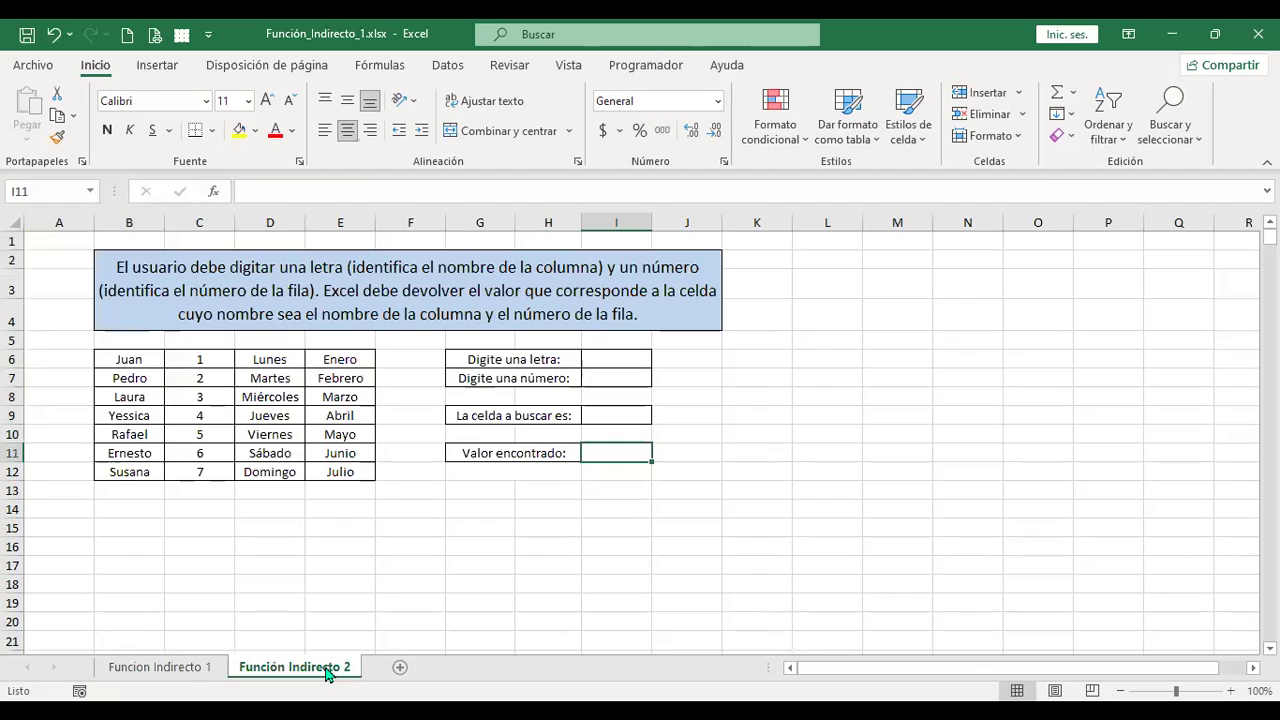
click(603, 357)
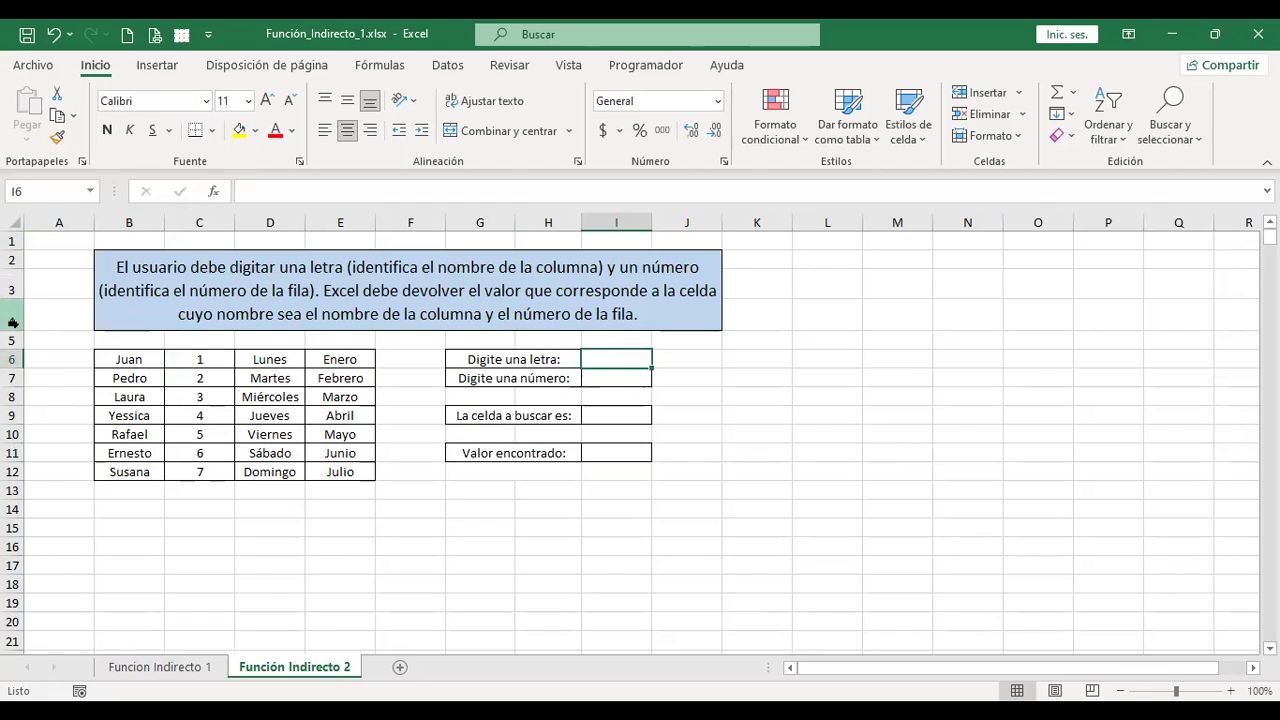
mouse_move(127, 360)
mouse_down()
mouse_move(335, 387)
mouse_move(320, 470)
mouse_up()
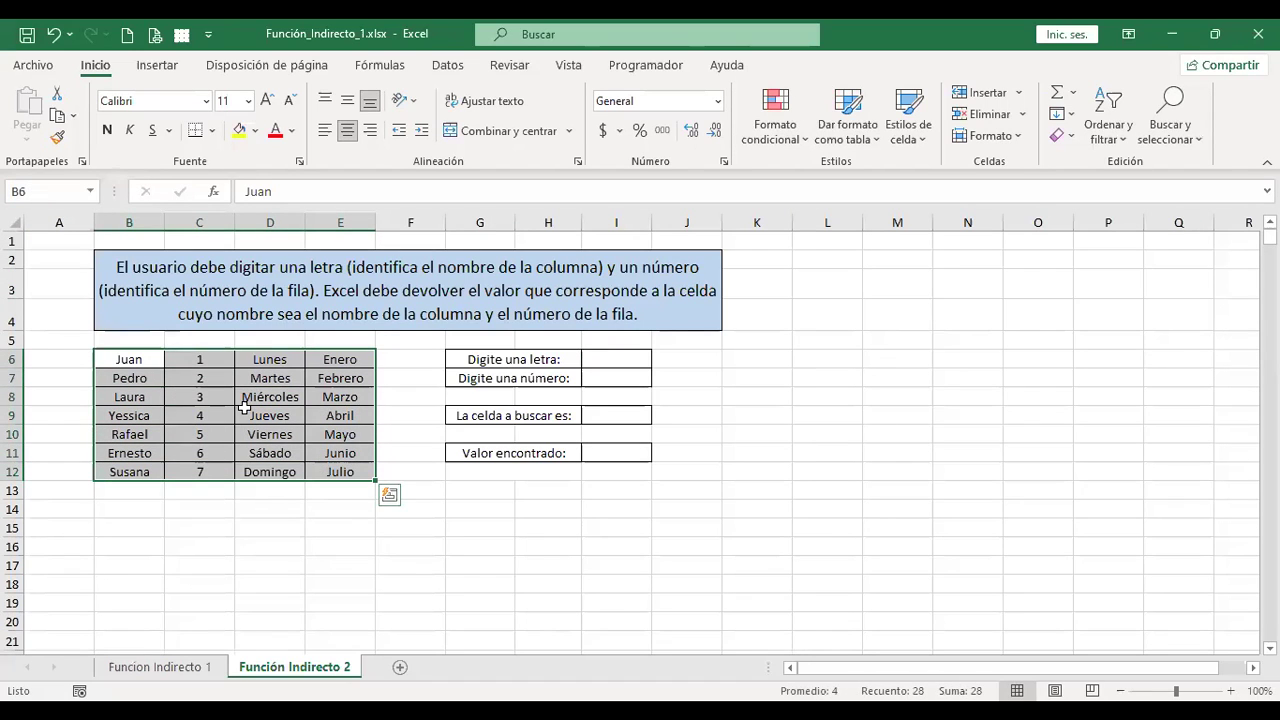
Enter letter C in I6 and number 10 in I7
click(602, 356)
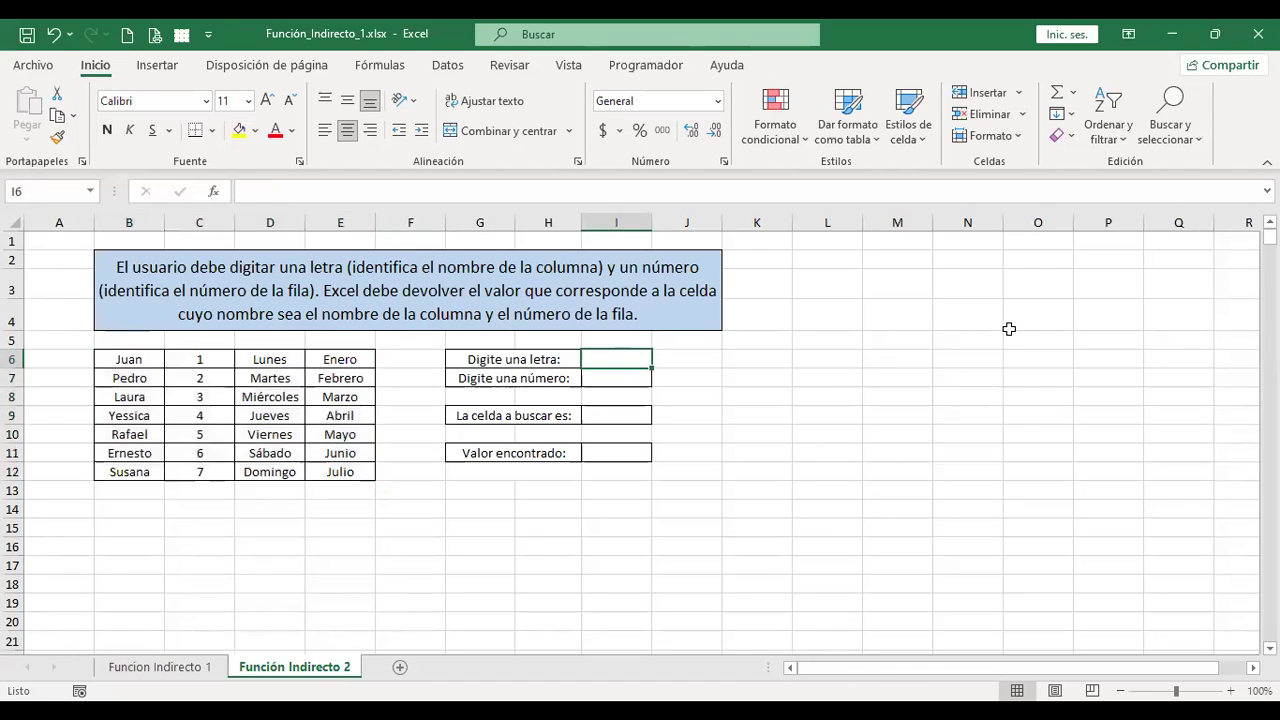
text(C)
key(Return)
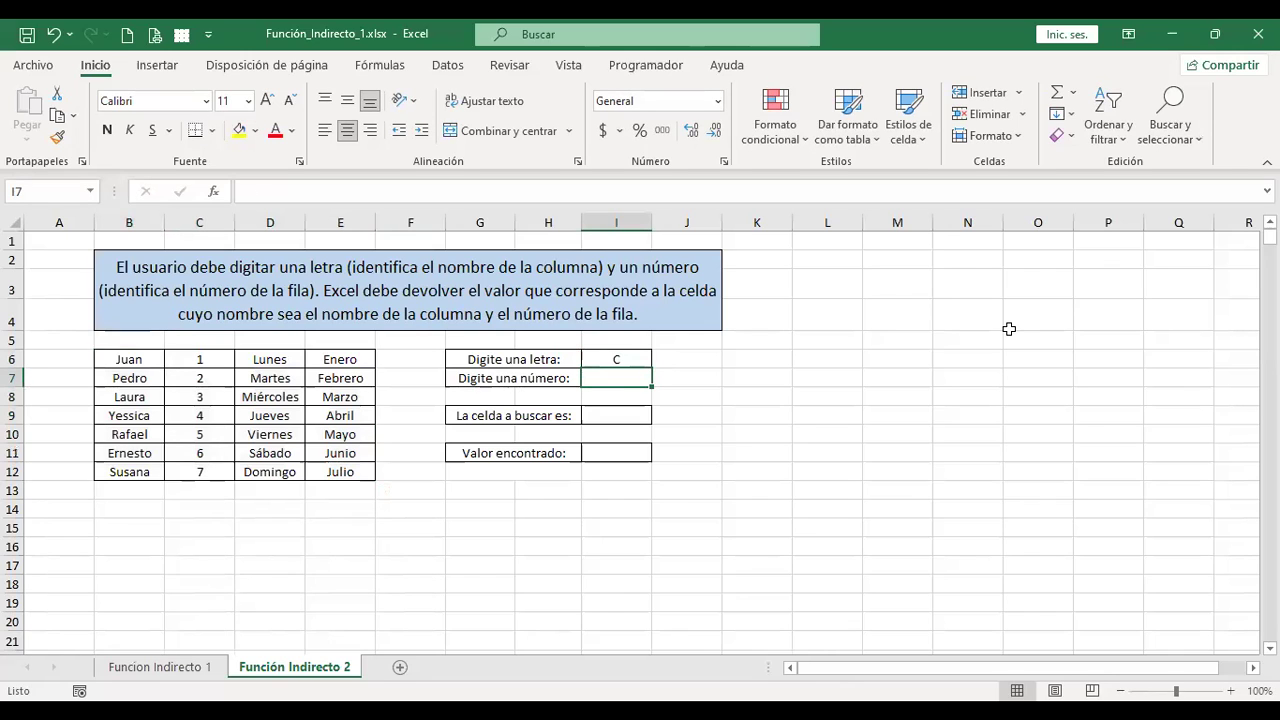
text(10)
key(Return)
key(Return)
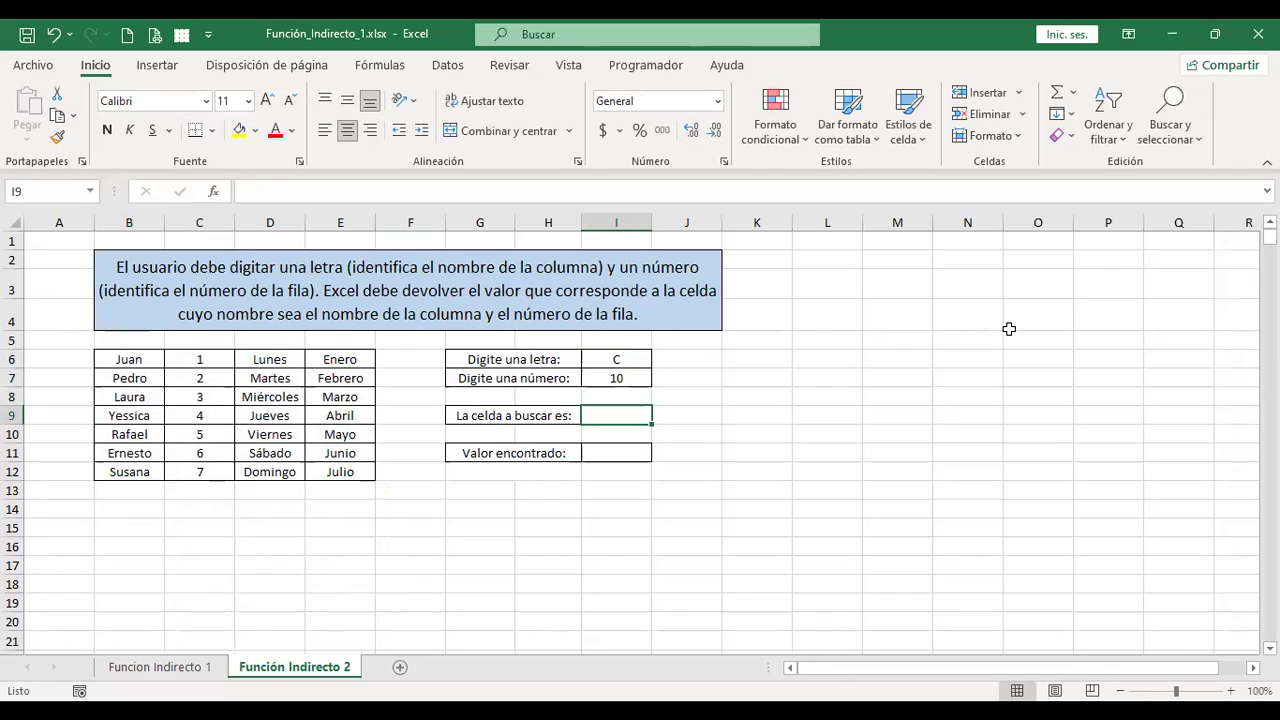
Join them in I9 with =+I6&I7 to show C10, and begin +INDI in I11
text(+)
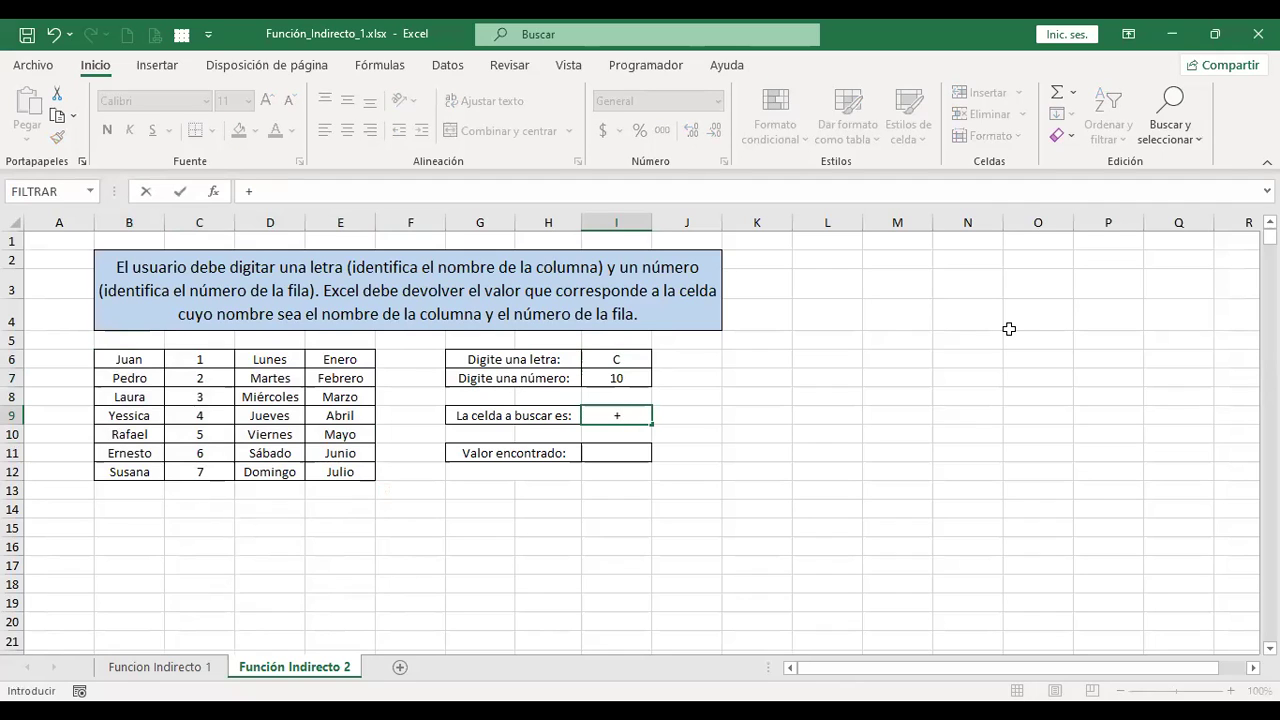
click(620, 357)
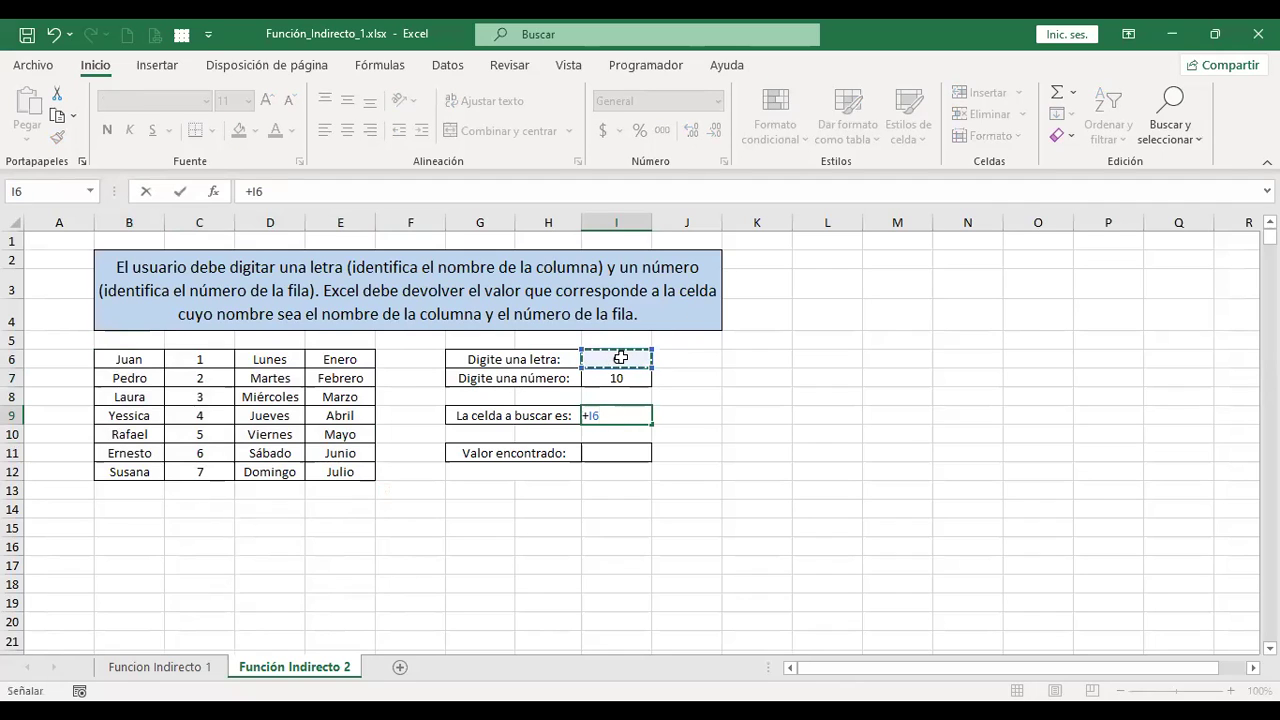
text(&)
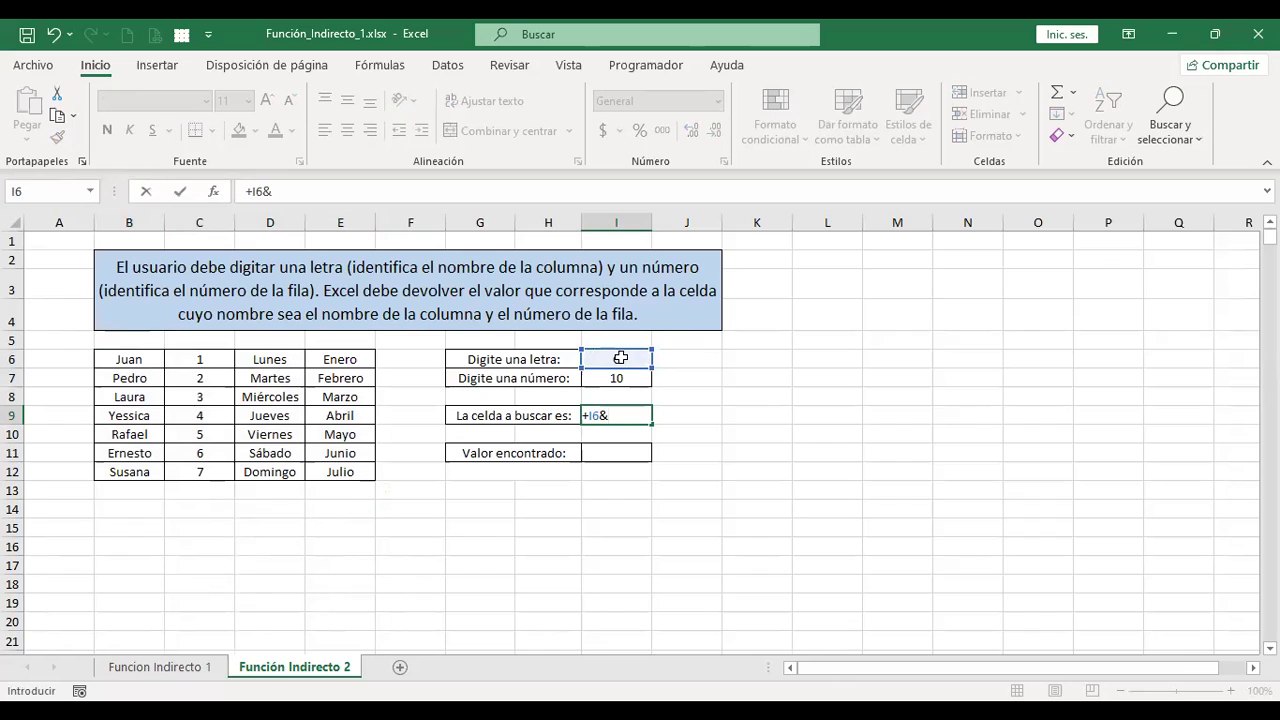
click(622, 378)
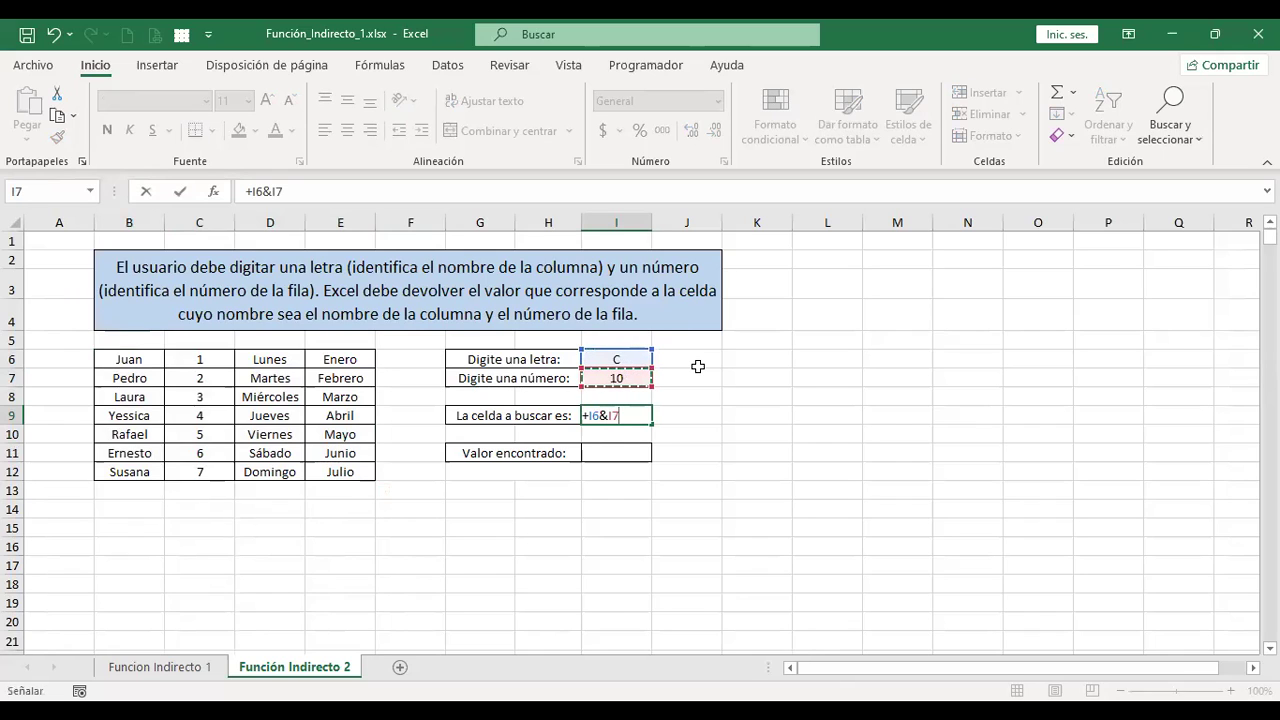
key(Return)
key(Down)
text(+)
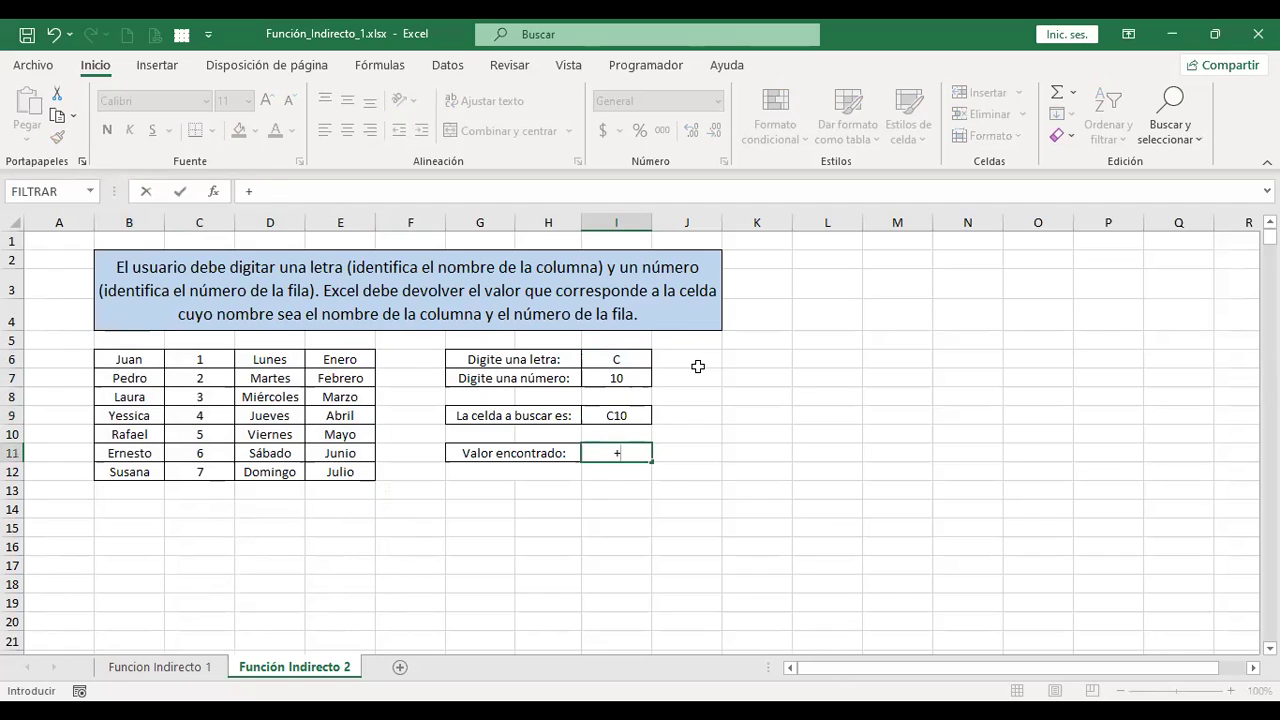
text(INDI)
Complete =+INDIRECTO(I9) in I11 and highlight column C and row 10 to verify C10
key(Down)
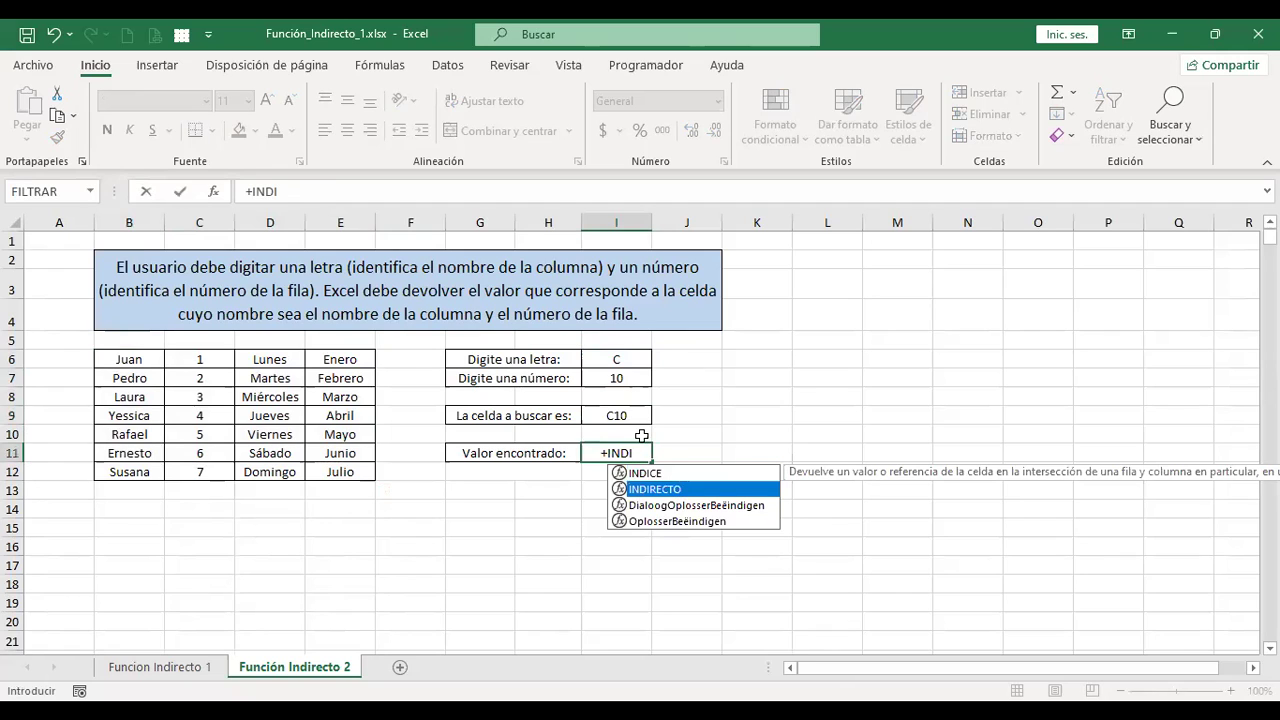
key(Tab)
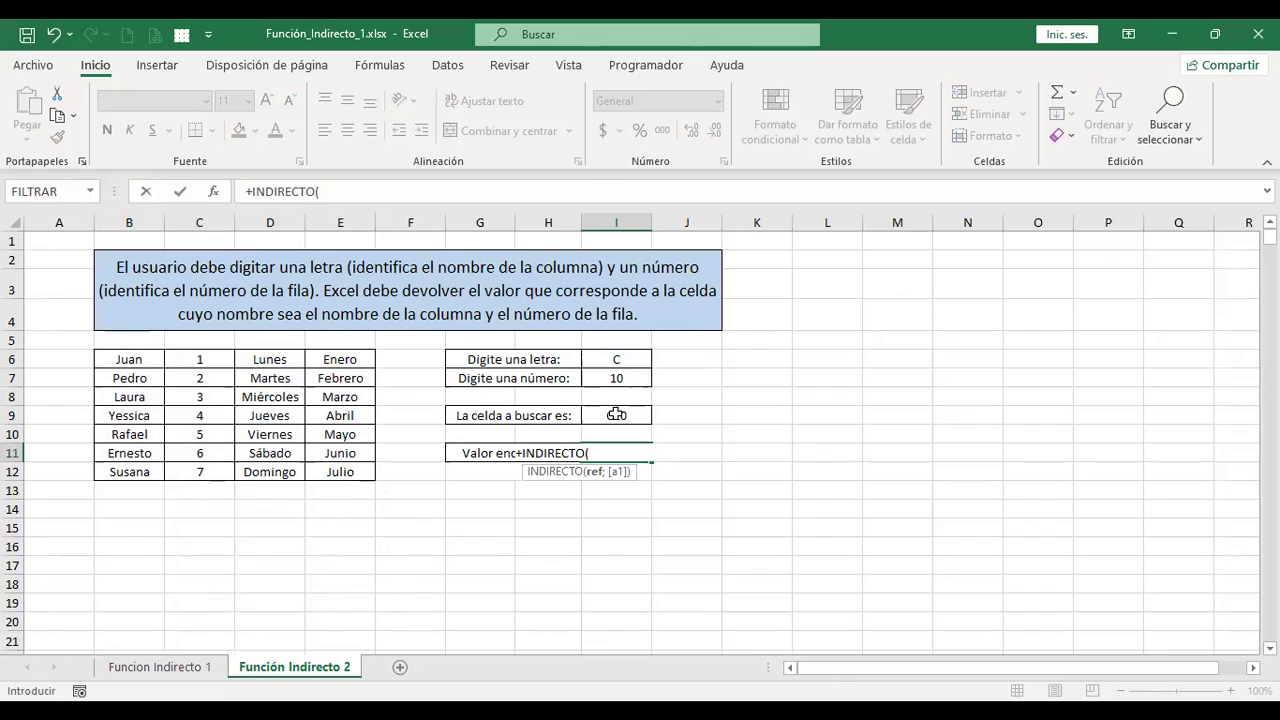
click(616, 413)
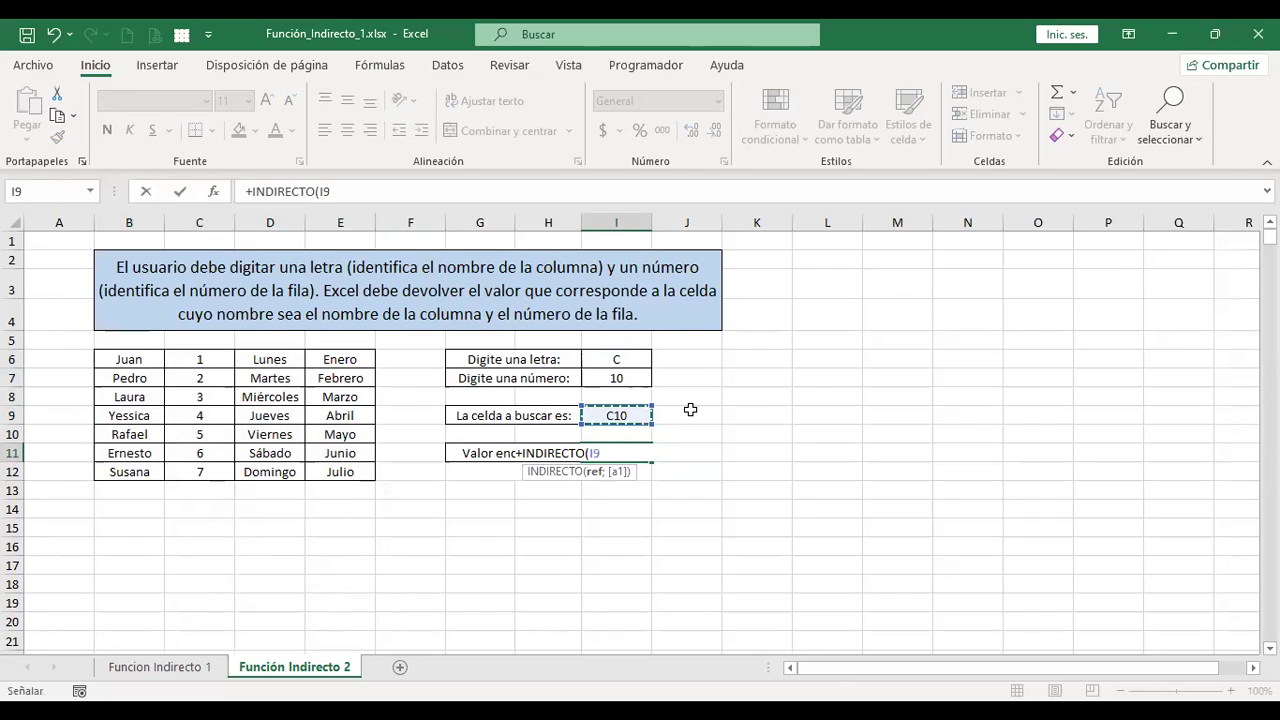
key(ctrl+Return)
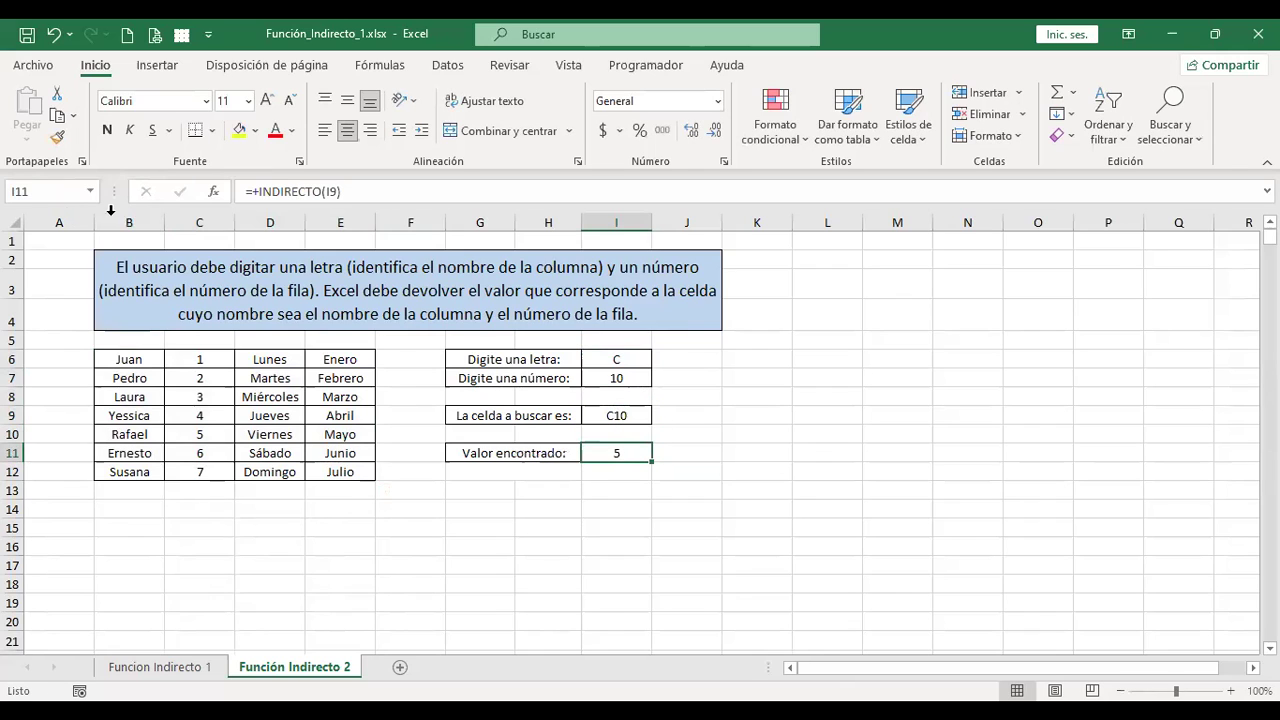
click(199, 225)
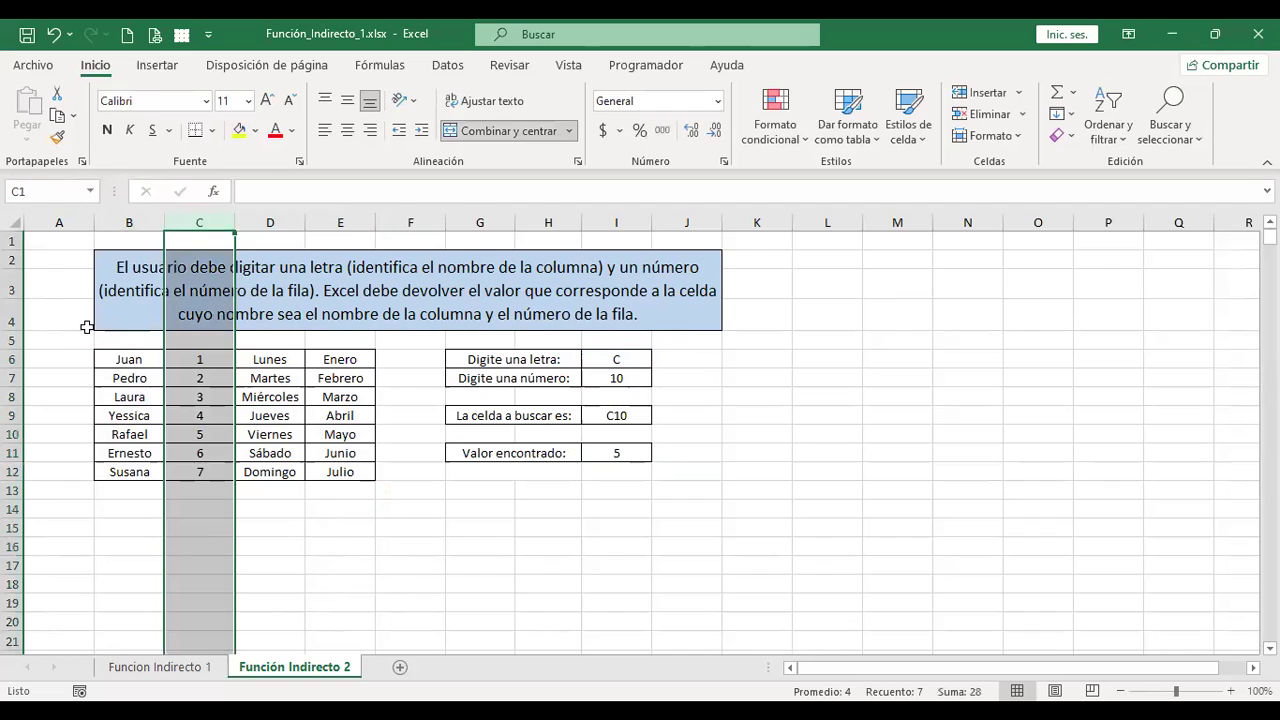
ctrl+click(10, 434)
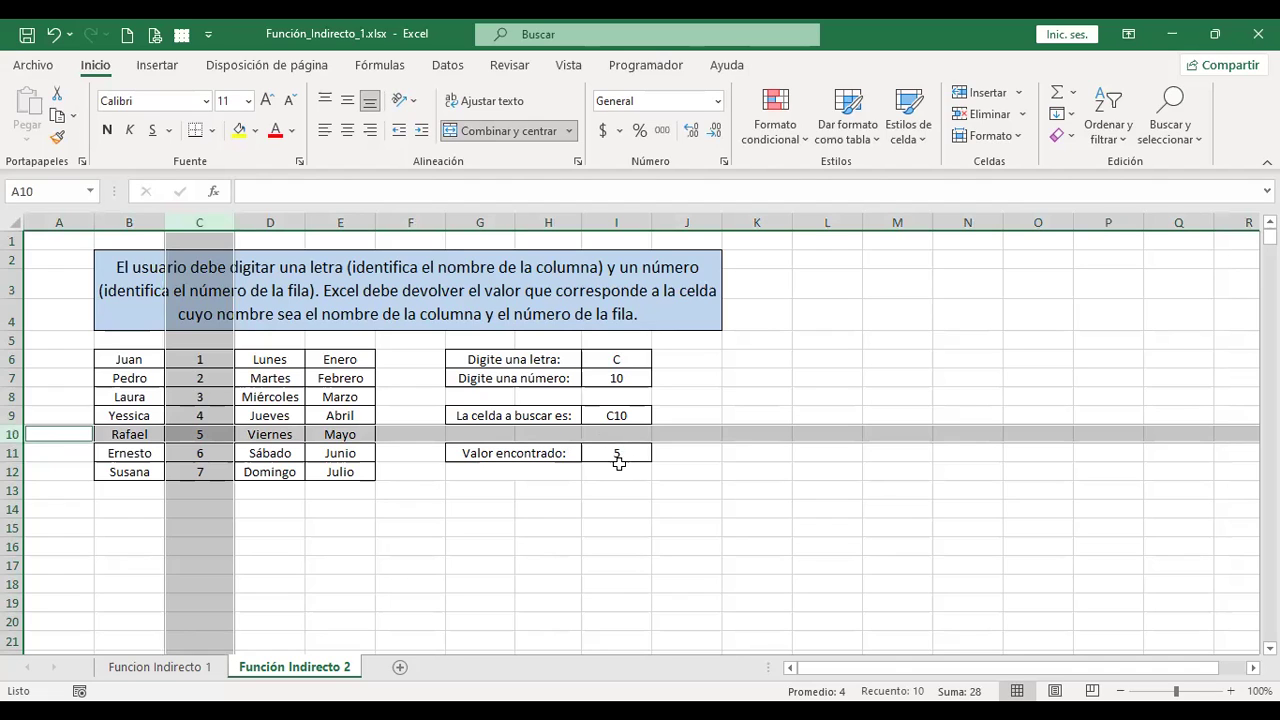
Change the inputs to E and 7, highlighting column E and row 7 to confirm Febrero
click(614, 361)
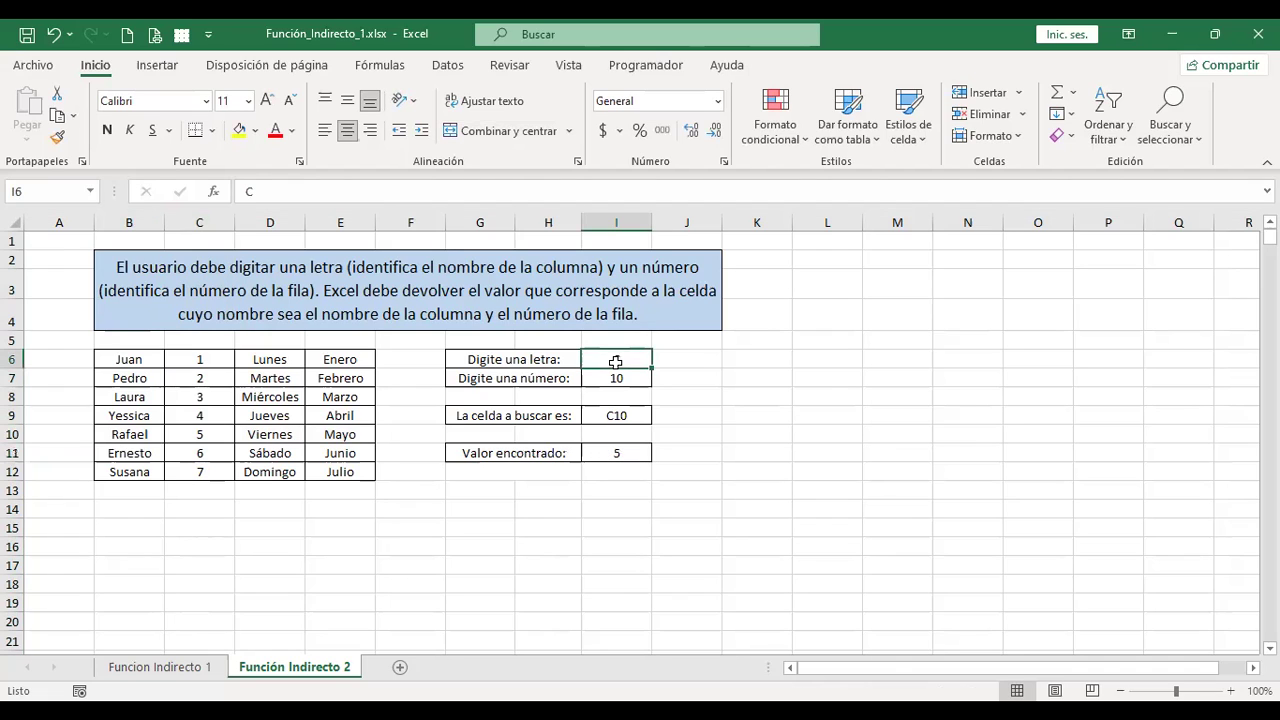
text(E)
key(Return)
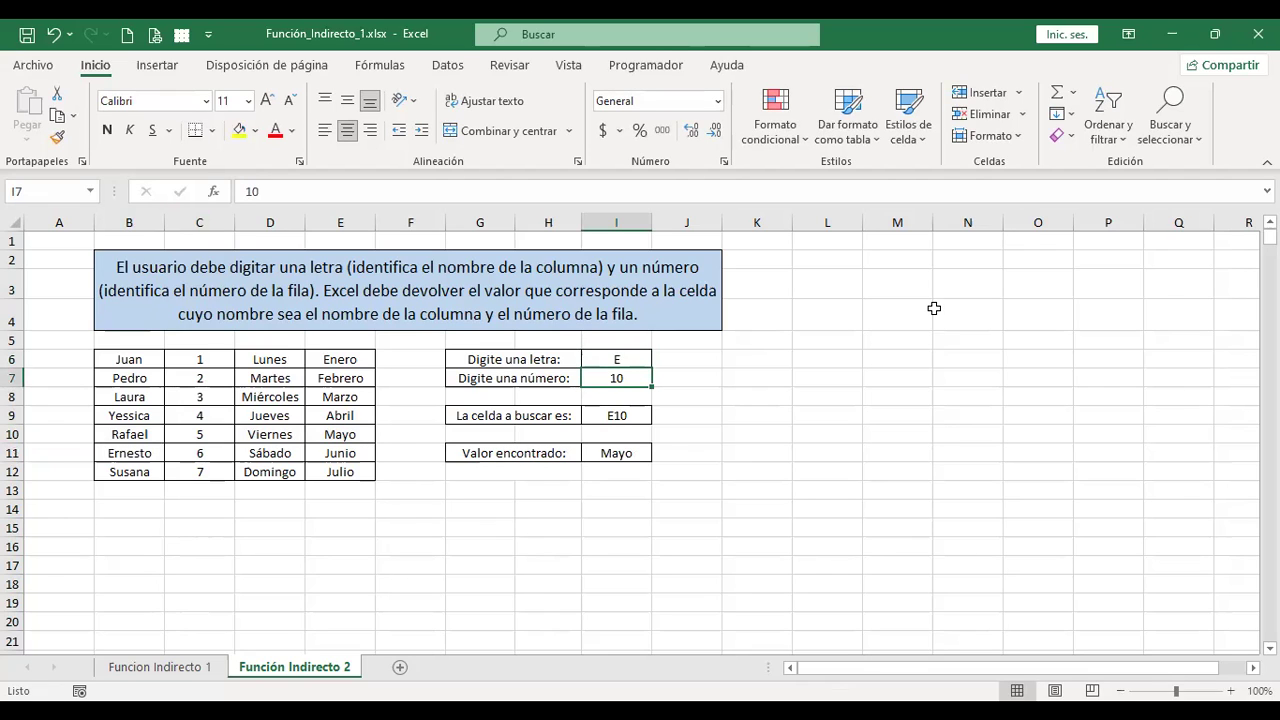
text(7)
key(Return)
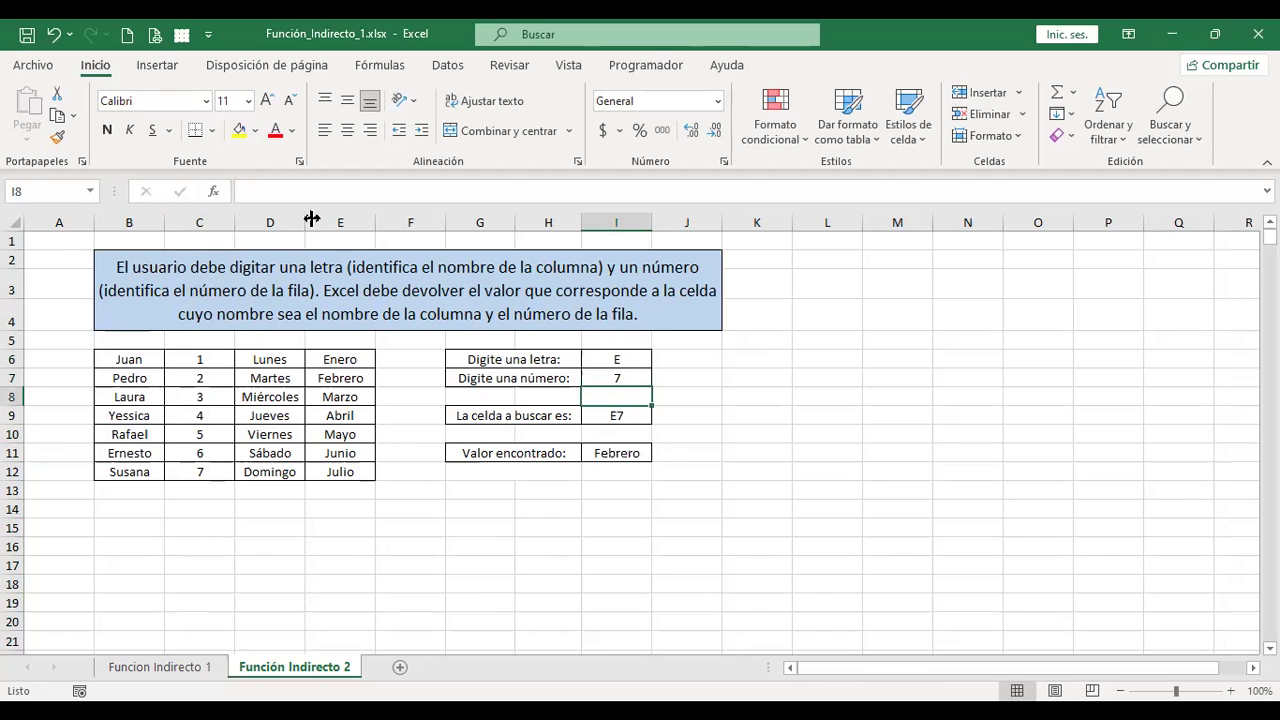
click(340, 222)
ctrl+click(13, 378)
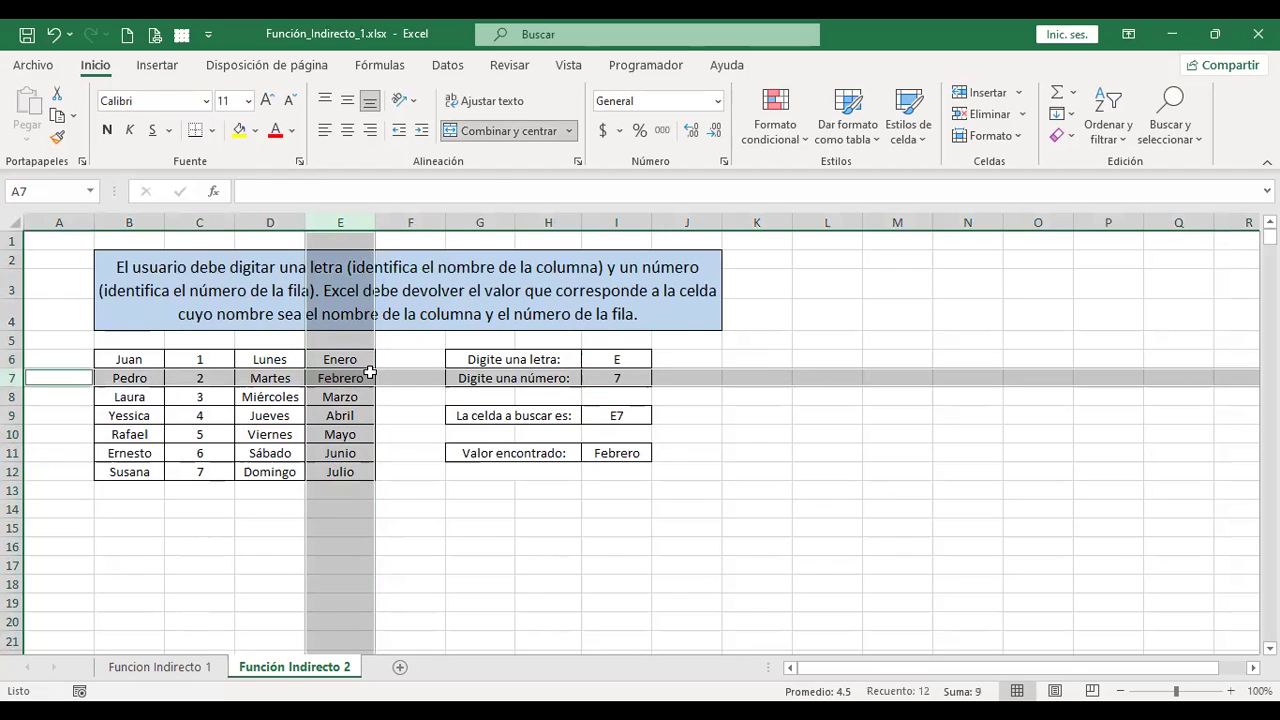
click(605, 476)
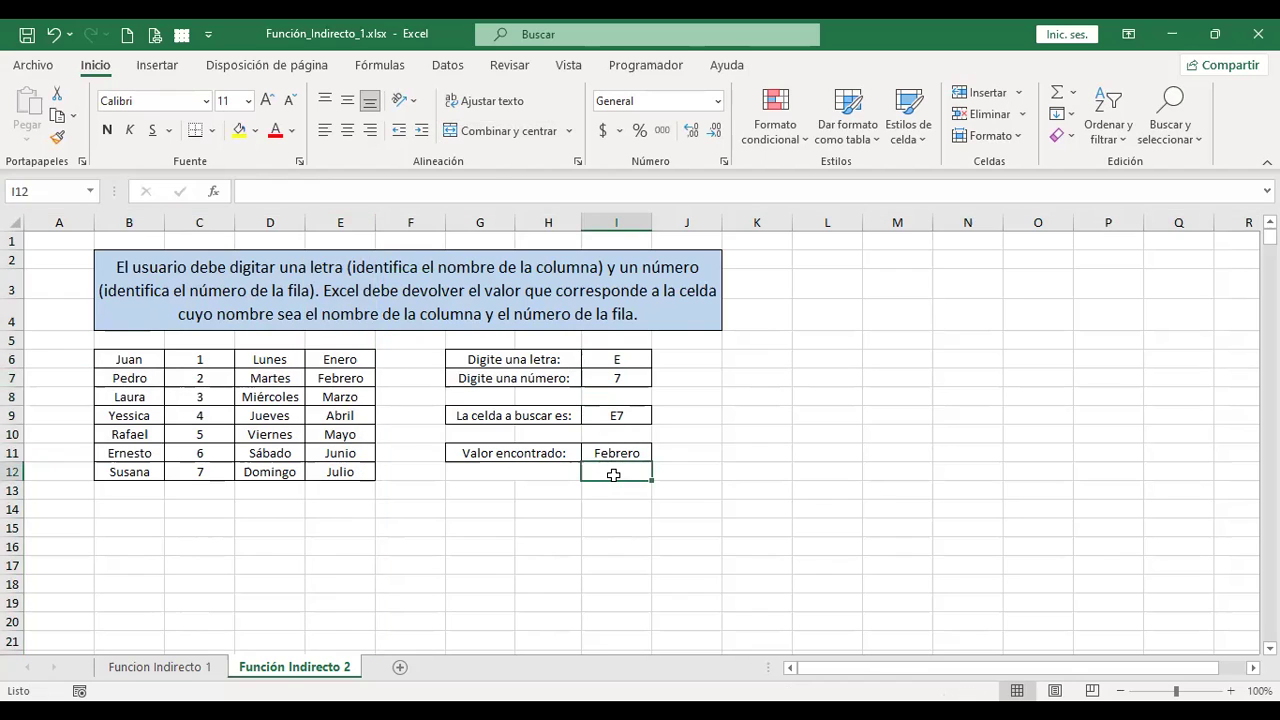
Add a new sheet Hoja1 and raise A1's font size to 14 pt
click(400, 668)
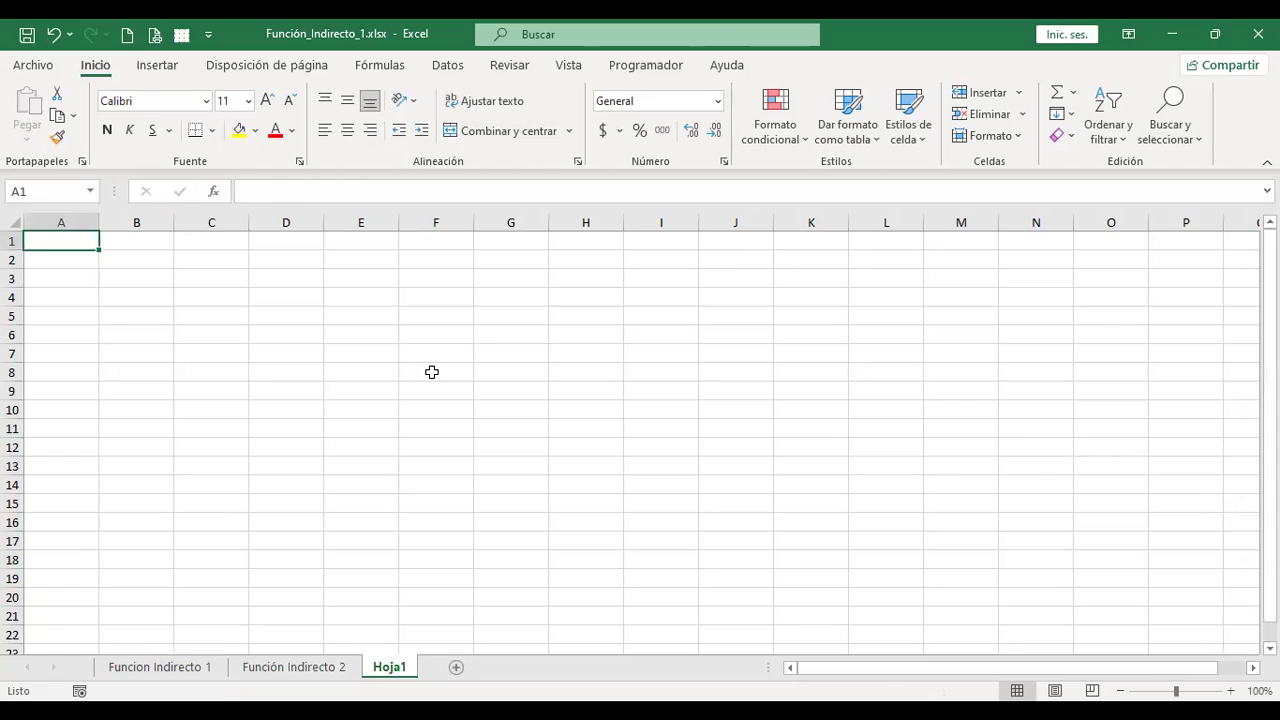
scroll(477, 420, up, 3)
click(266, 102)
click(266, 102)
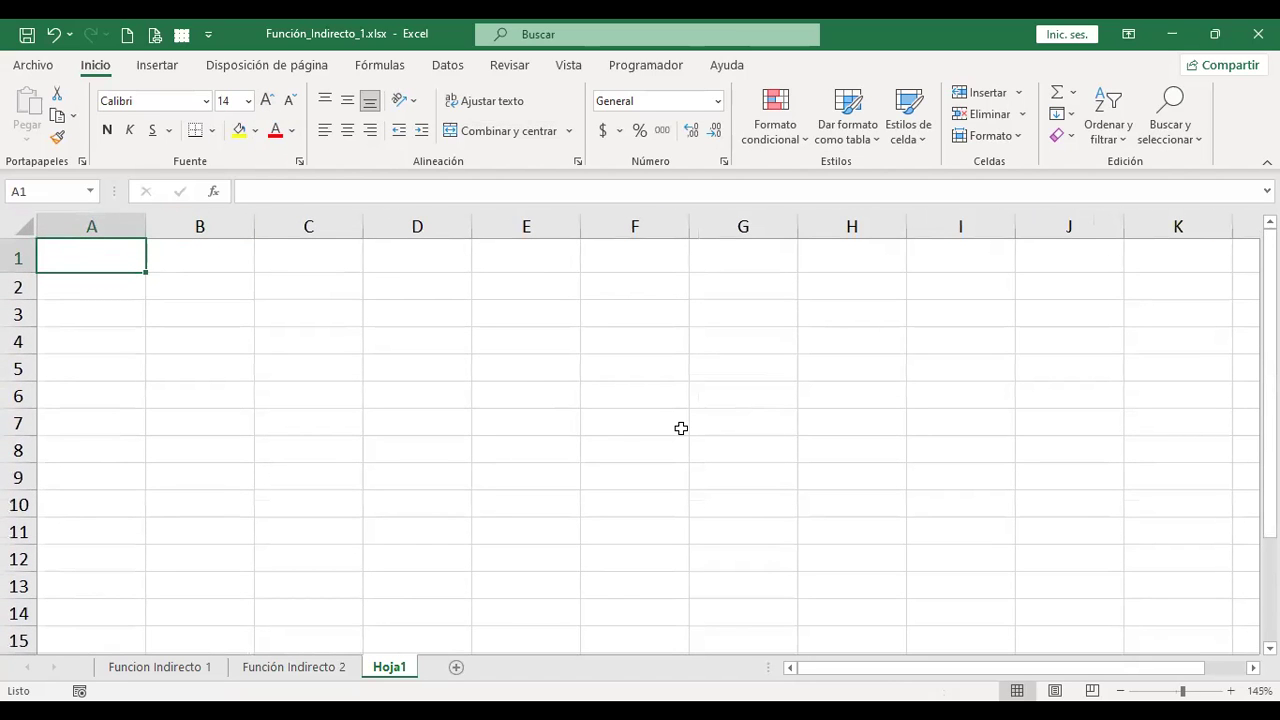
Start +INDIRECTO() in A1 and show its function arguments dialog
text(+)
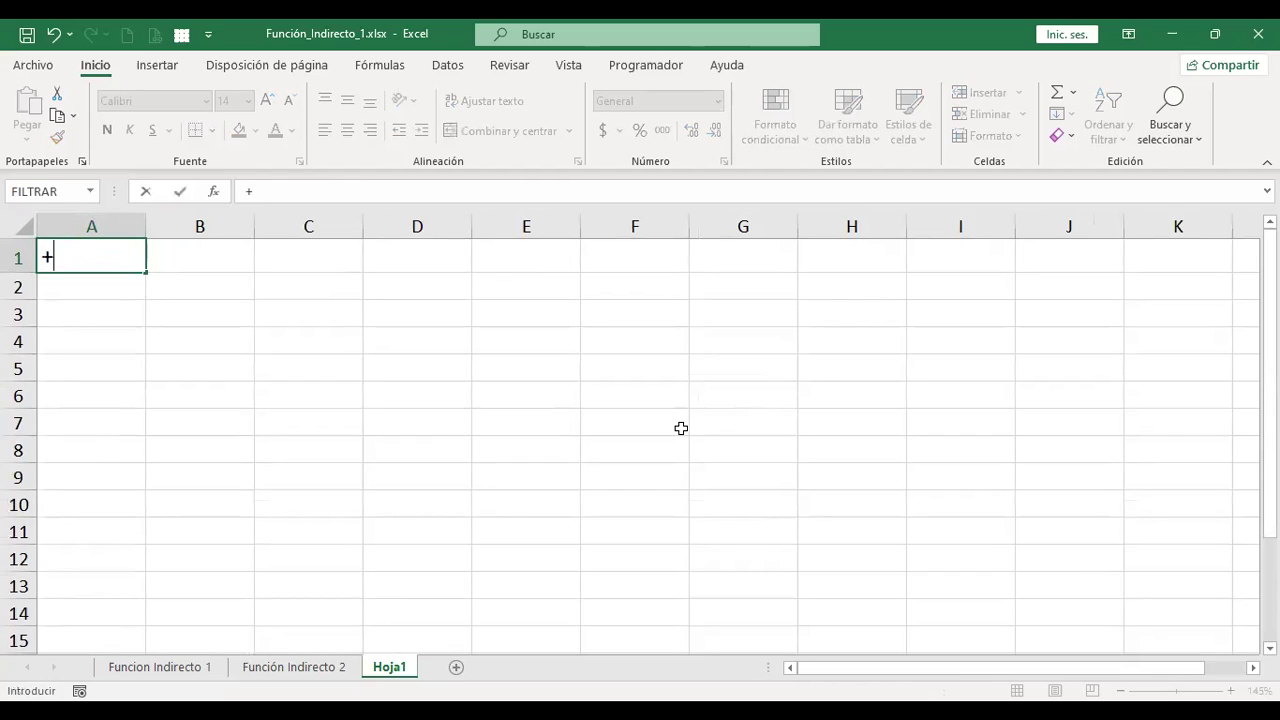
text(I)
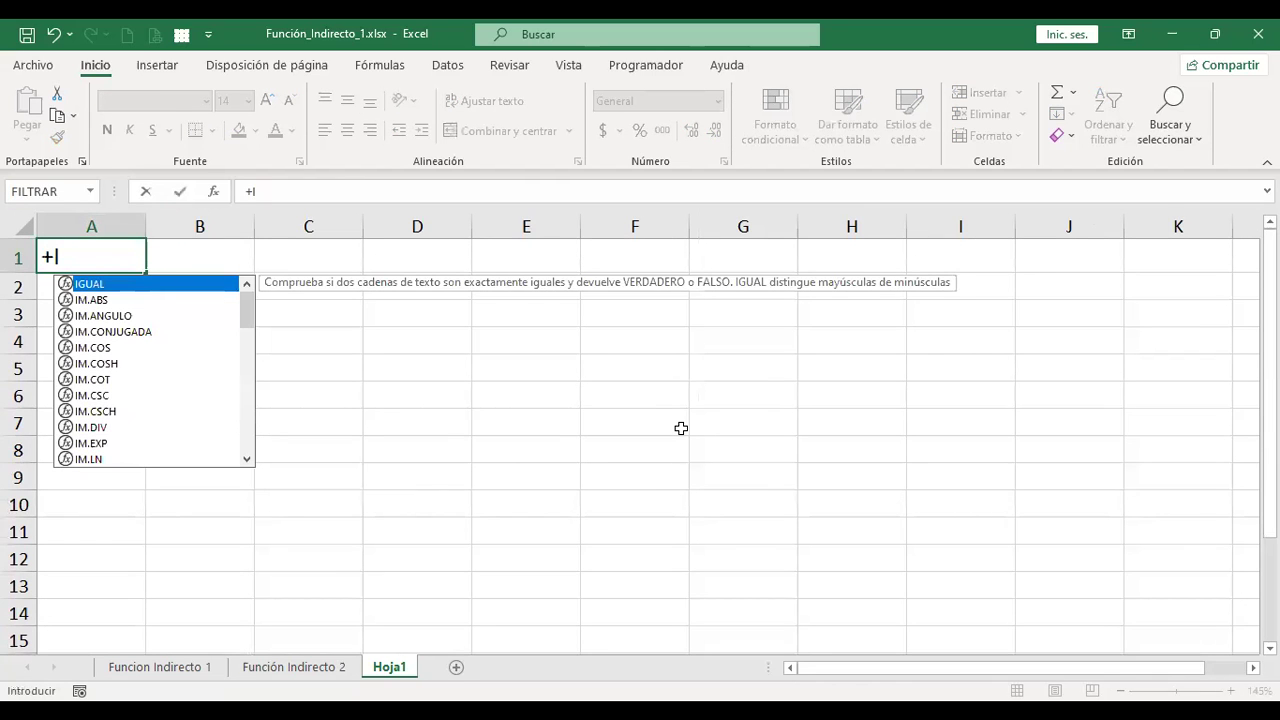
text(NDIR)
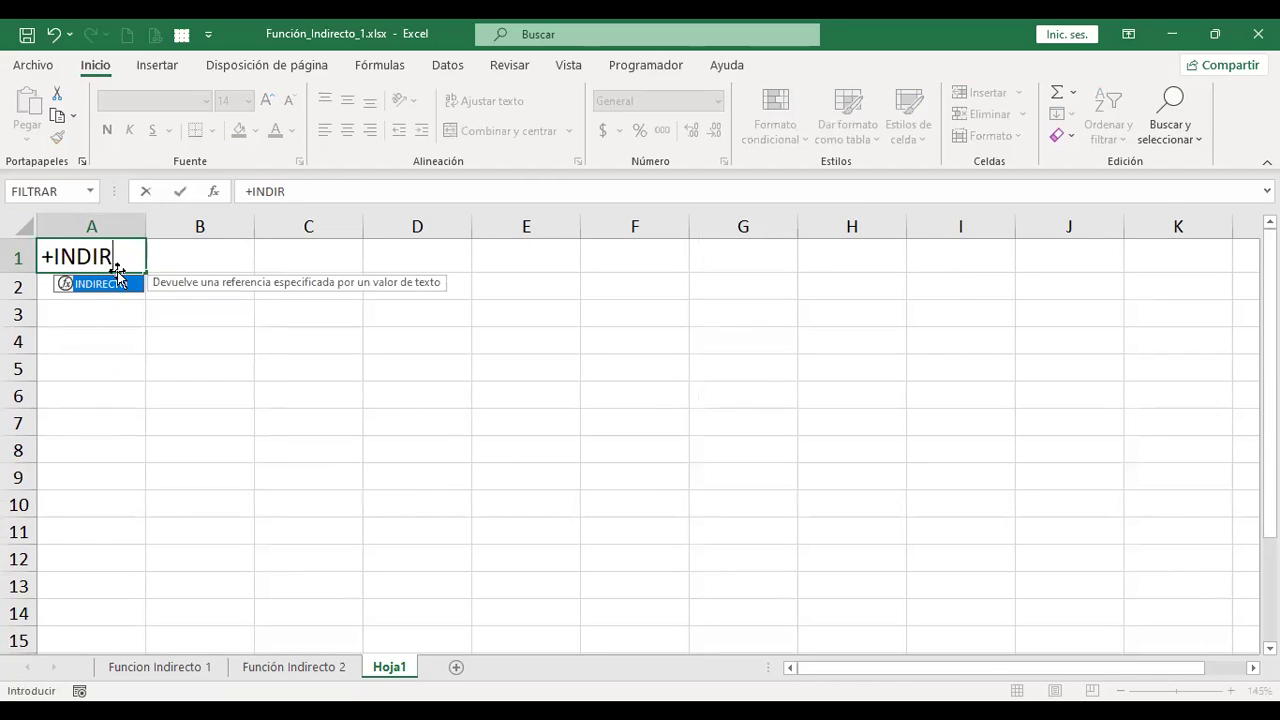
double_click(133, 292)
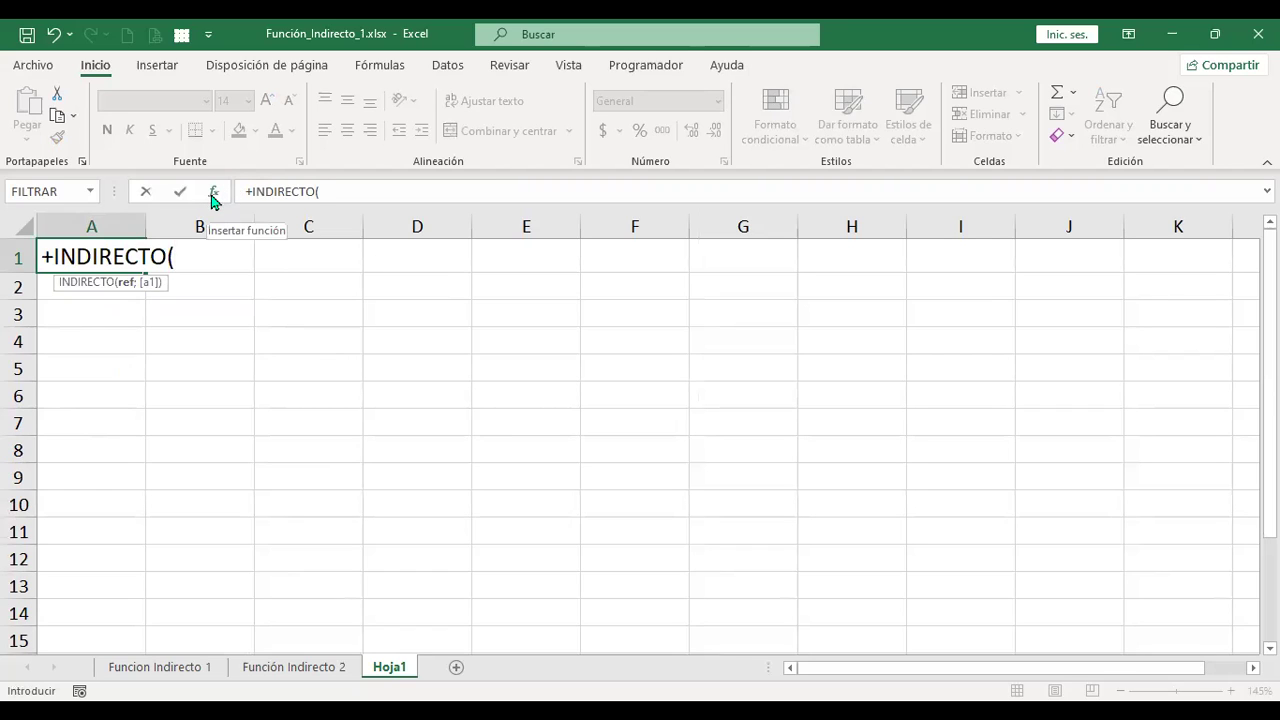
key(ctrl+a)
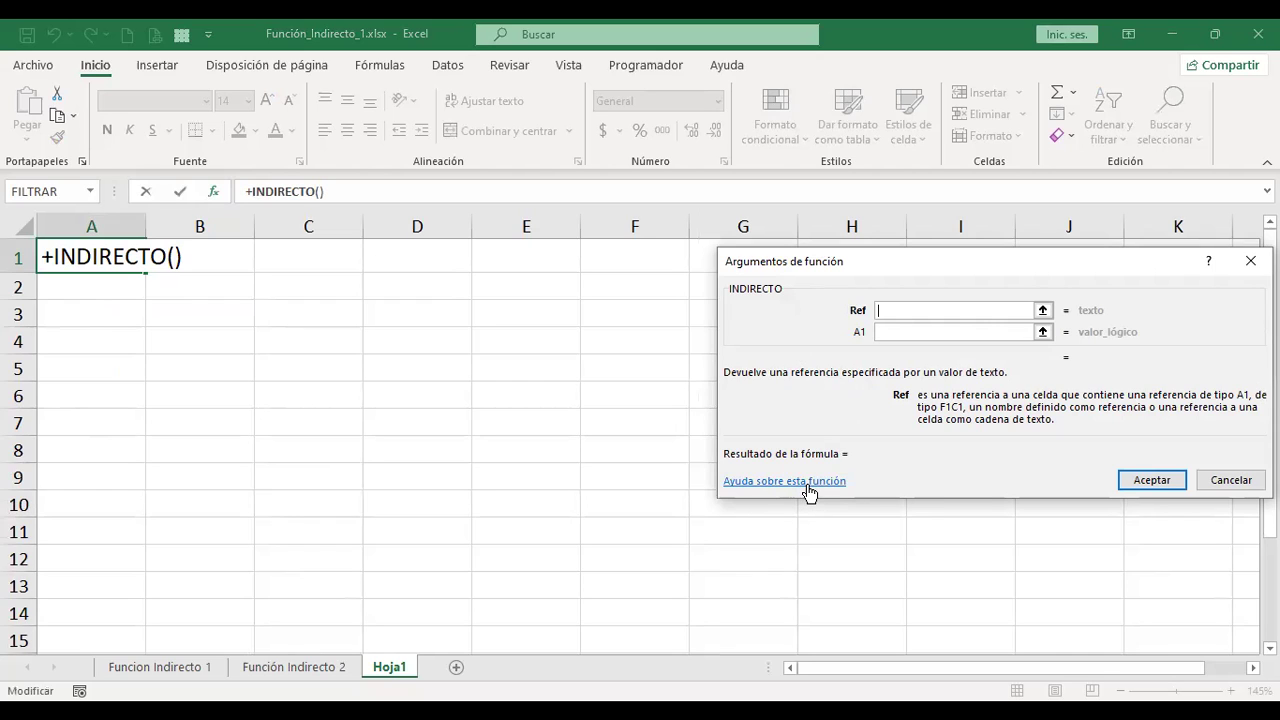
click(809, 489)
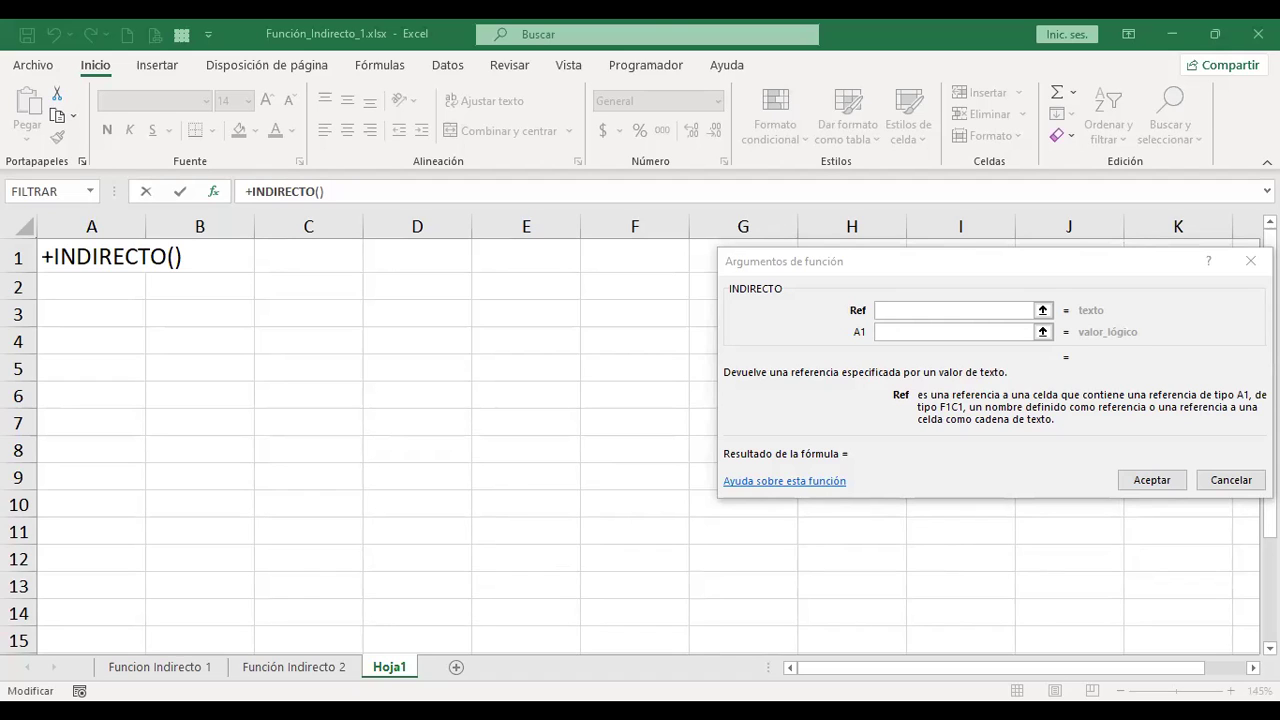
Cancel the INDIRECTO formula and enter Datos, B2, B3 and a first name in A1:A4
click(1229, 480)
text(Datos)
key(Return)
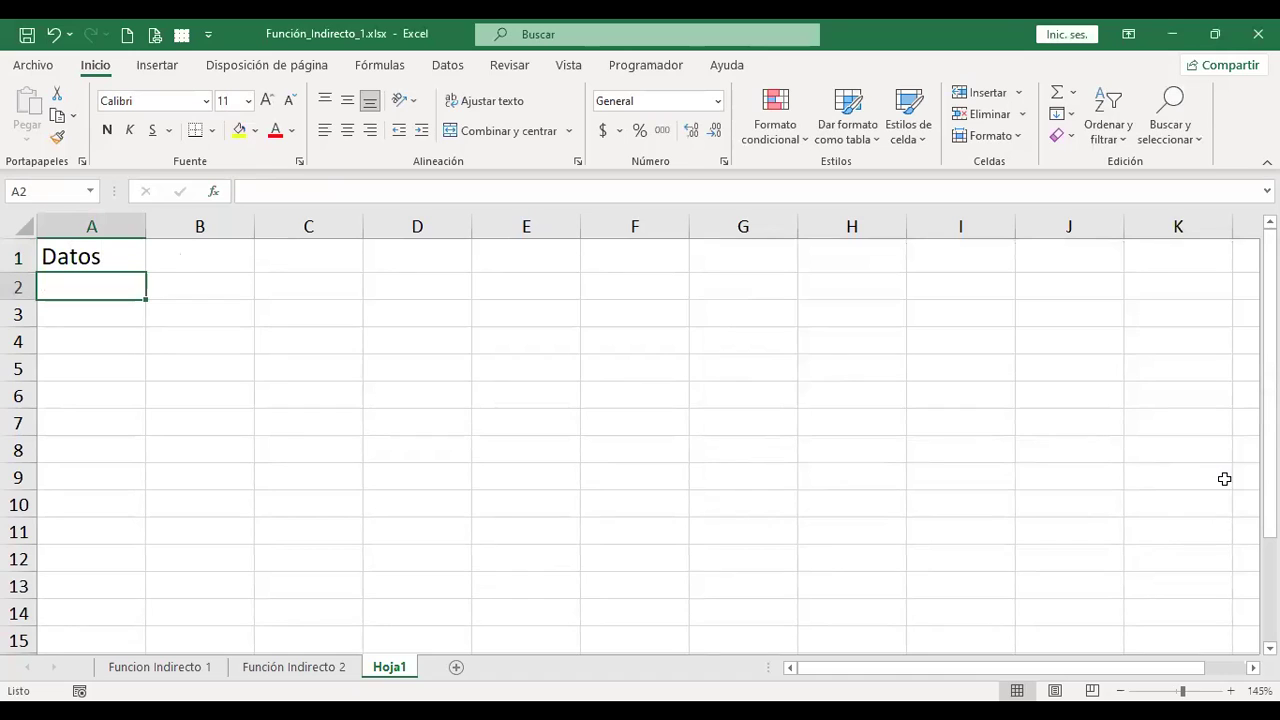
text(B2)
key(Return)
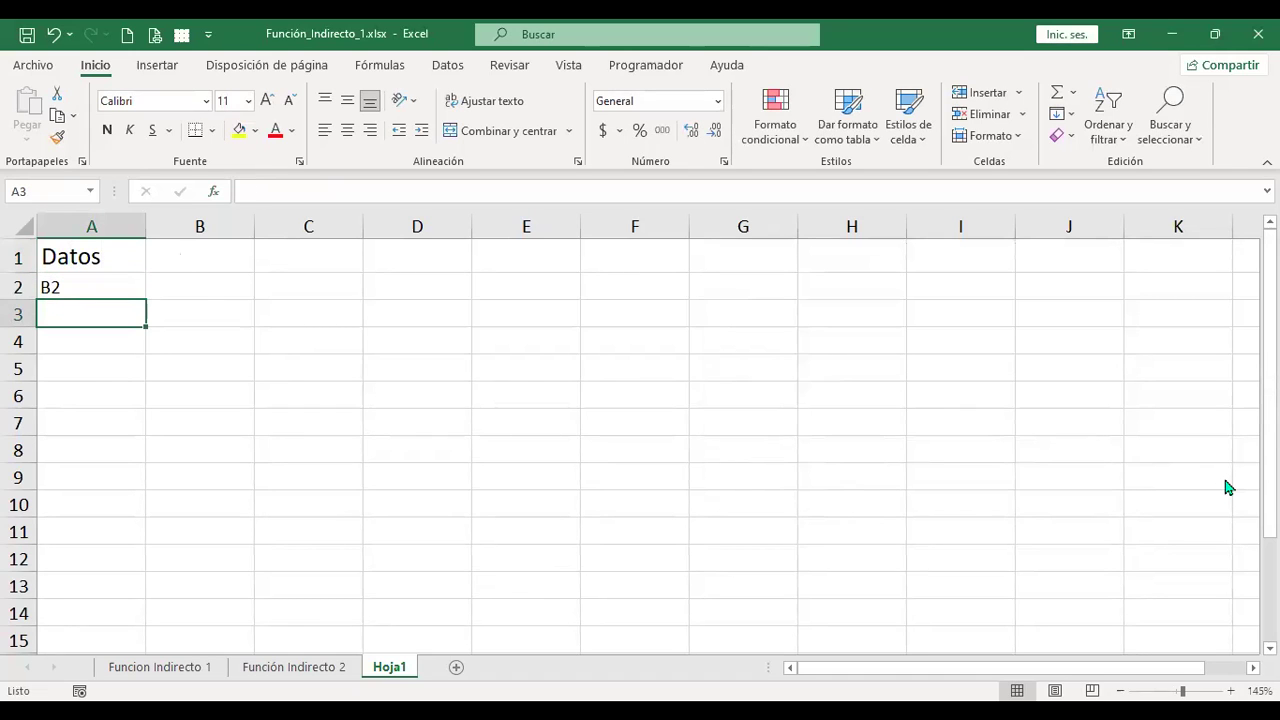
text(B3)
key(Return)
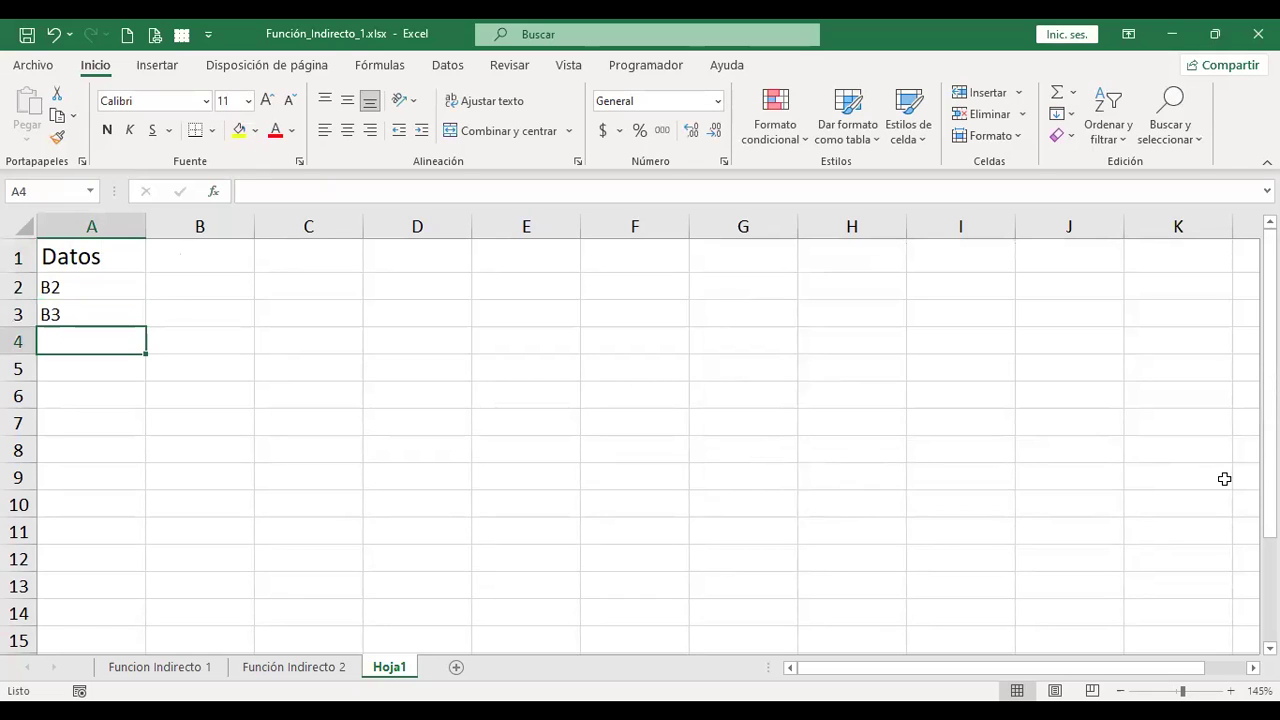
text(Jorge)
key(Return)
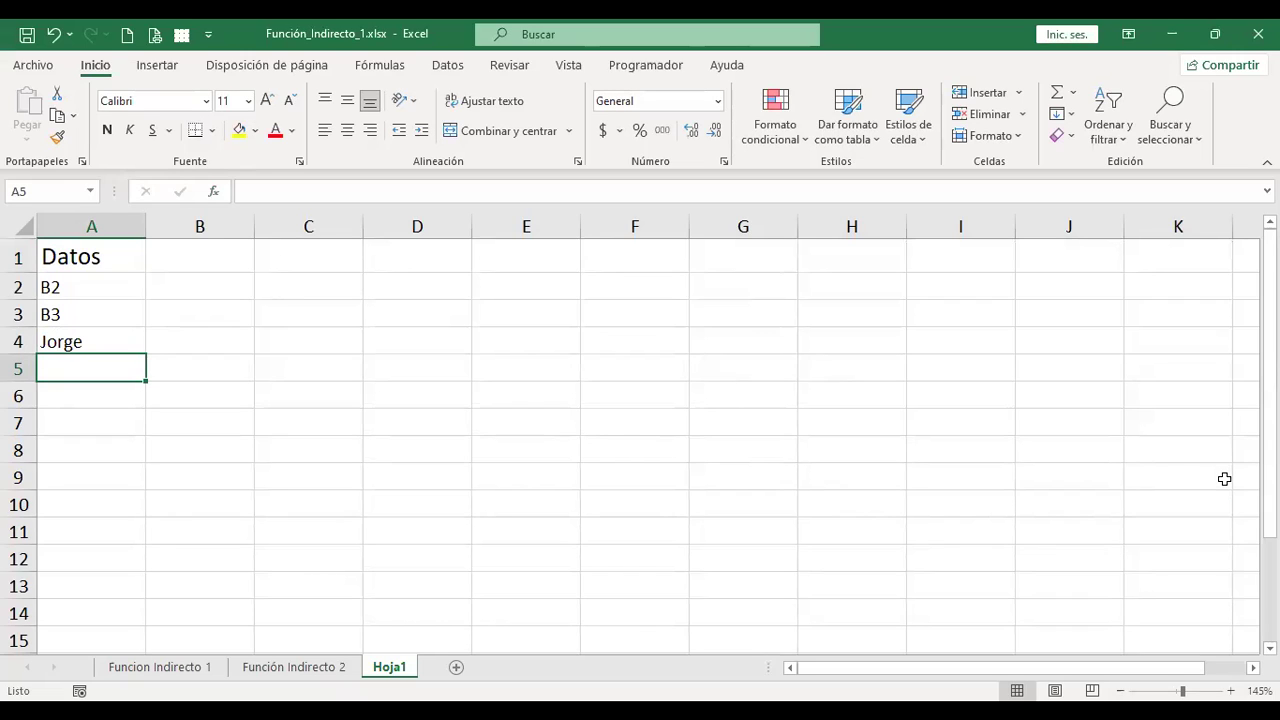
Enter 1333, 45, 10 and 62 into B2:B5
text(1333)
key(Return)
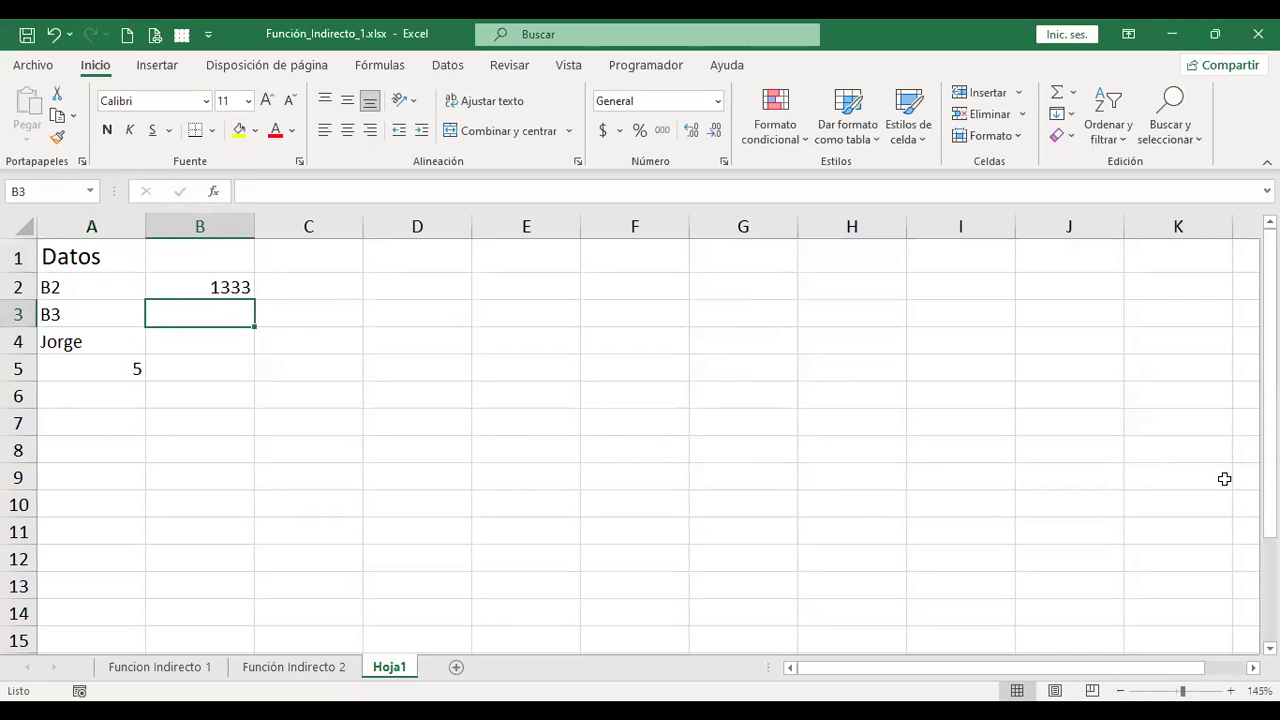
text(45)
key(Return)
text(10)
key(Return)
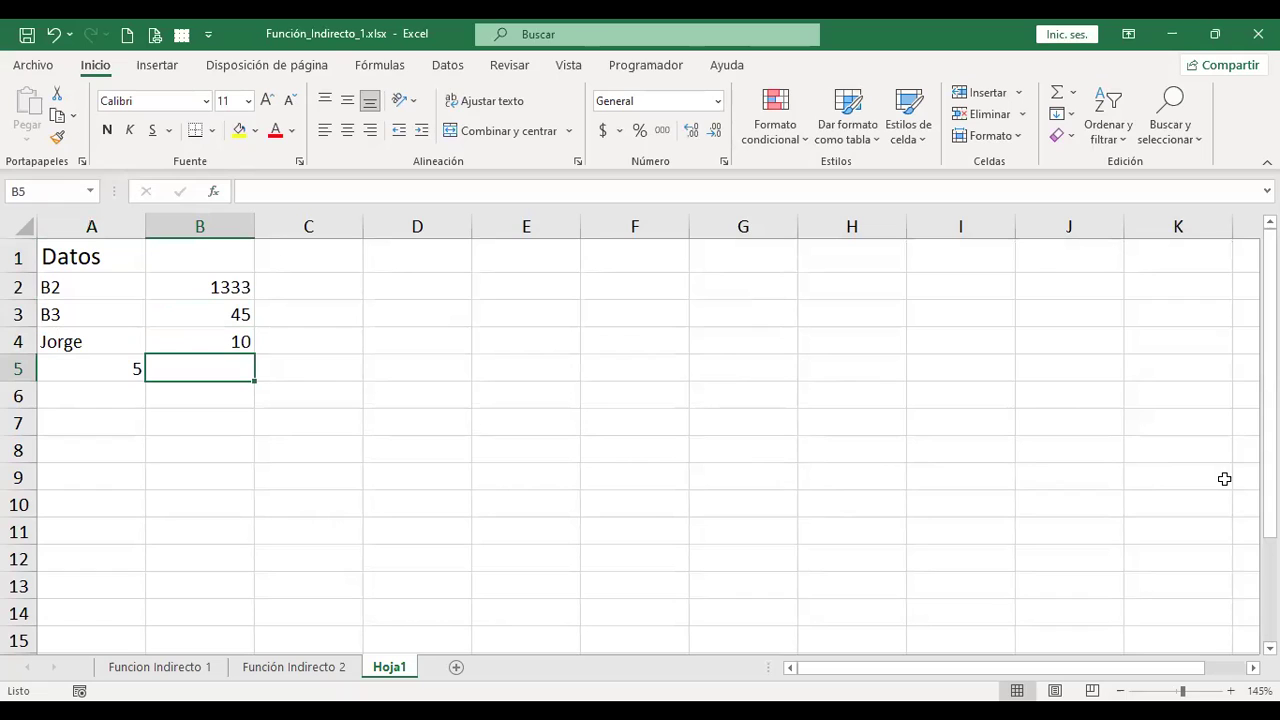
text(62)
key(ctrl+Return)
Left-align the 5 in A5 and select B2
key(Left)
click(325, 130)
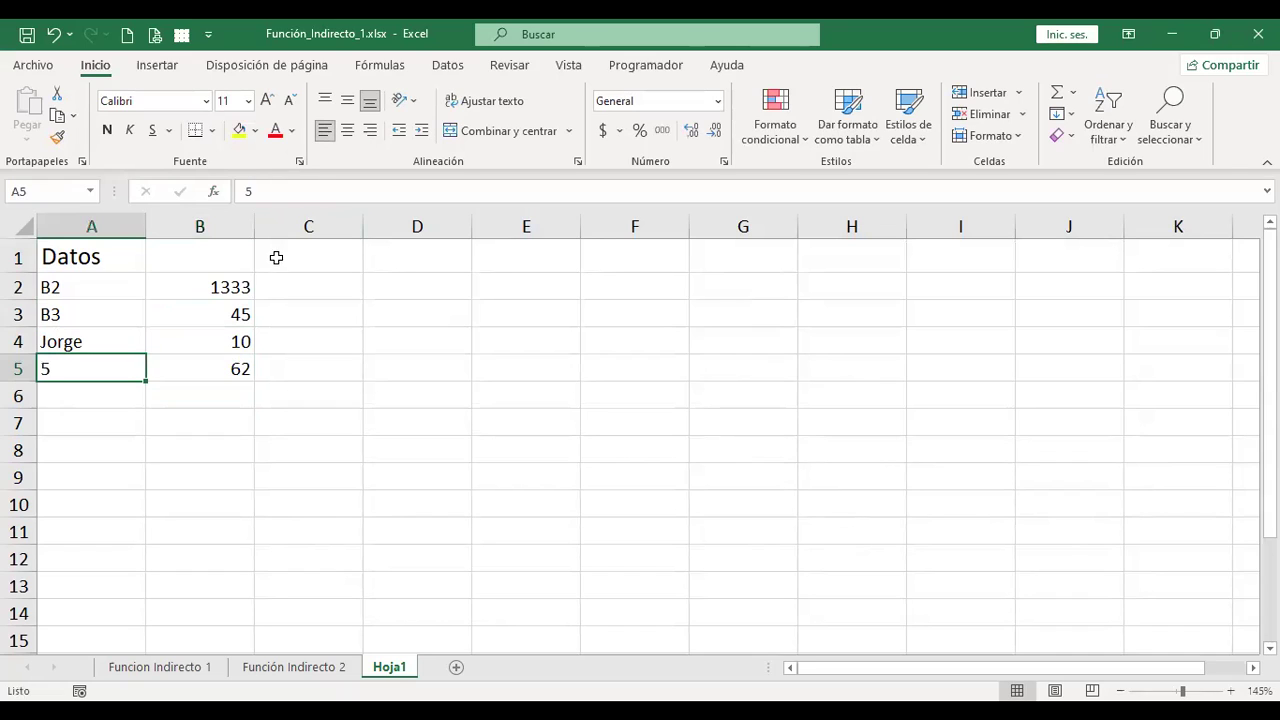
click(221, 278)
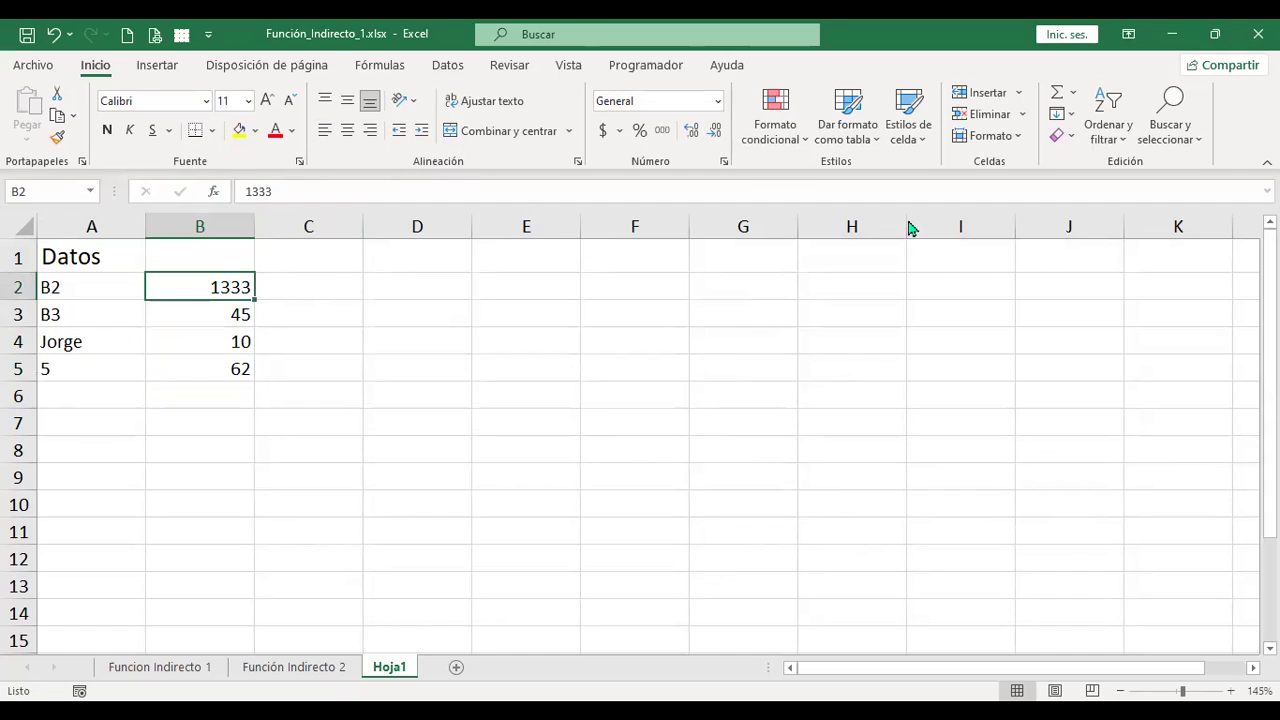
Format B2 as Número with 0 decimals and a thousands separator, showing 1,333
key(ctrl+1)
click(812, 246)
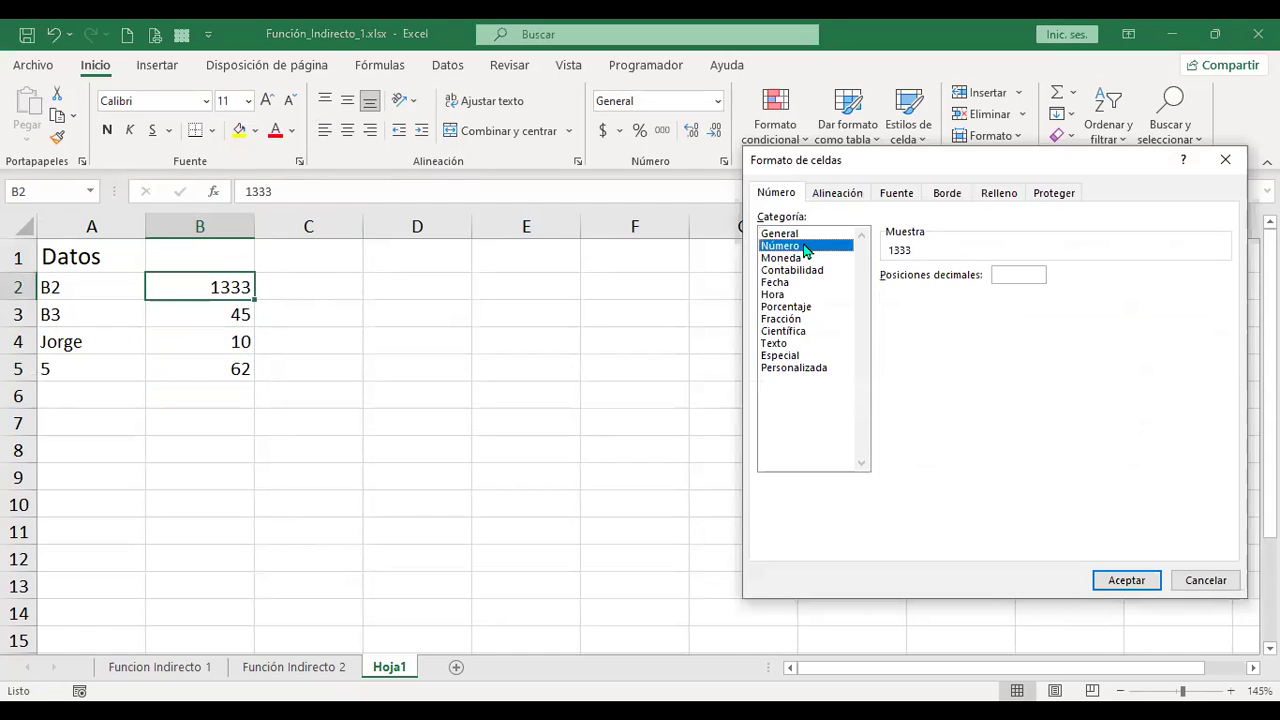
double_click(1015, 279)
text(0)
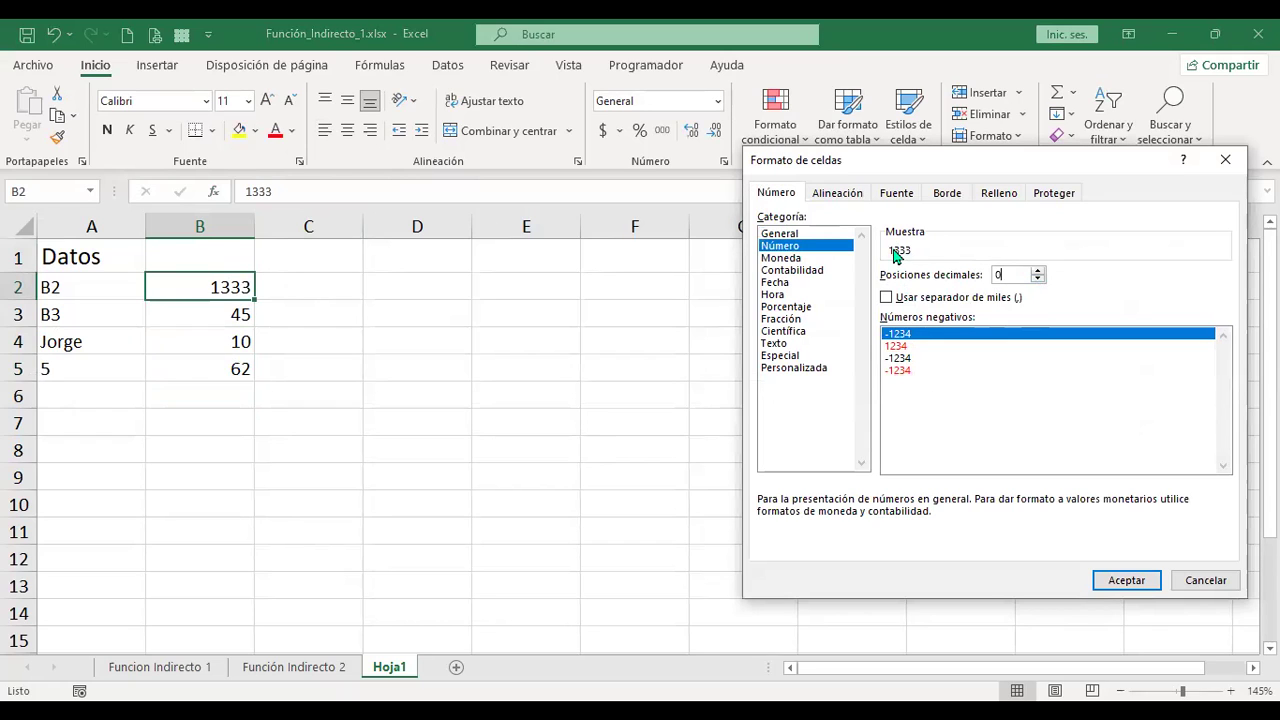
click(886, 298)
click(1128, 580)
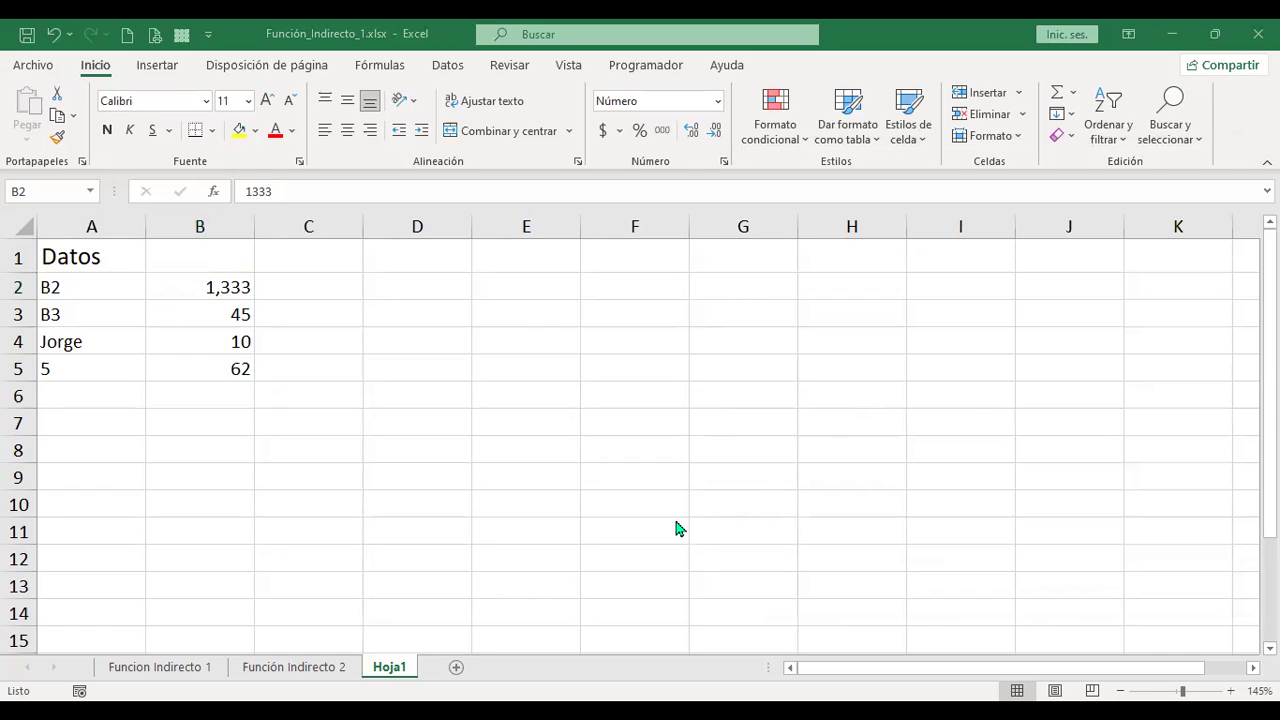
click(118, 424)
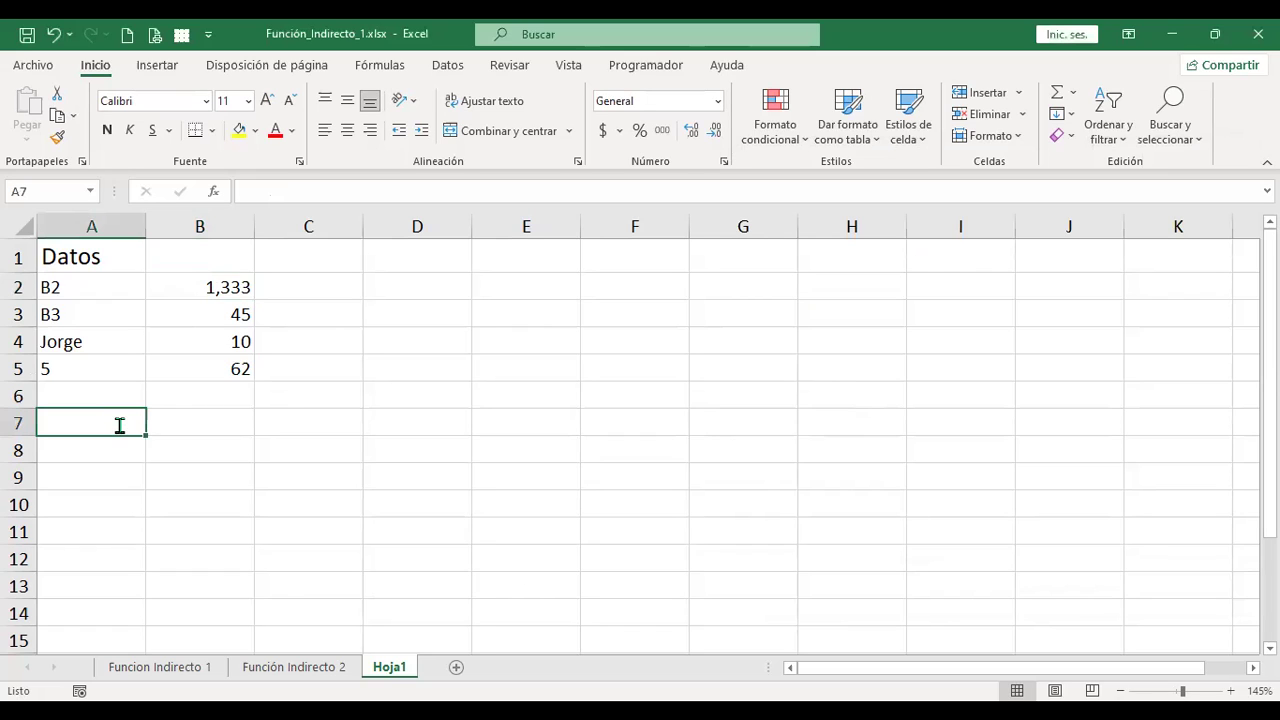
Type the headers Fórmula in A7 and Descripción in B7
text(Fóru)
key(BackSpace)
text(mula)
key(Return)
key(Up)
key(Right)
text(Descripción)
key(Return)
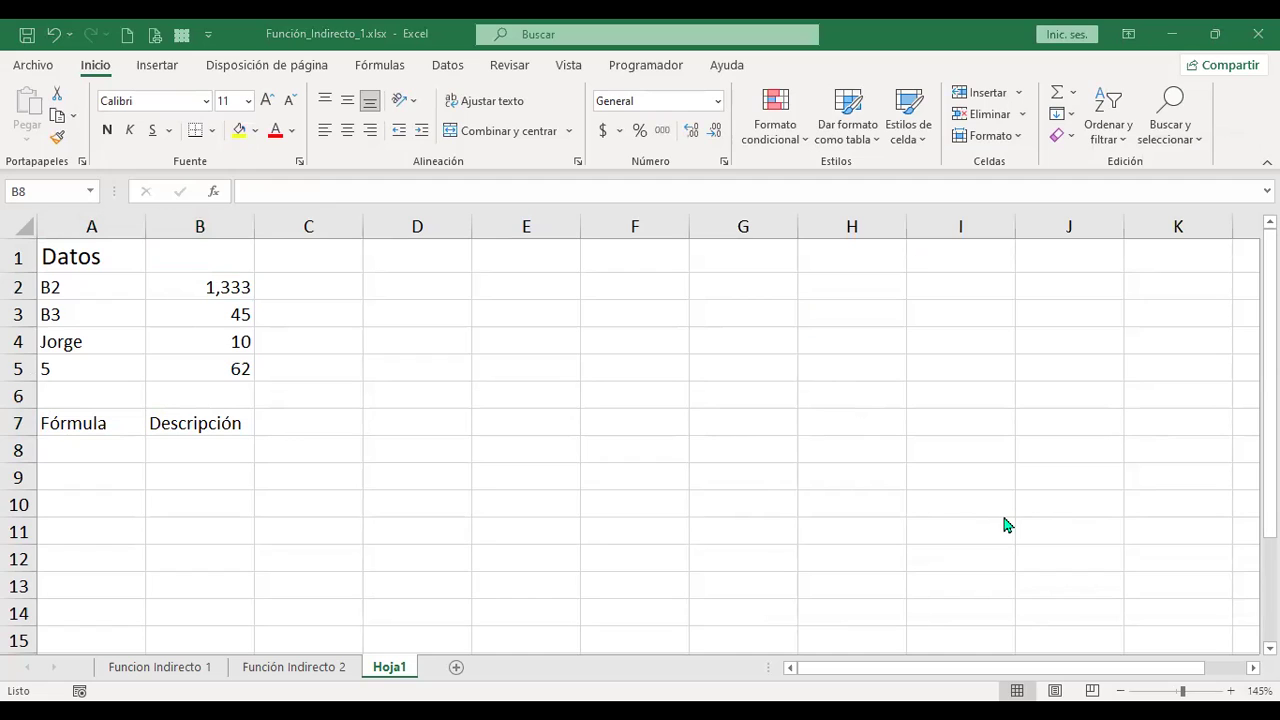
key(Left)
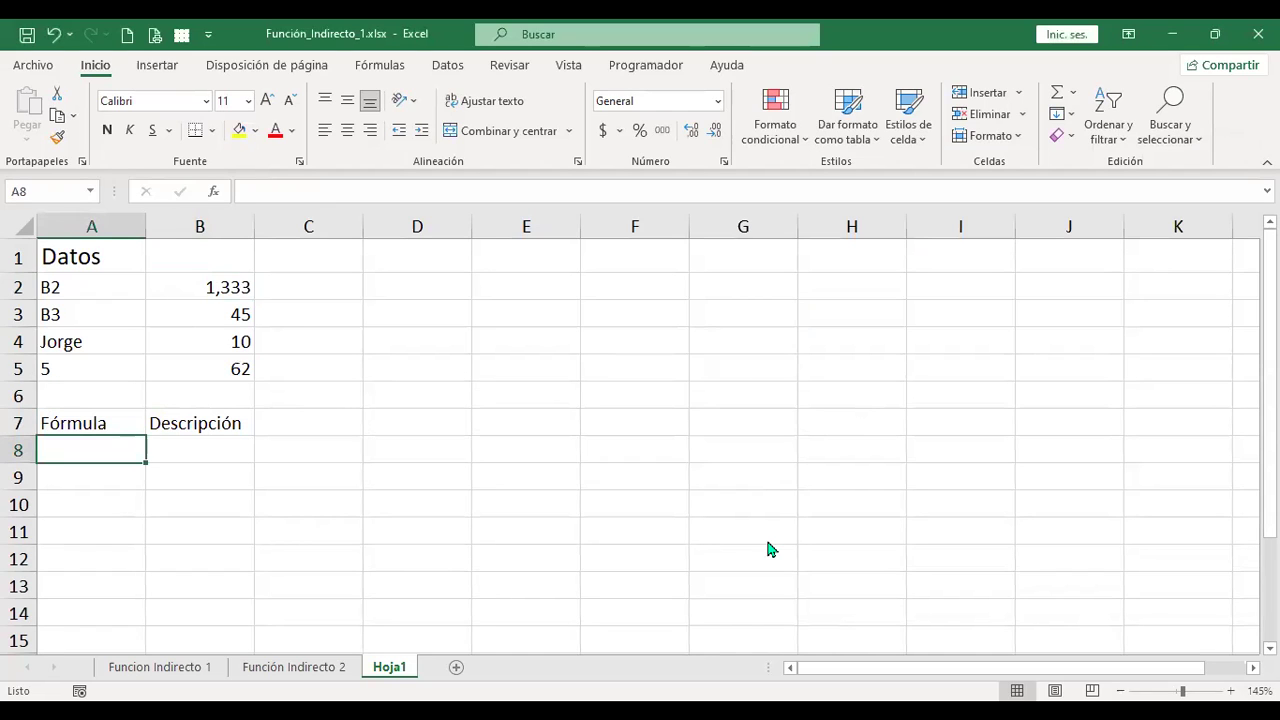
Enter =+INDIRECTO(A2) in A8 so it returns 1333 from B2
text(+i)
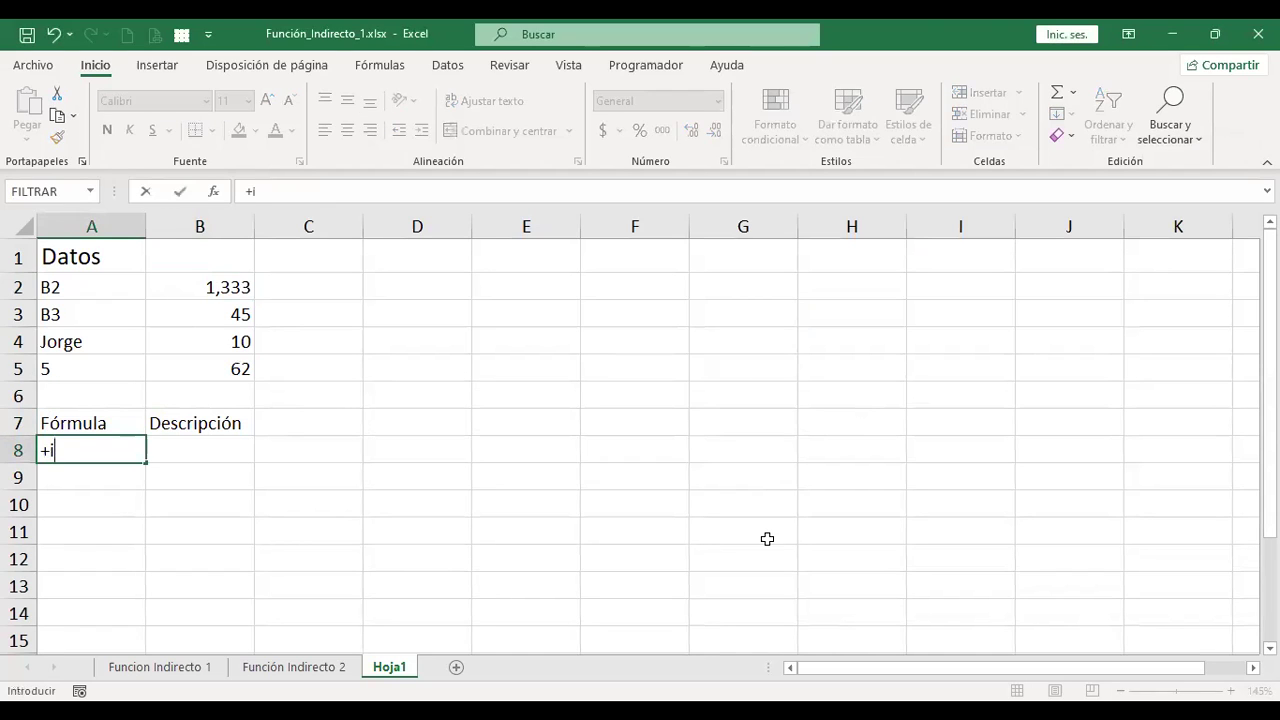
text(ndire)
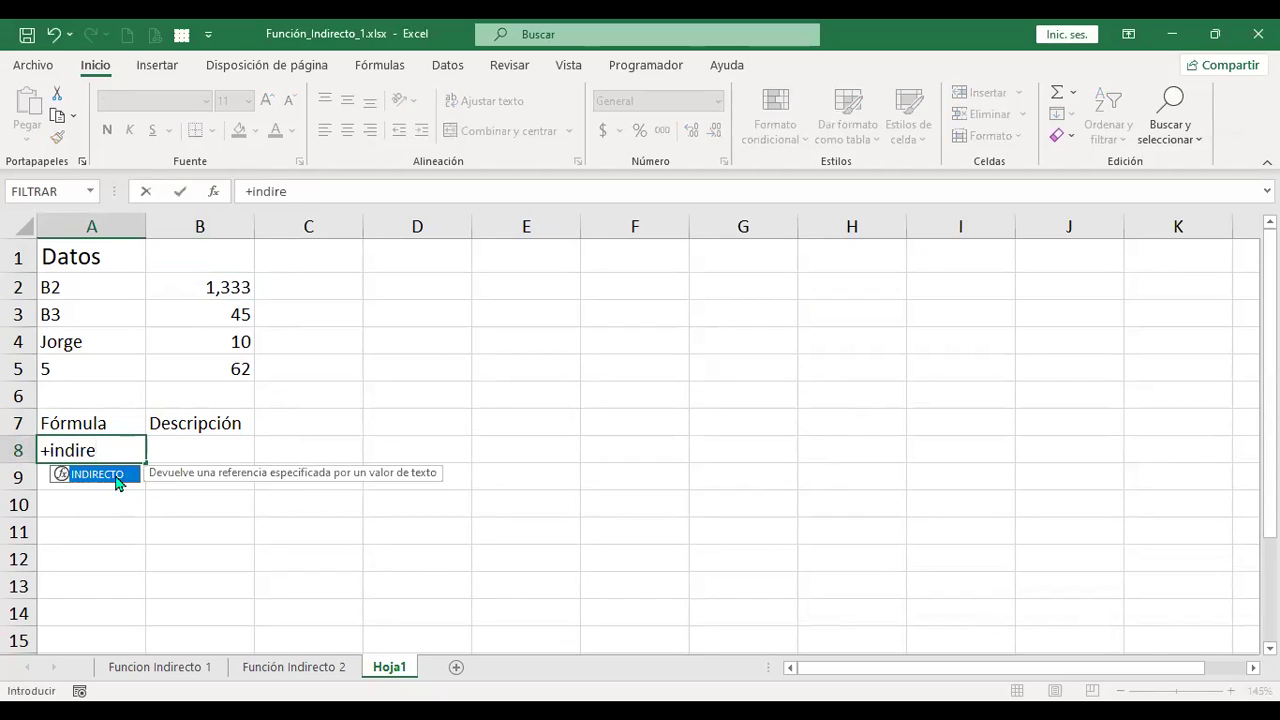
key(Tab)
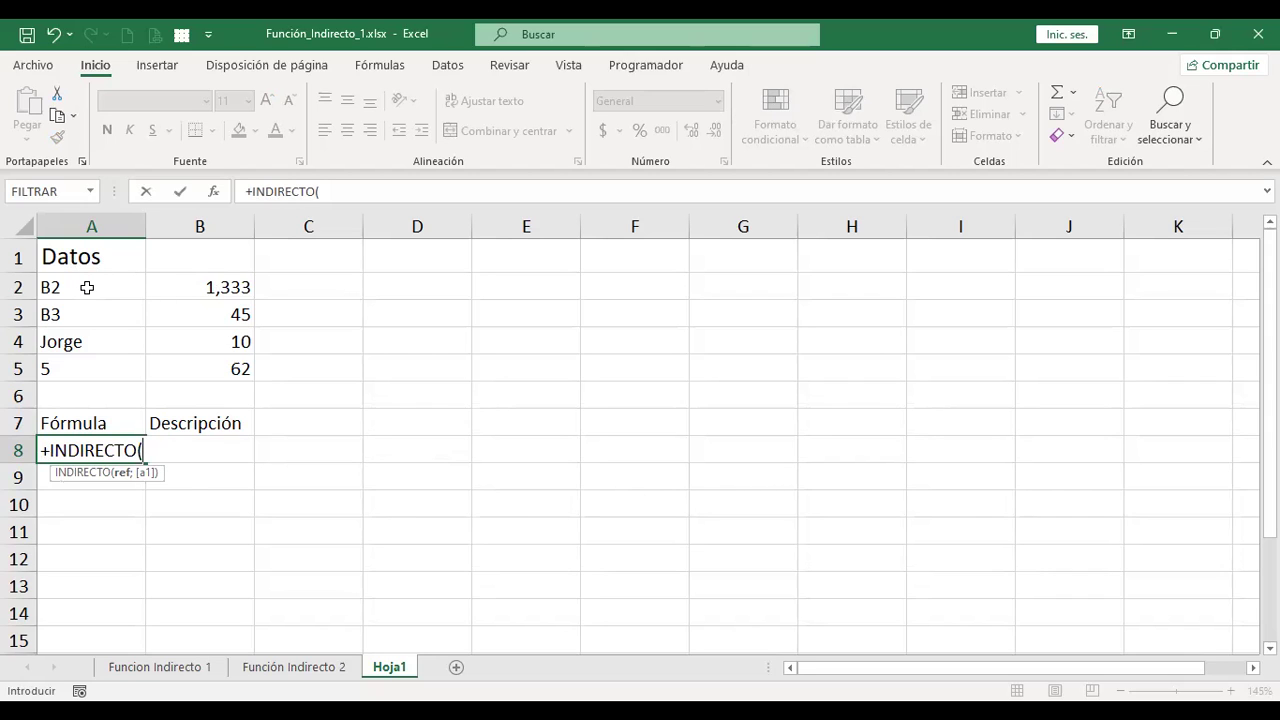
click(87, 287)
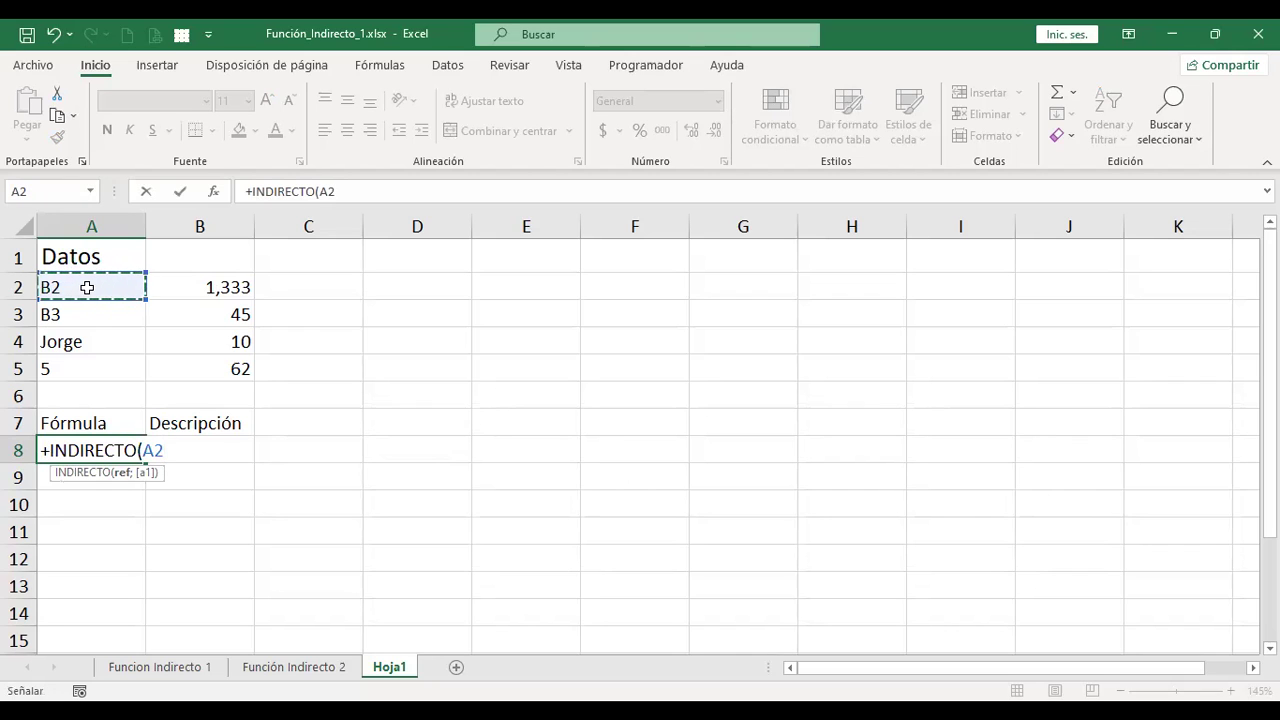
key(Return)
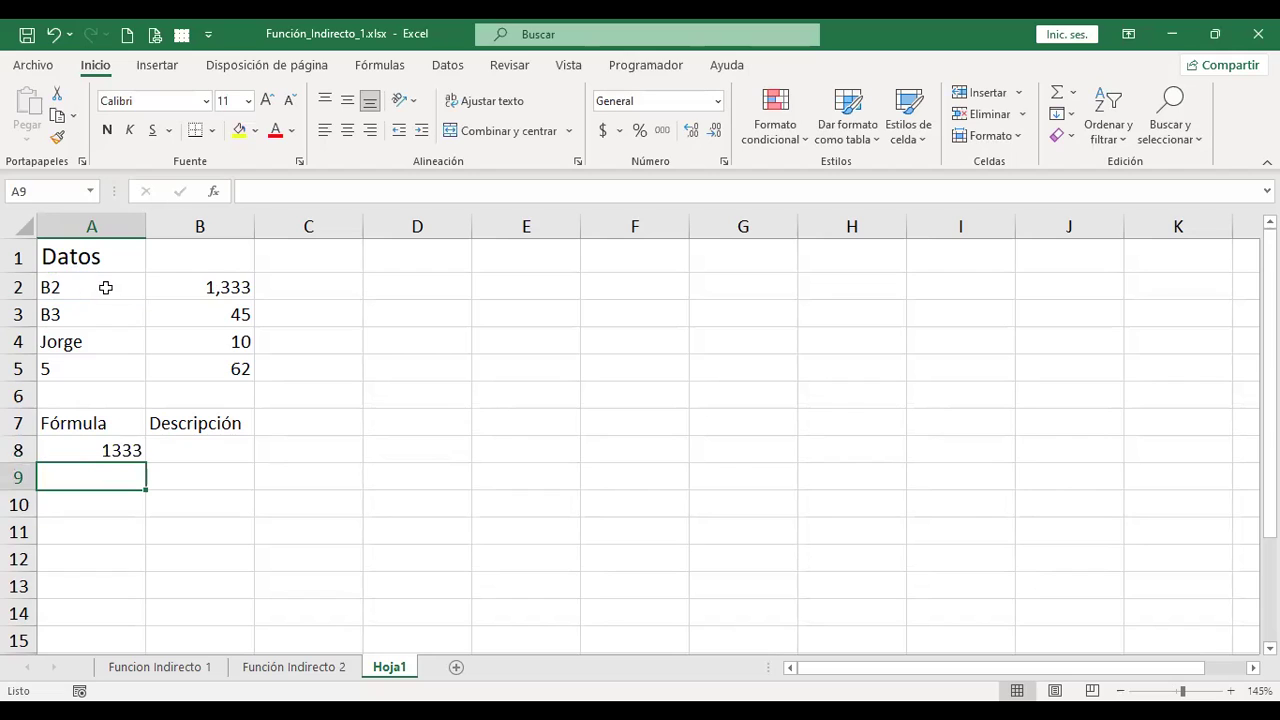
click(177, 287)
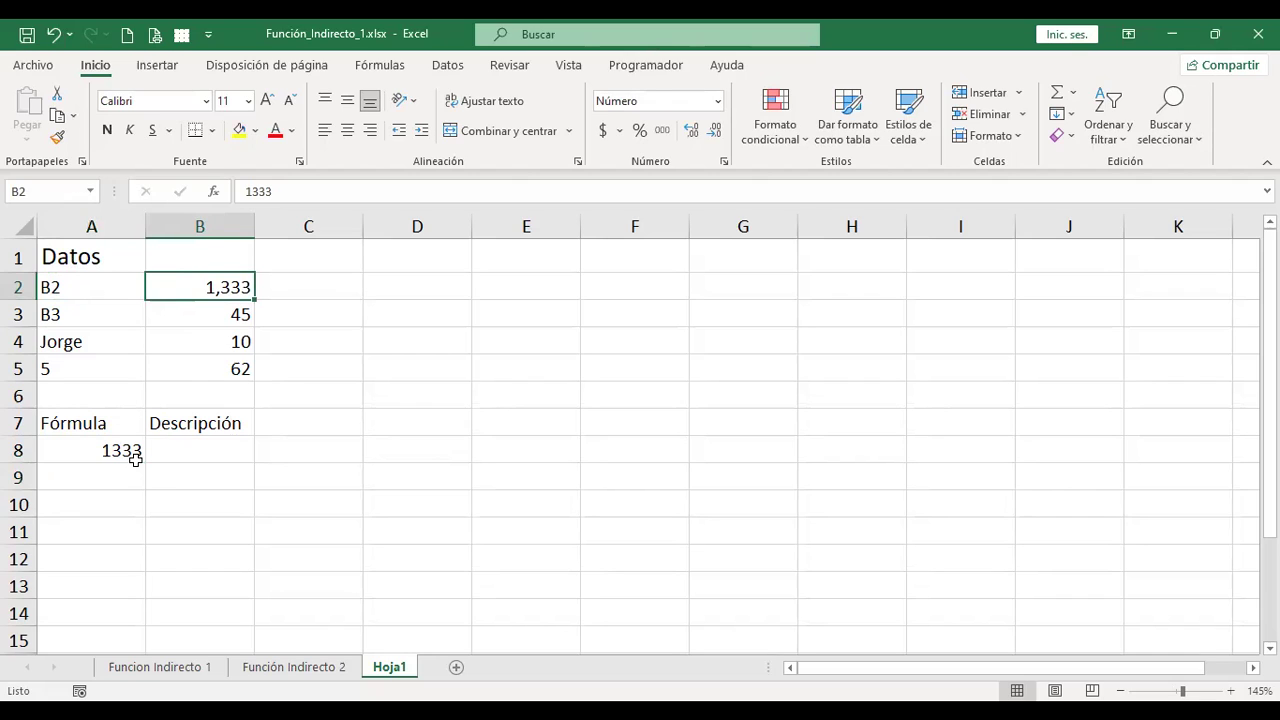
key(alt)
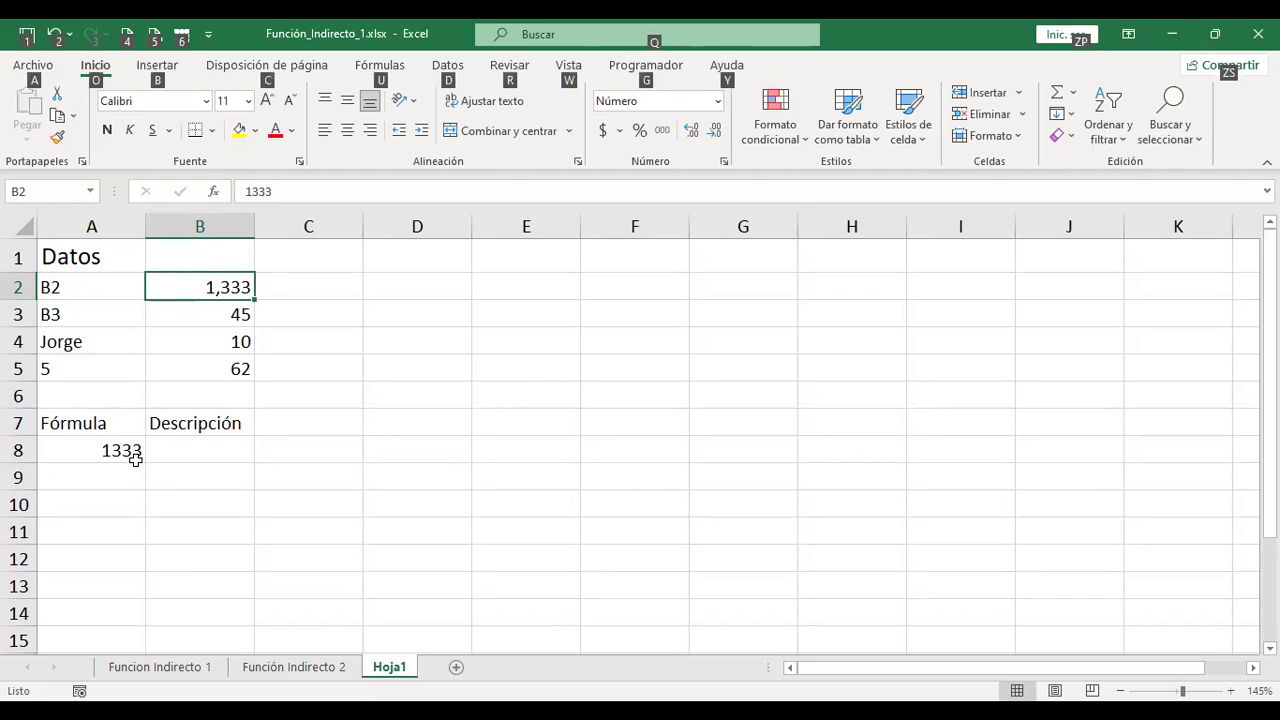
key(Escape)
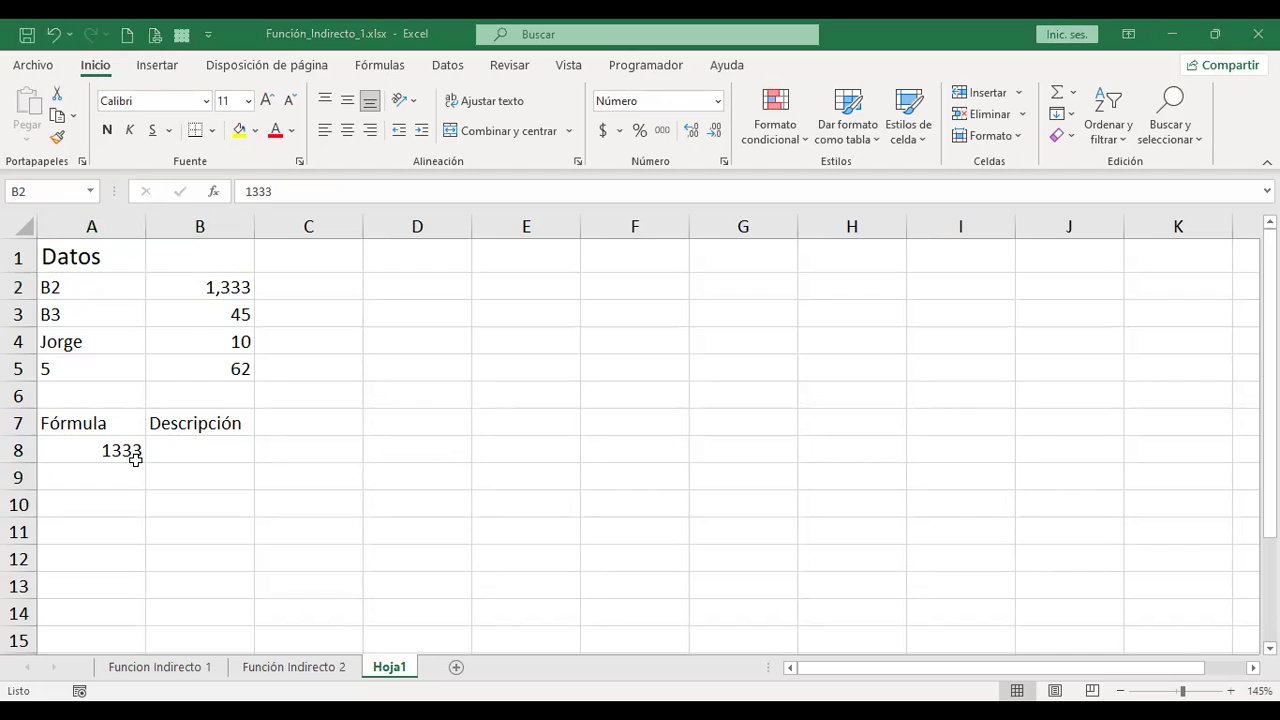
Enter =+INDIRECTO(A3) in A9 so it returns 45 from B3
click(126, 471)
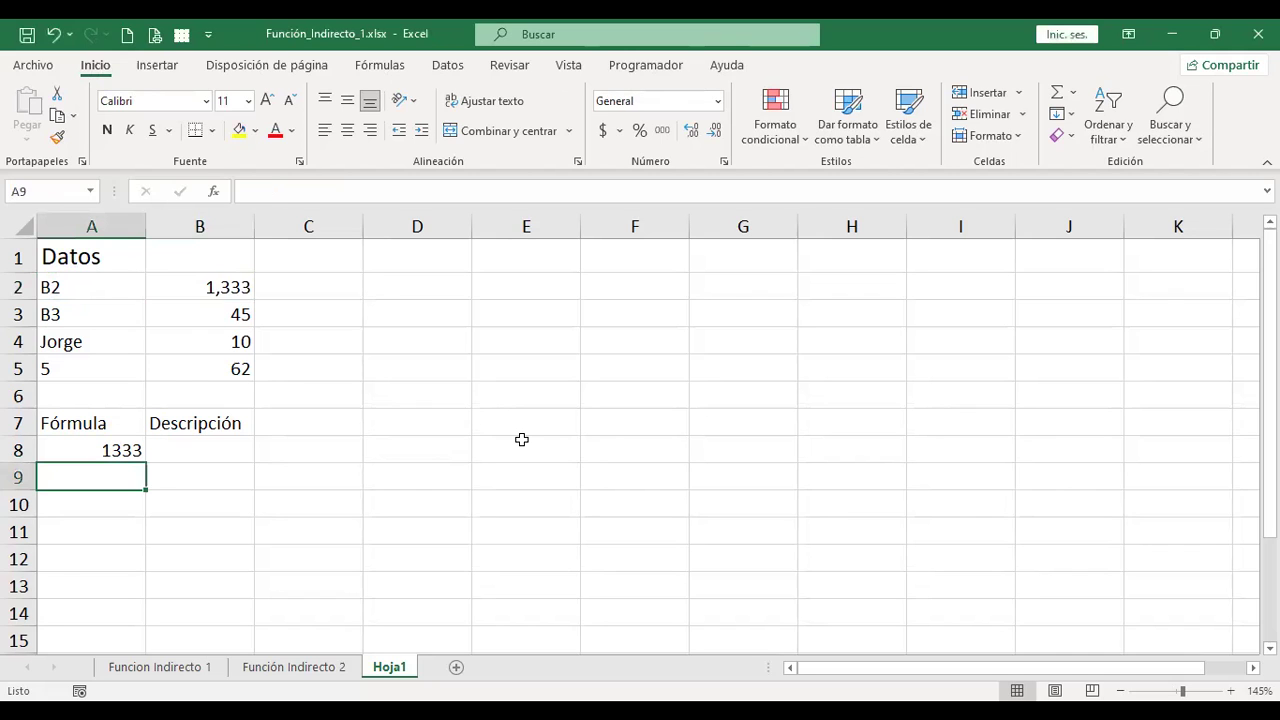
text(+i)
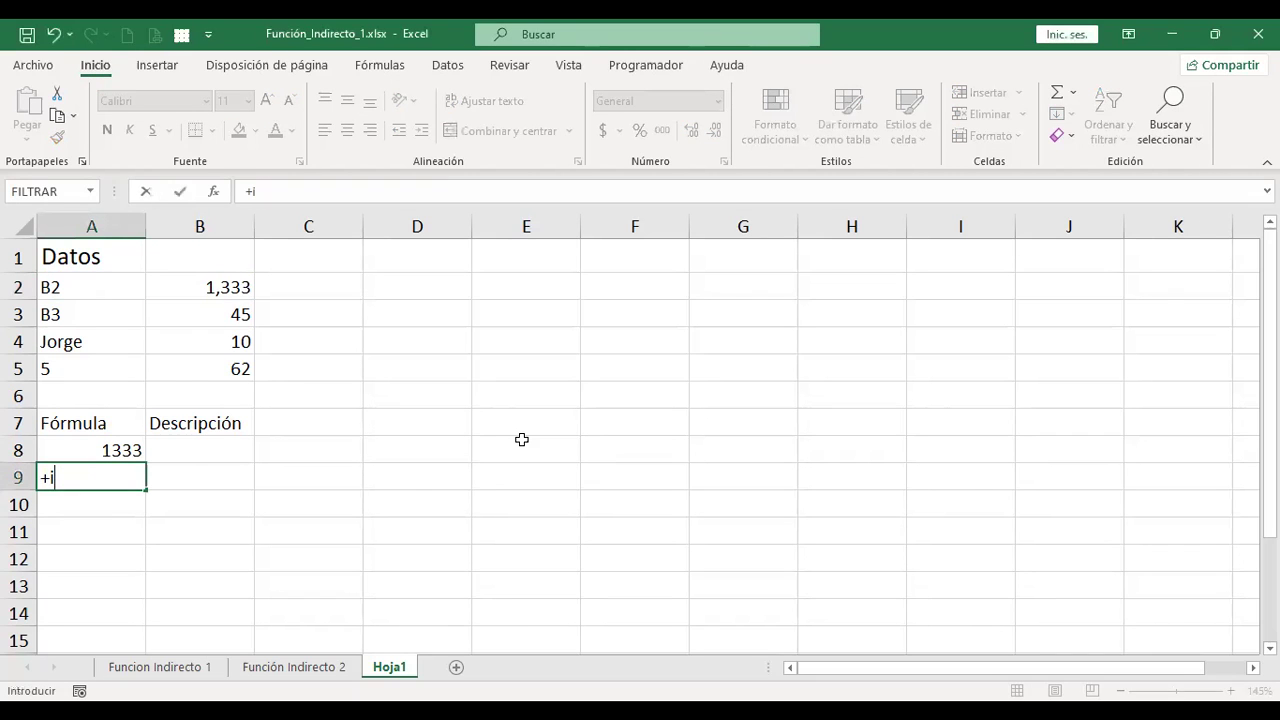
text(ndire)
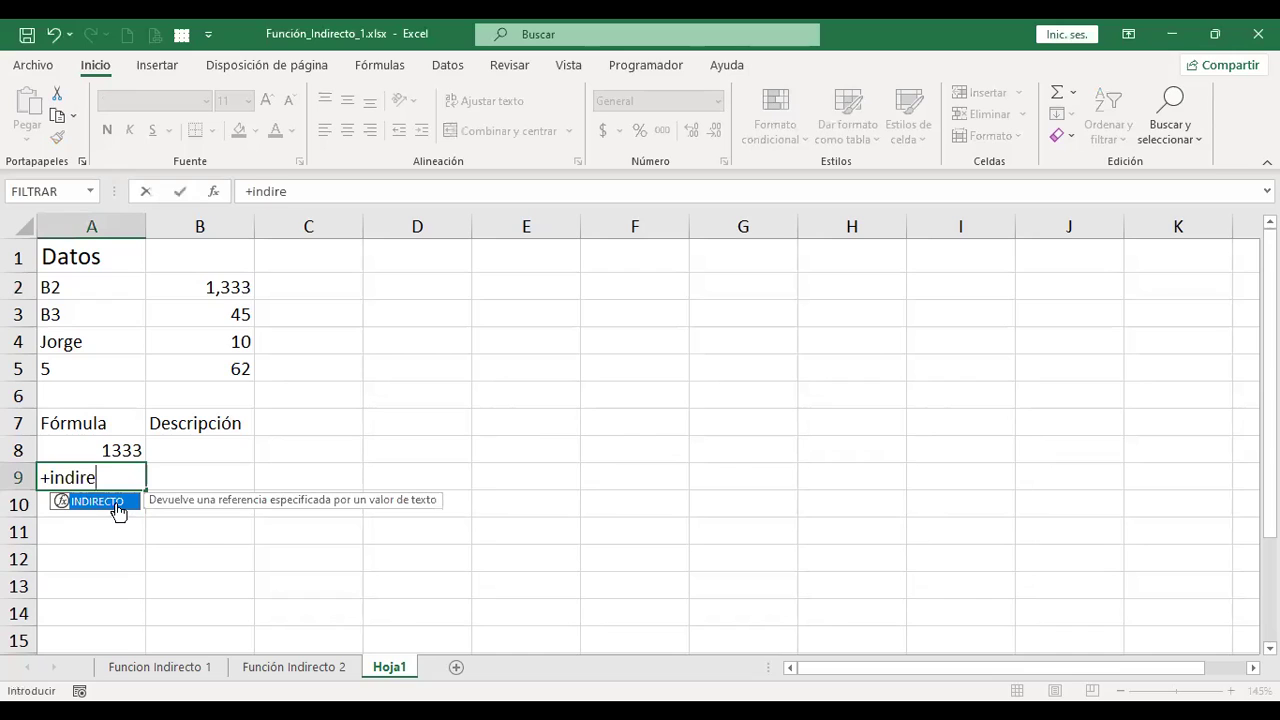
double_click(117, 510)
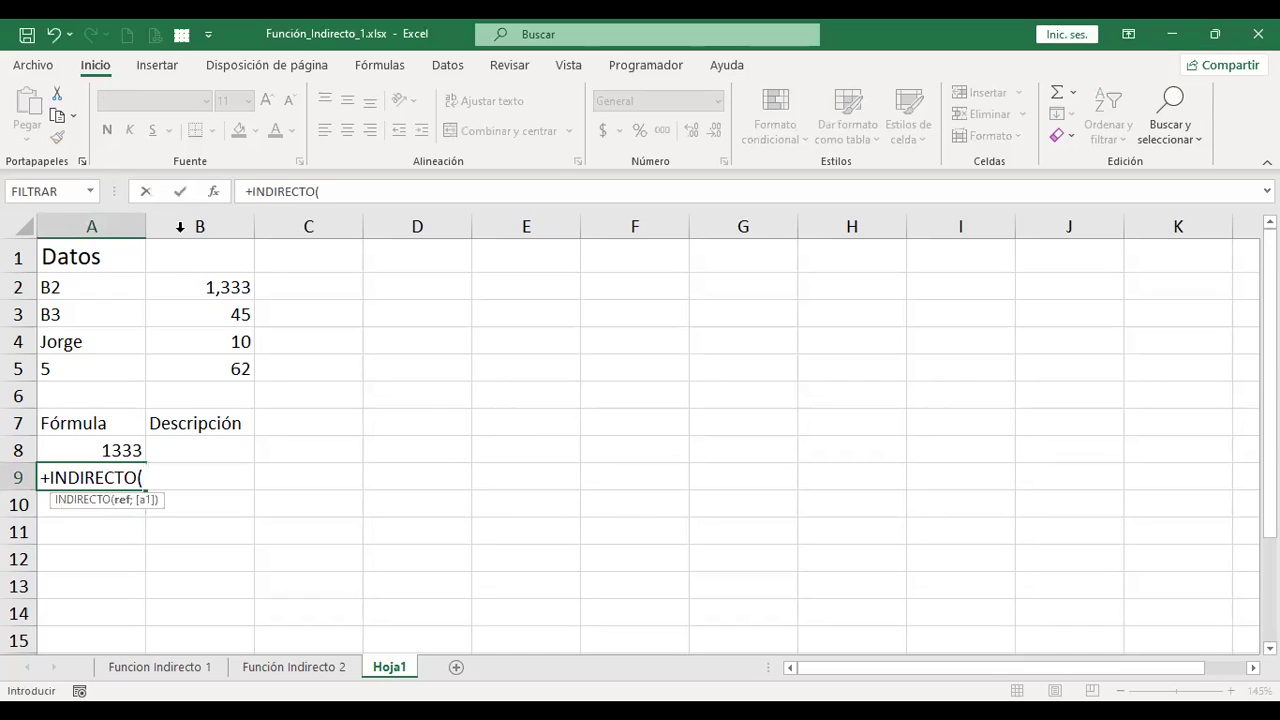
click(85, 314)
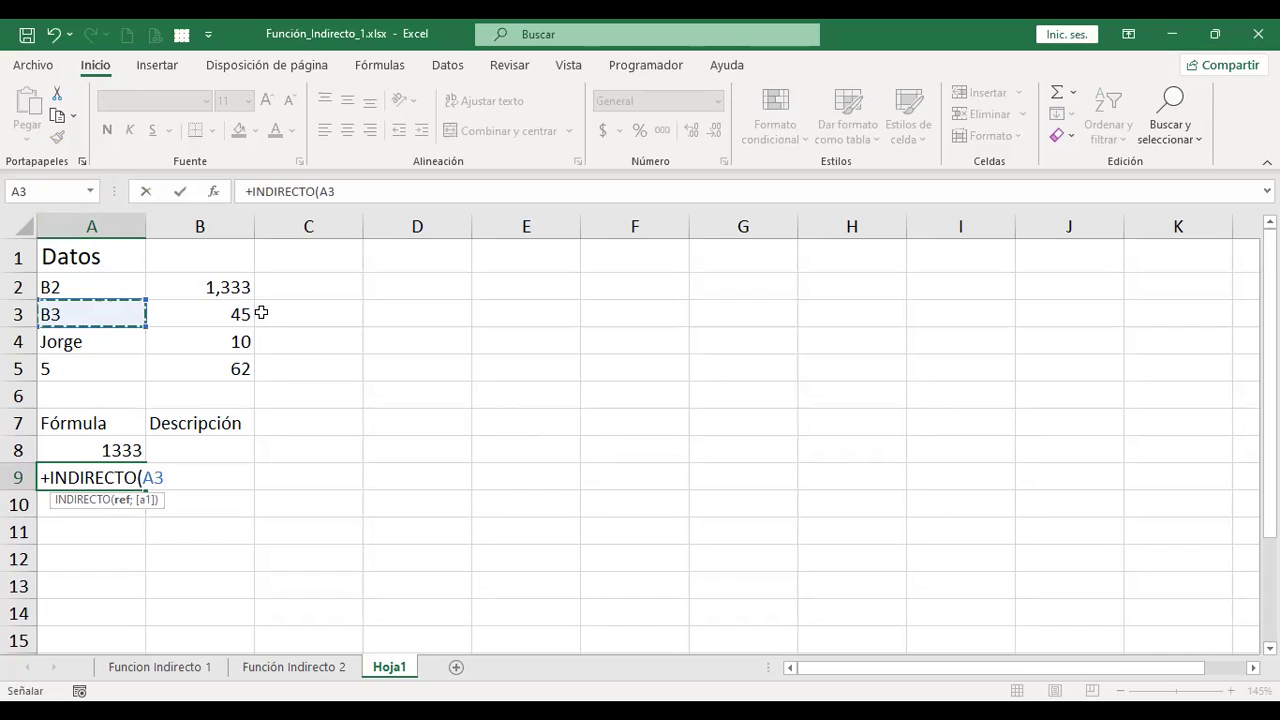
key(Return)
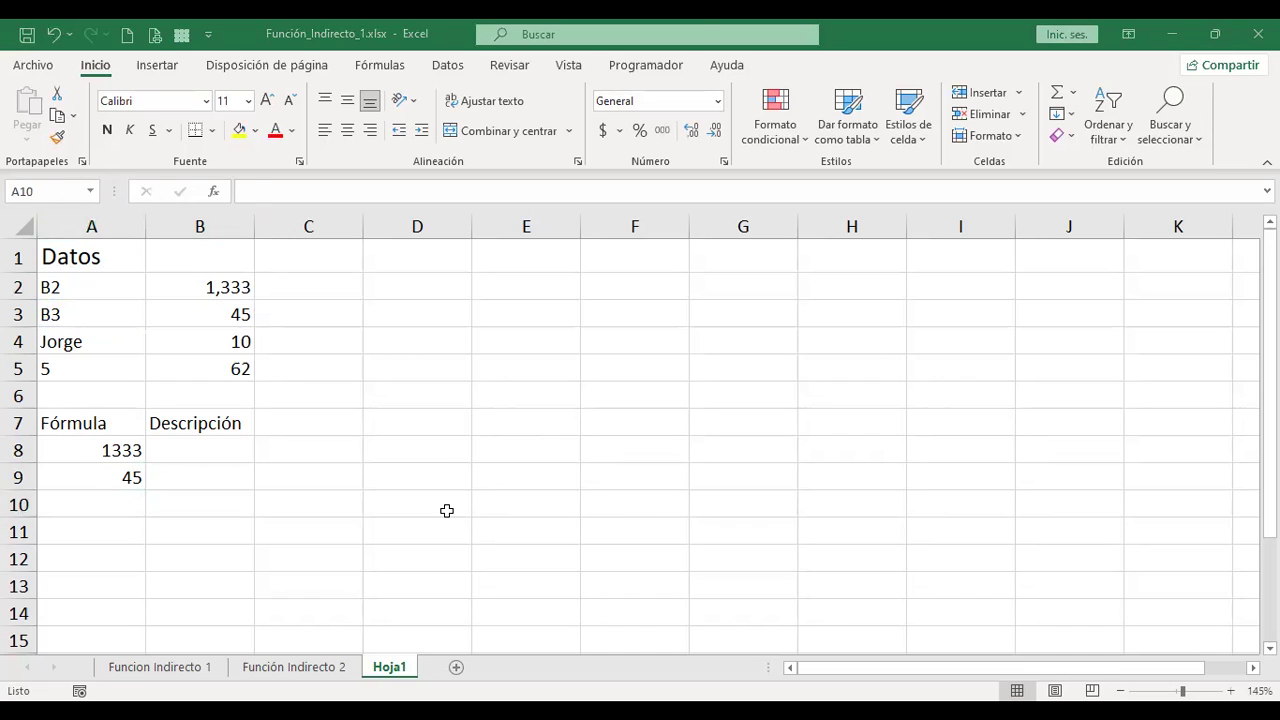
Enter =+INDIRECTO(A4) in A10, which shows #¡REF! because A4 holds a name, not an address
text(+indire)
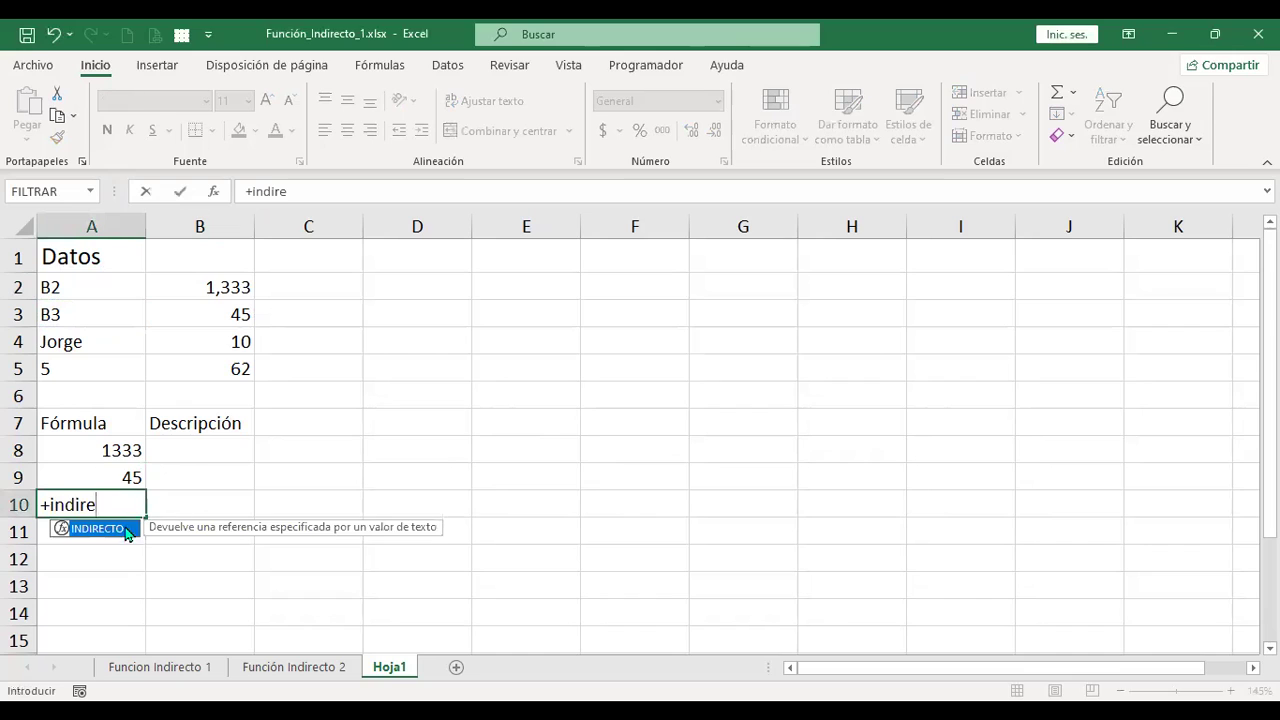
double_click(117, 530)
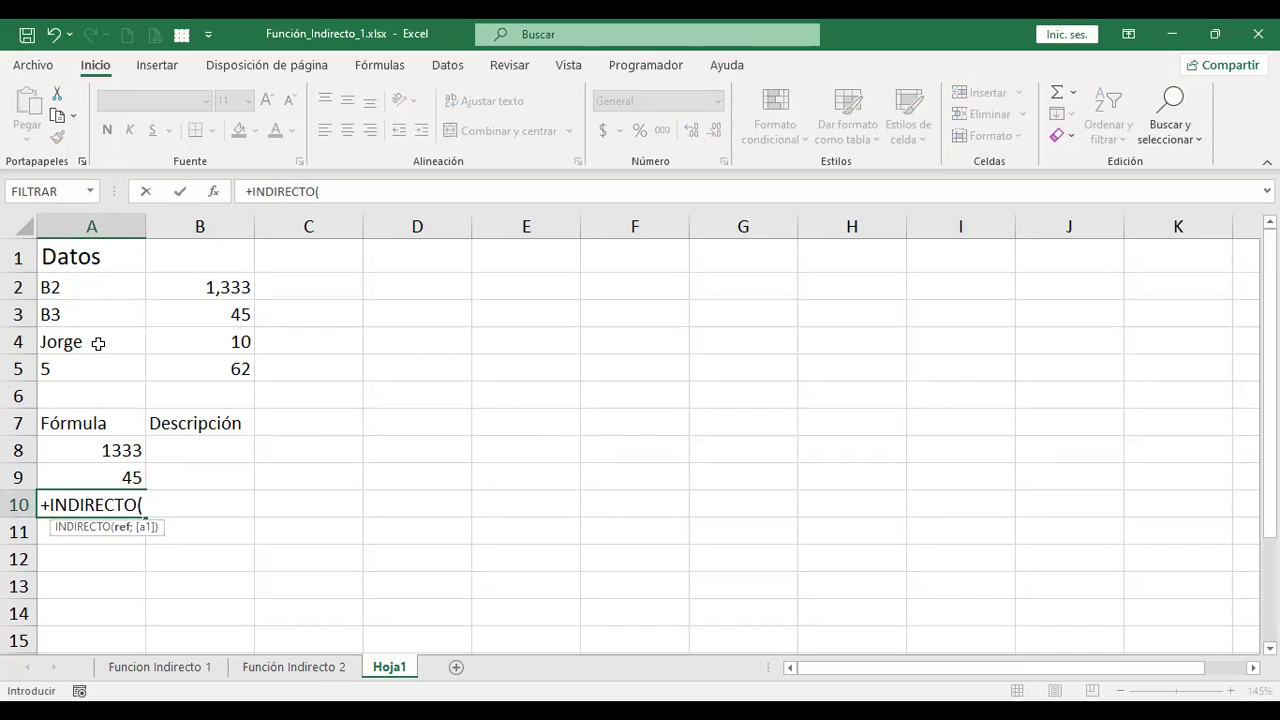
click(100, 341)
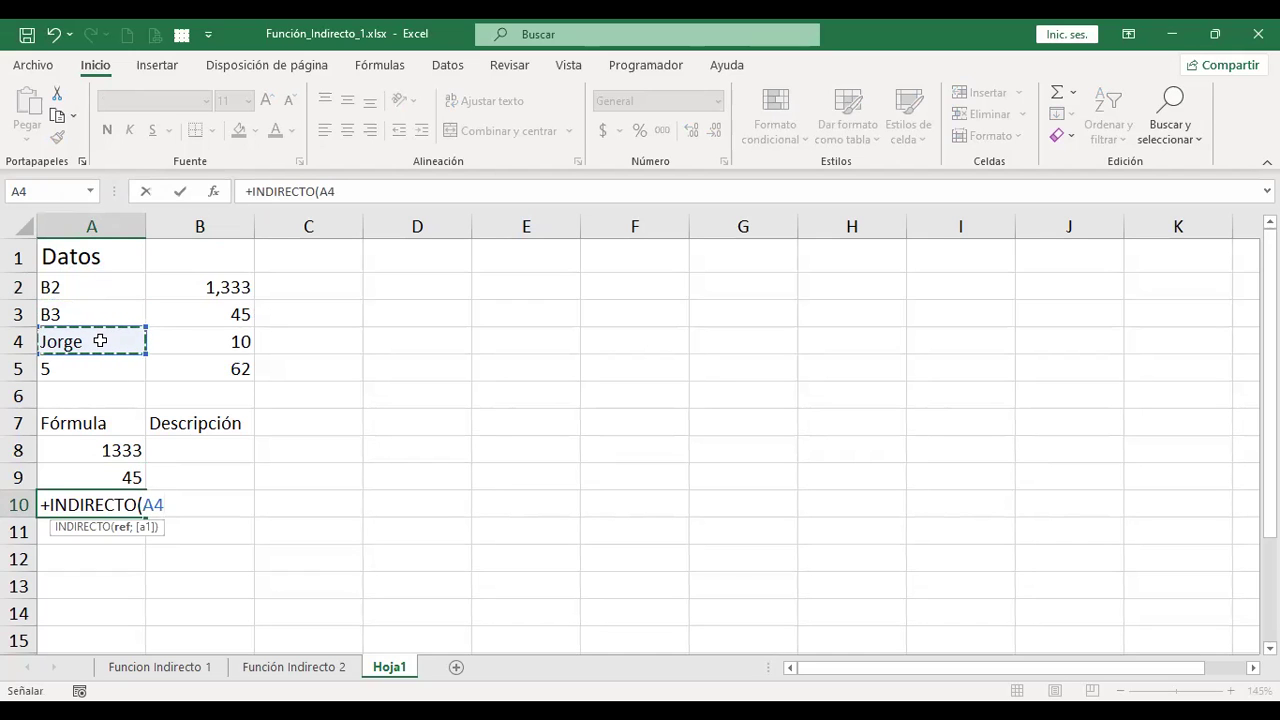
key(Return)
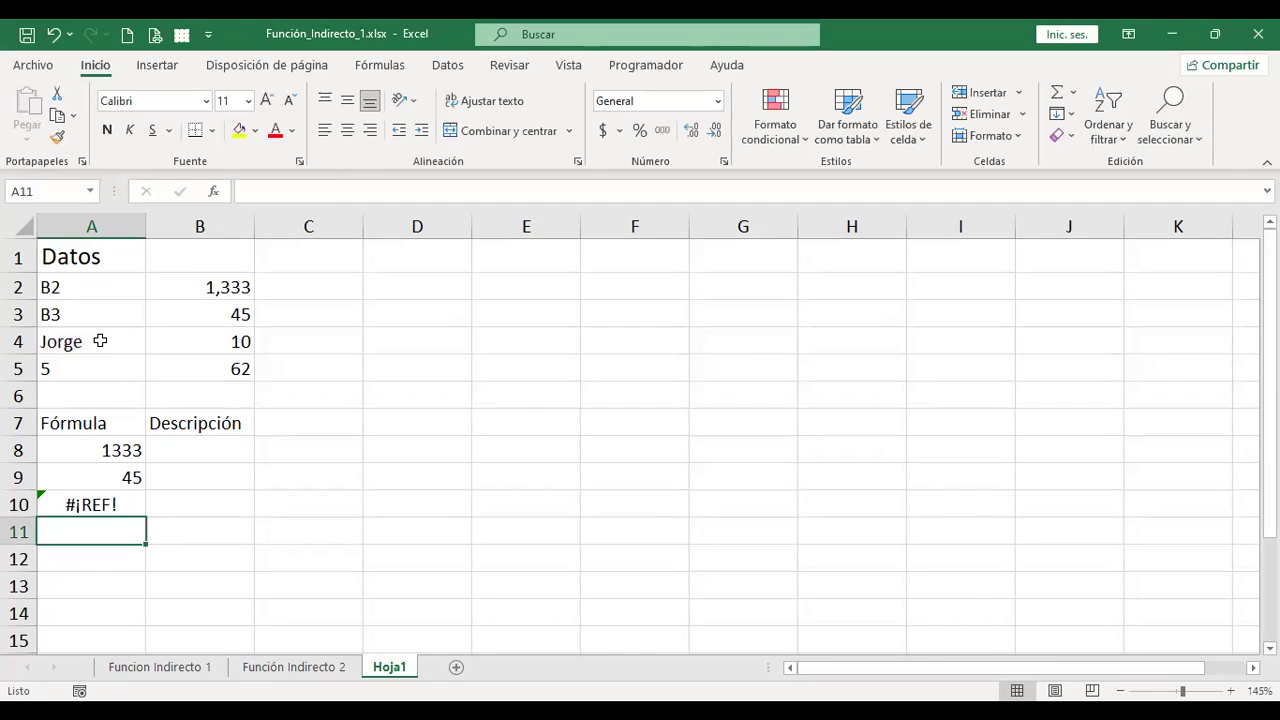
key(Up)
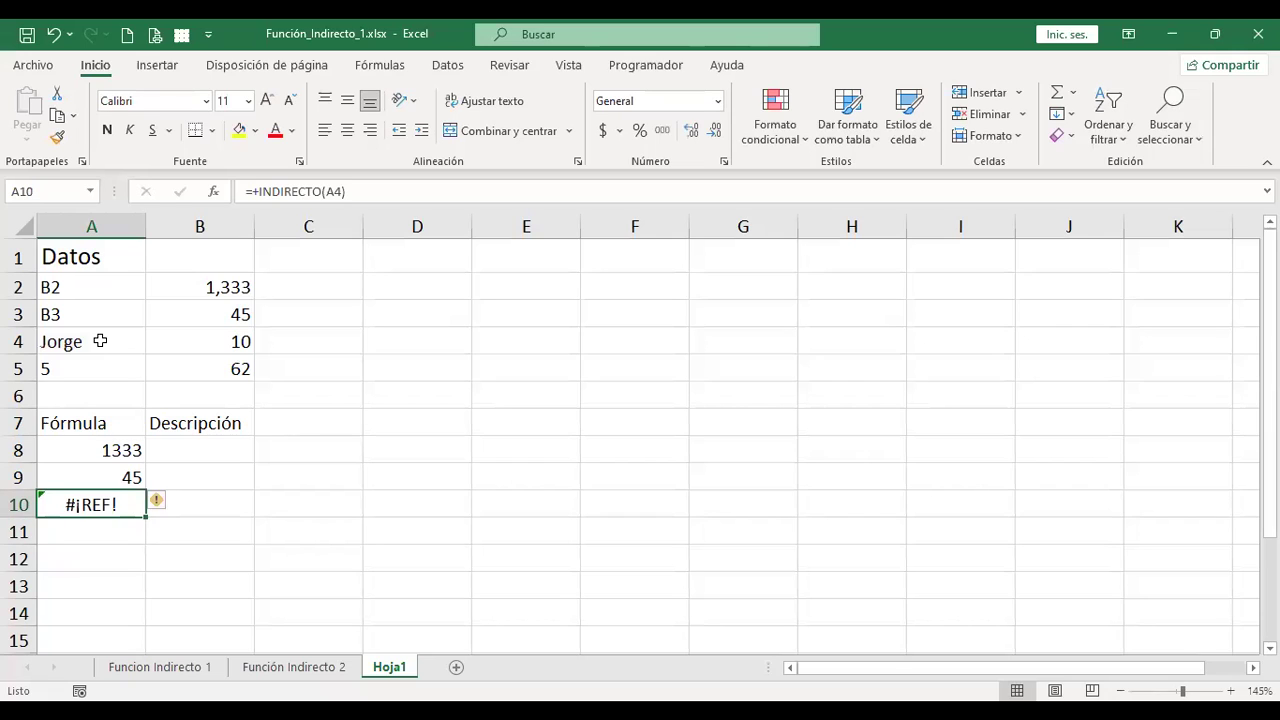
click(100, 341)
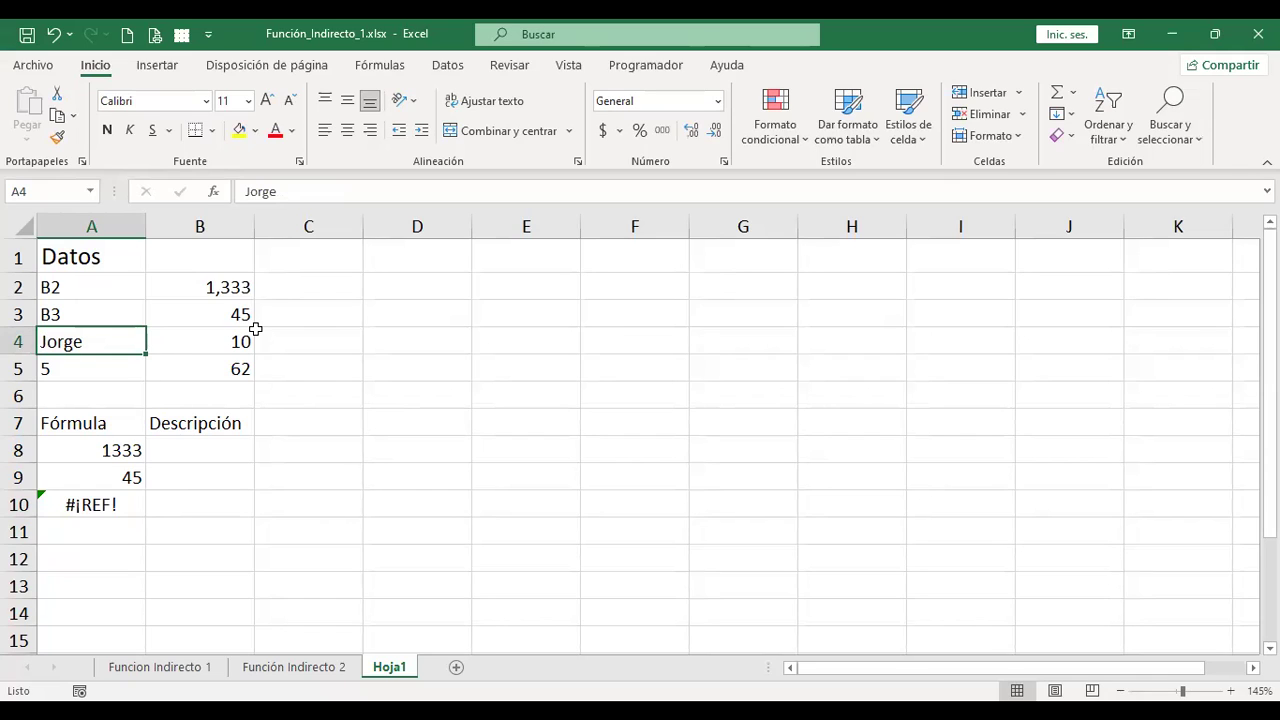
Give cell B4 (value 10) the defined name written in A4, using the Name Box
click(207, 337)
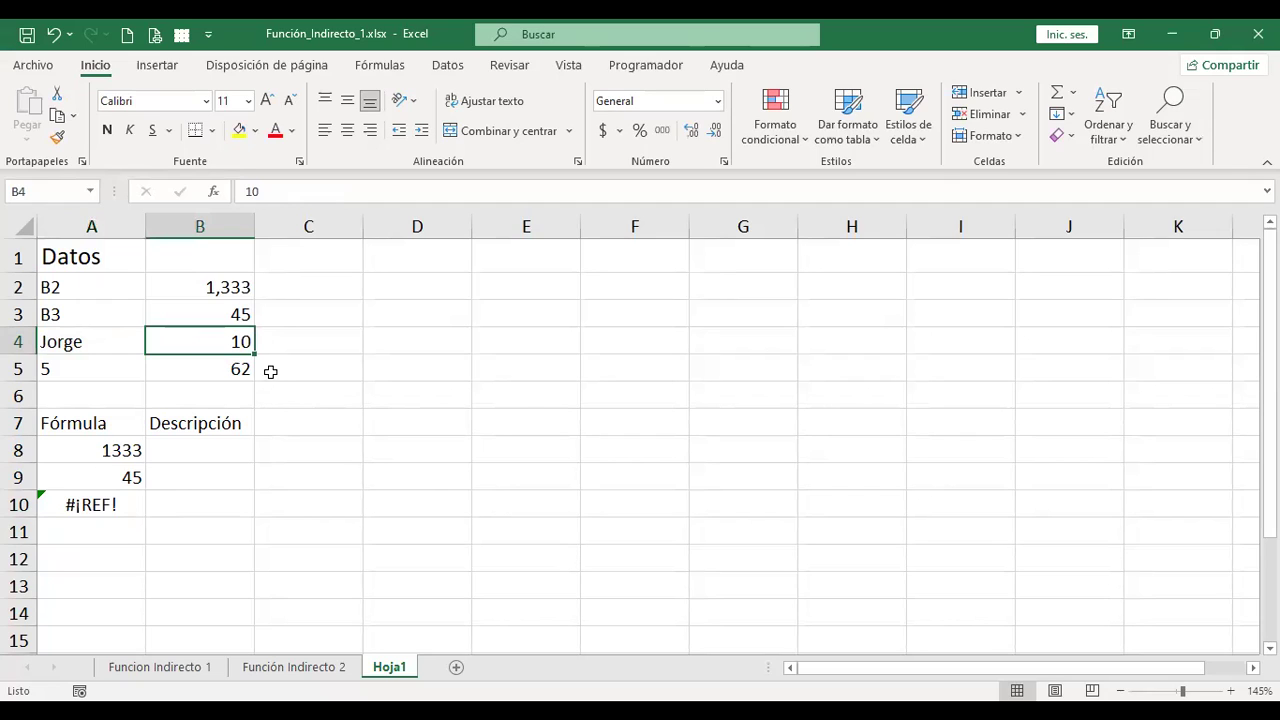
click(56, 195)
text(Jorg)
text(e)
key(Return)
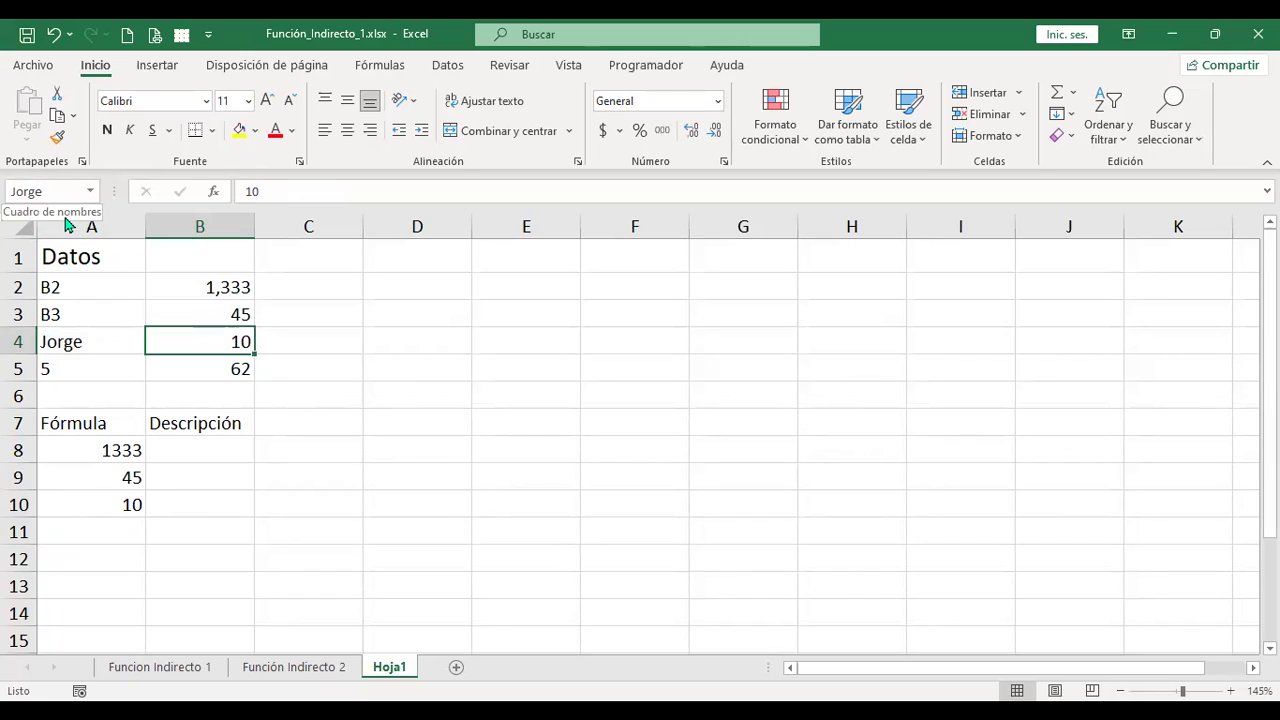
Re-commit the A10 formula so it now returns 10, and confirm B4's name
click(90, 494)
double_click(90, 494)
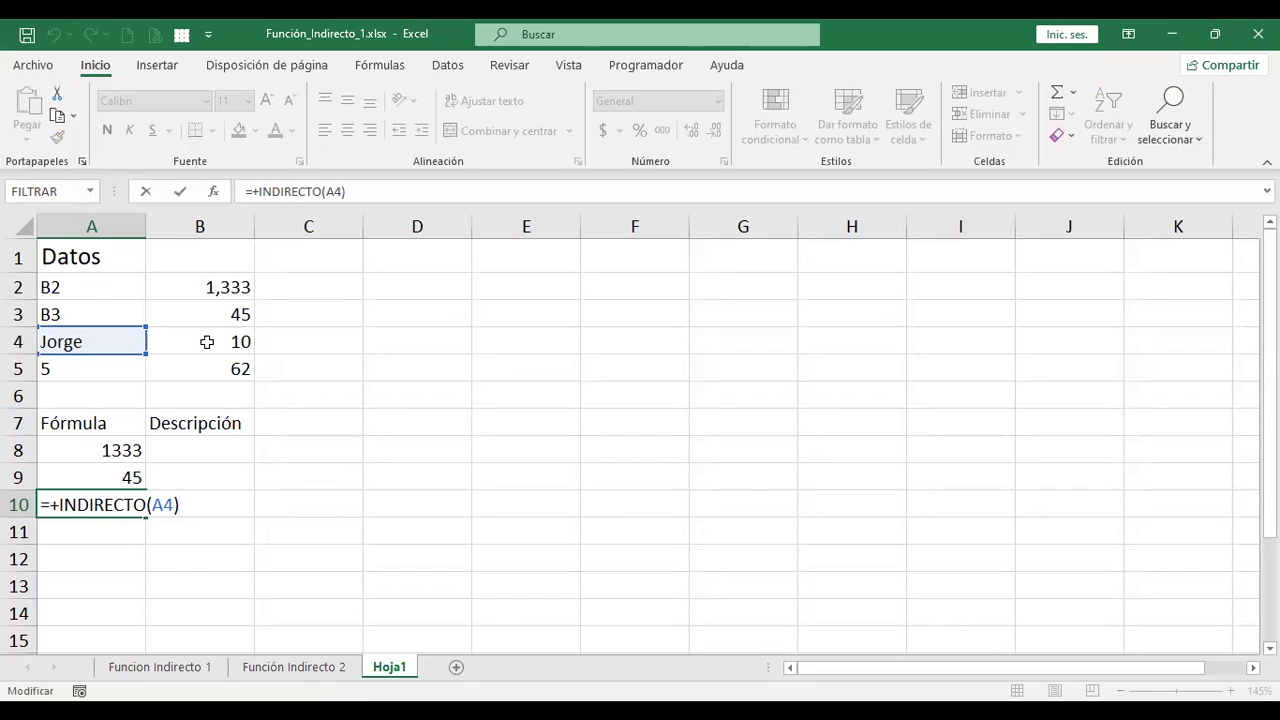
key(Return)
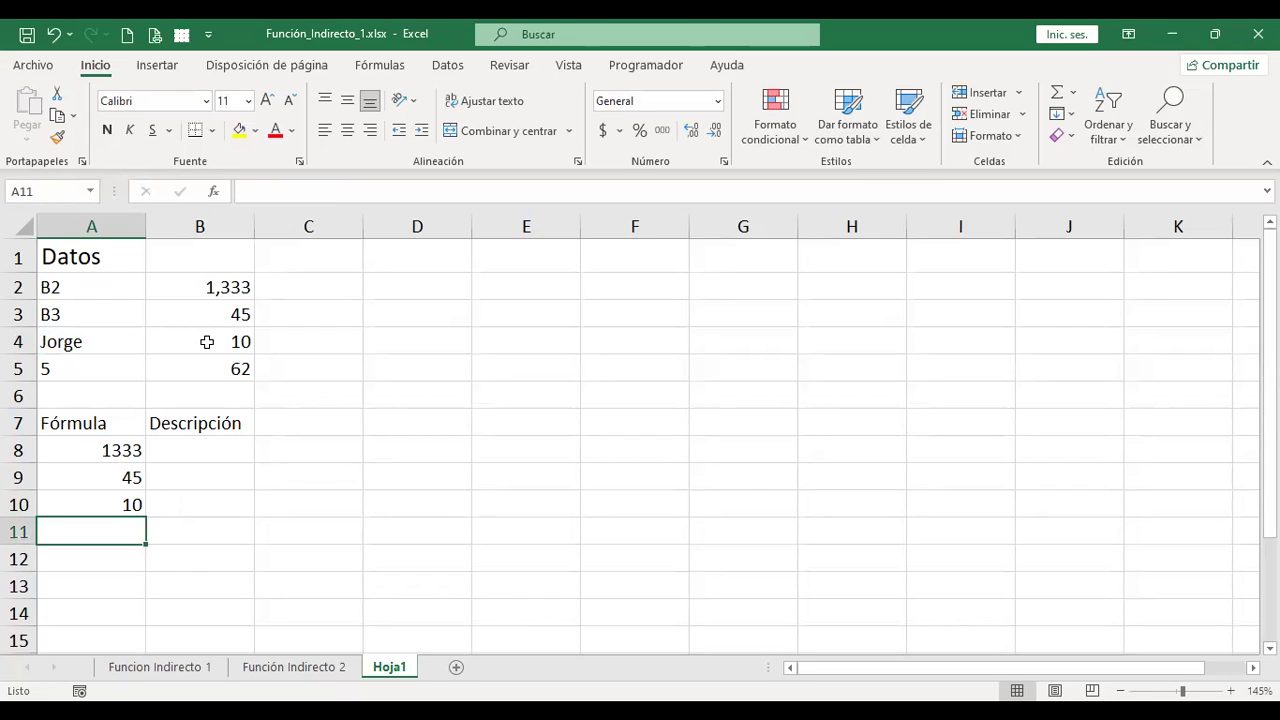
click(206, 341)
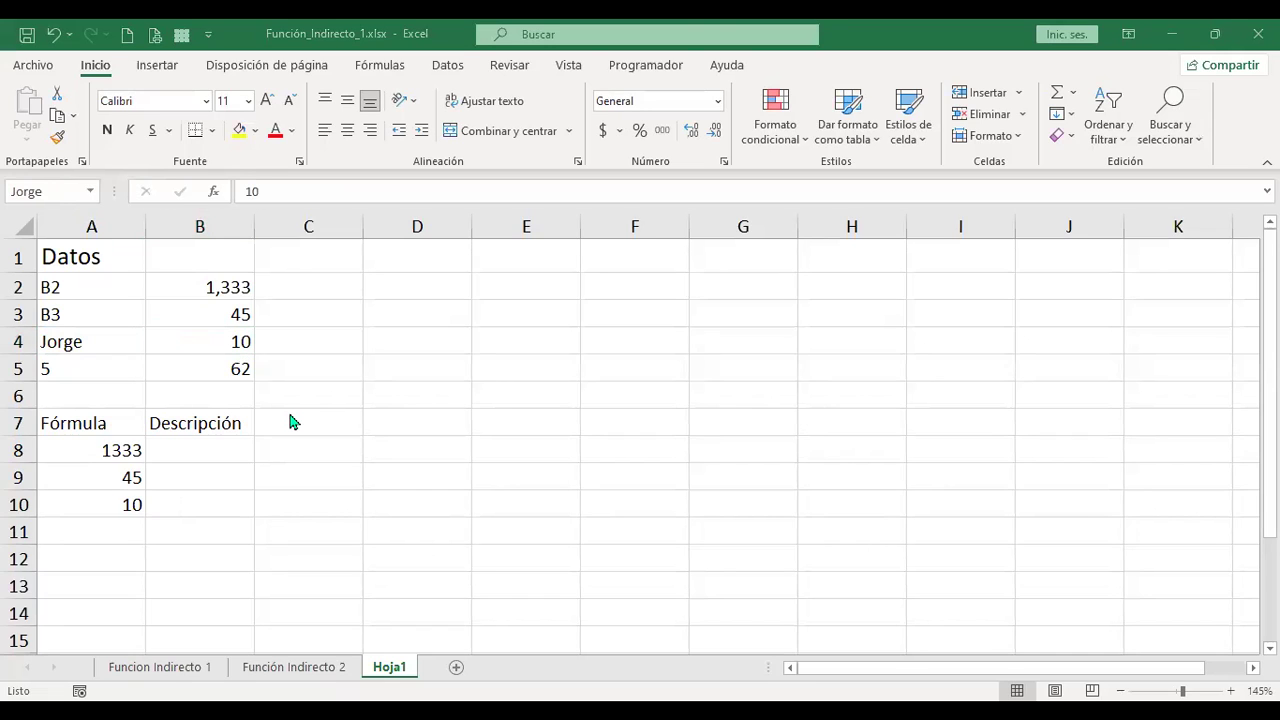
Enter =+INDIRECTO("B"&A5) in A11 so it returns 62, then review A8's formula
click(98, 535)
text(+indire)
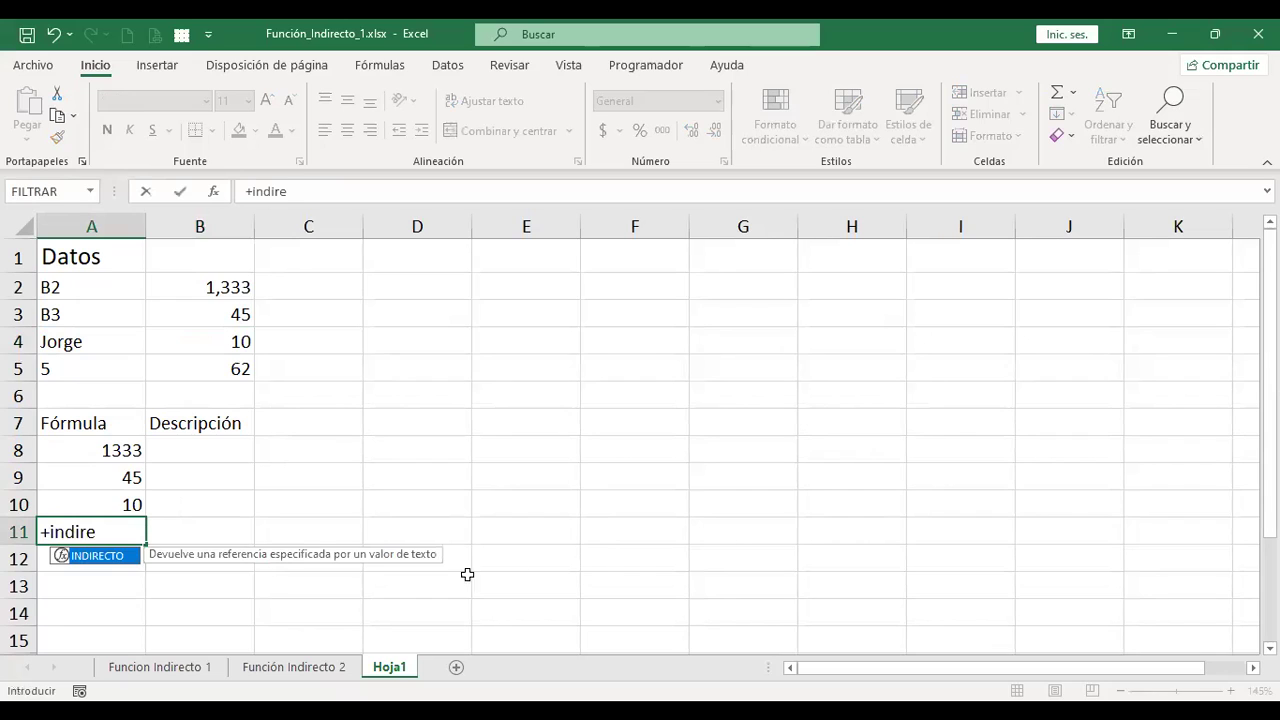
double_click(105, 557)
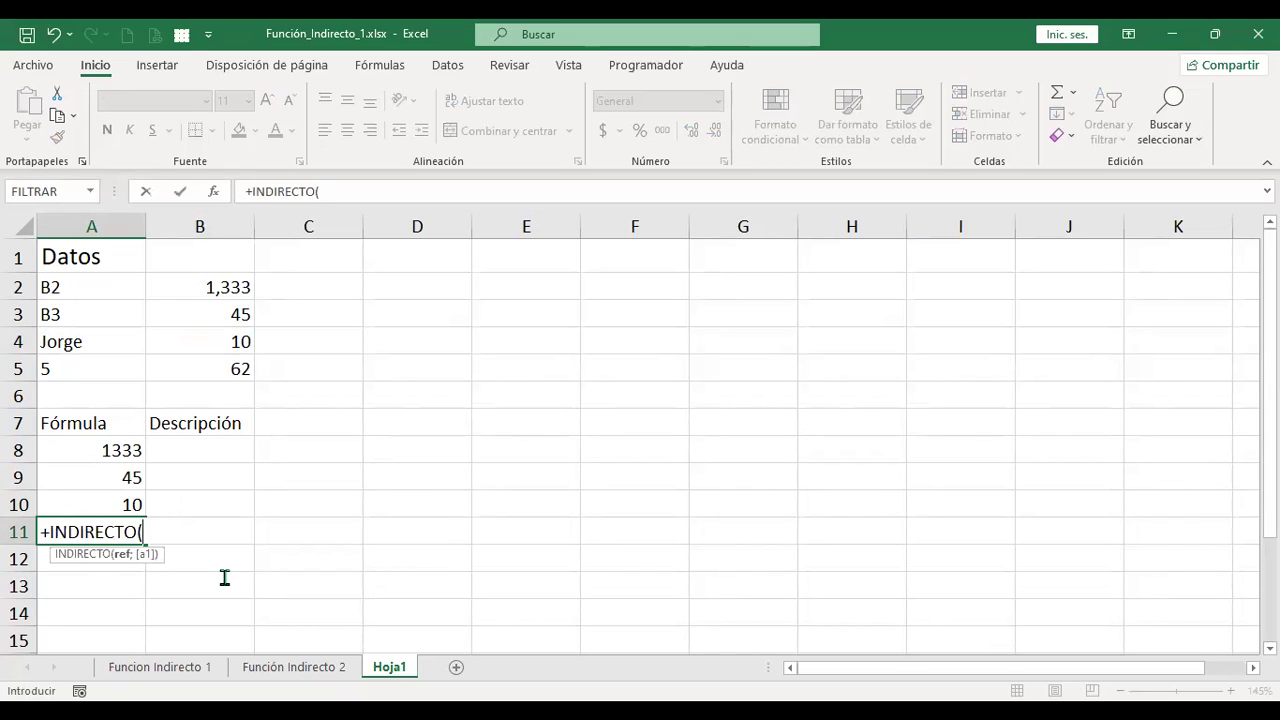
text("B")
text(&)
click(149, 531)
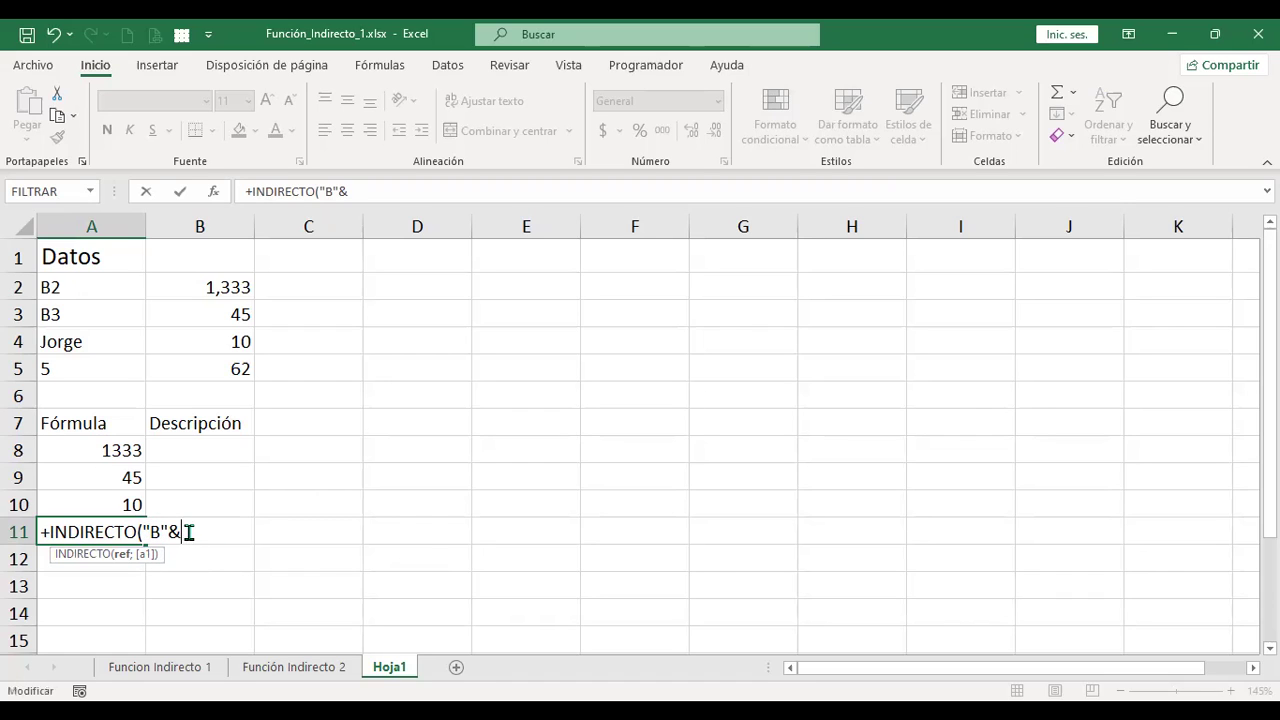
click(88, 367)
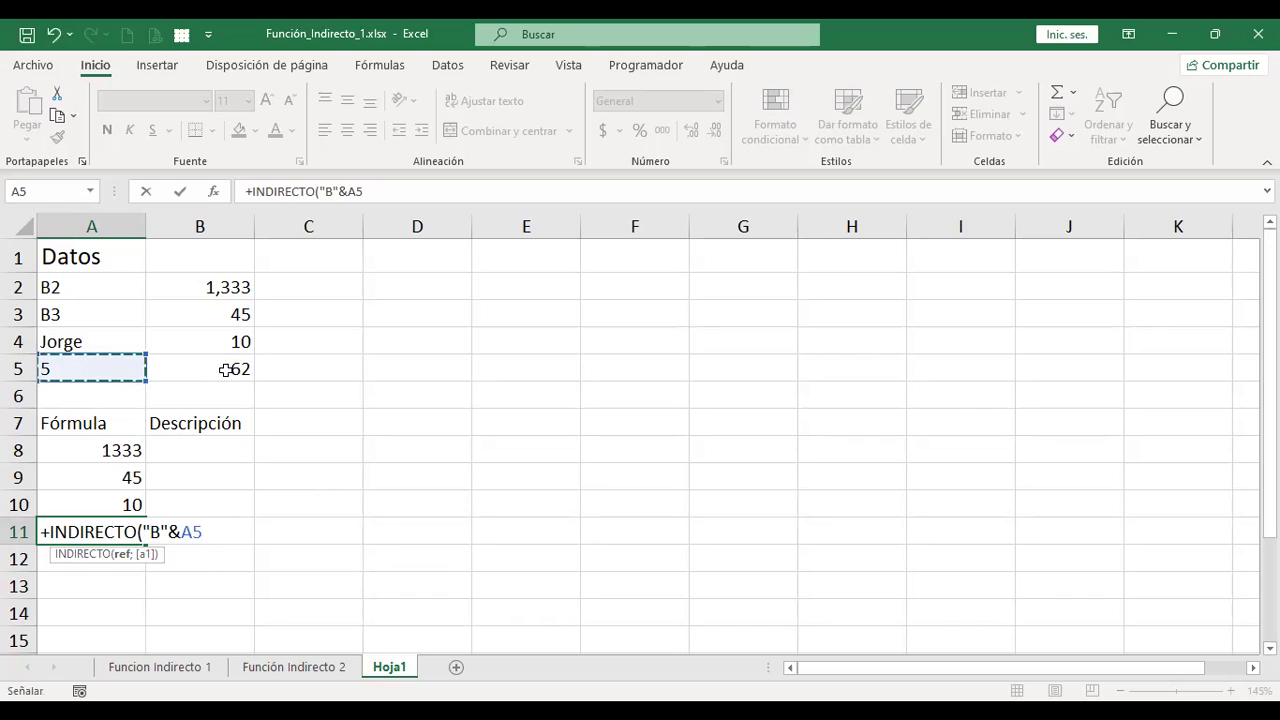
key(Return)
key(Up)
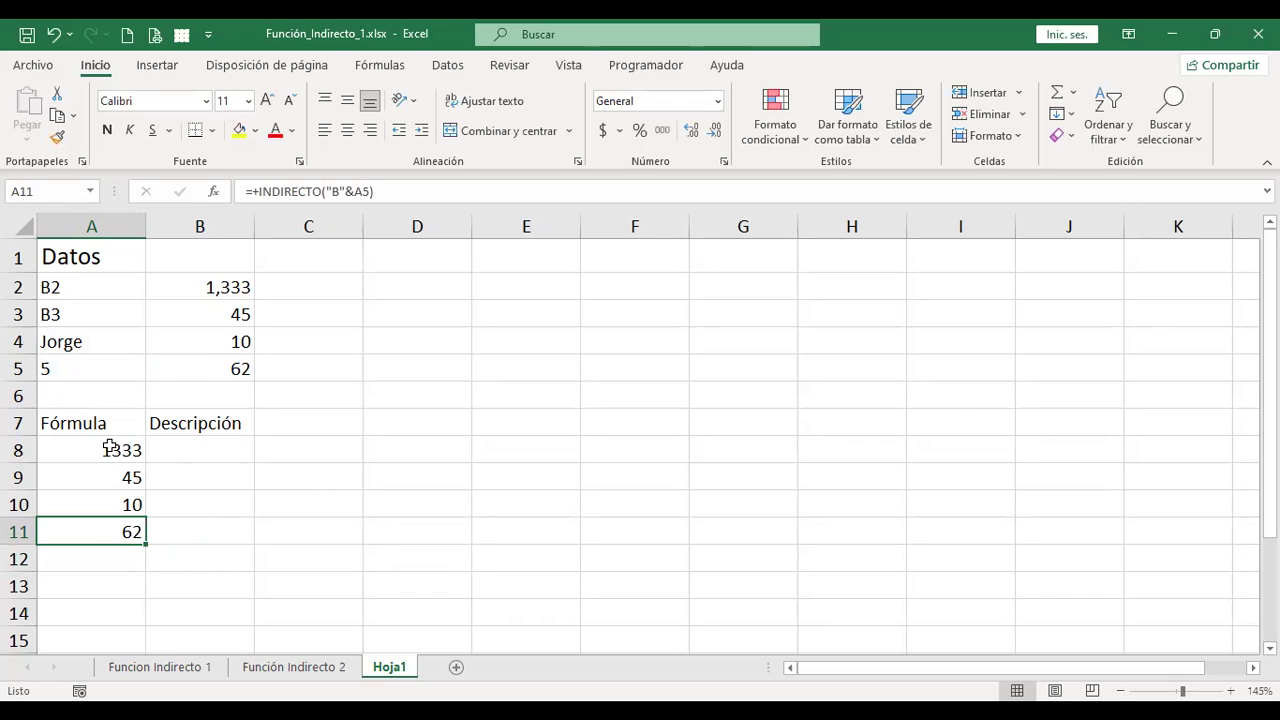
click(107, 444)
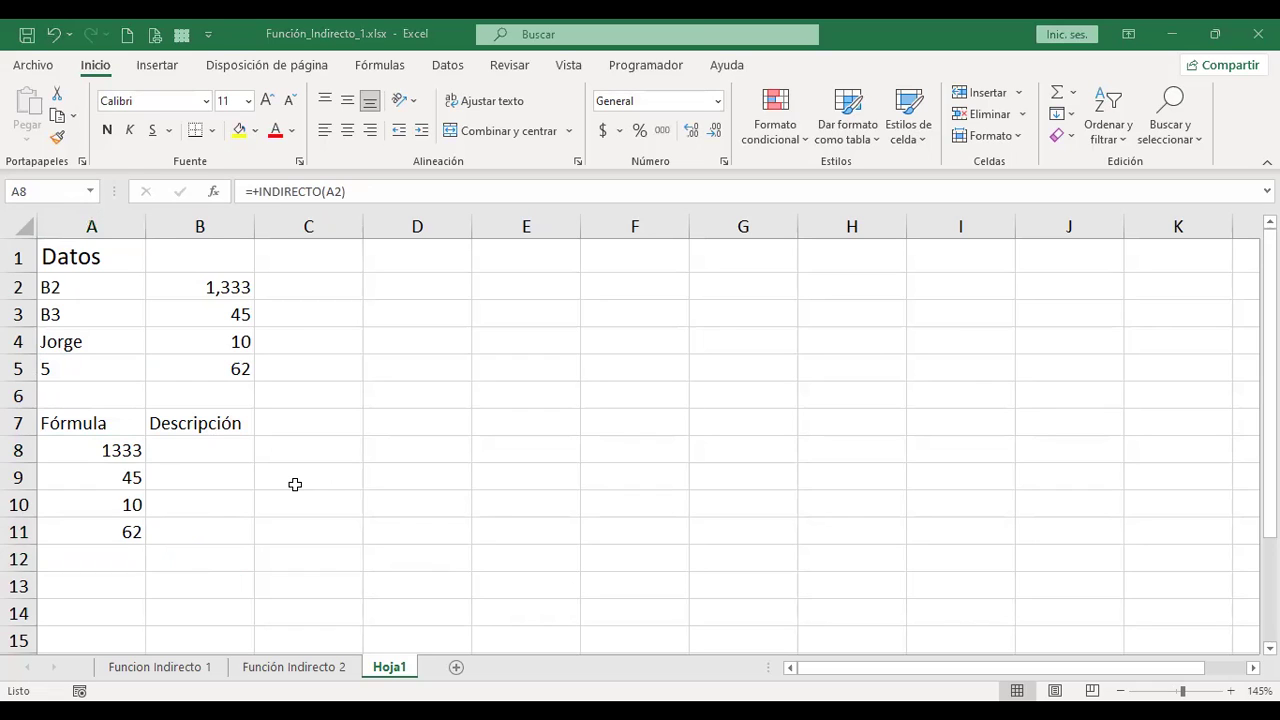
Put =+INDIRECTO(A2;FALSO) in C8, yielding #¡REF!, then show that A2 contains B2
click(310, 426)
click(315, 451)
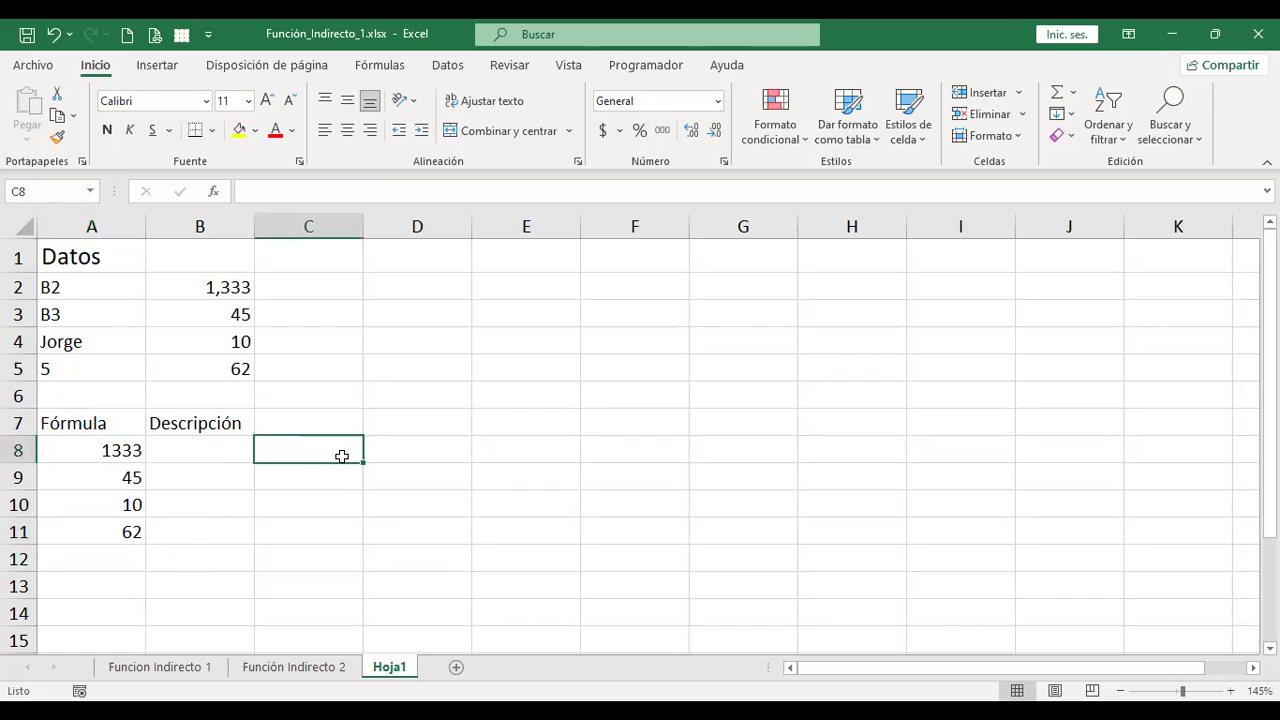
text(+i)
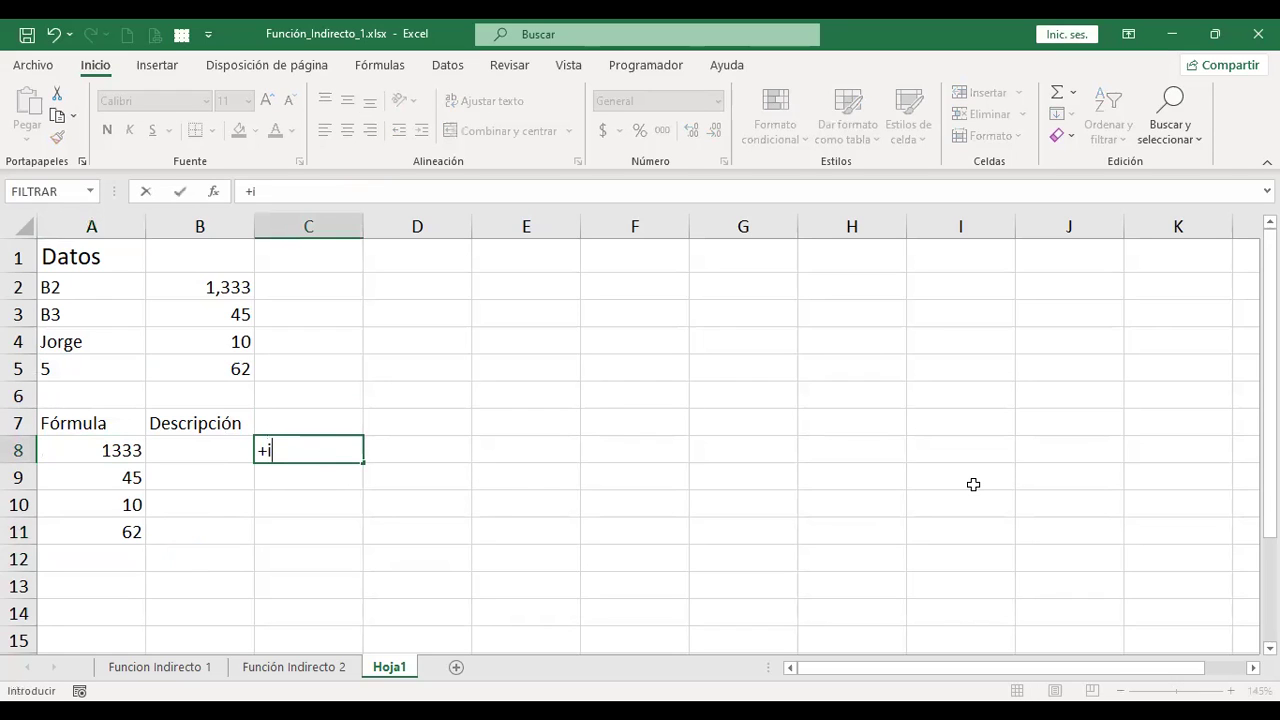
text(ndire)
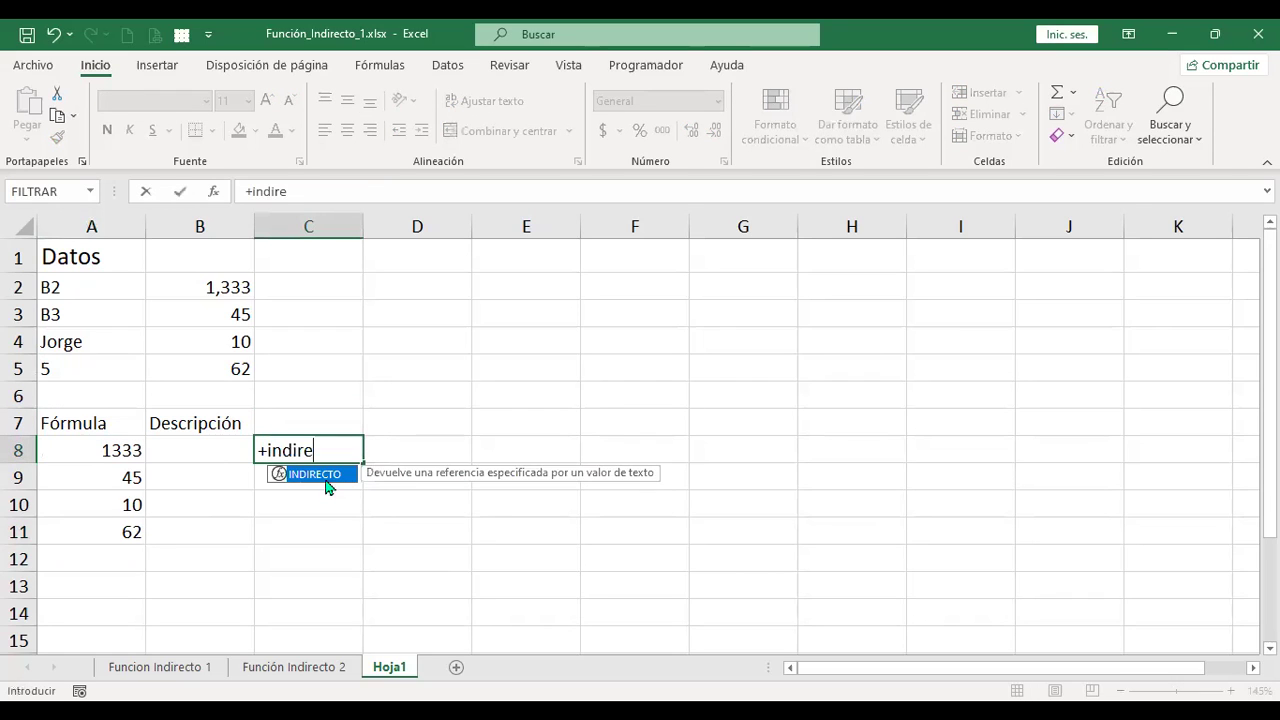
double_click(329, 476)
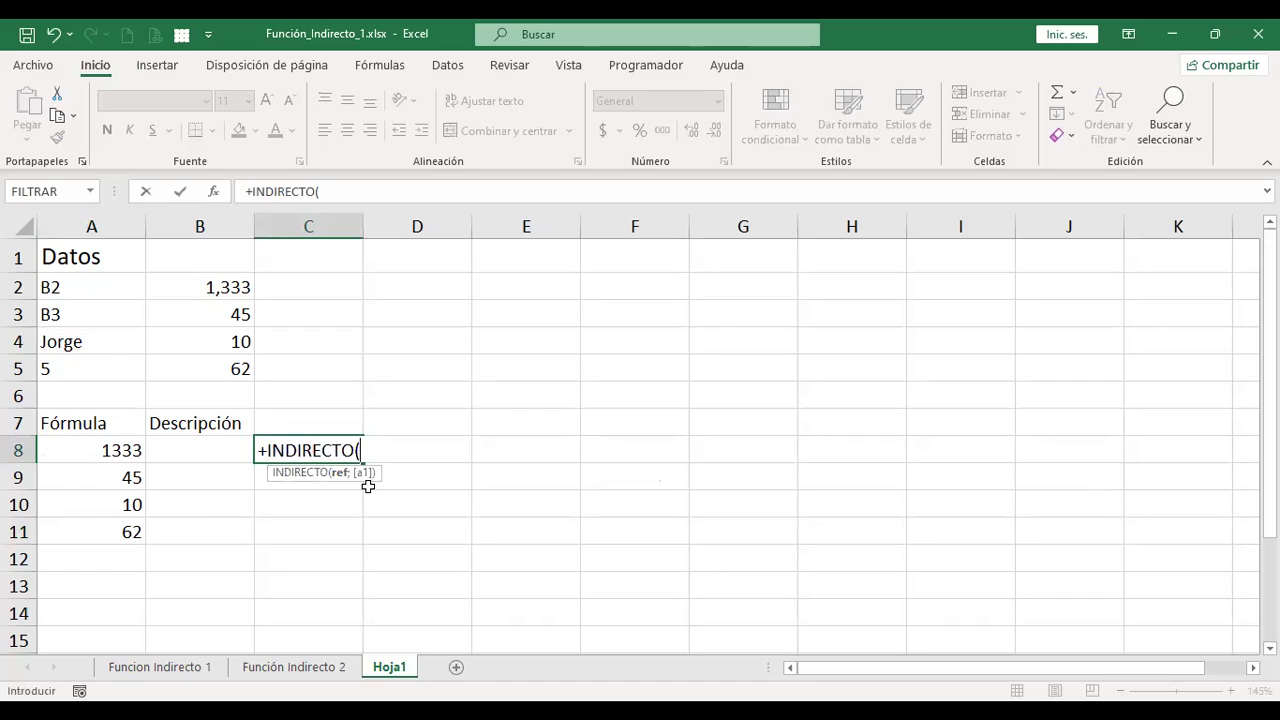
click(104, 285)
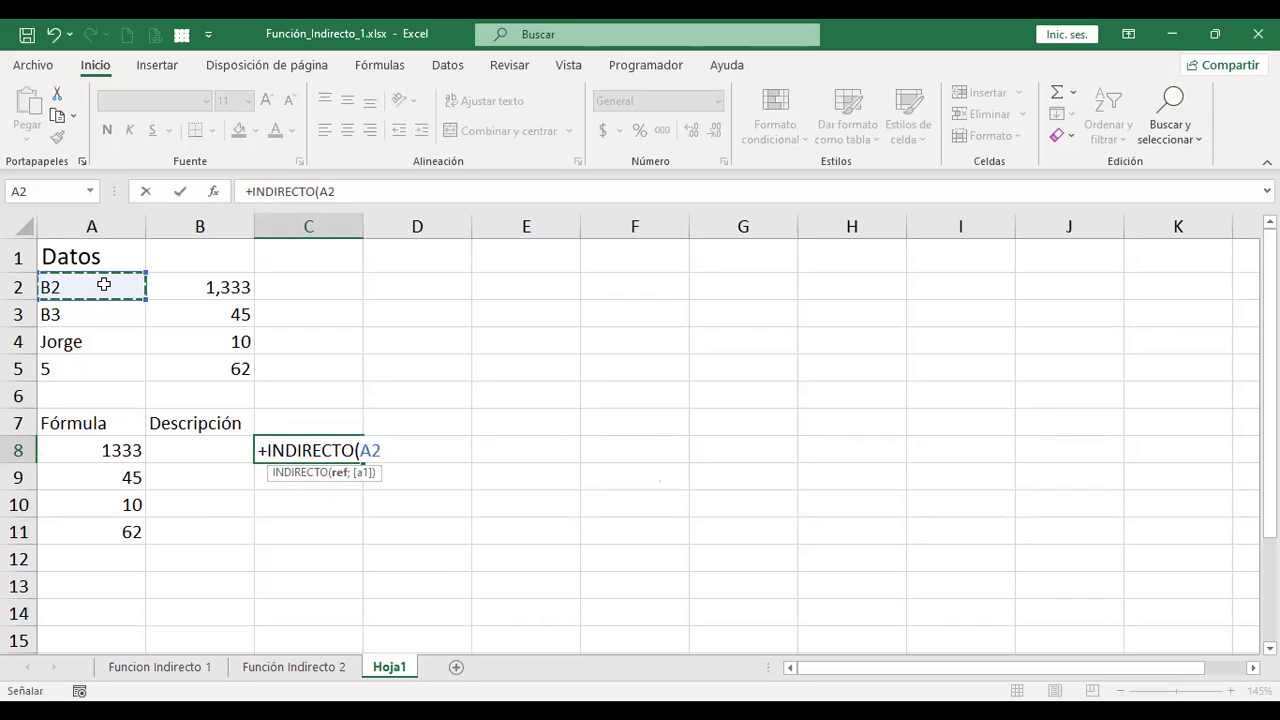
text(;)
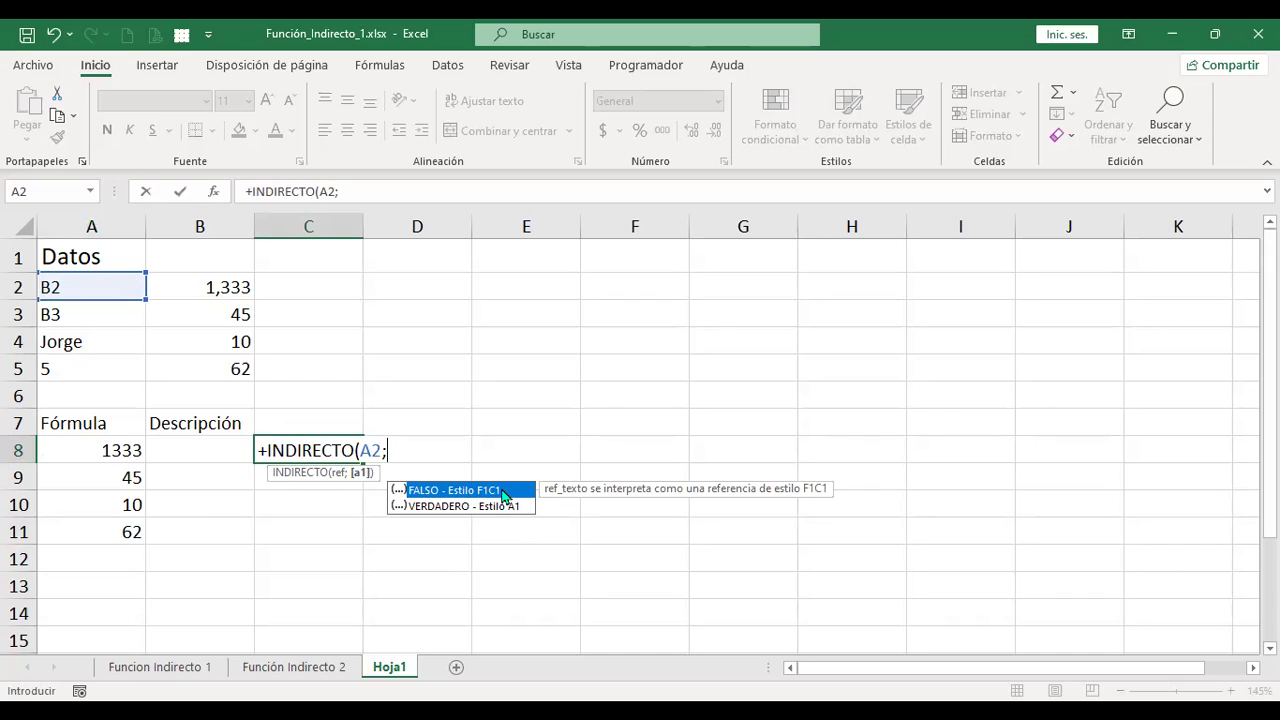
double_click(502, 491)
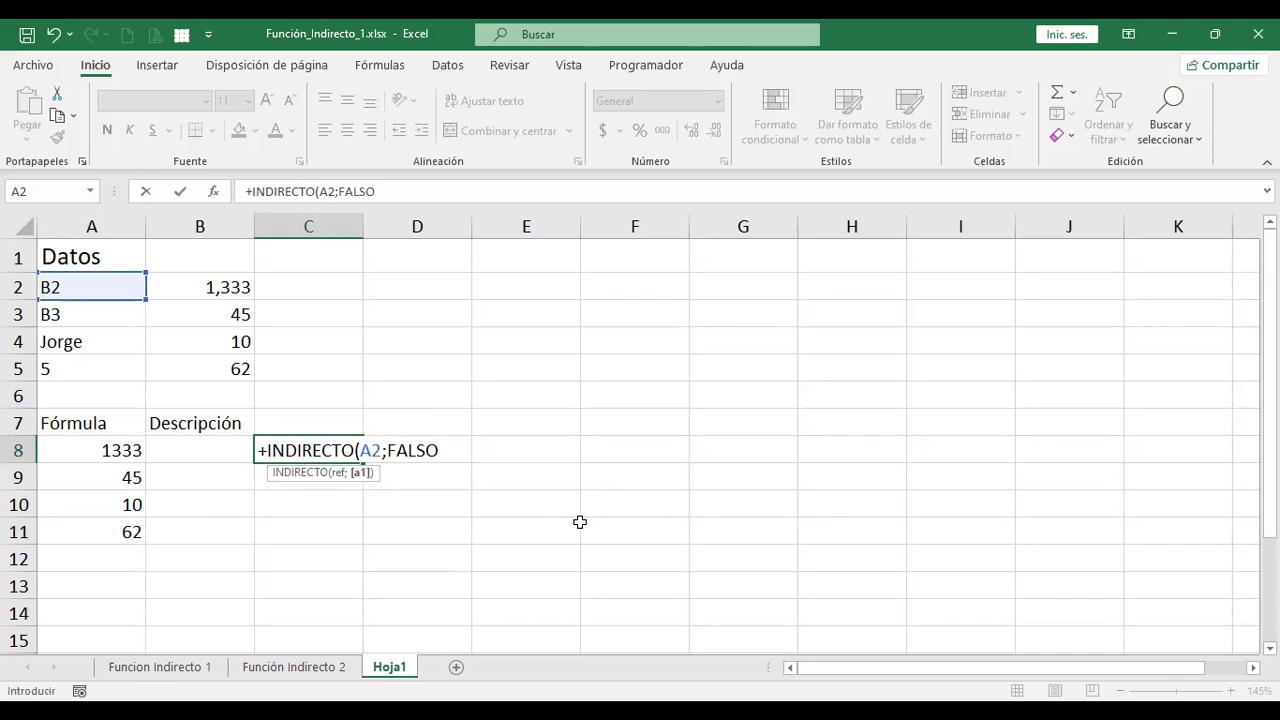
key(ctrl+Return)
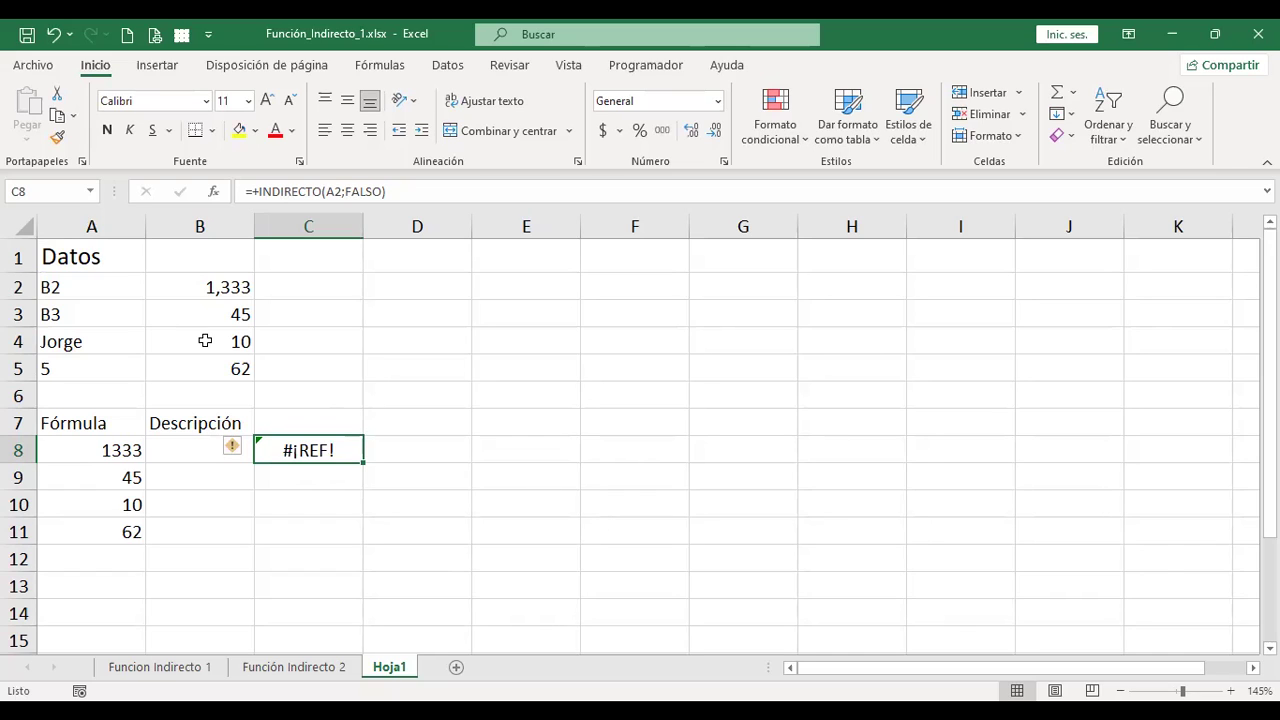
click(103, 289)
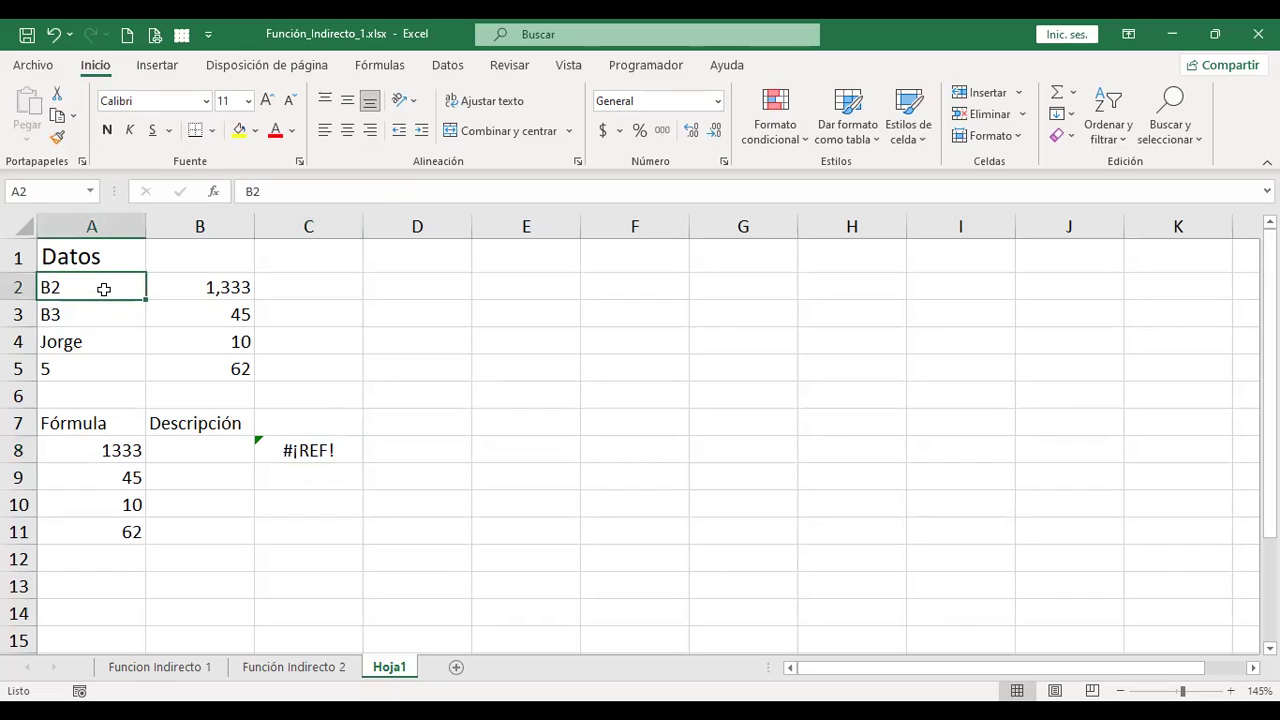
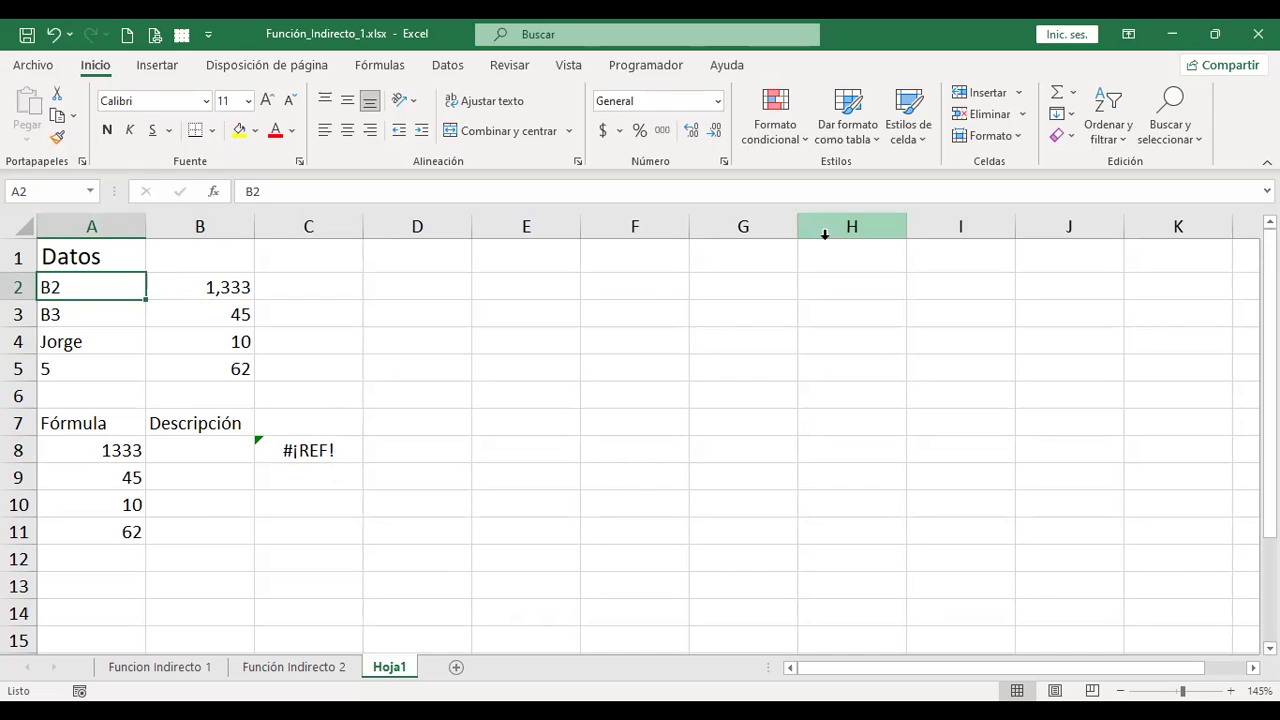
Try f2c2 in A2, undo it, then copy A2:A5 into C2:C5
text(f2c2)
key(Return)
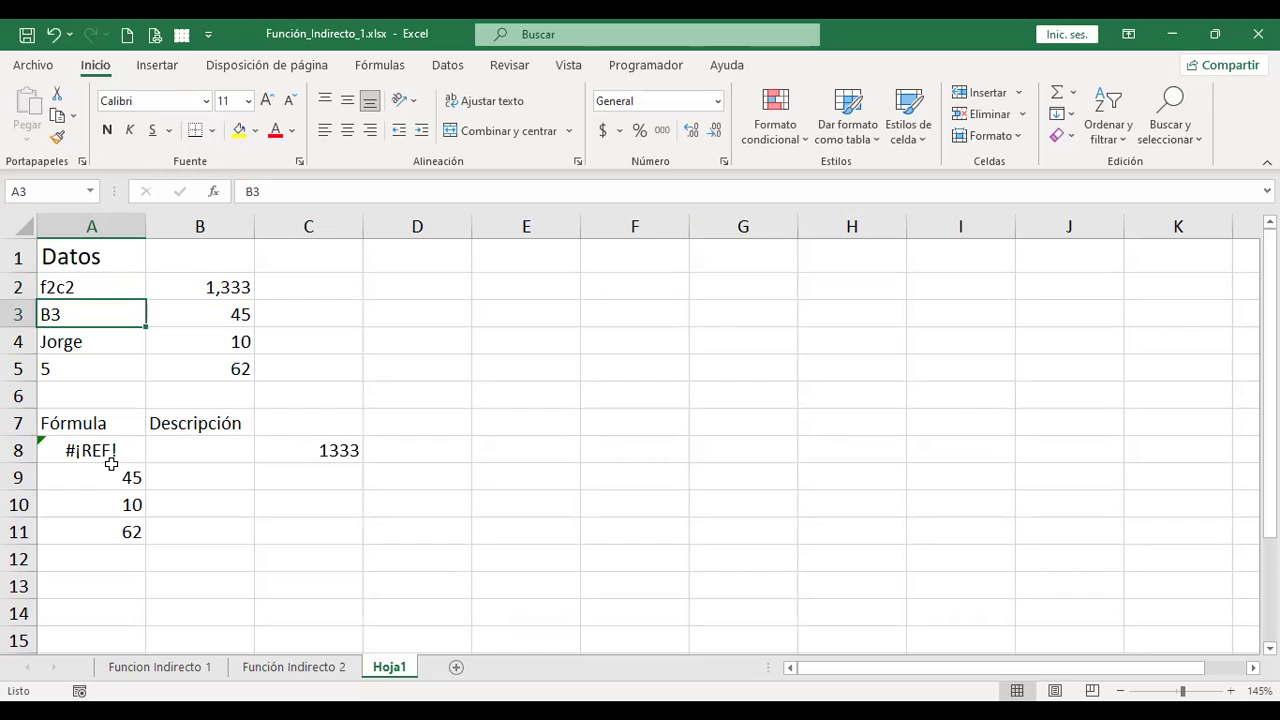
key(ctrl+z)
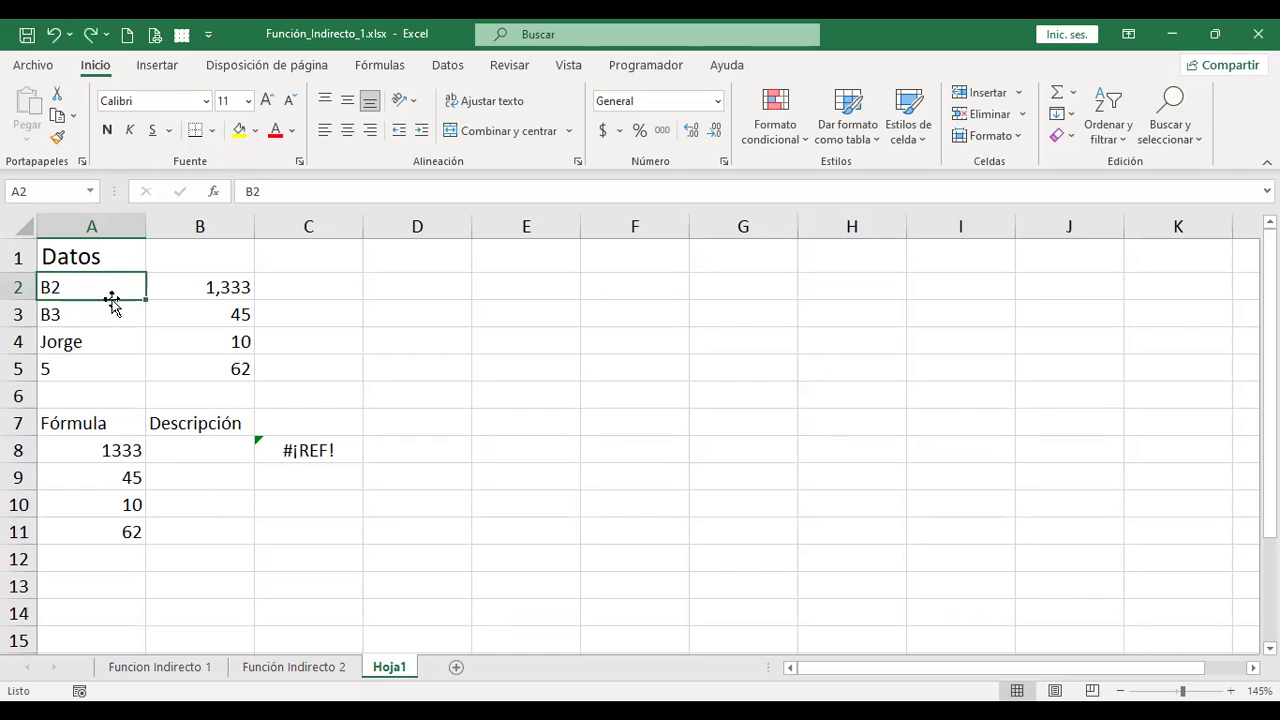
drag(94, 285, 85, 365)
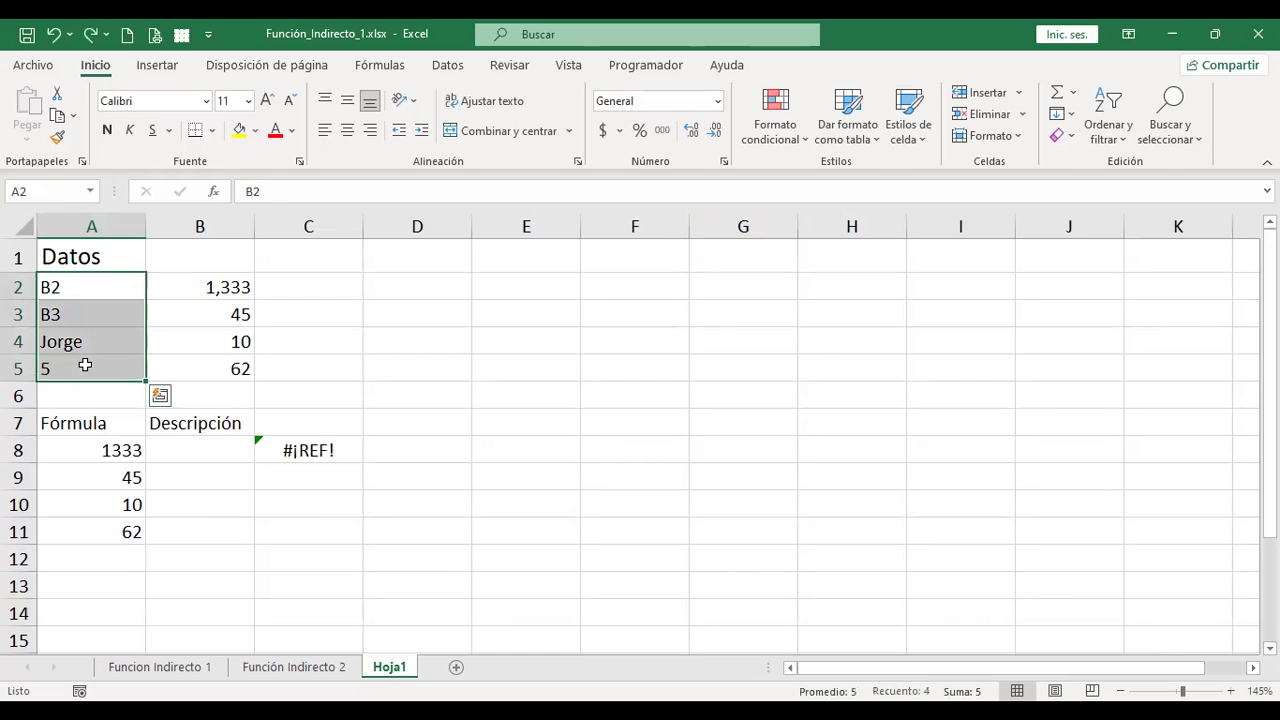
key(ctrl+c)
click(313, 283)
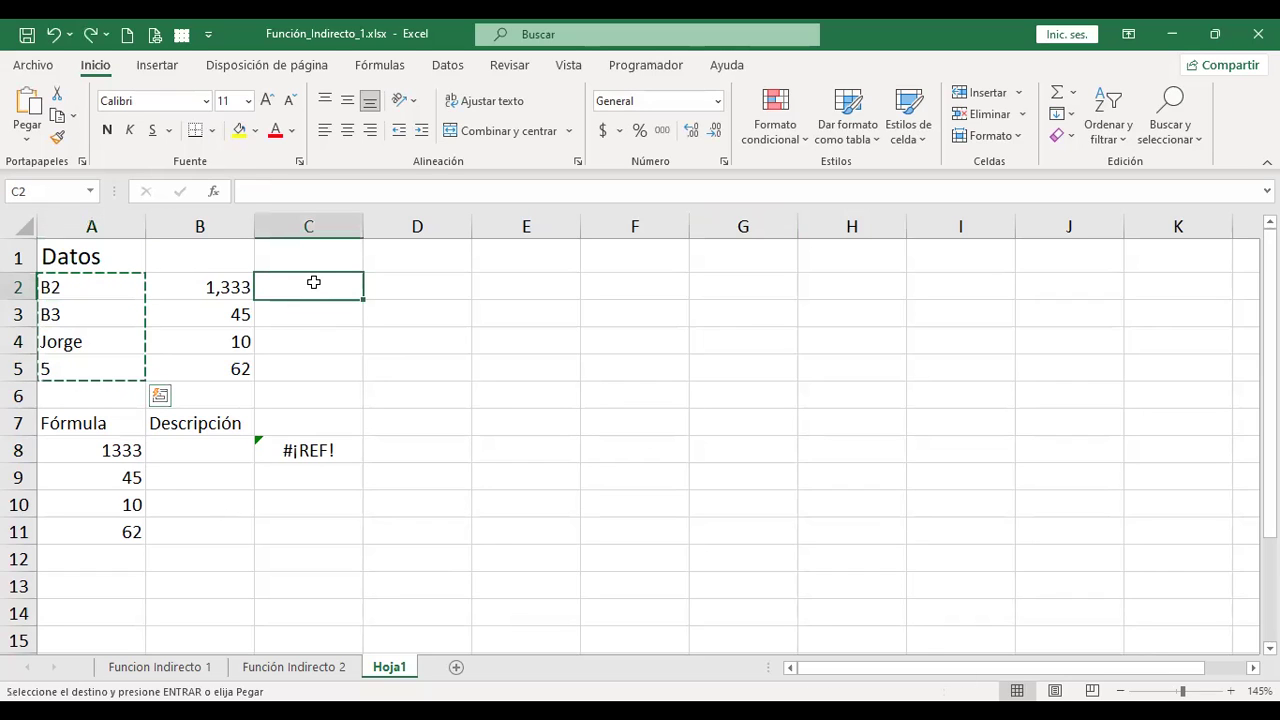
key(ctrl+v)
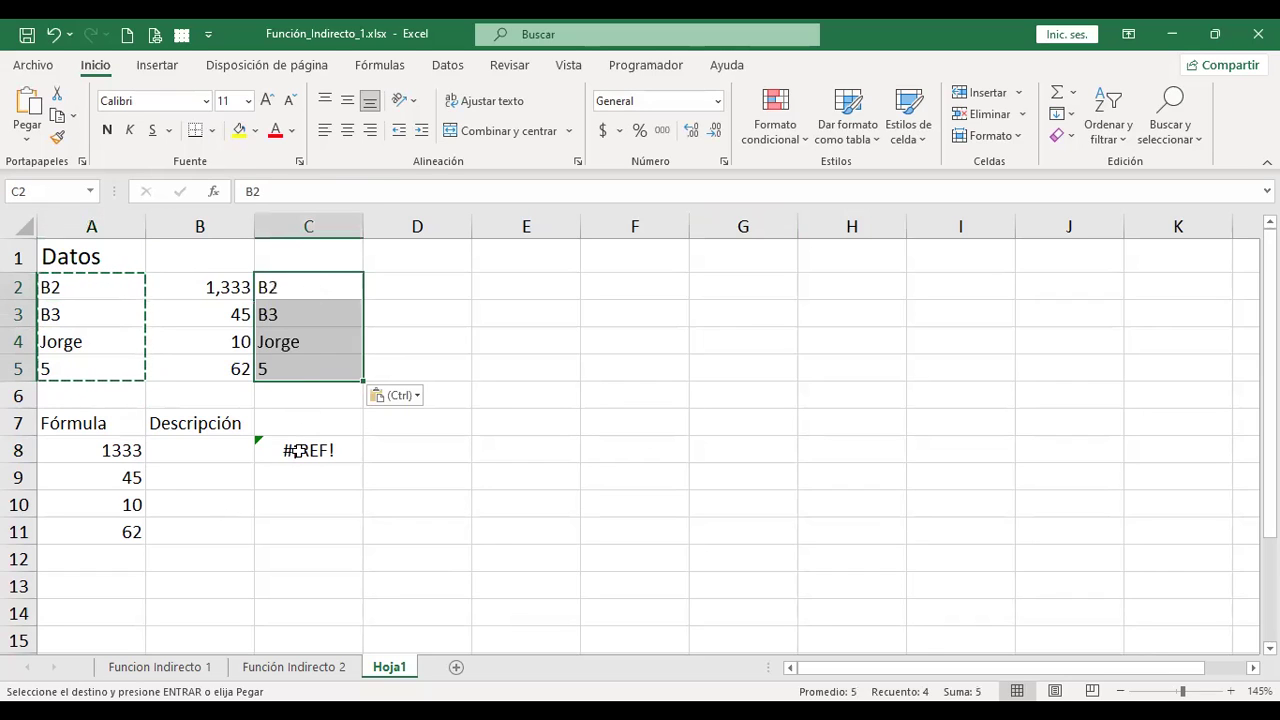
Change C8's formula to =+INDIRECTO(C2;FALSO) so it reads from C2
click(299, 451)
click(100, 452)
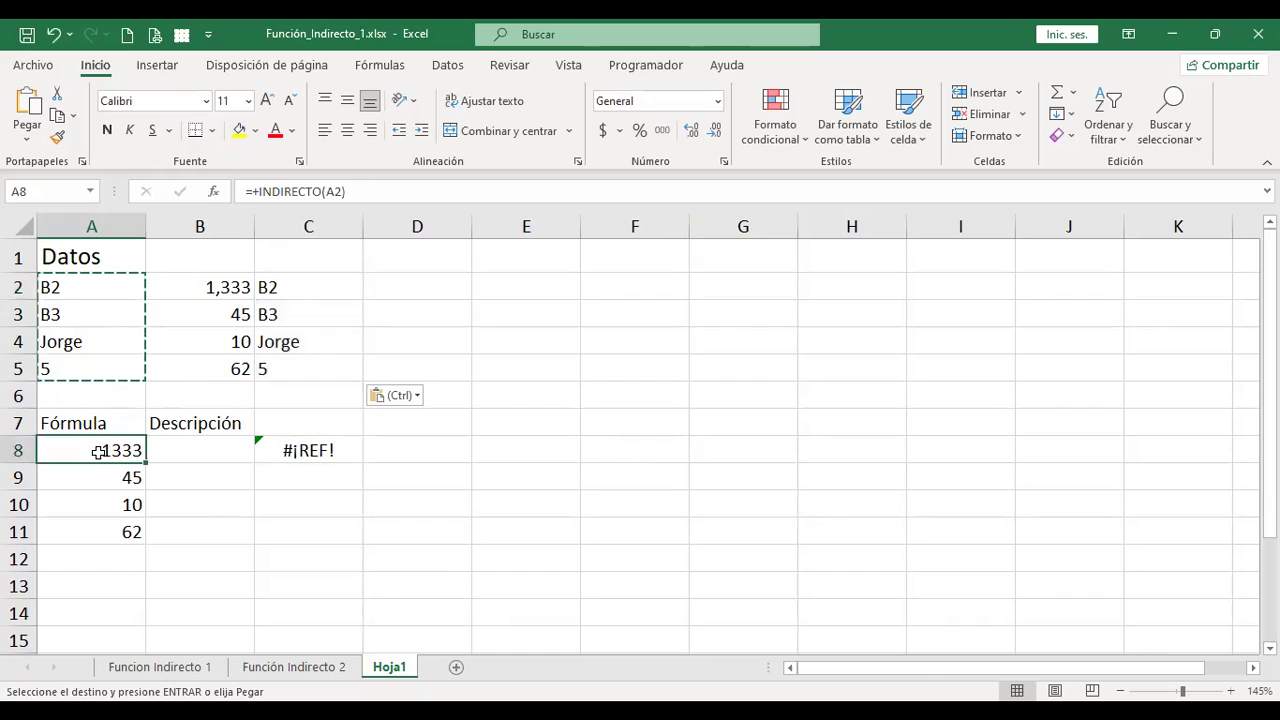
click(289, 450)
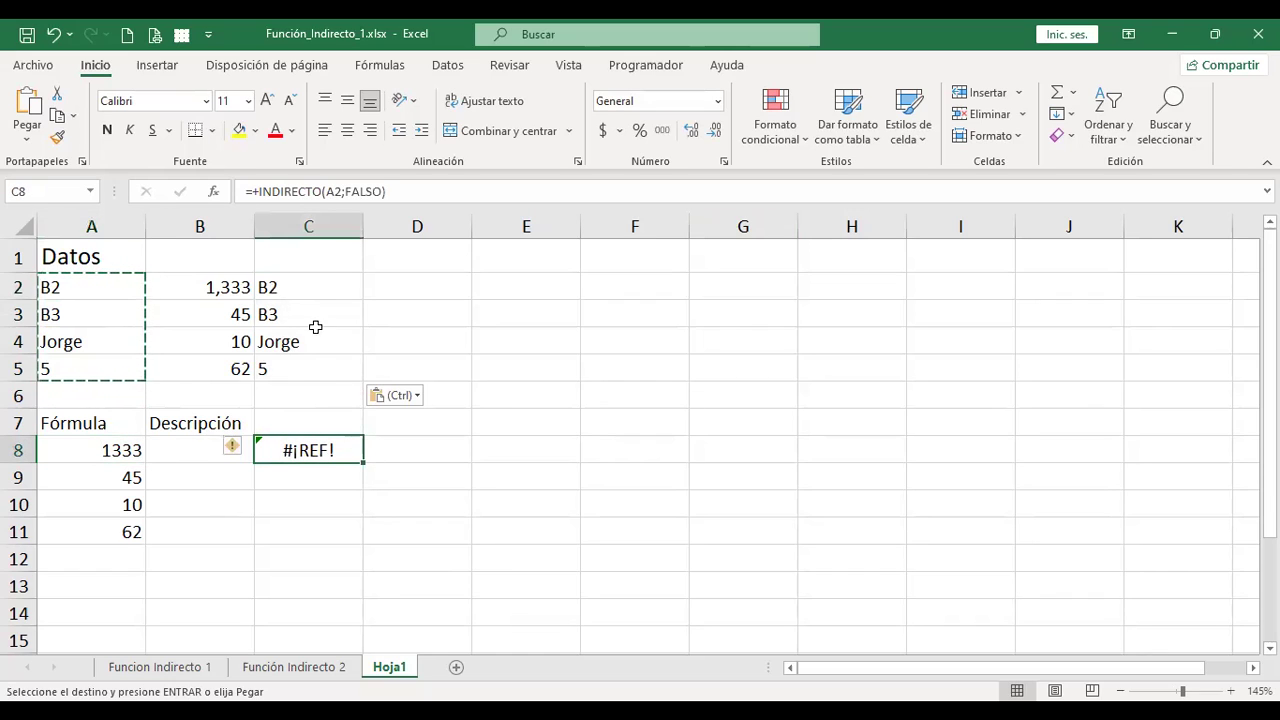
double_click(330, 440)
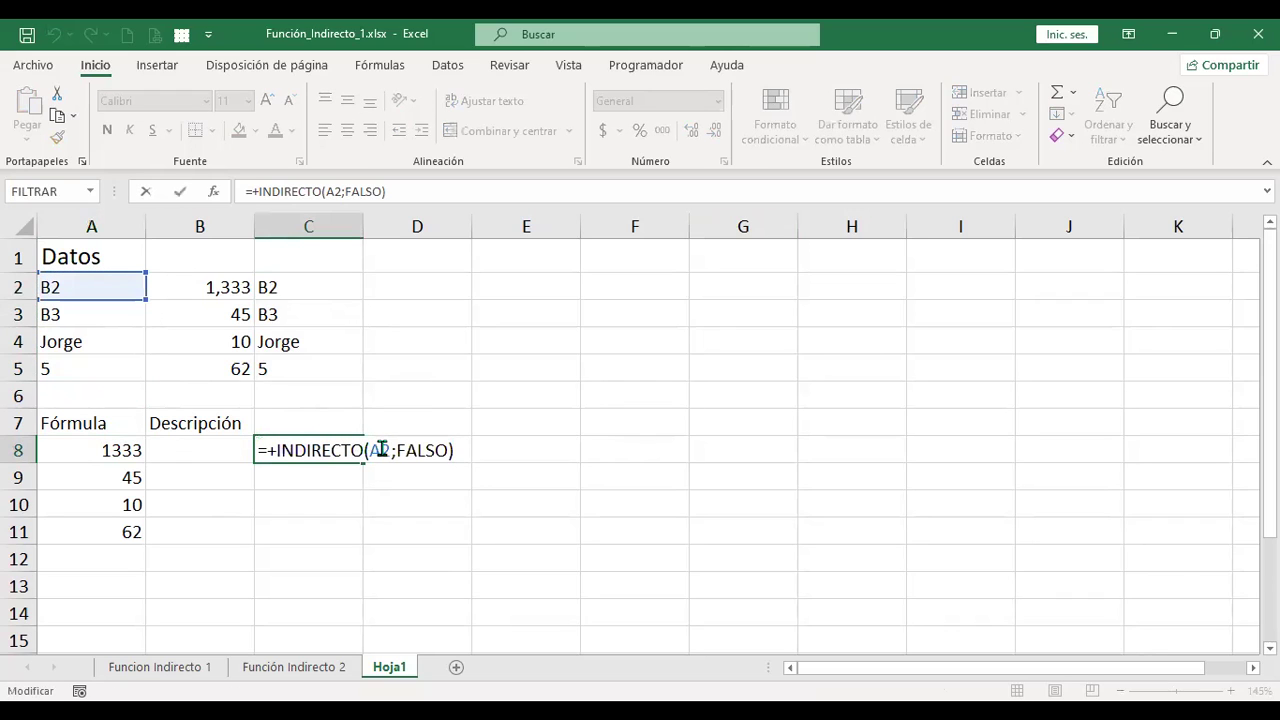
double_click(381, 450)
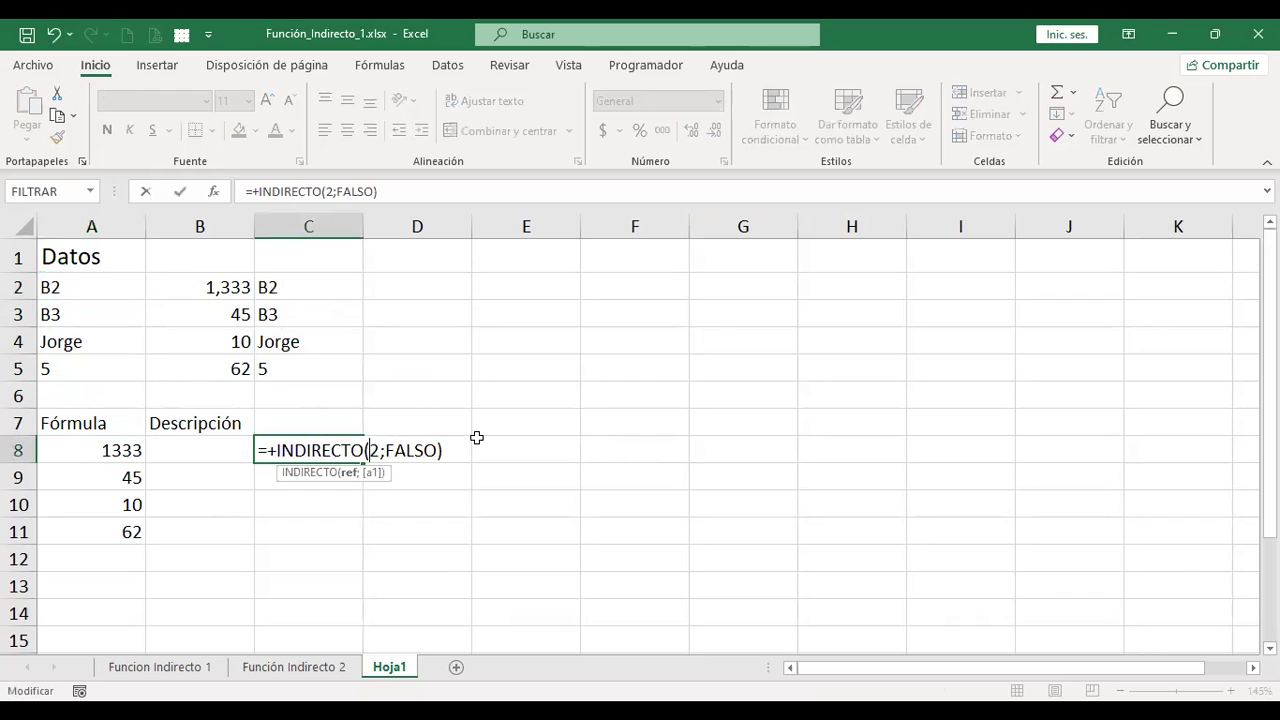
click(300, 285)
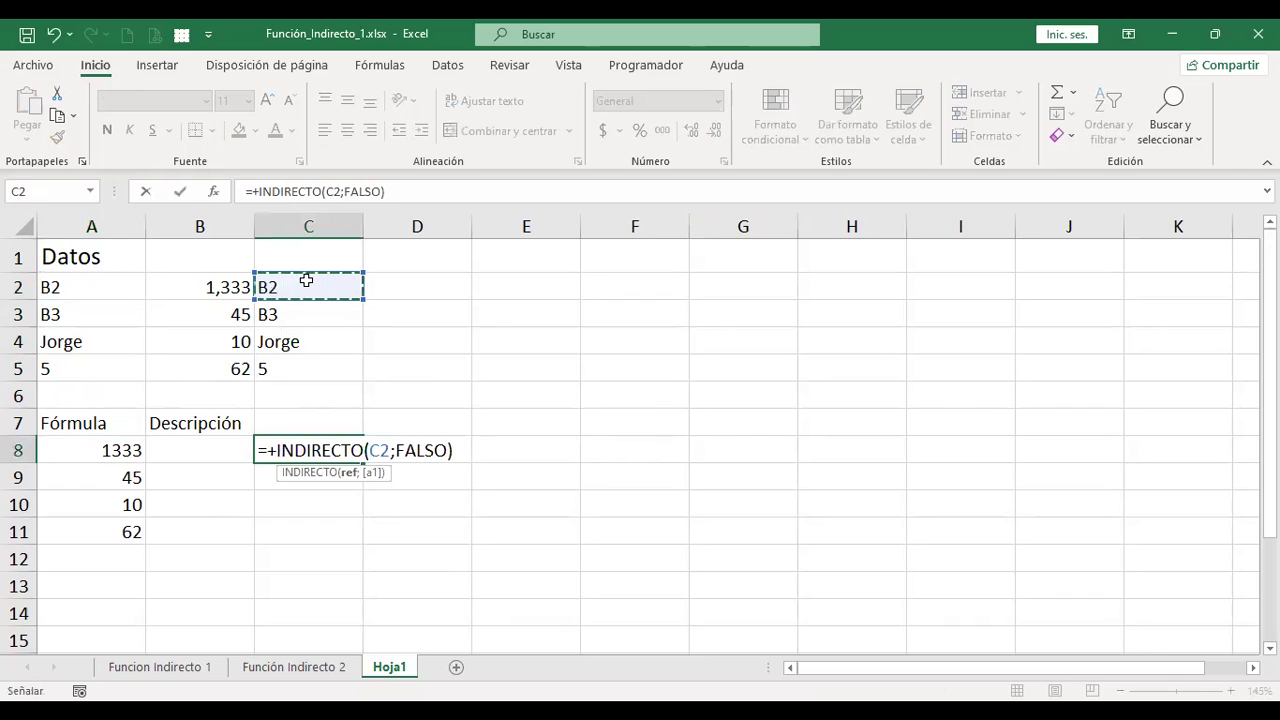
click(417, 452)
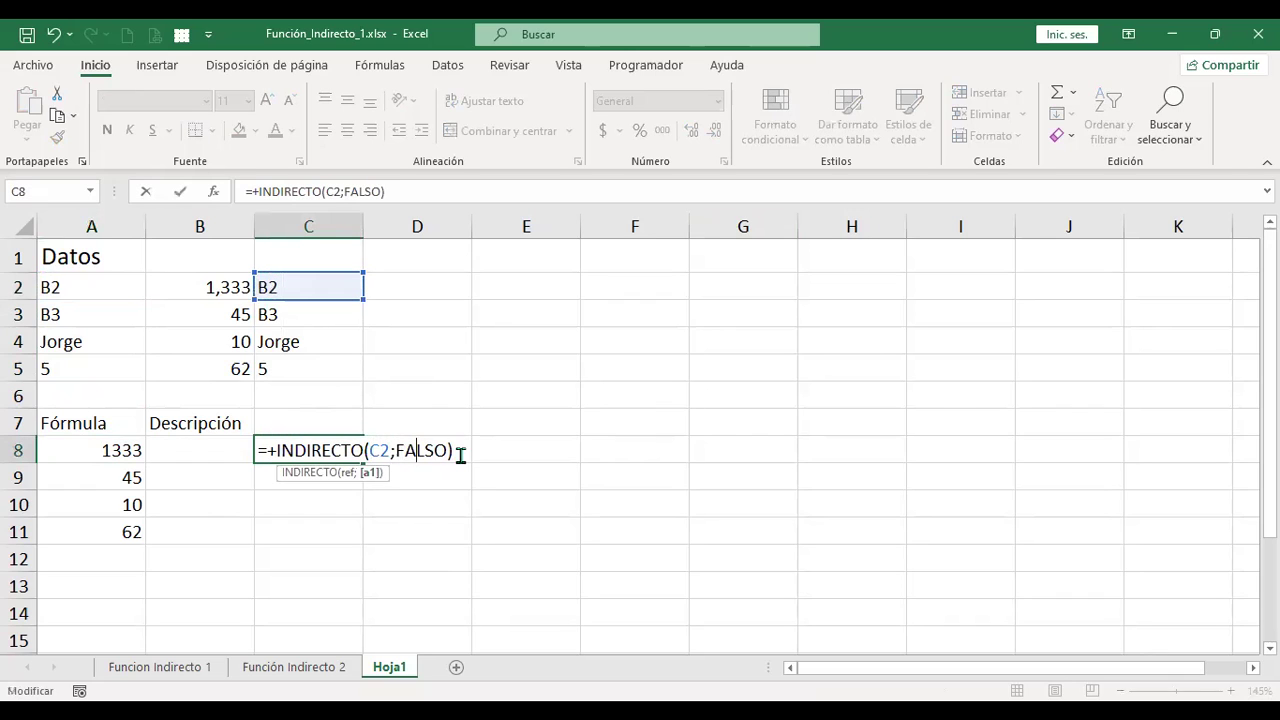
key(Return)
key(Up)
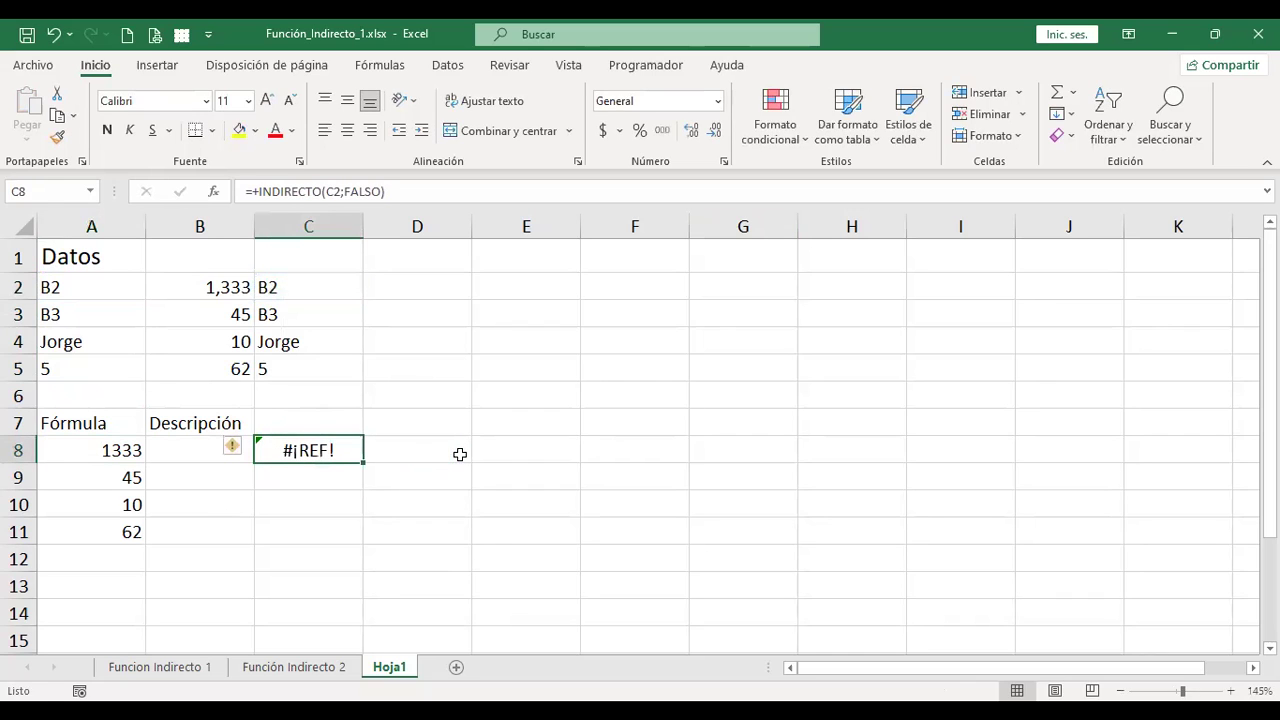
key(F2)
key(Return)
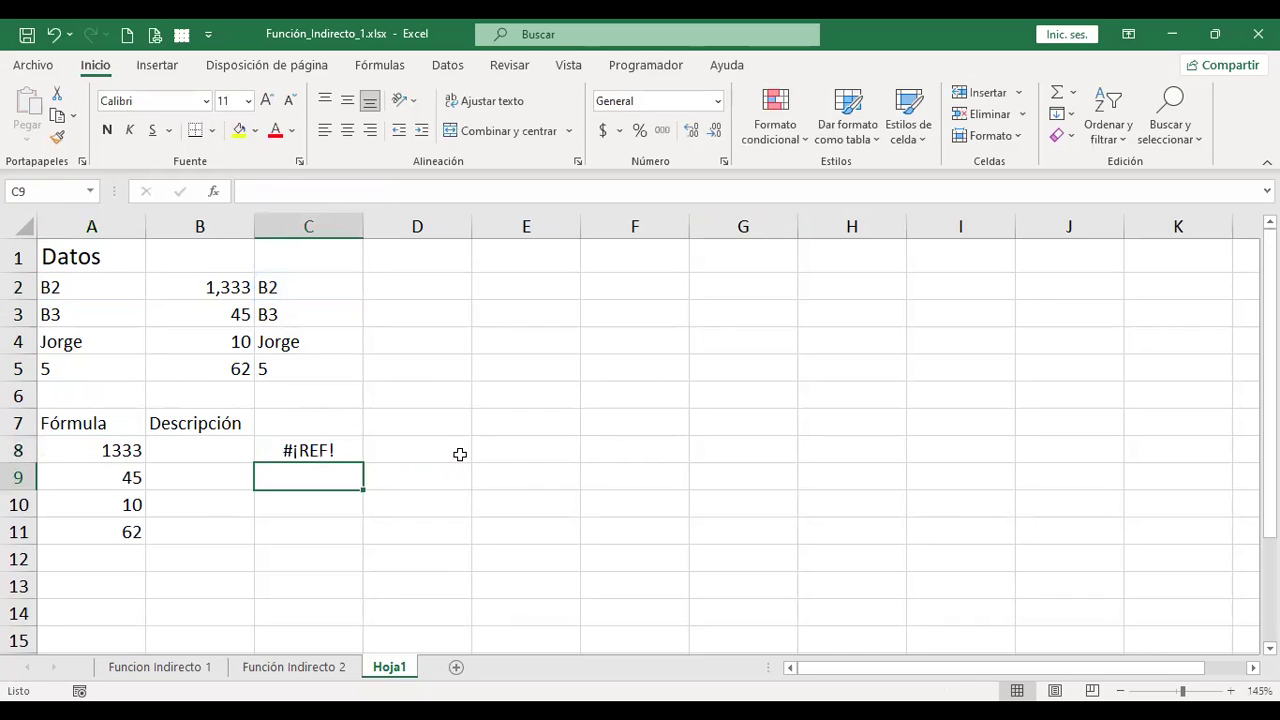
After checking B2's value, overwrite C2 with the reference text f2c2
key(Up)
key(Up)
key(Up)
key(Up)
key(Up)
key(Up)
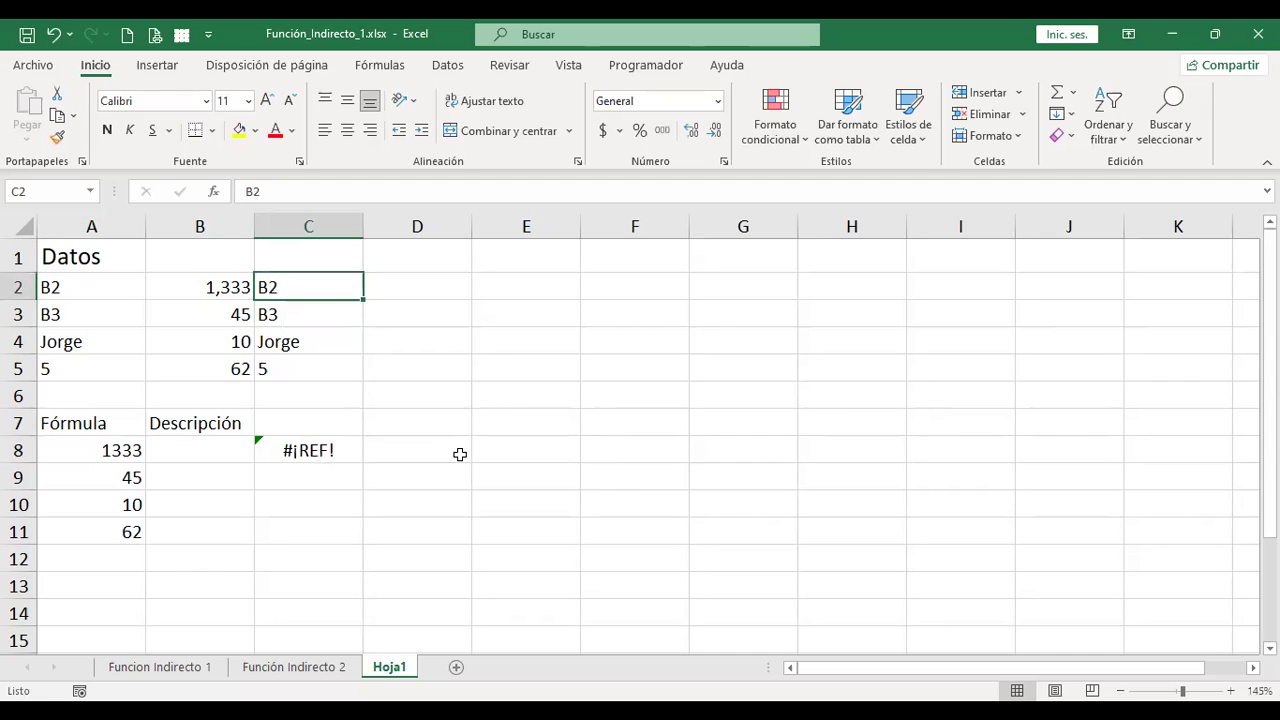
click(217, 287)
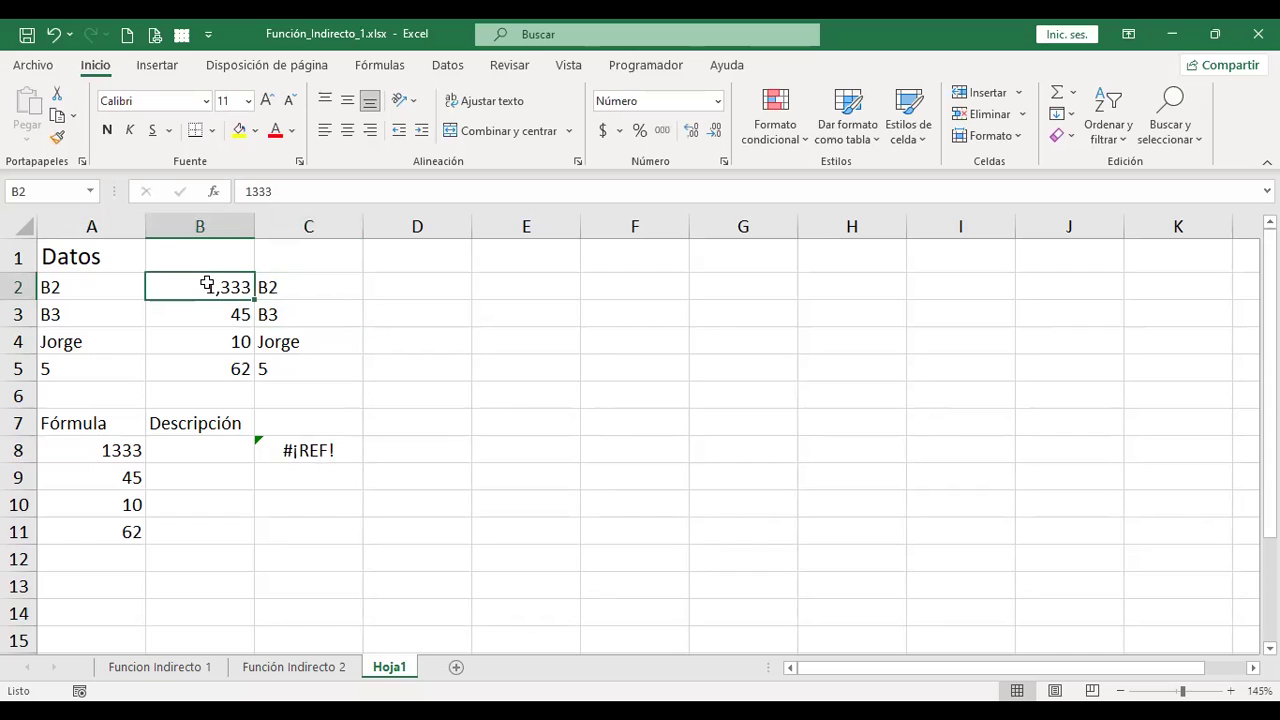
click(14, 285)
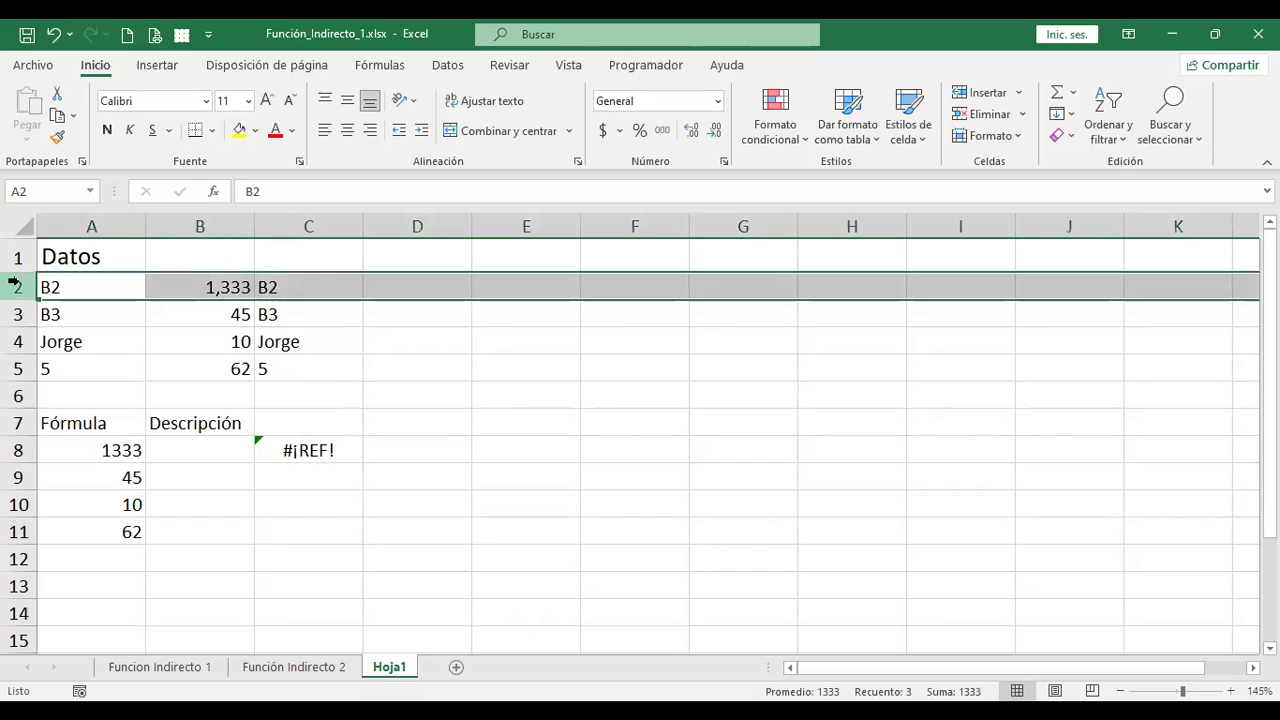
ctrl+click(190, 226)
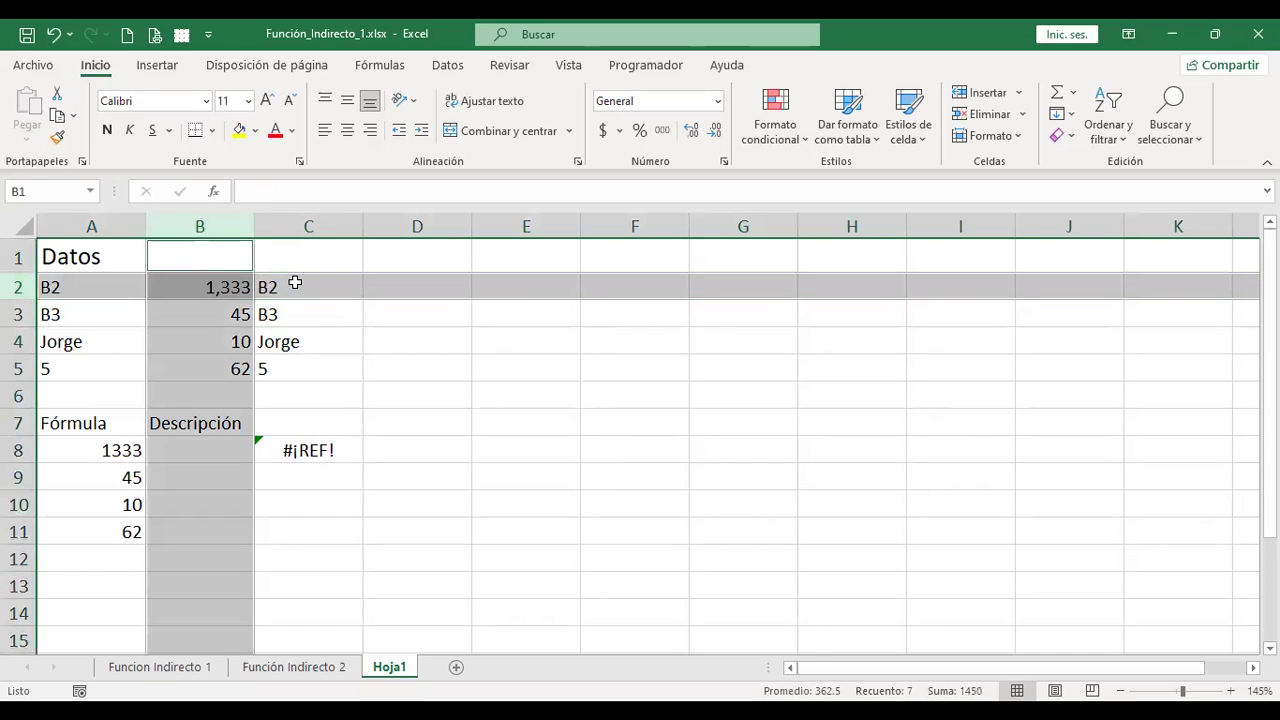
click(295, 283)
text(f2c2)
key(Return)
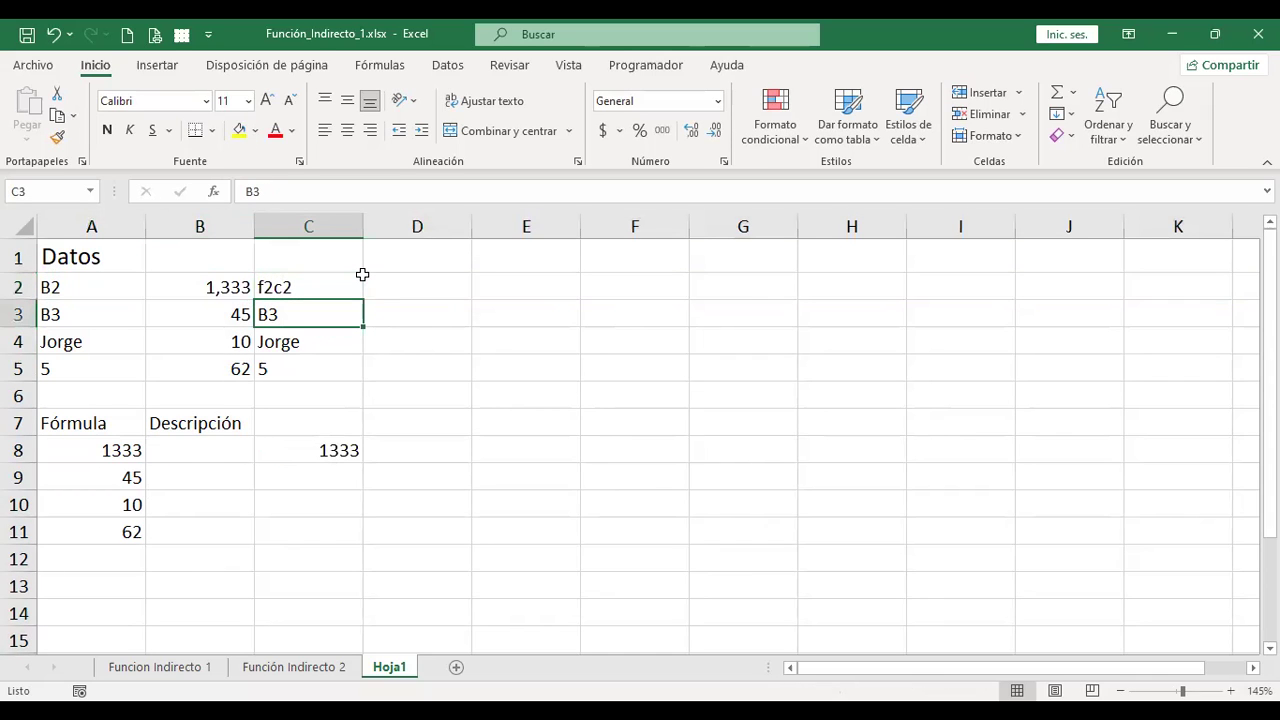
Inspect A8's INDIRECTO formula and leave it unchanged
click(100, 448)
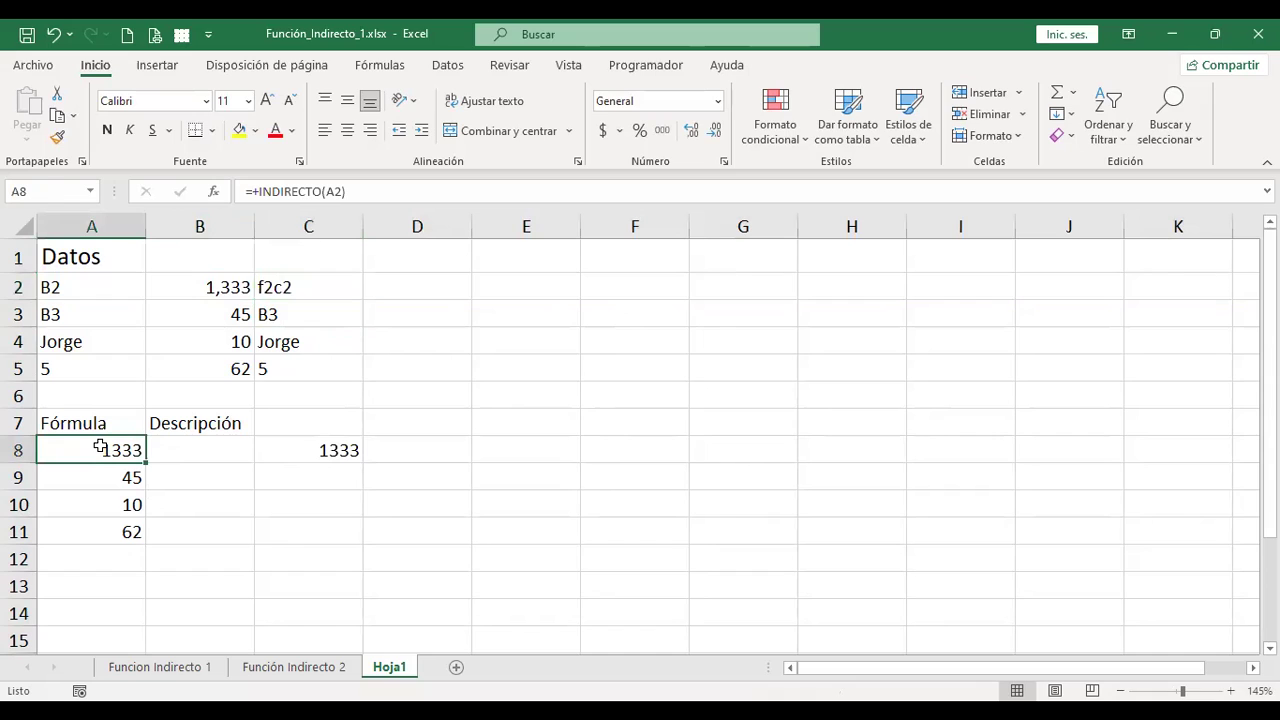
double_click(100, 448)
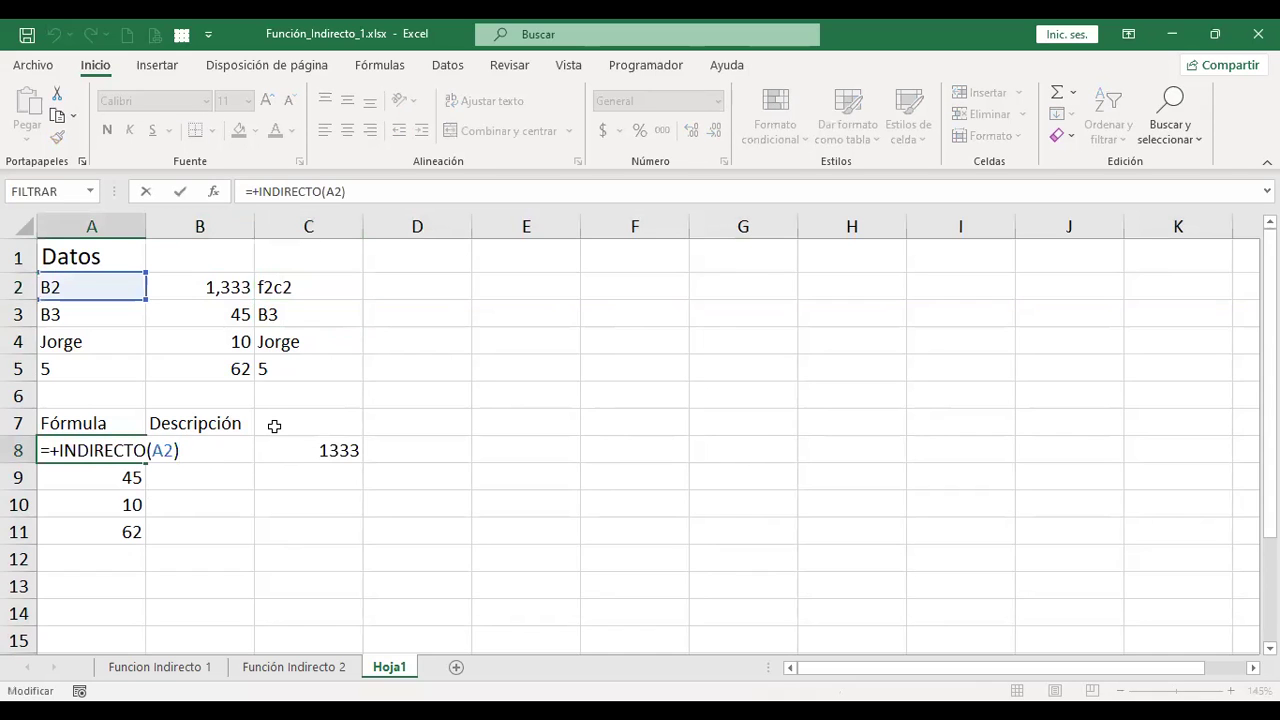
key(Left)
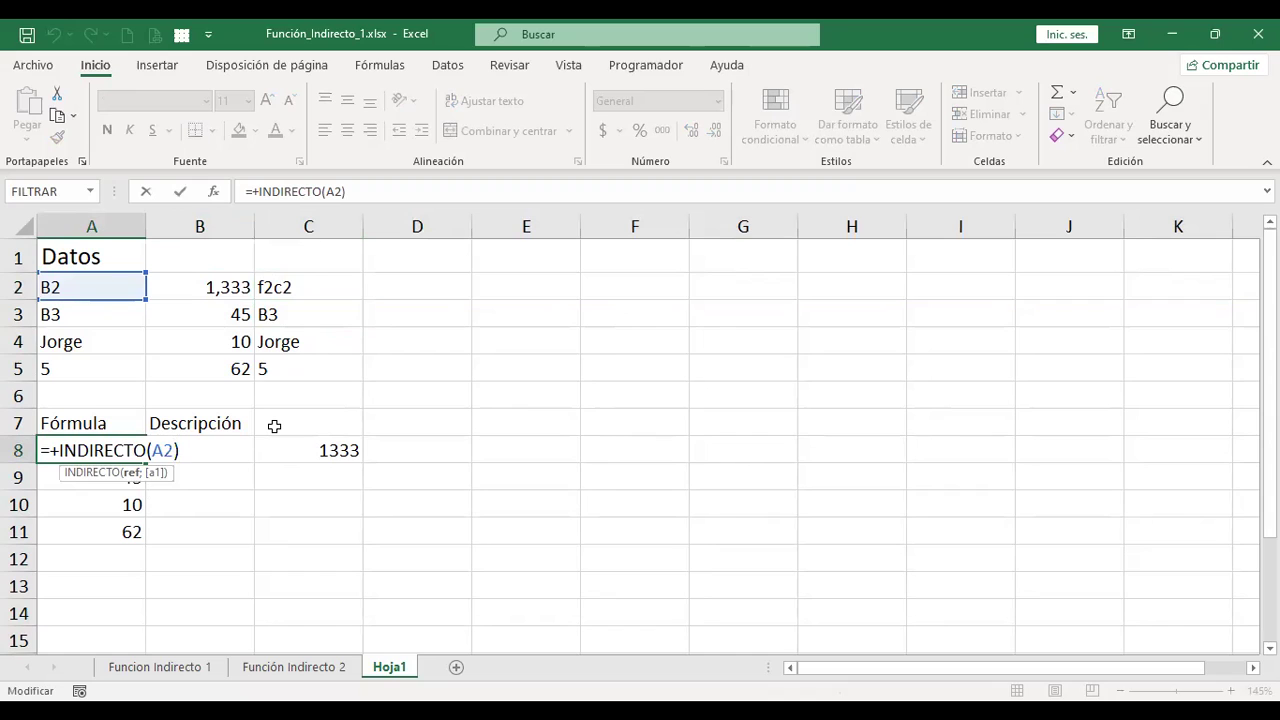
text(;)
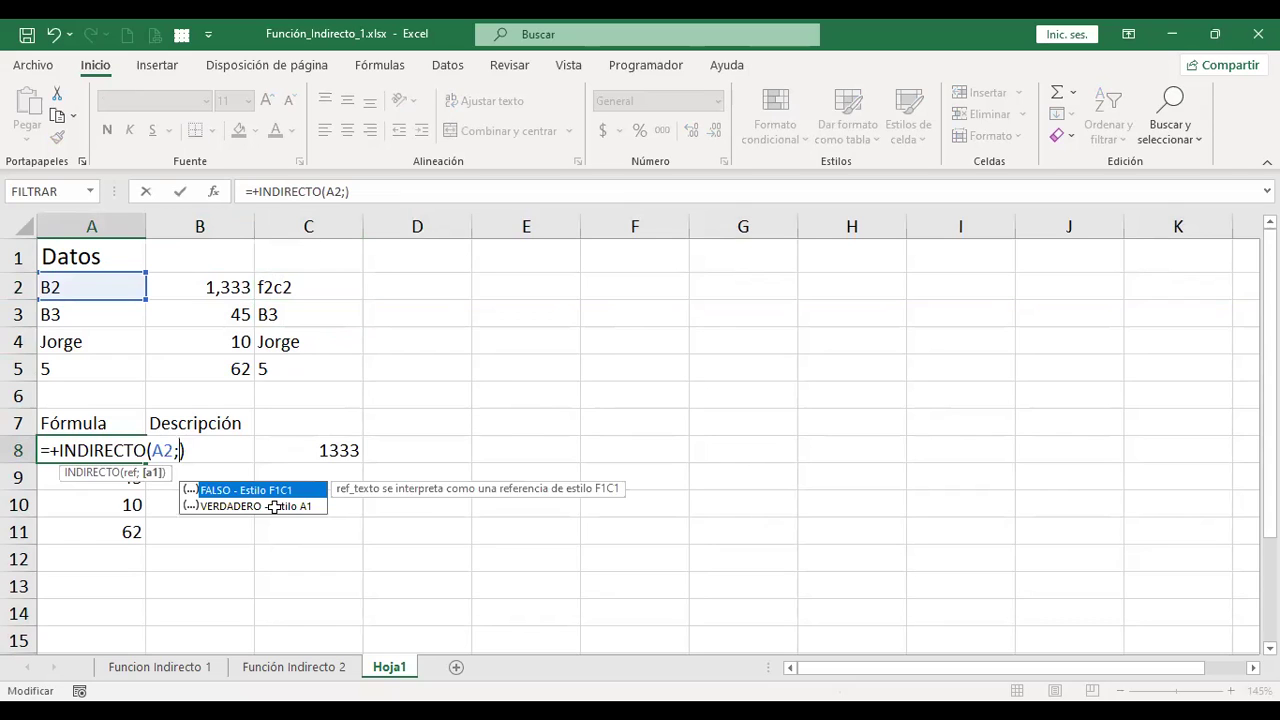
key(BackSpace)
key(ctrl+Return)
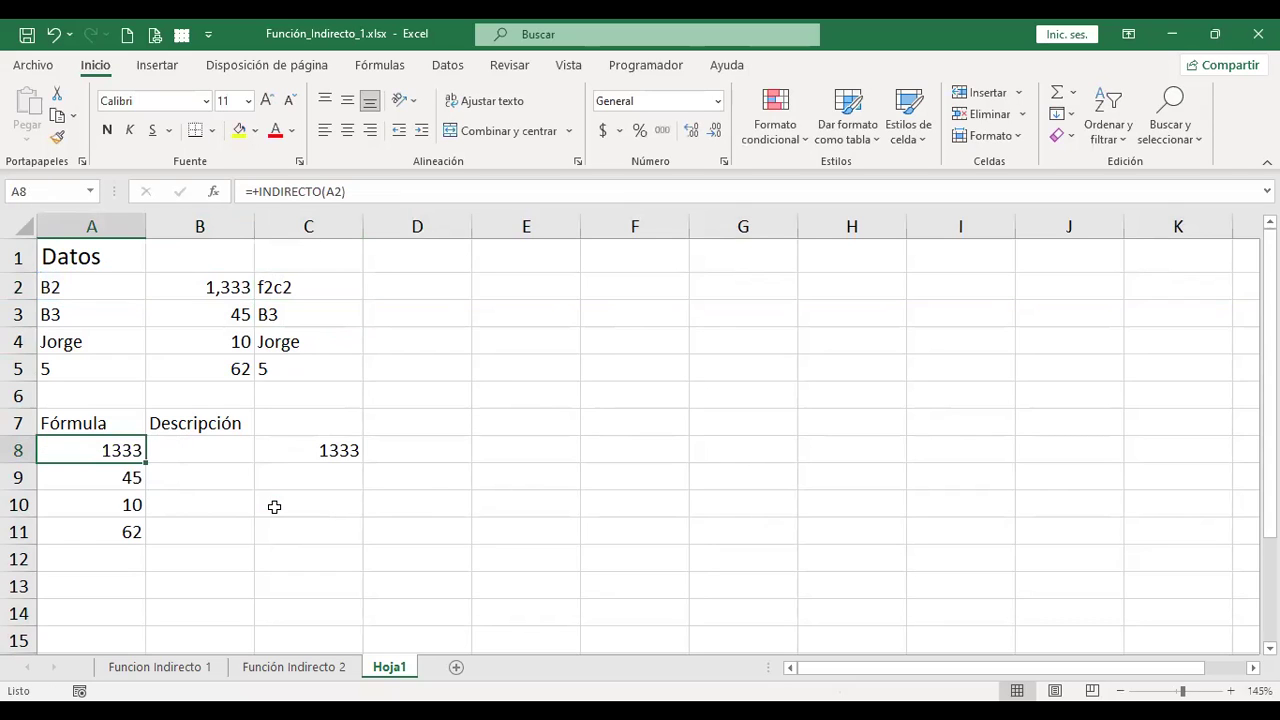
Re-pick C8's second INDIRECTO argument from the autocomplete list so it returns 1333
click(319, 450)
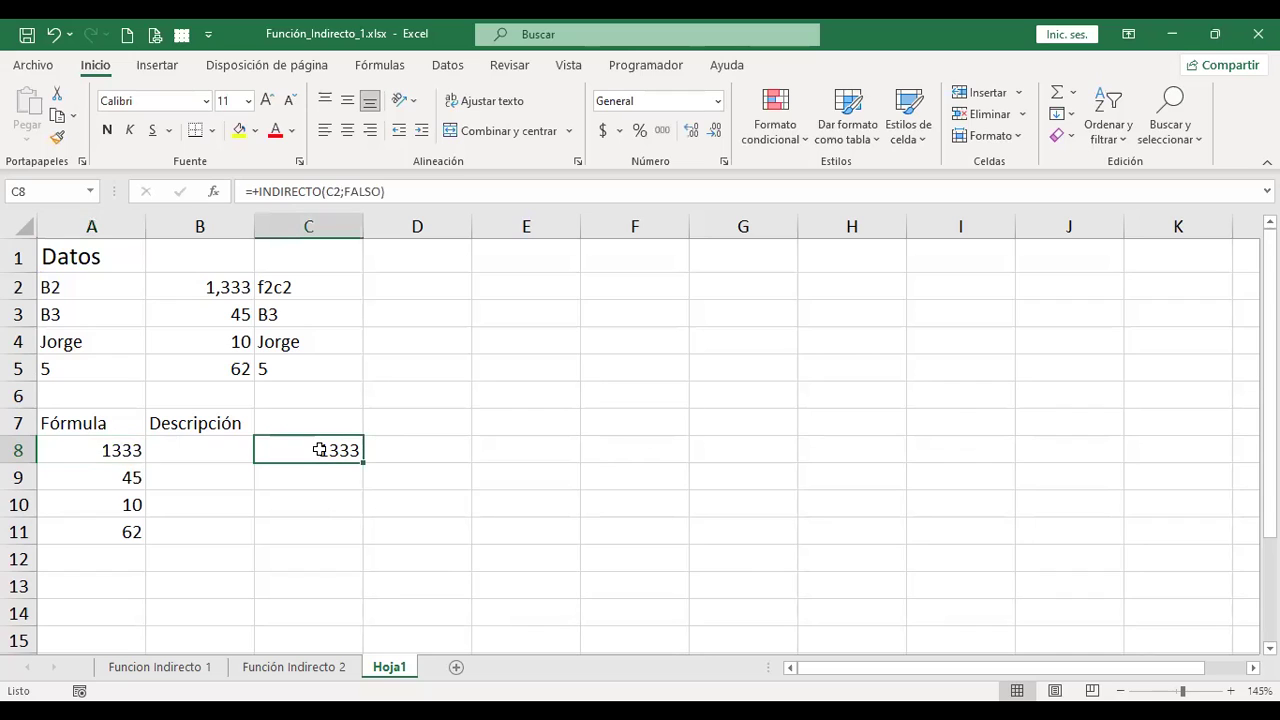
double_click(319, 450)
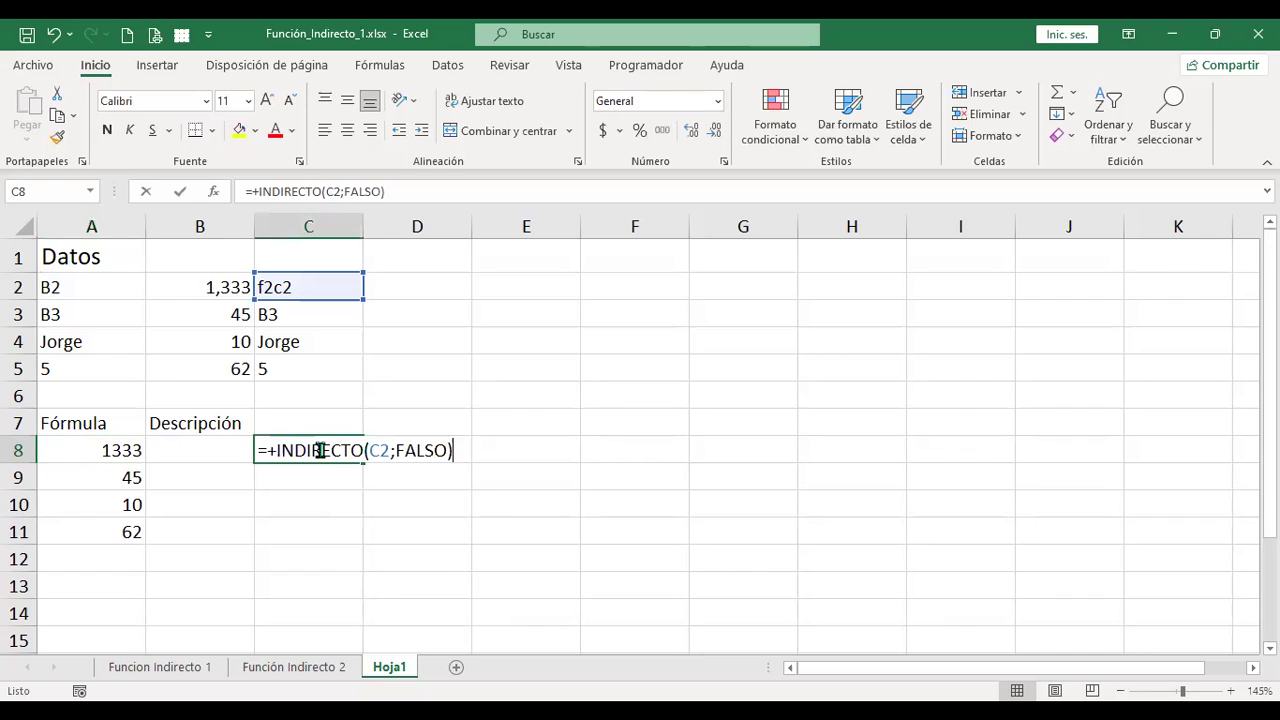
click(405, 452)
key(BackSpace)
key(Delete)
key(Delete)
key(Delete)
key(Delete)
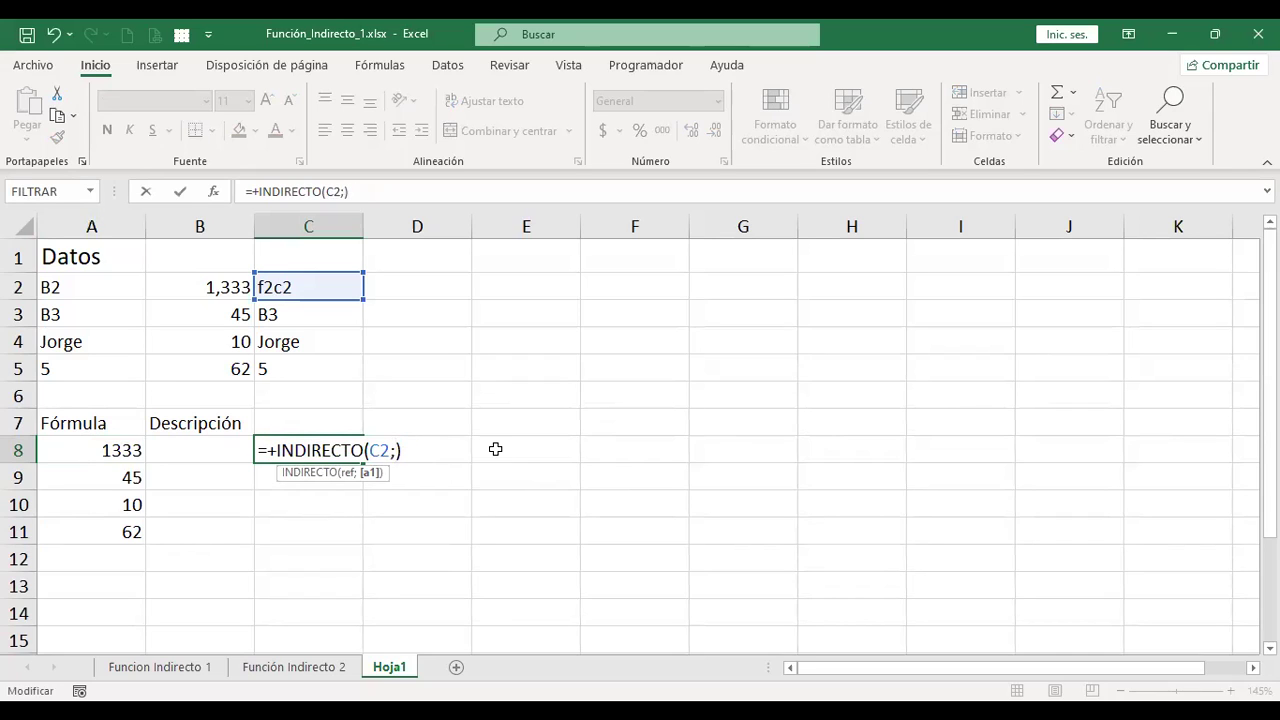
click(372, 483)
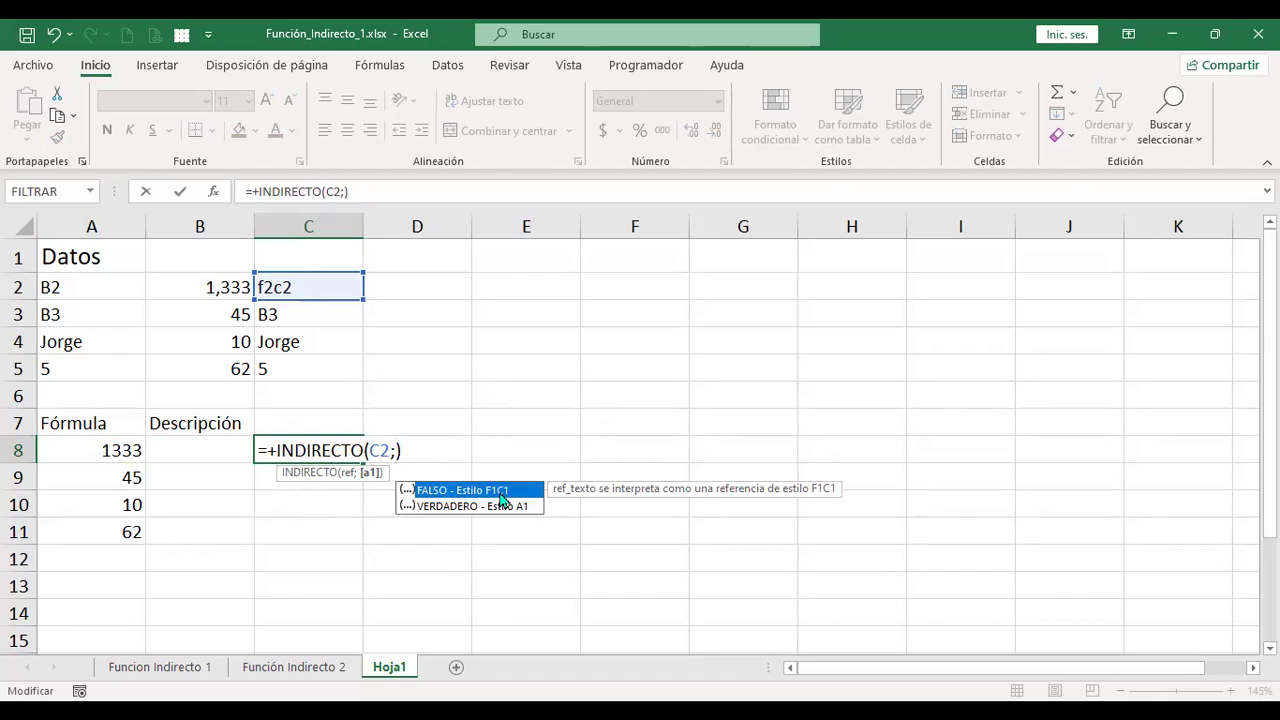
key(Return)
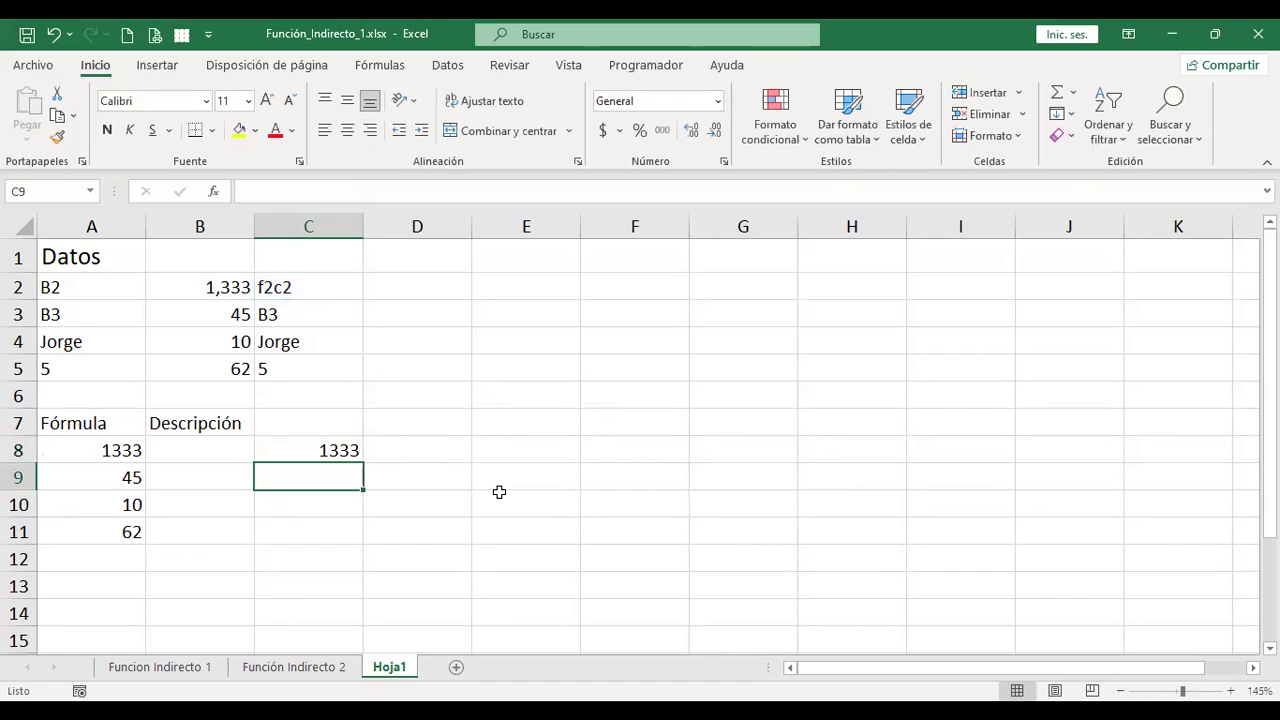
key(Left)
key(Left)
key(Right)
key(Right)
key(Up)
key(Up)
key(Up)
After checking B3, overwrite C3 with f3c2 and move down to C9
key(Up)
key(Up)
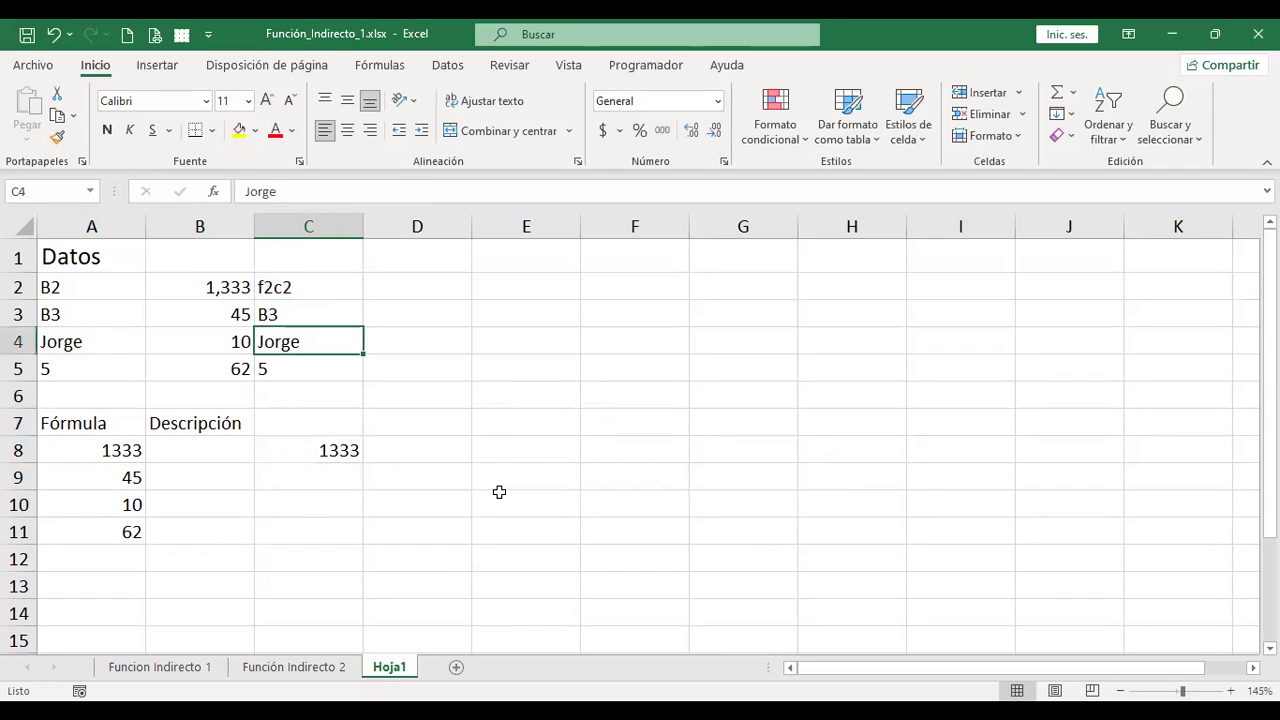
key(Up)
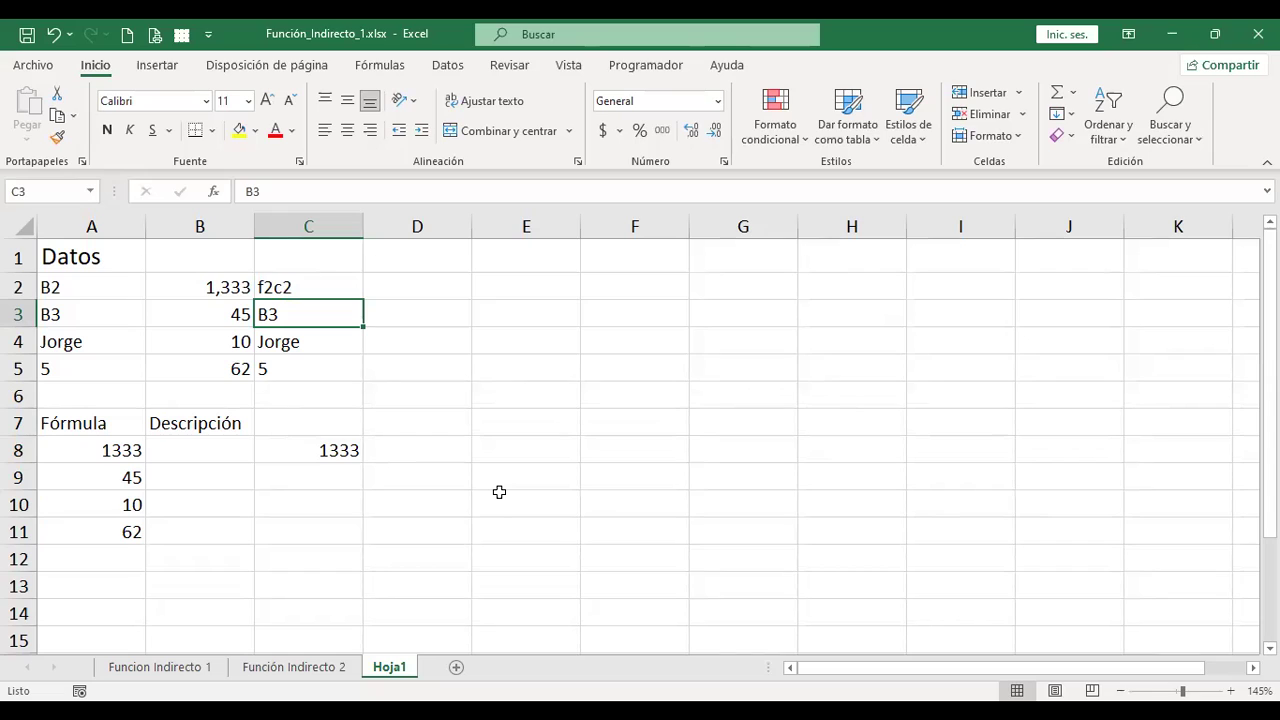
key(Left)
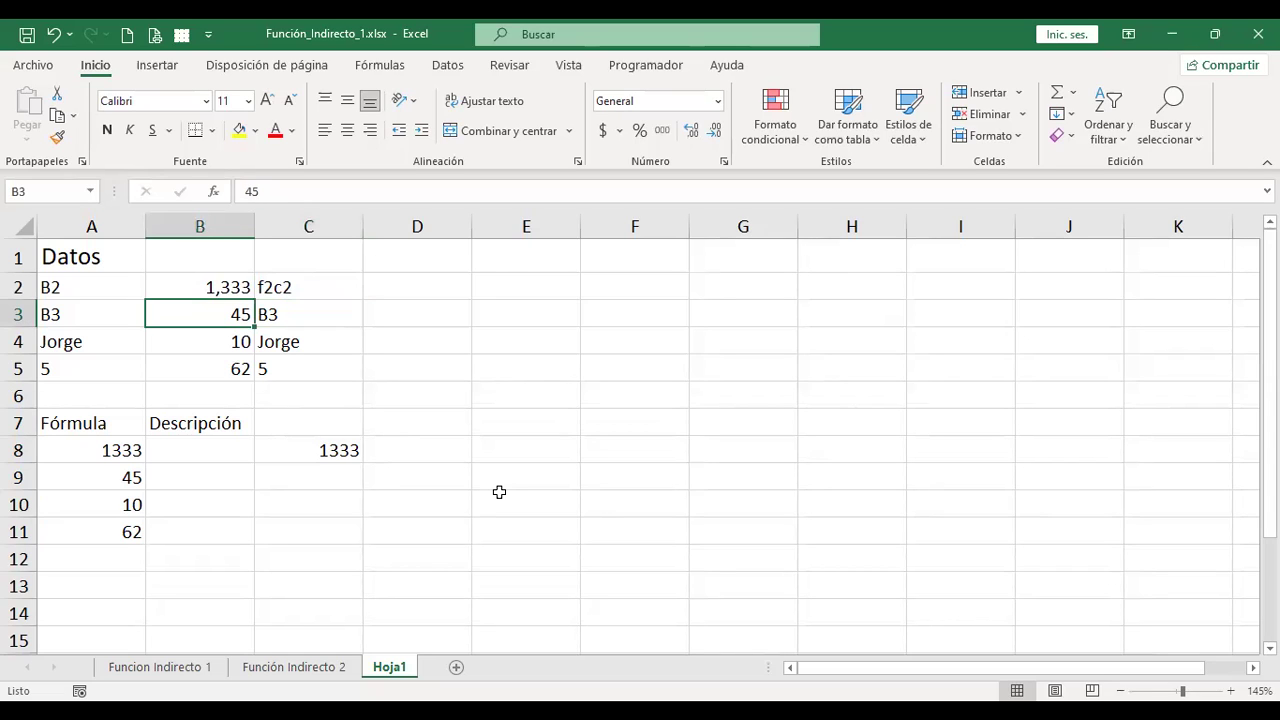
key(Right)
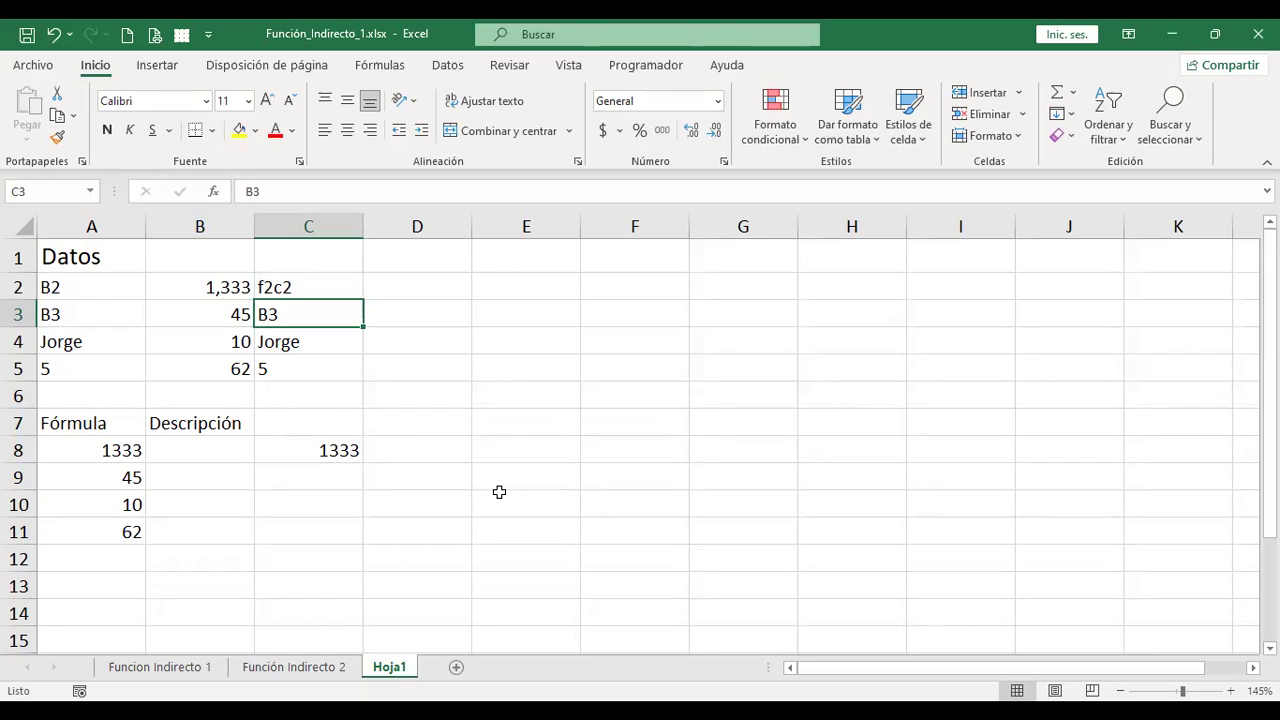
text(f3c2)
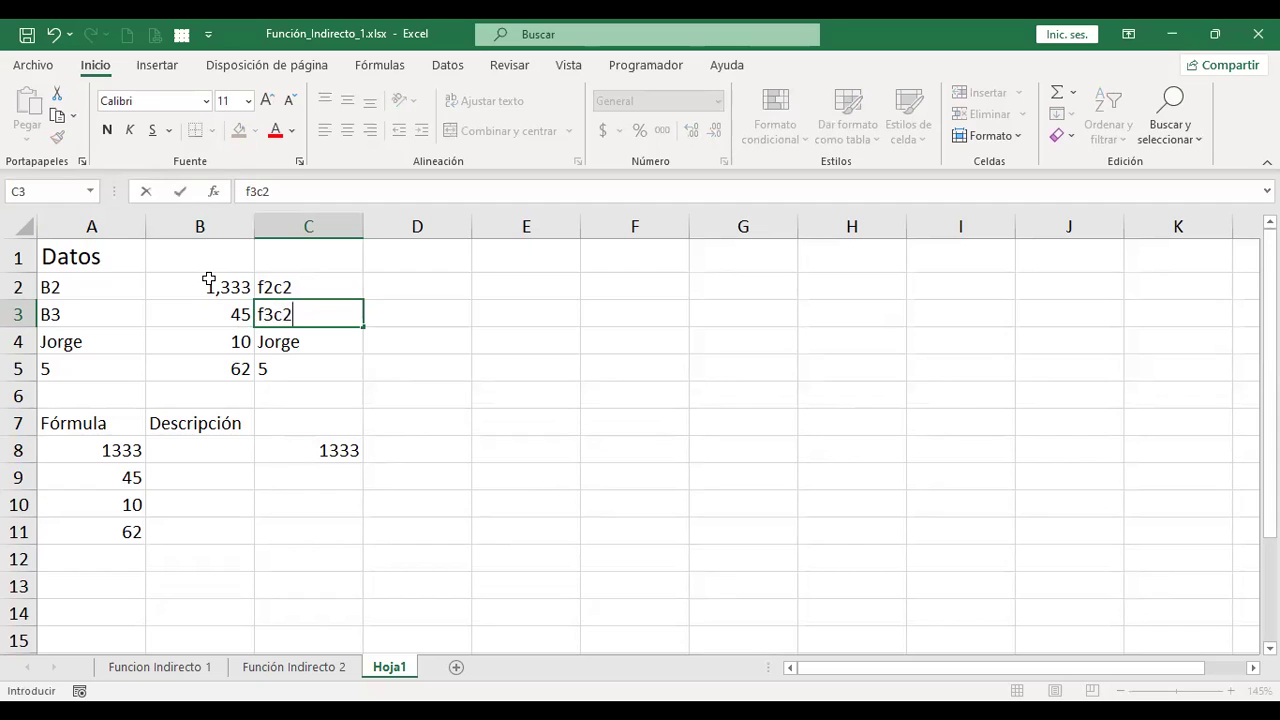
key(Return)
key(Down)
key(Down)
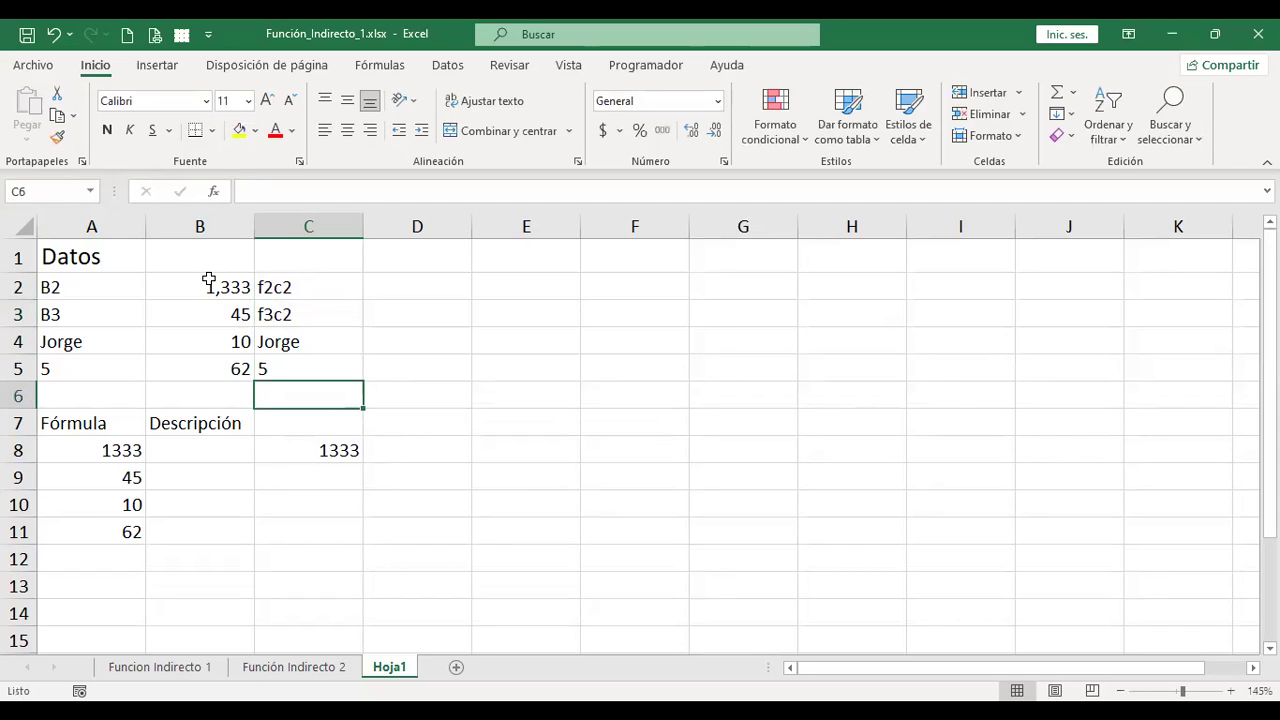
key(Down)
key(Down)
key(Down)
Enter =+INDIRECTO(C3;FALSO) in C9 so it returns 45
text(+i)
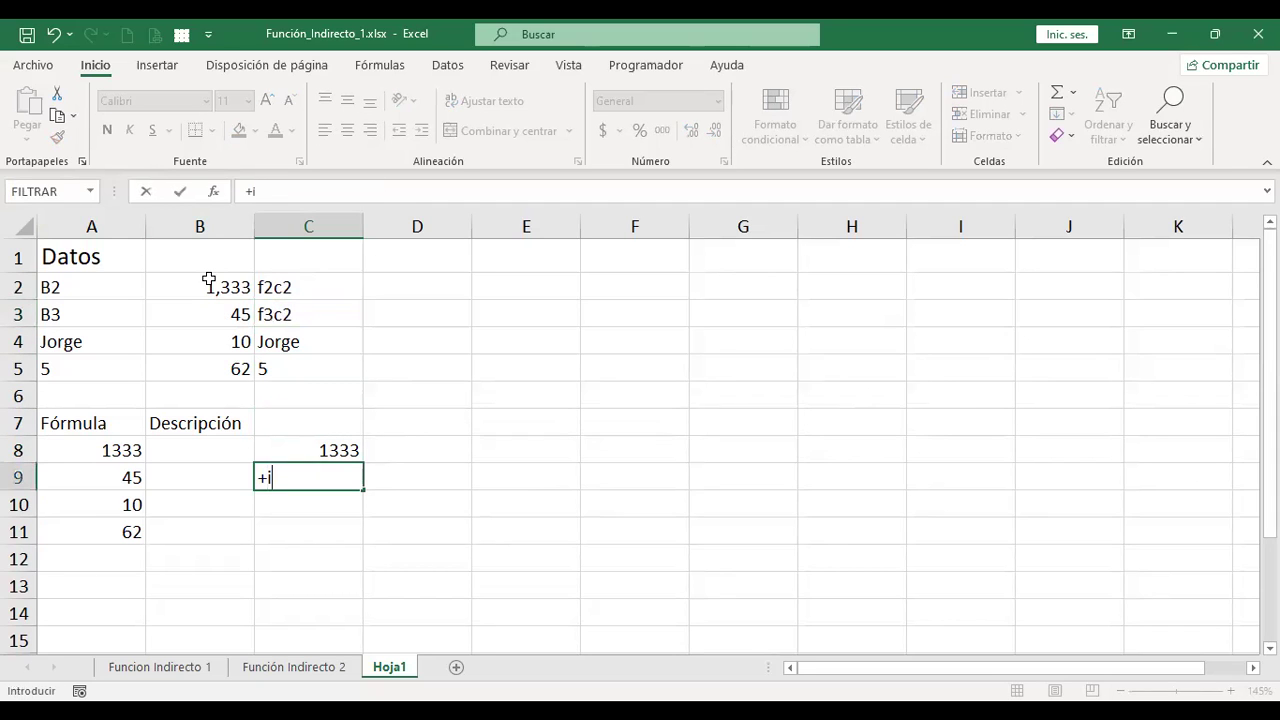
text(ndi)
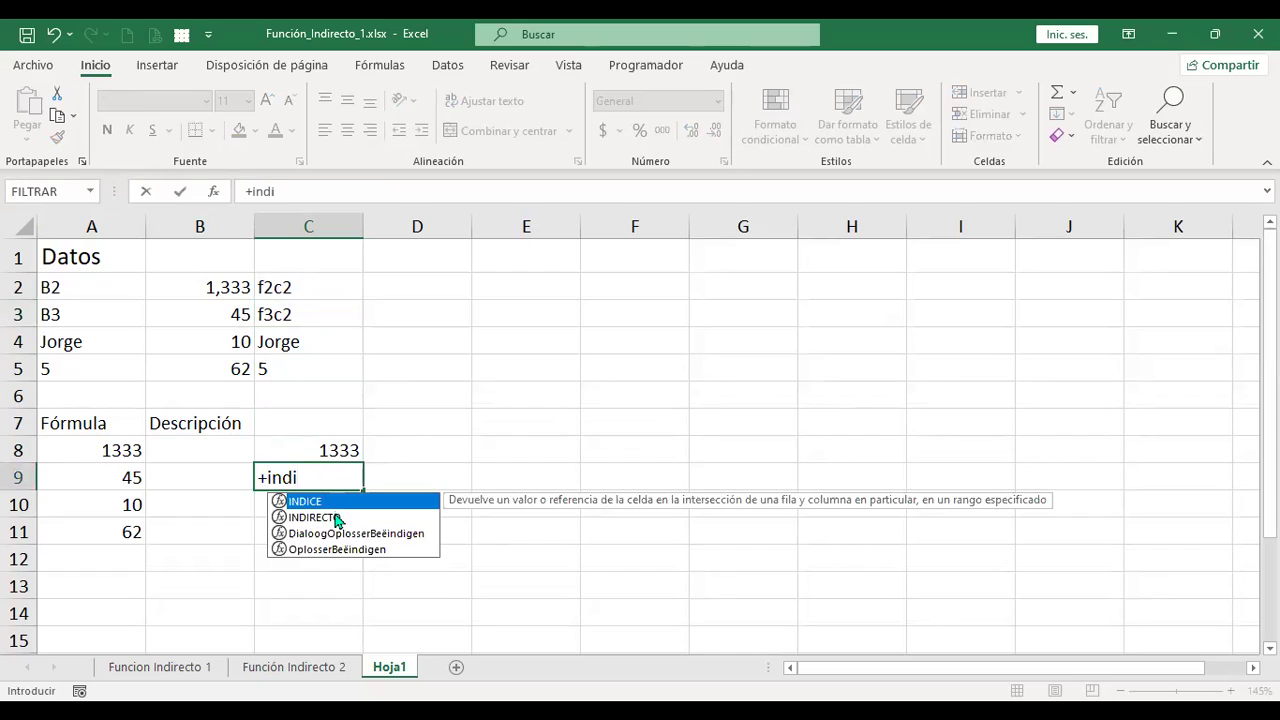
double_click(337, 519)
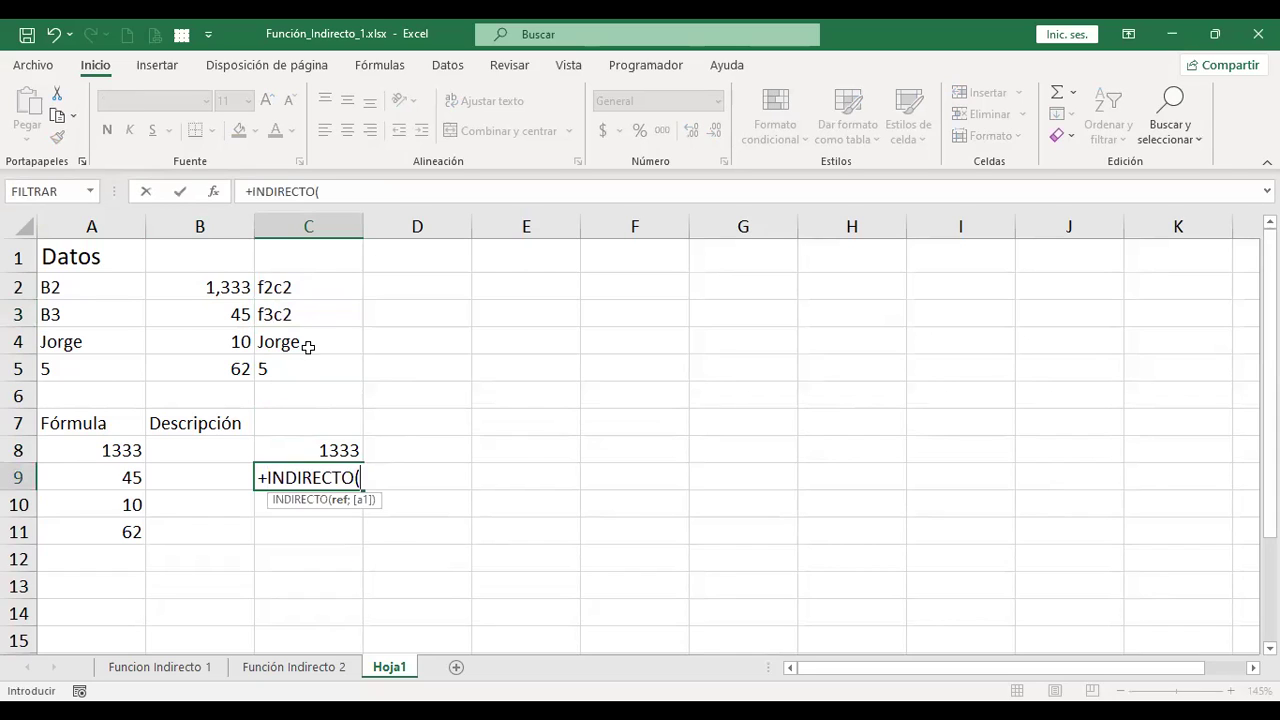
click(298, 314)
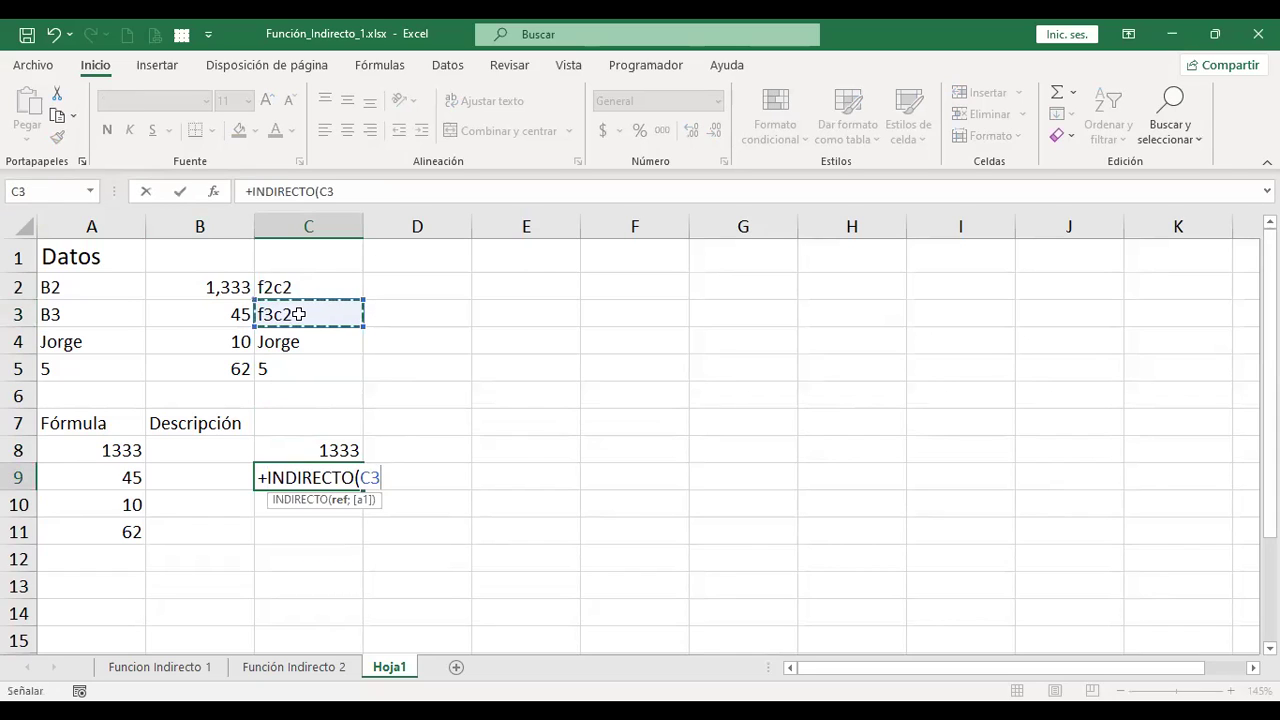
text(;)
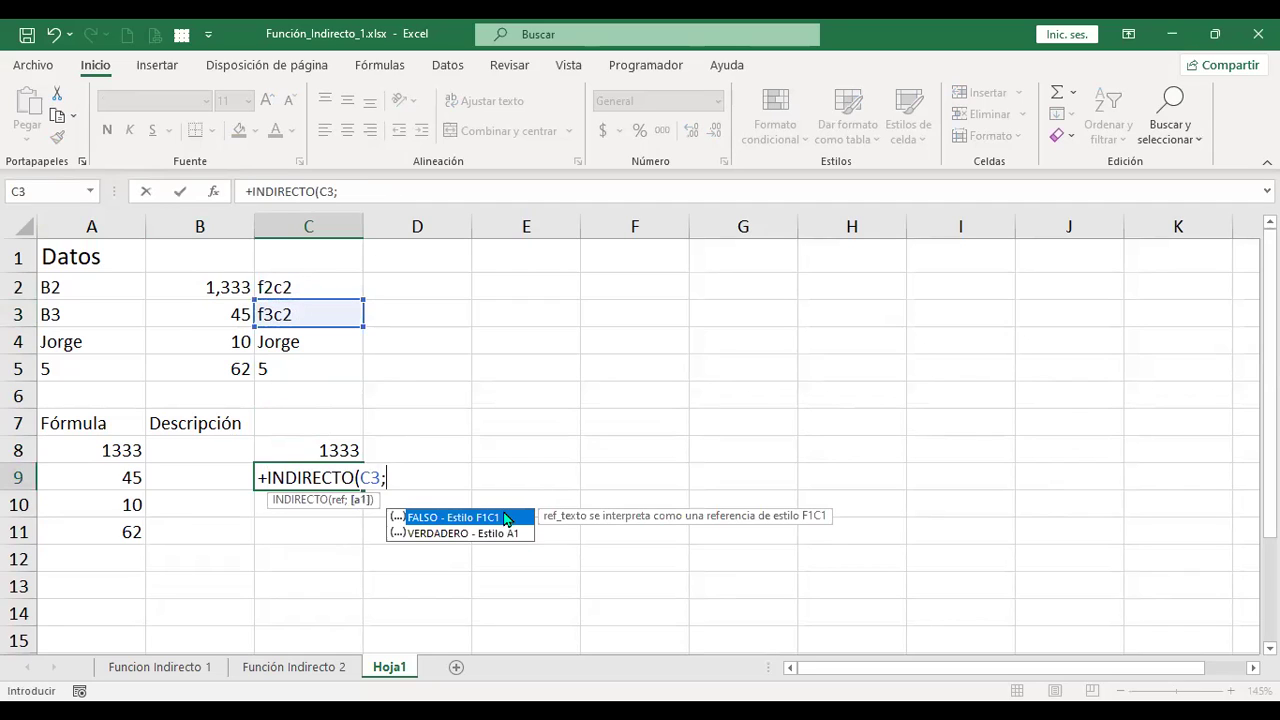
double_click(505, 518)
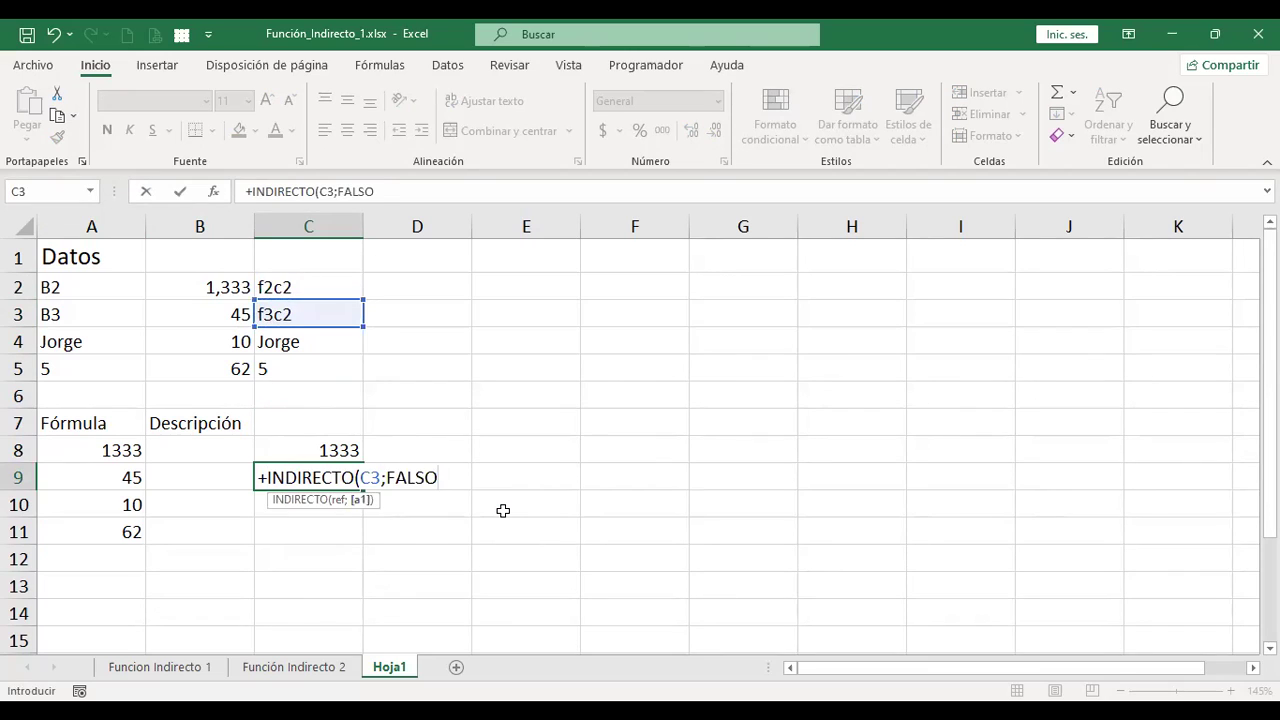
key(ctrl+Return)
key(F2)
key(Return)
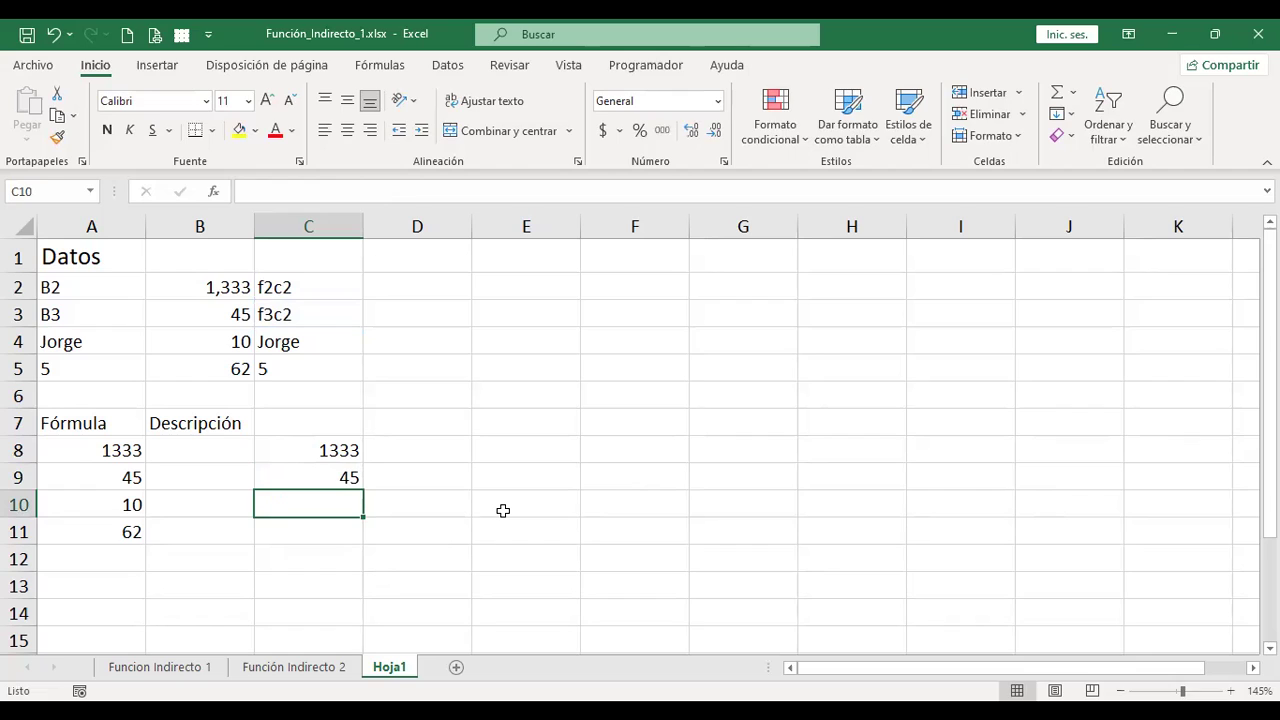
Enter =+INDIRECTO(C4;FALSO) in C10, returning 10, and review its C4 reference
text(+i)
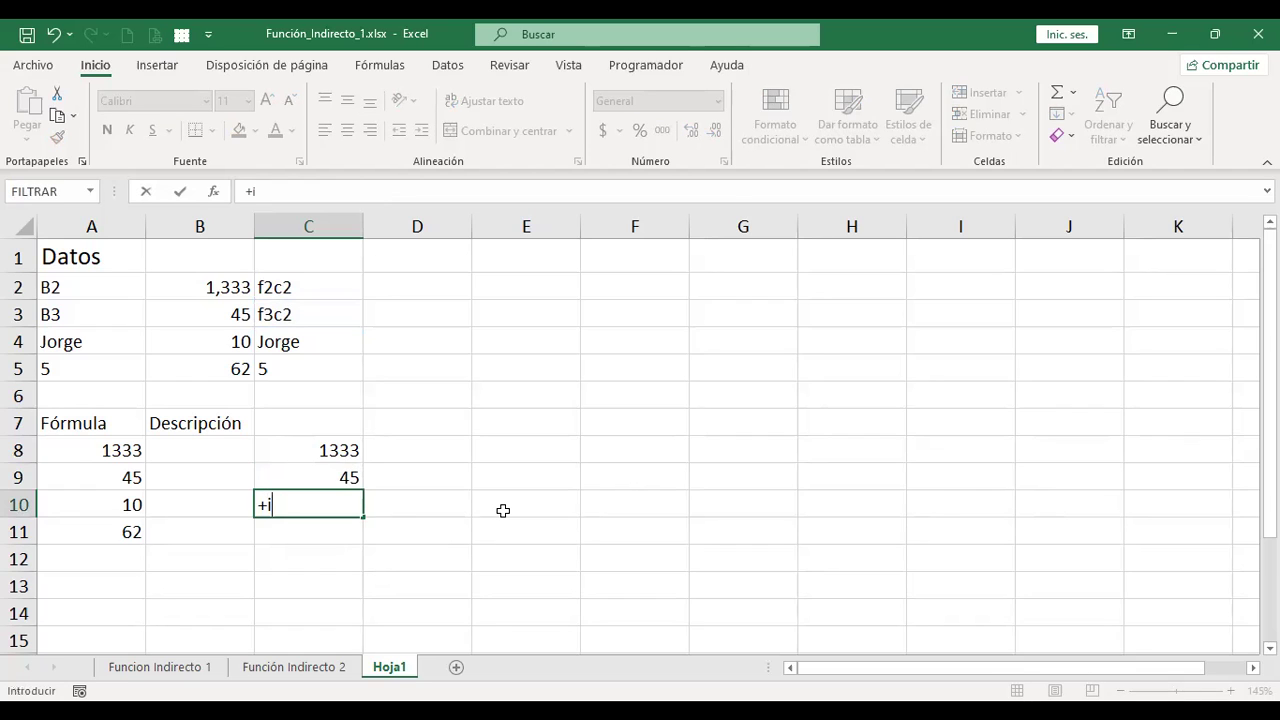
text(ndire)
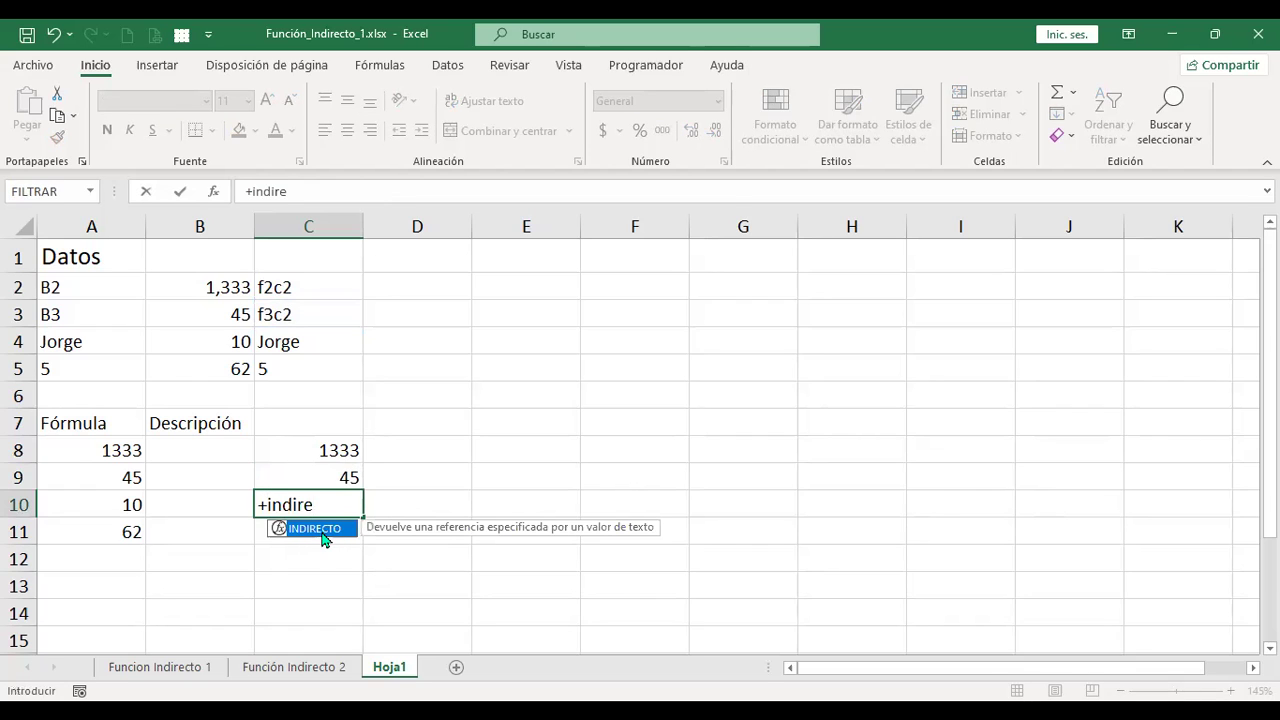
double_click(318, 529)
click(307, 342)
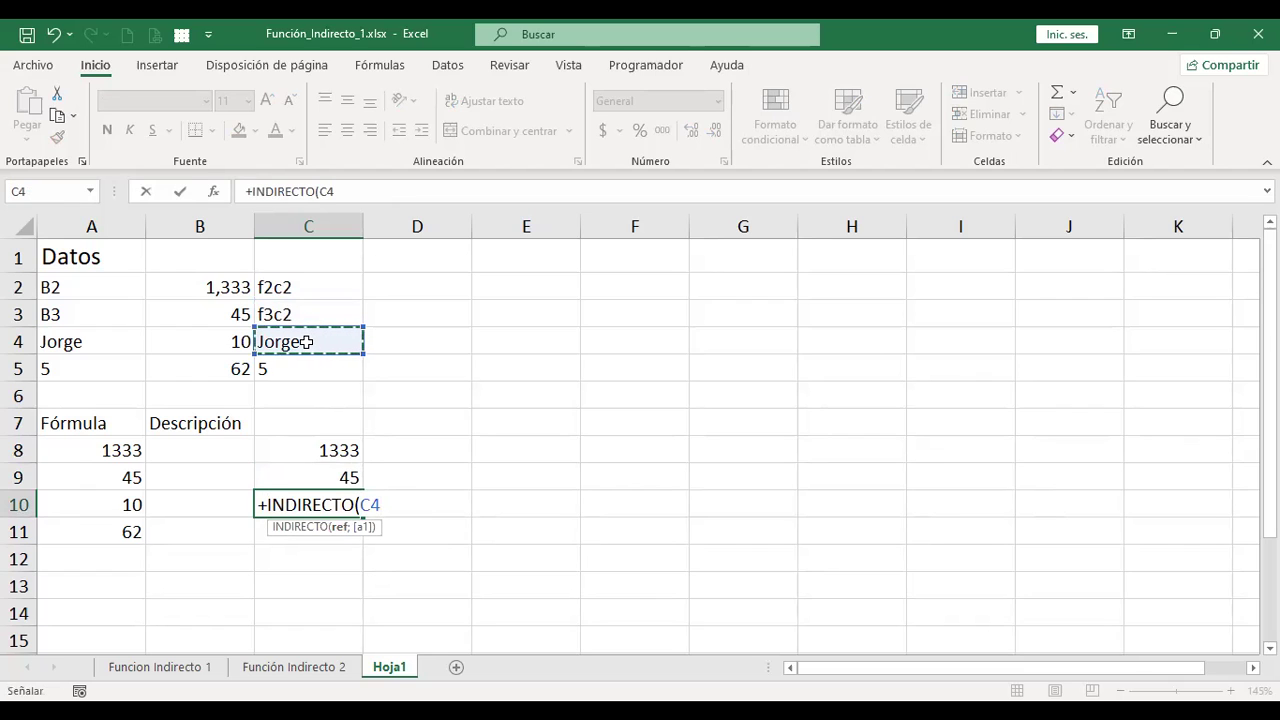
text(;)
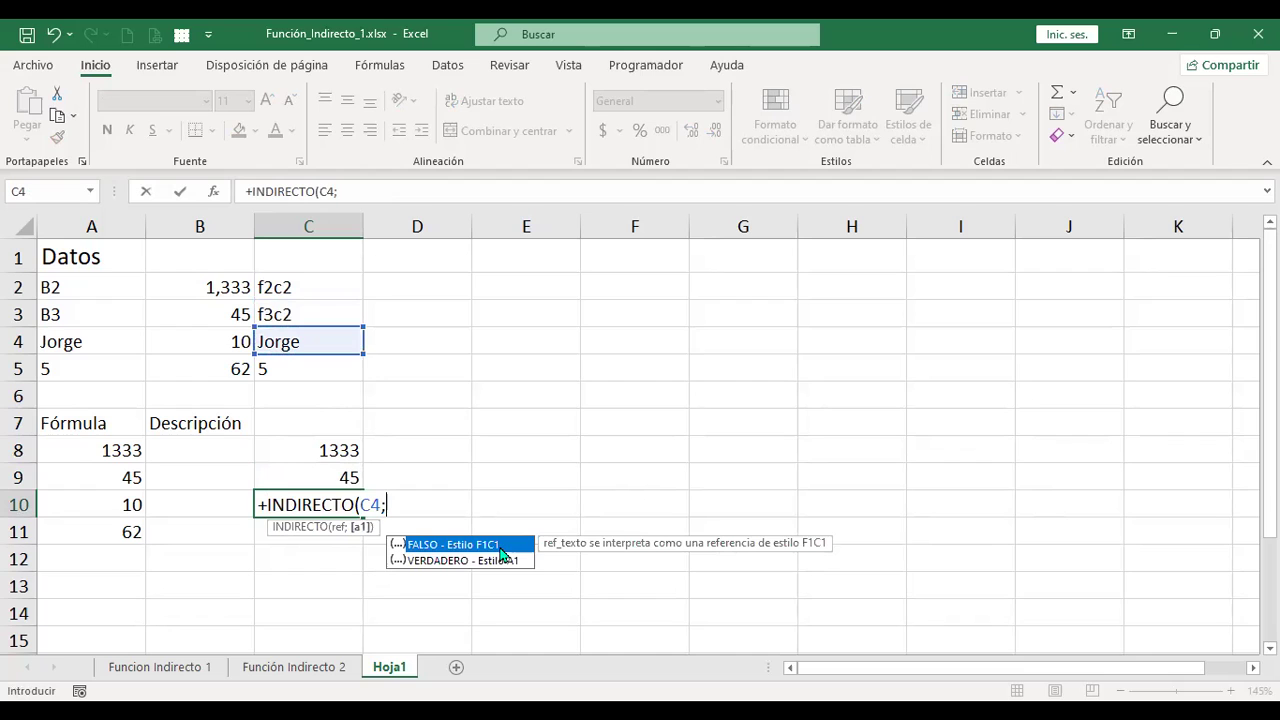
double_click(499, 544)
key(ctrl+Return)
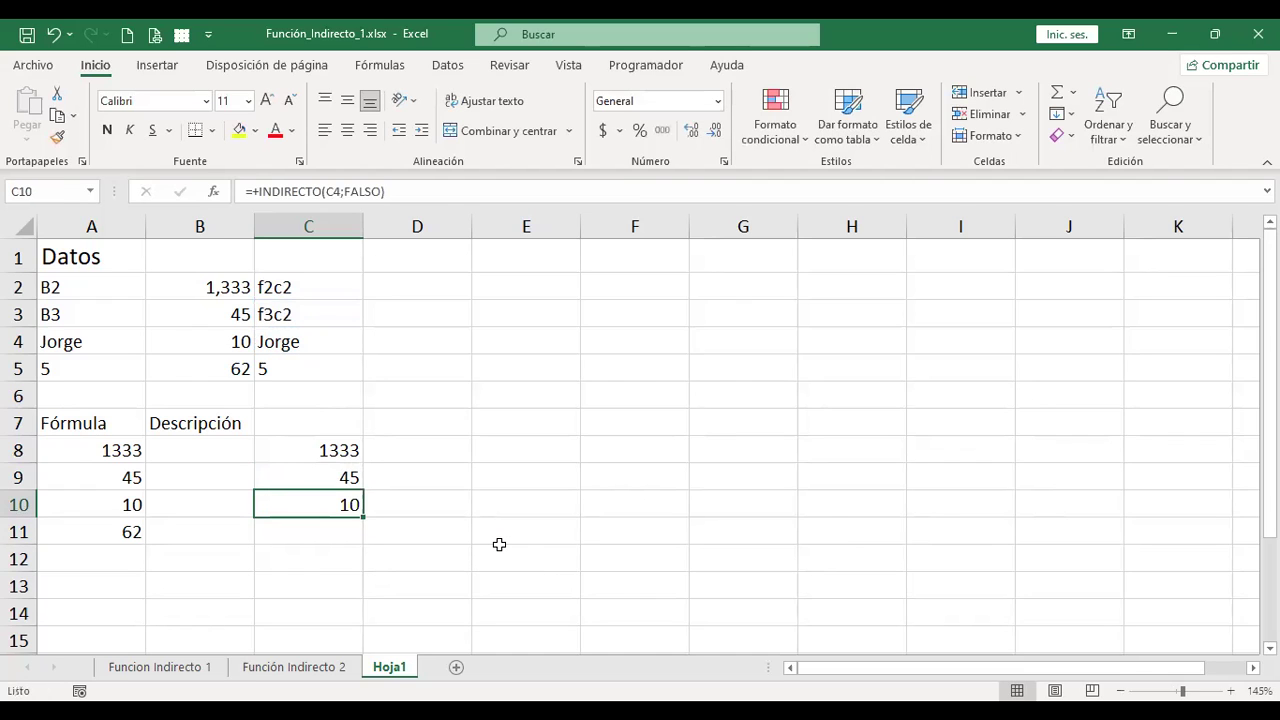
key(F2)
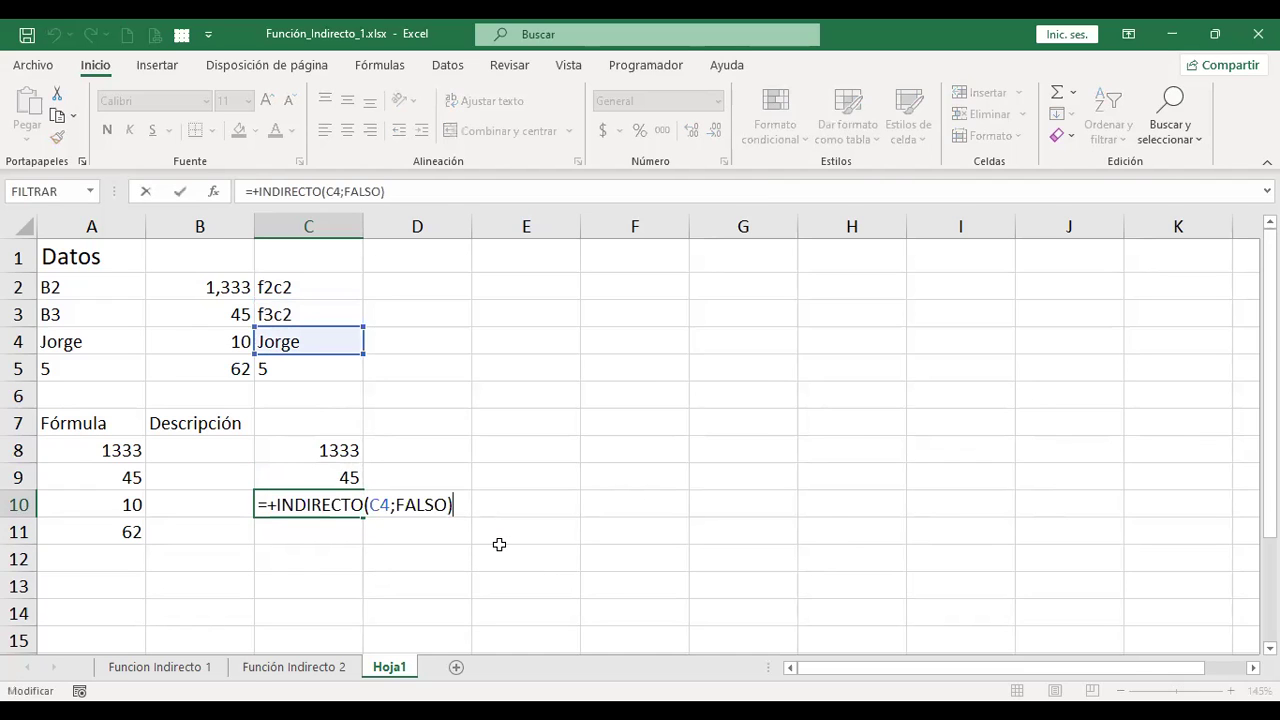
click(380, 504)
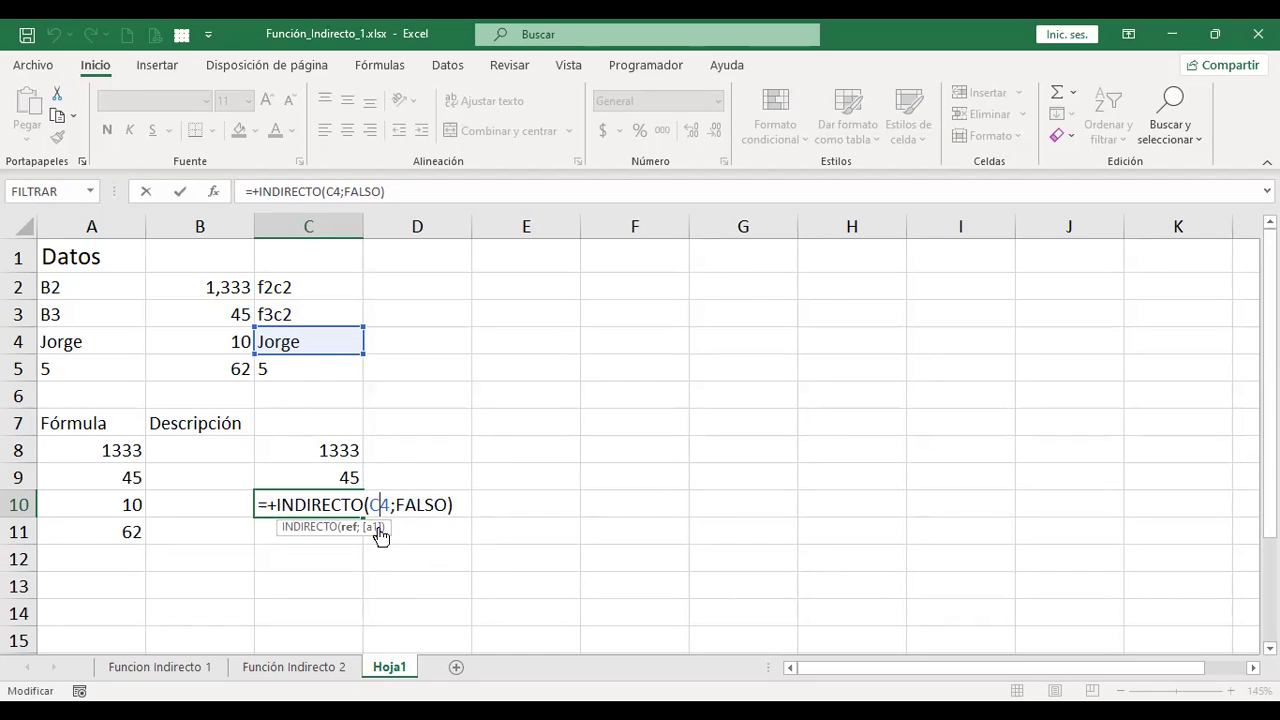
drag(290, 330, 305, 357)
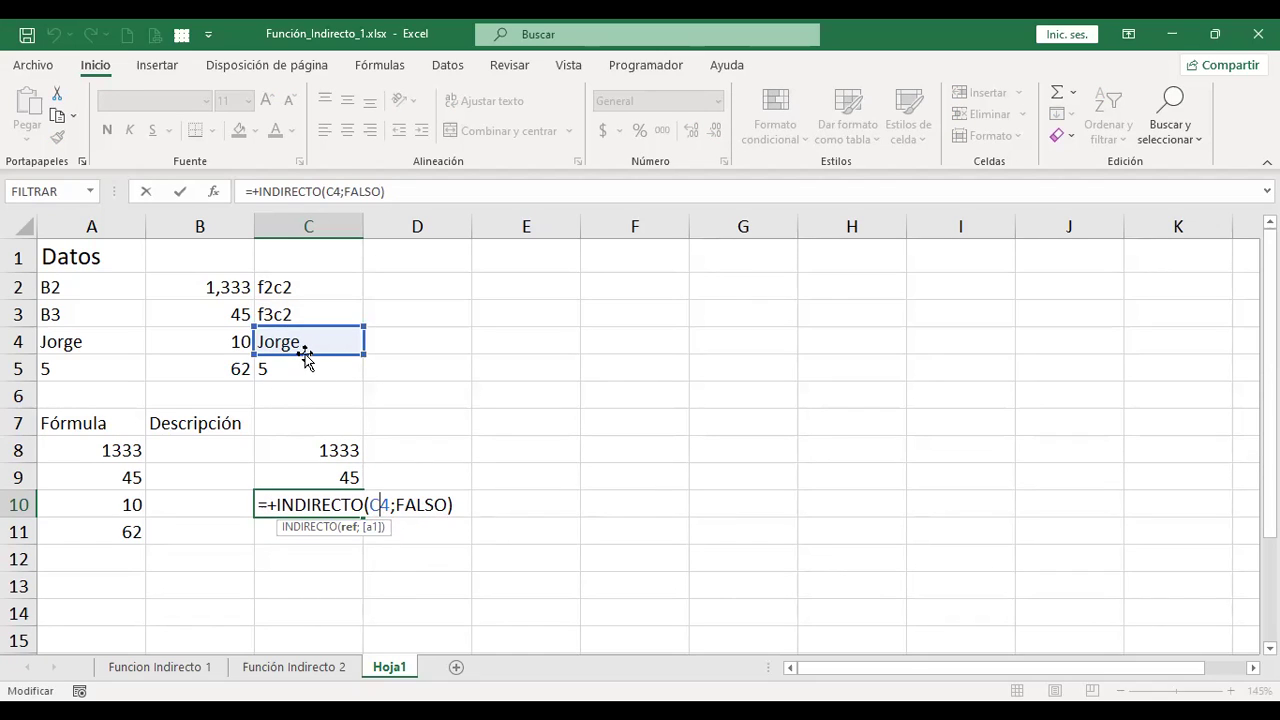
key(Return)
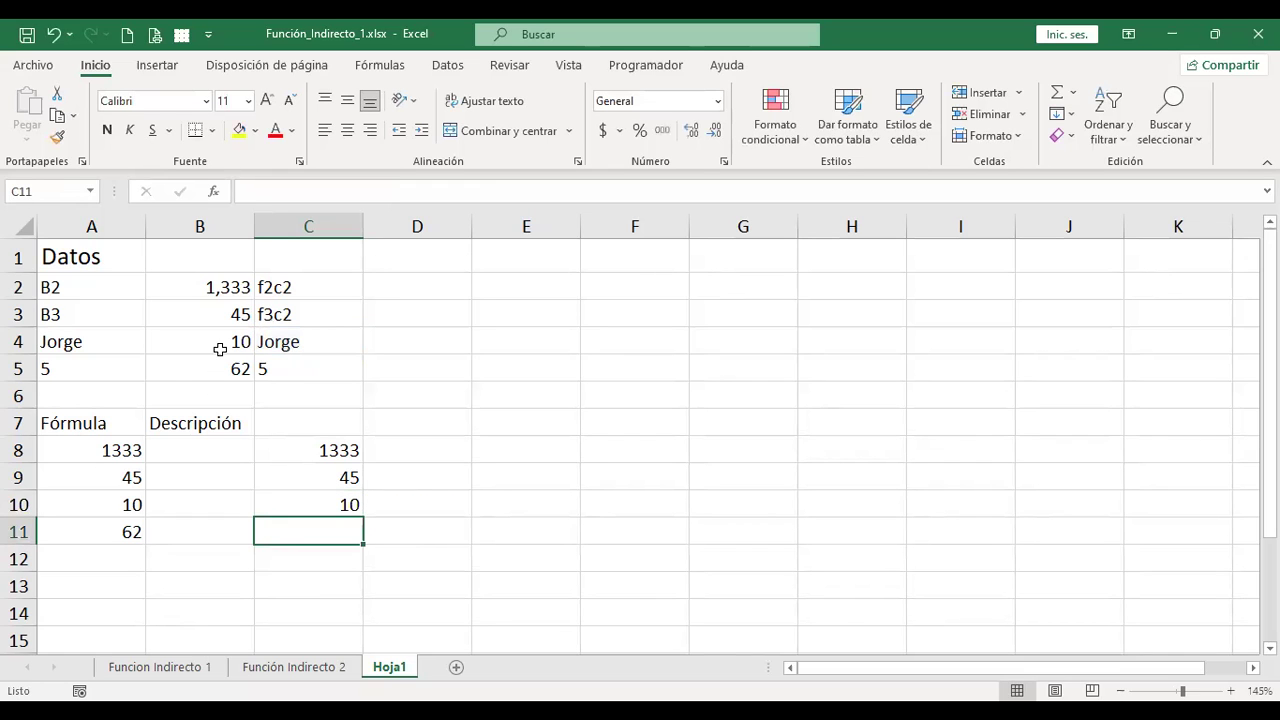
click(218, 345)
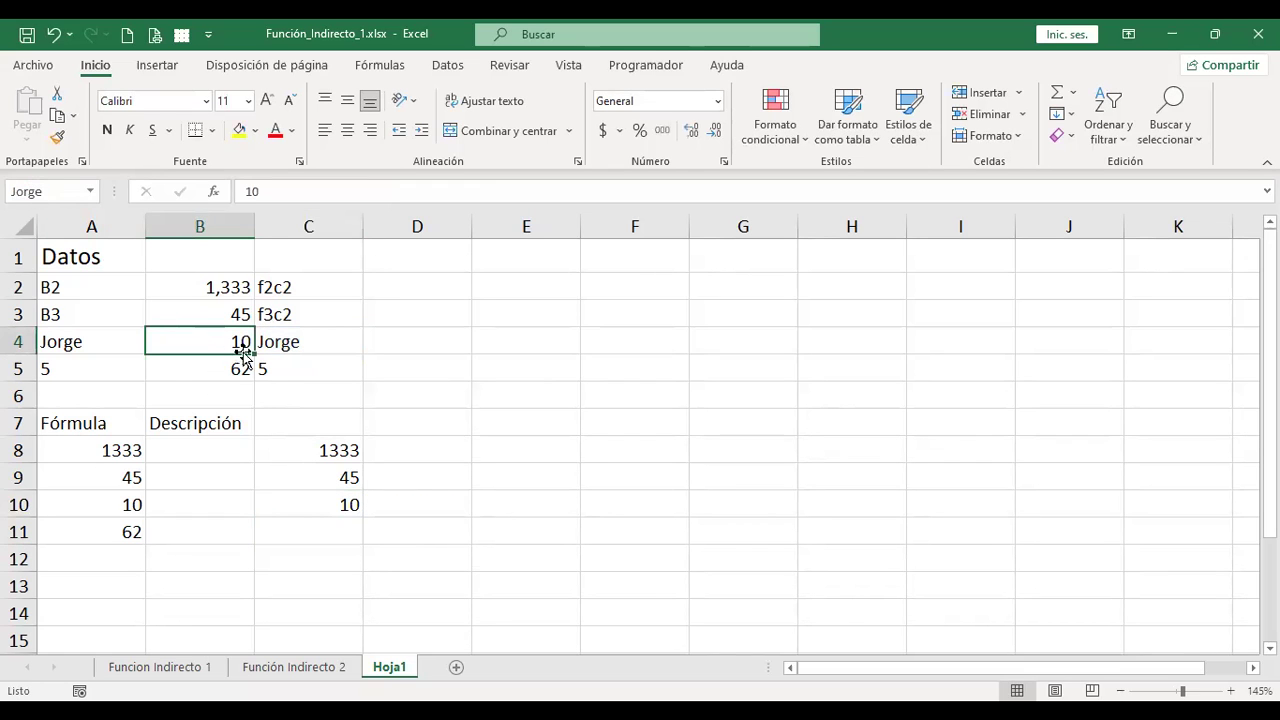
click(313, 528)
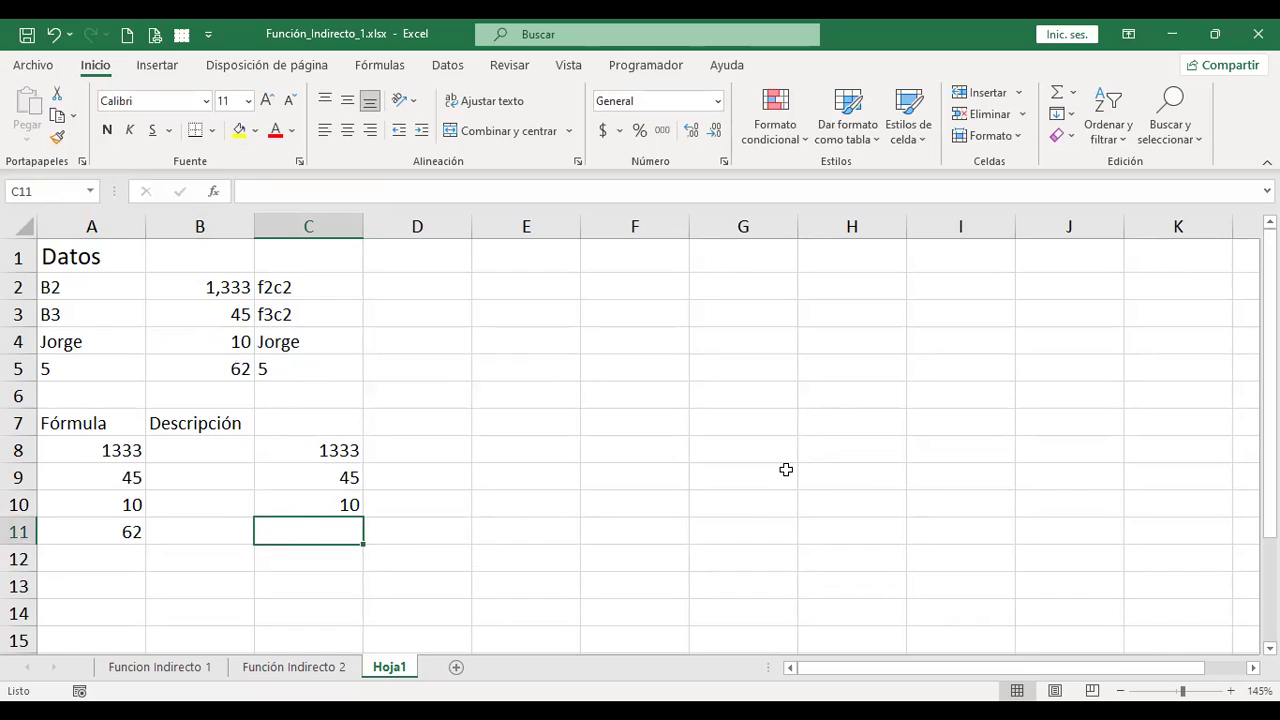
text(+)
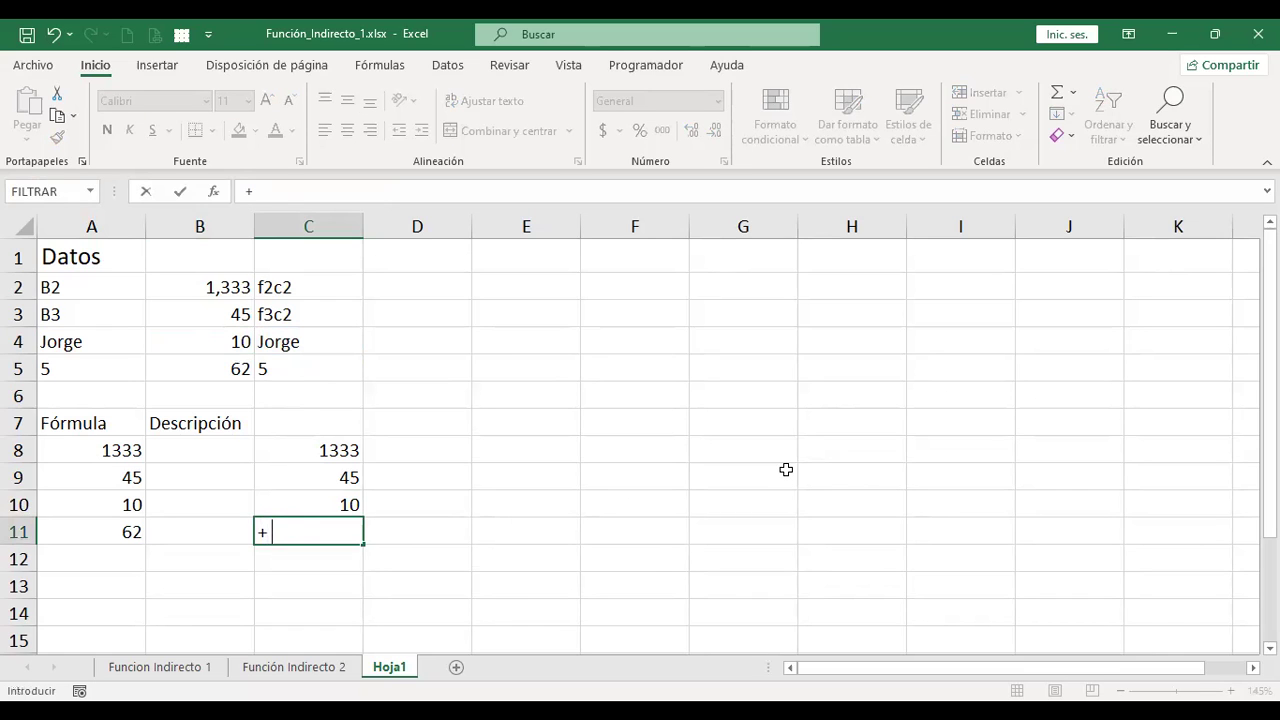
text(indire)
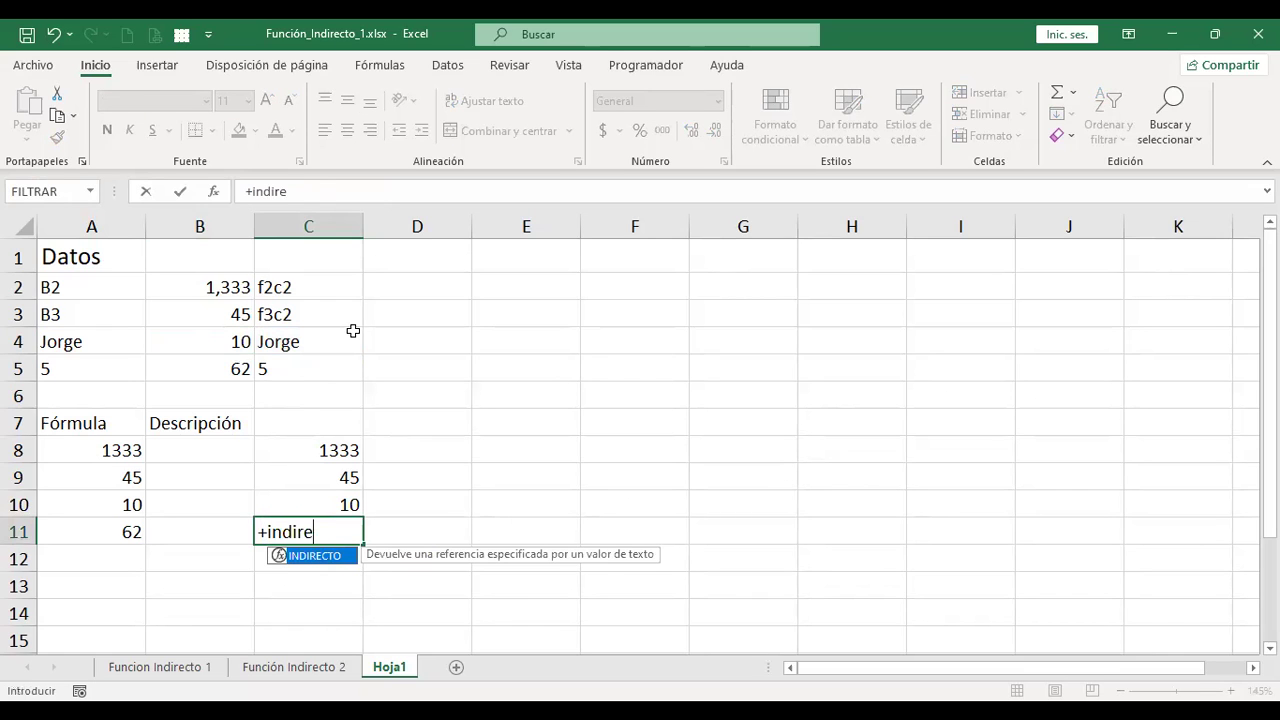
key(Tab)
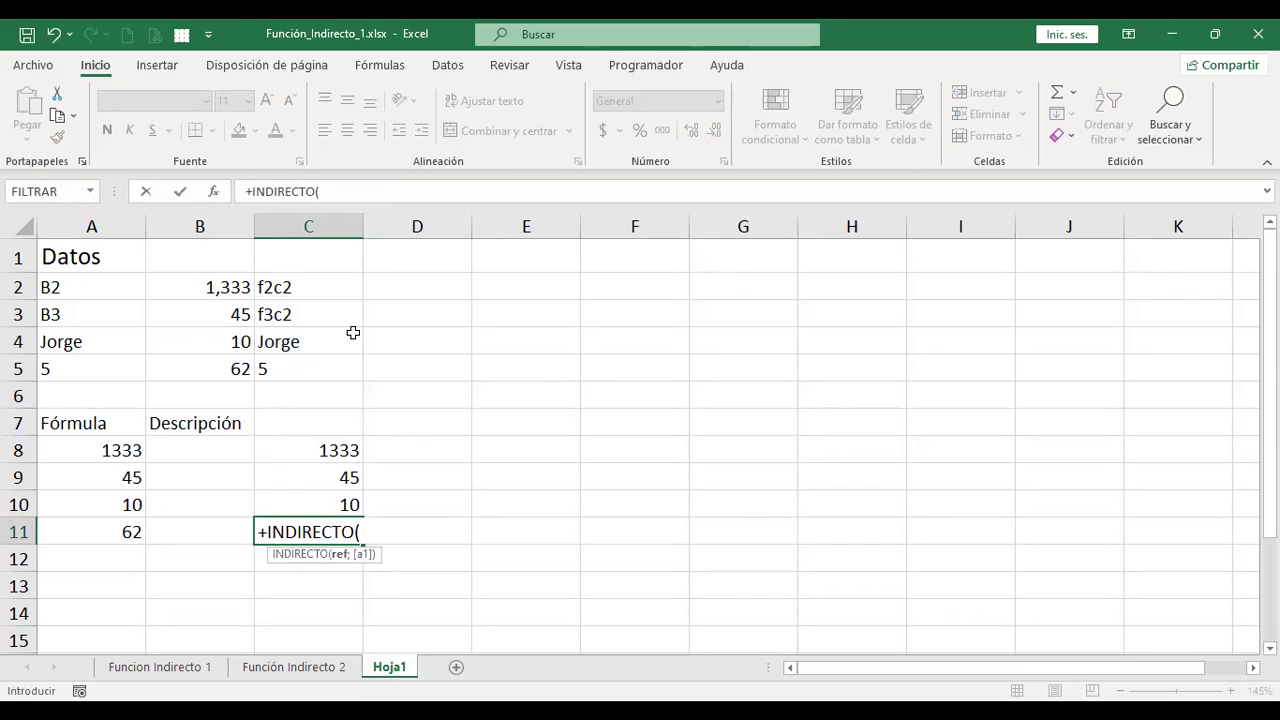
click(317, 365)
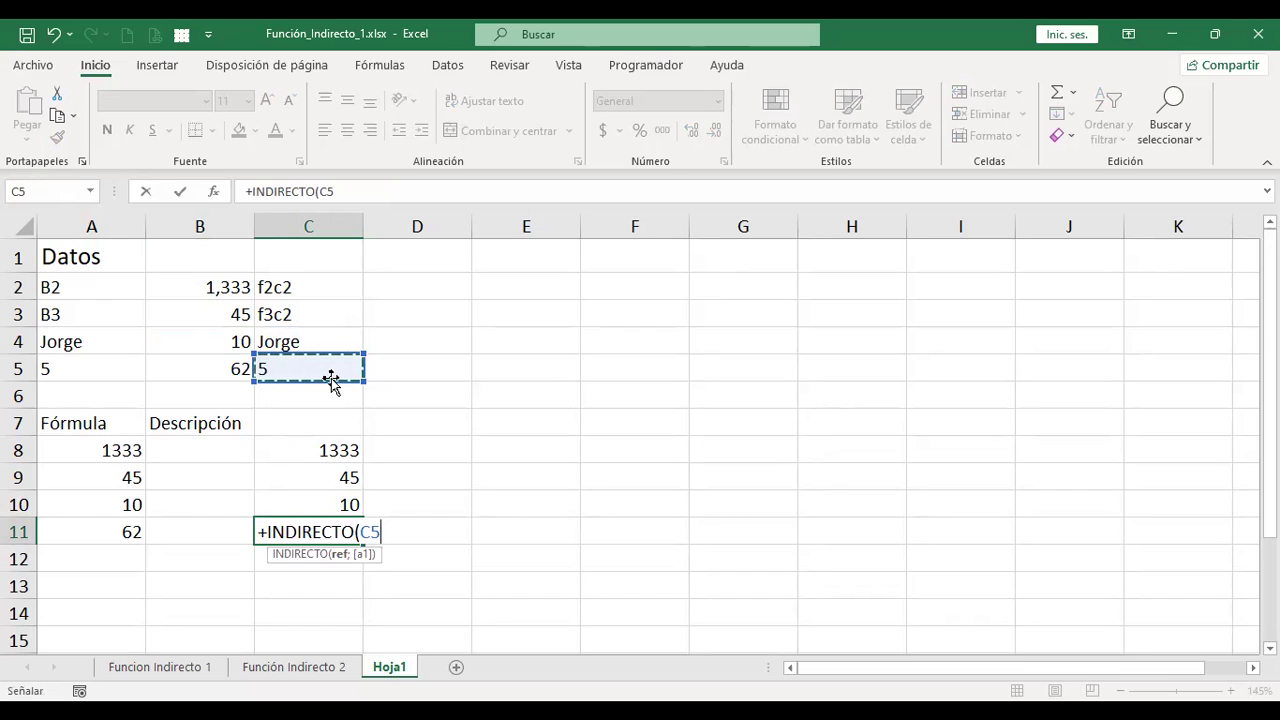
key(Escape)
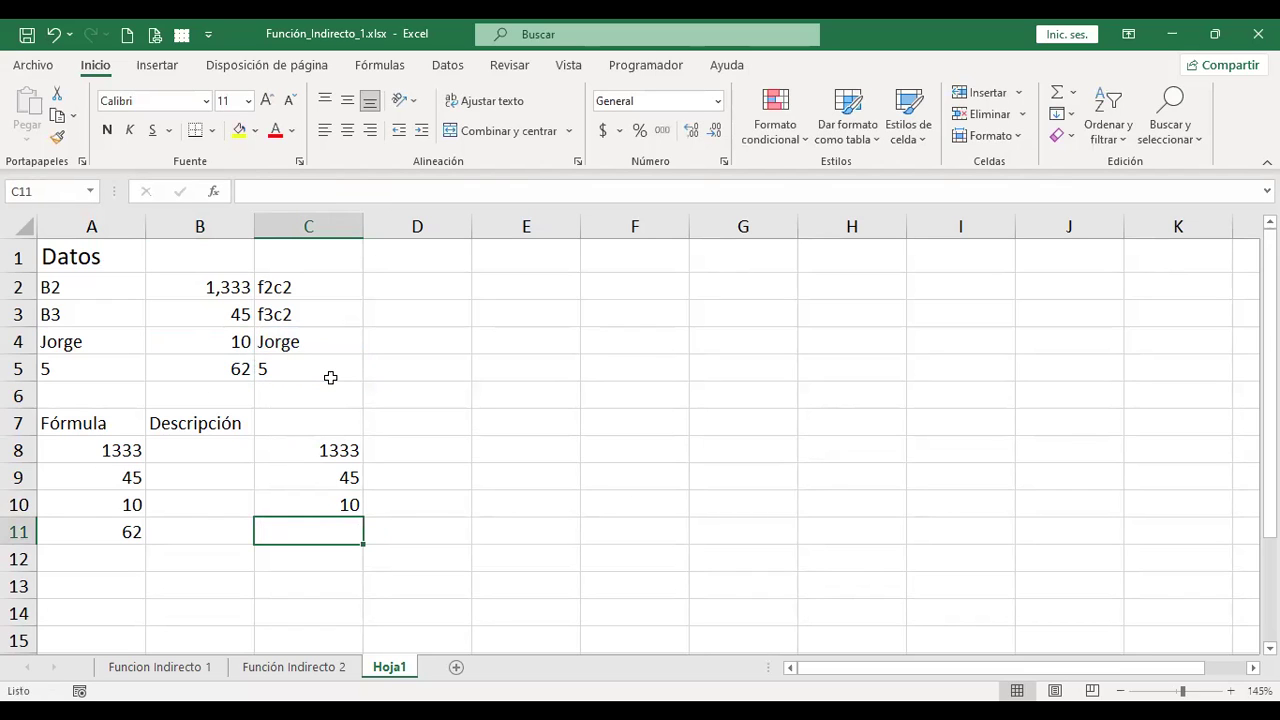
key(Up)
key(Up)
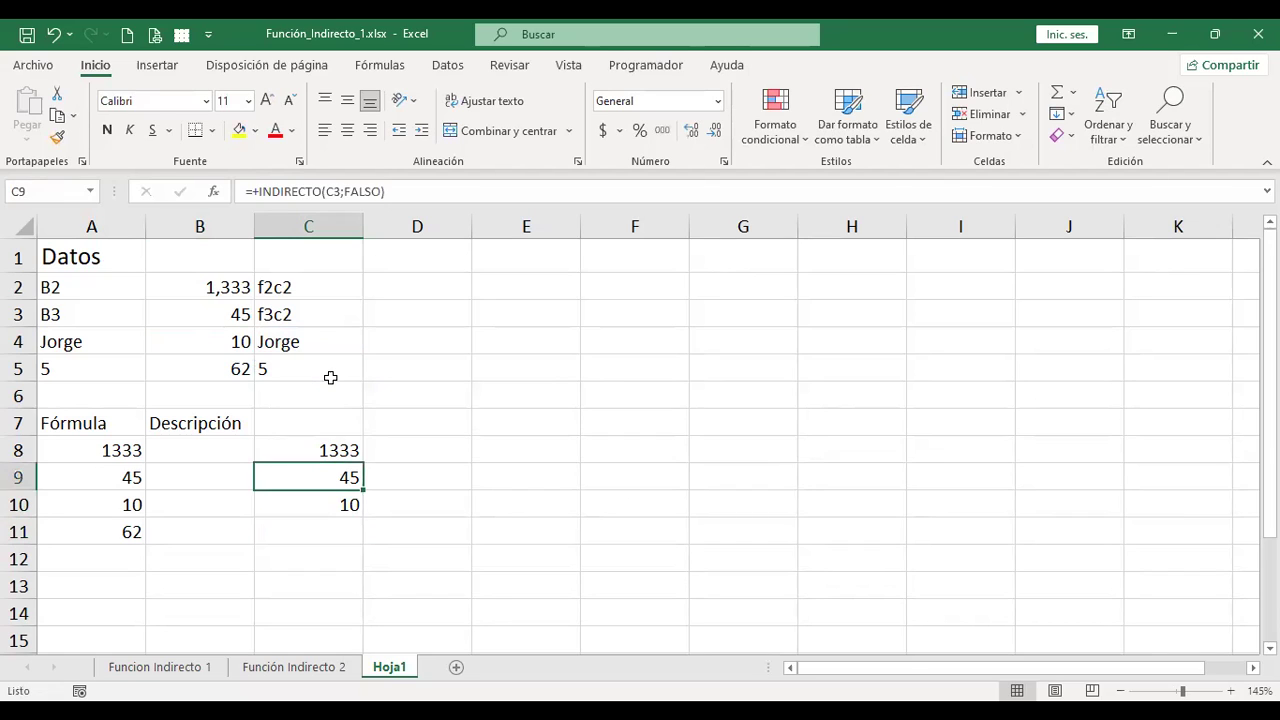
key(Up)
key(Up)
key(Up)
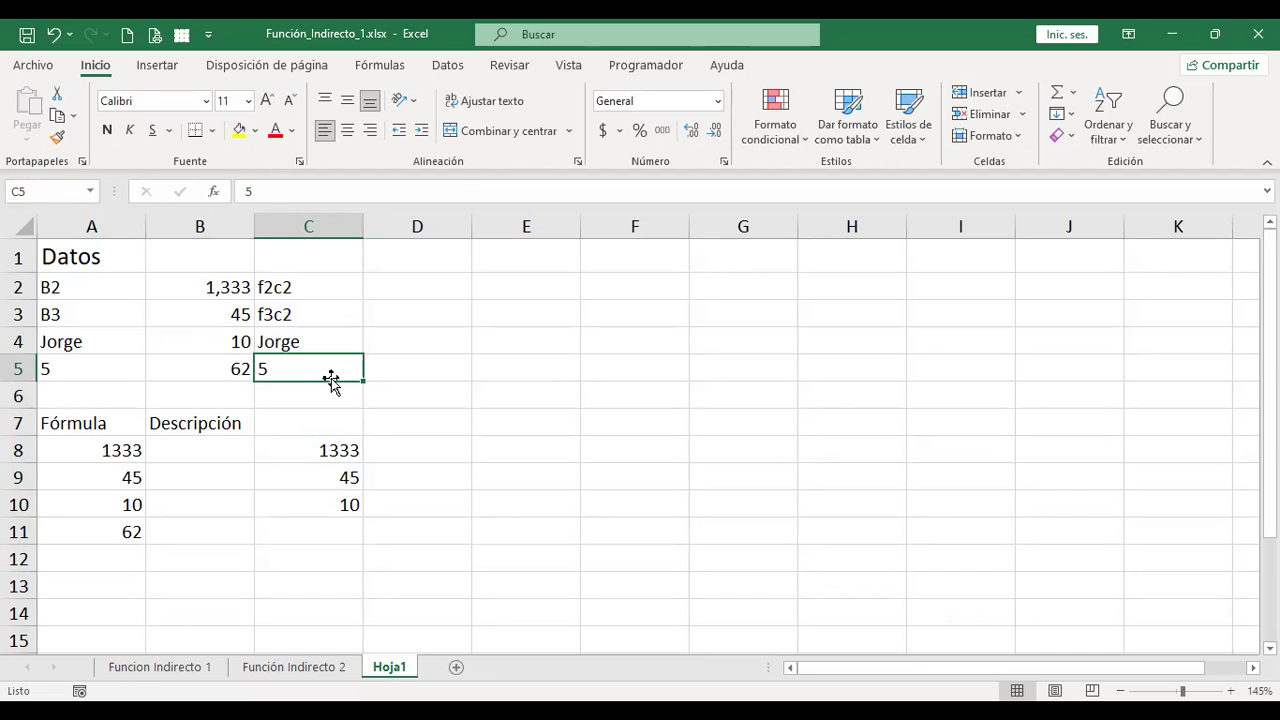
click(222, 366)
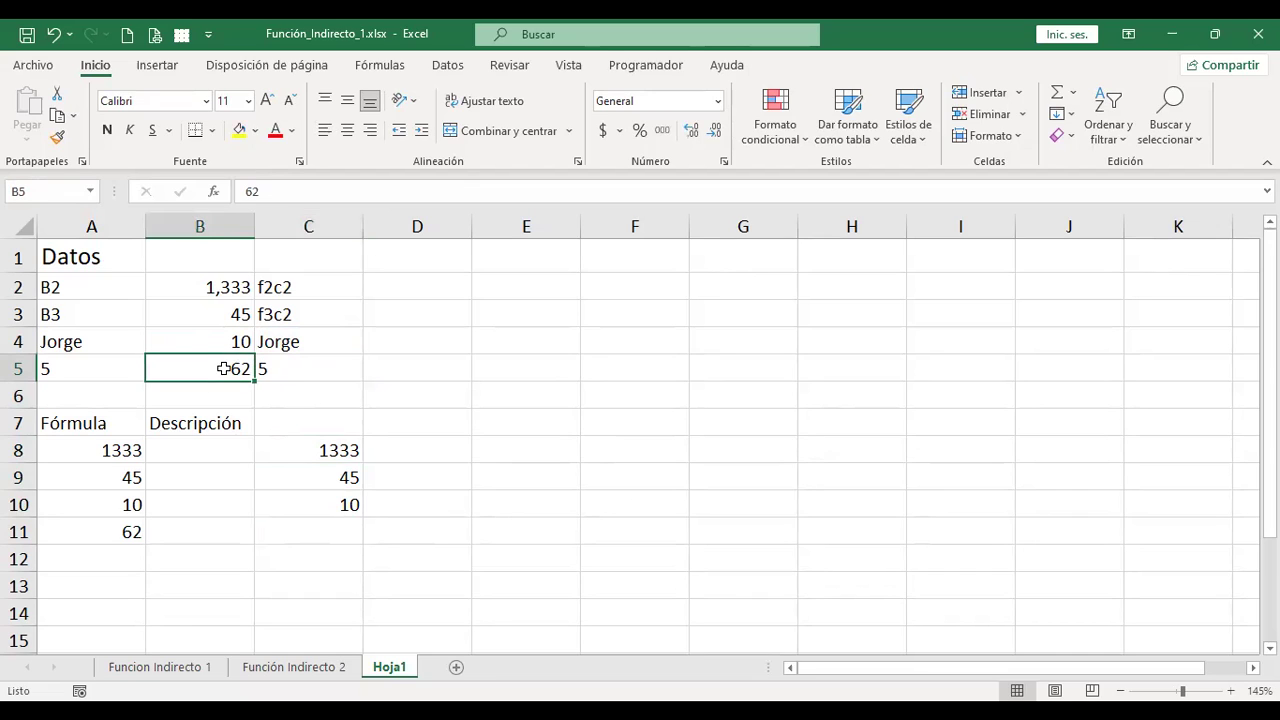
click(295, 363)
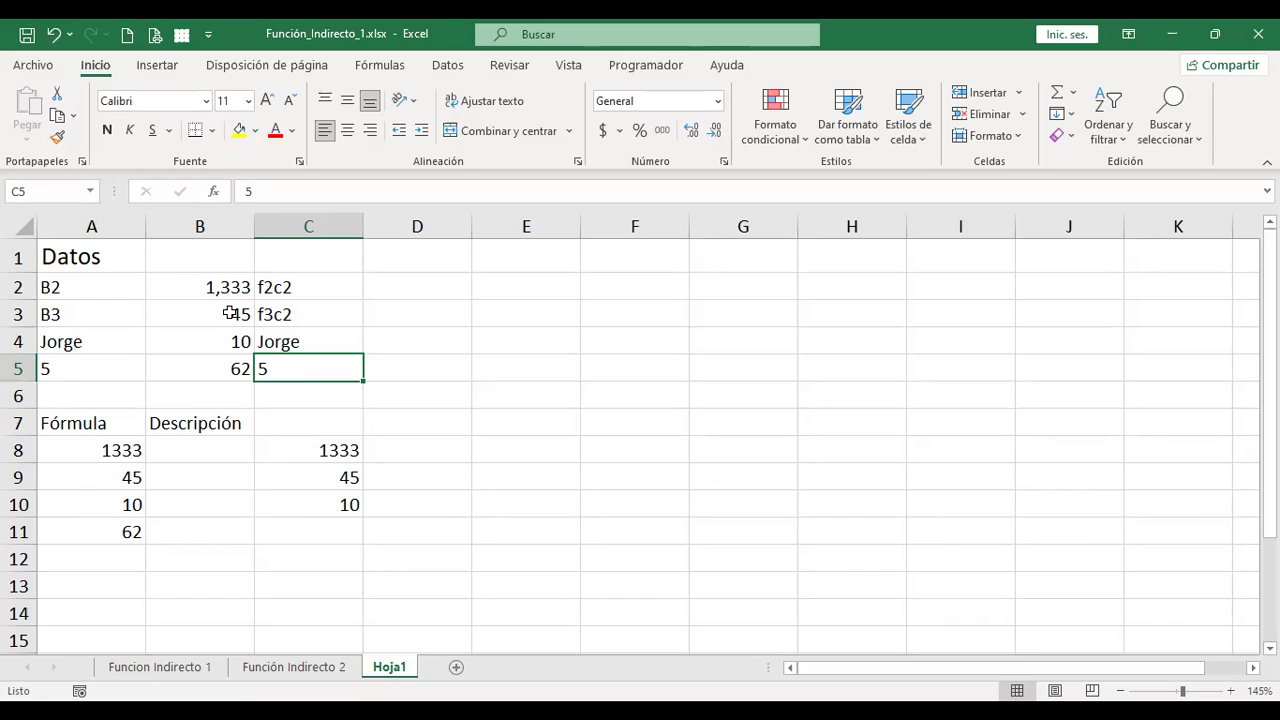
Type f5c2 in C5 and enter =+INDIRECTO(C5;FALSO) in C11, returning 62
text(f5c2)
key(Return)
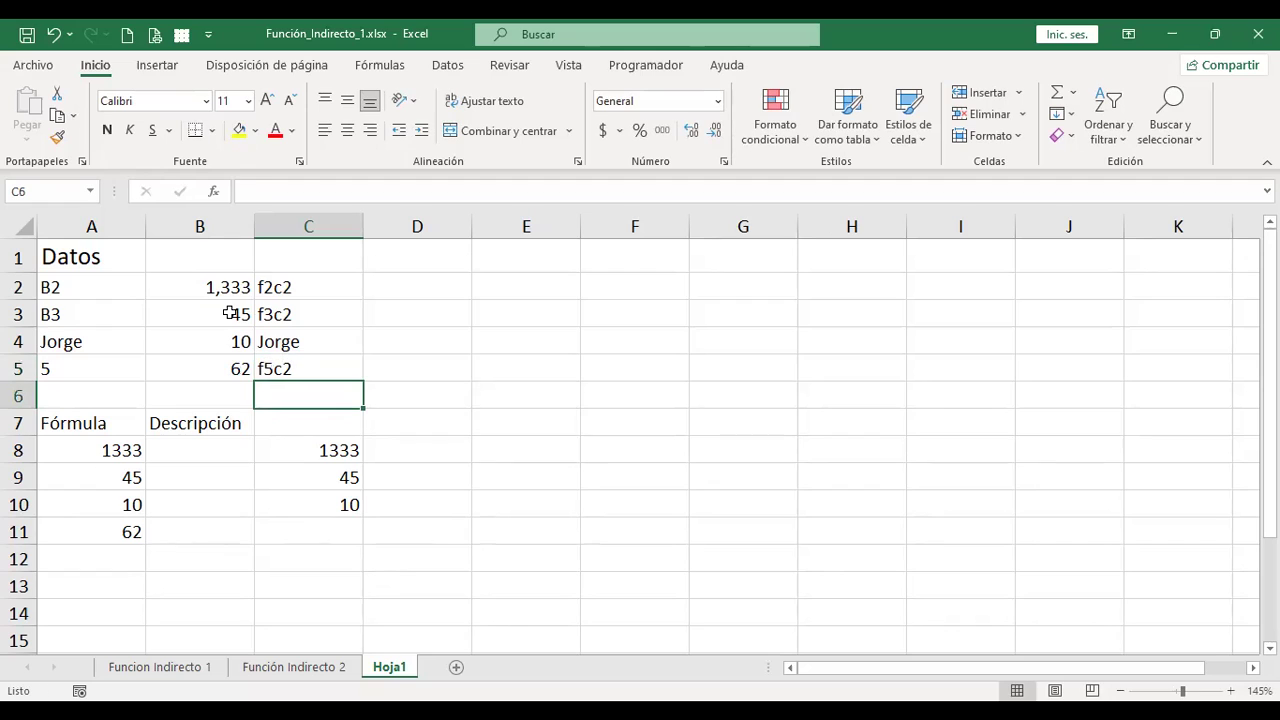
click(302, 529)
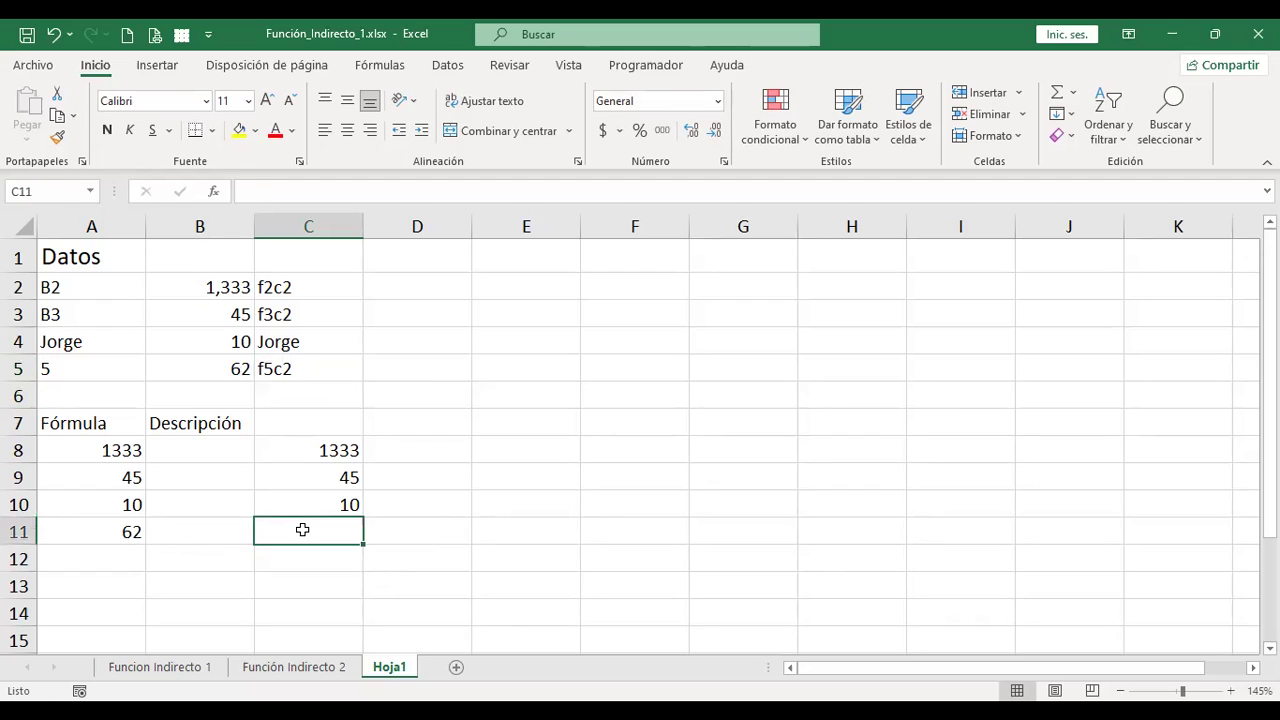
text(+indire)
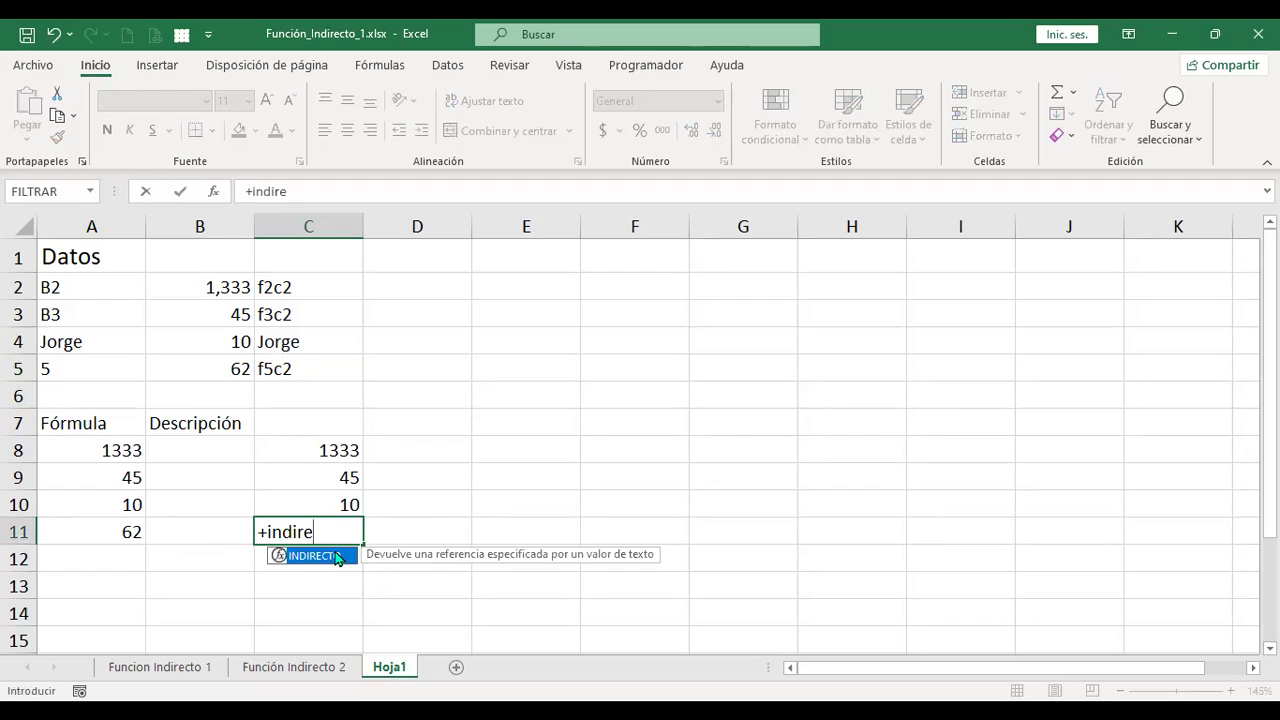
double_click(335, 563)
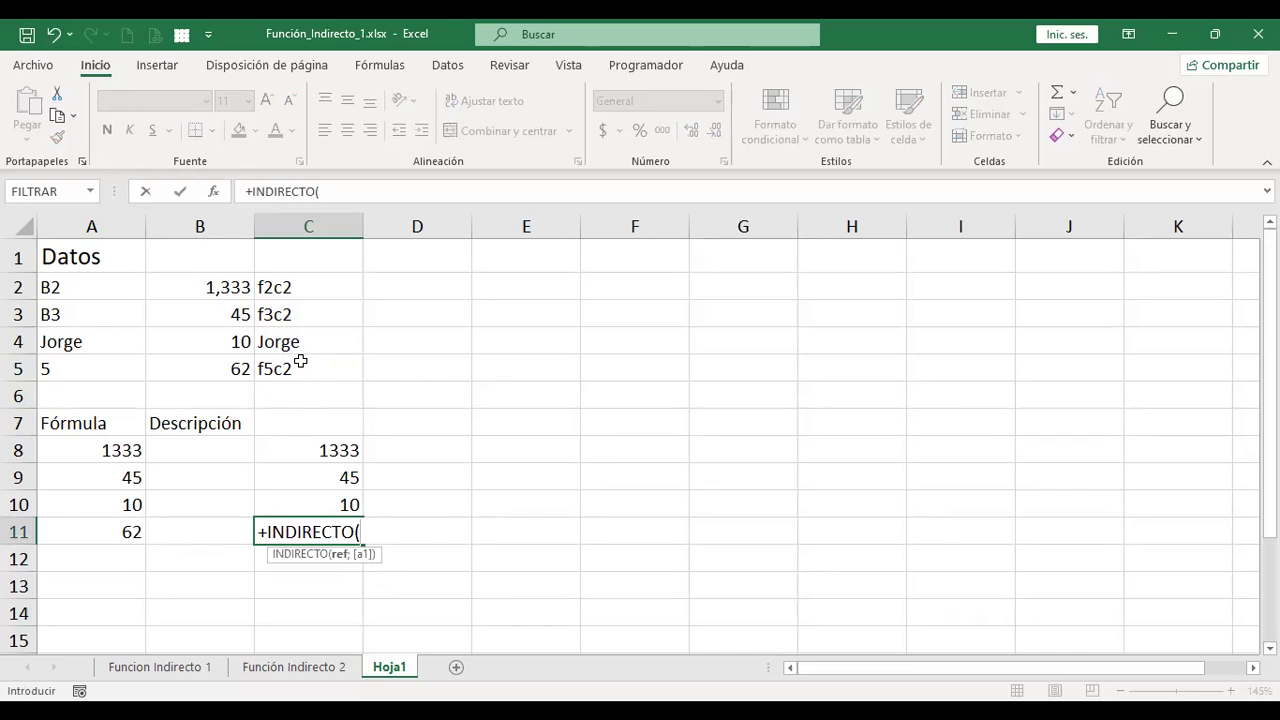
click(318, 366)
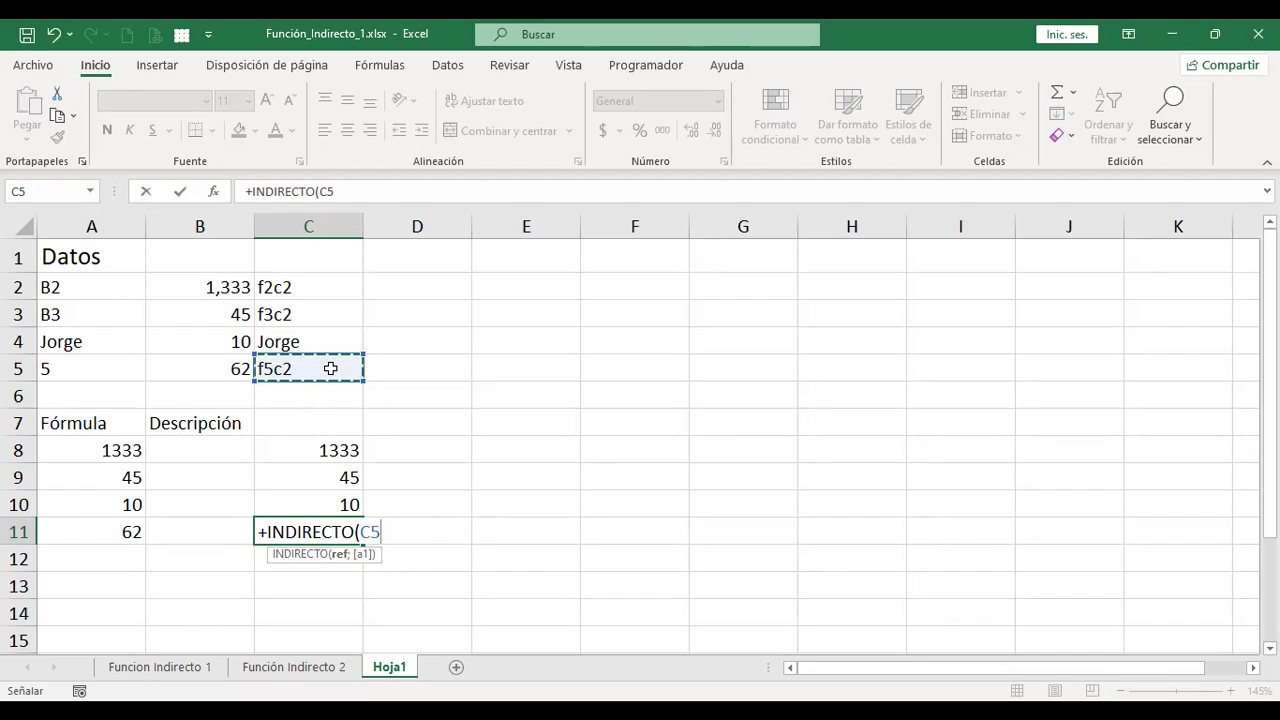
text(;)
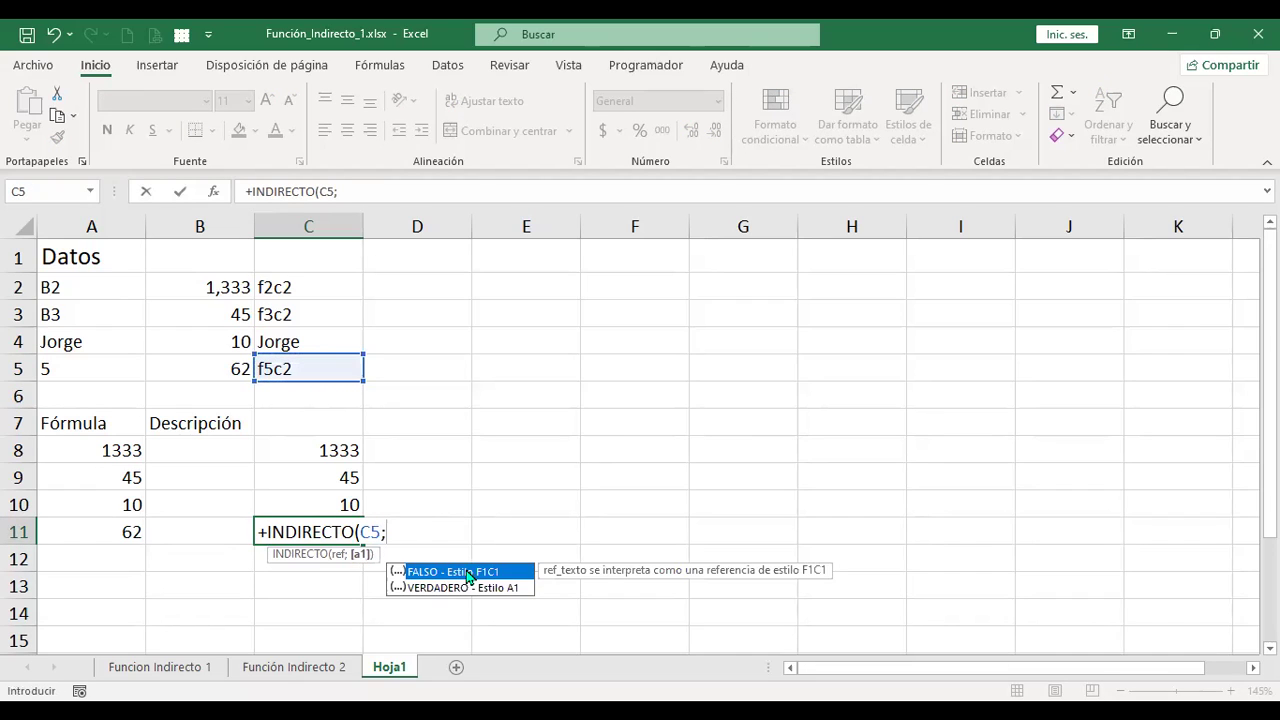
double_click(465, 569)
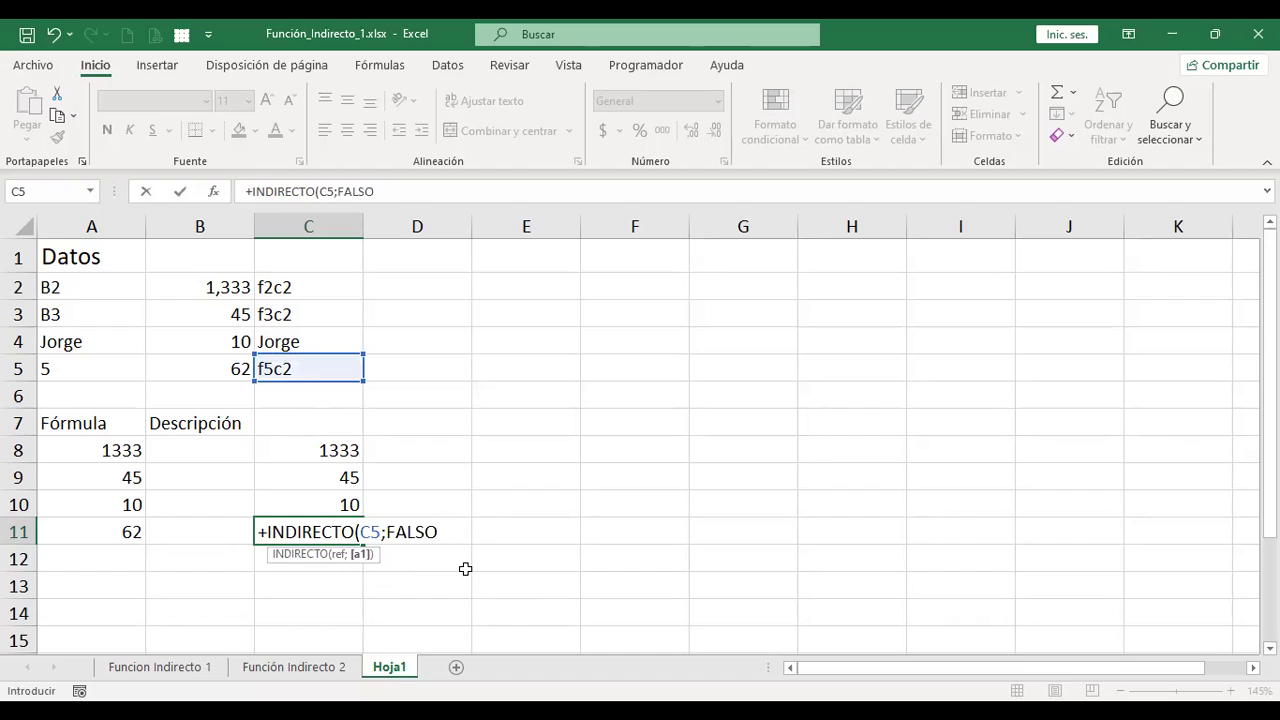
key(Return)
key(Up)
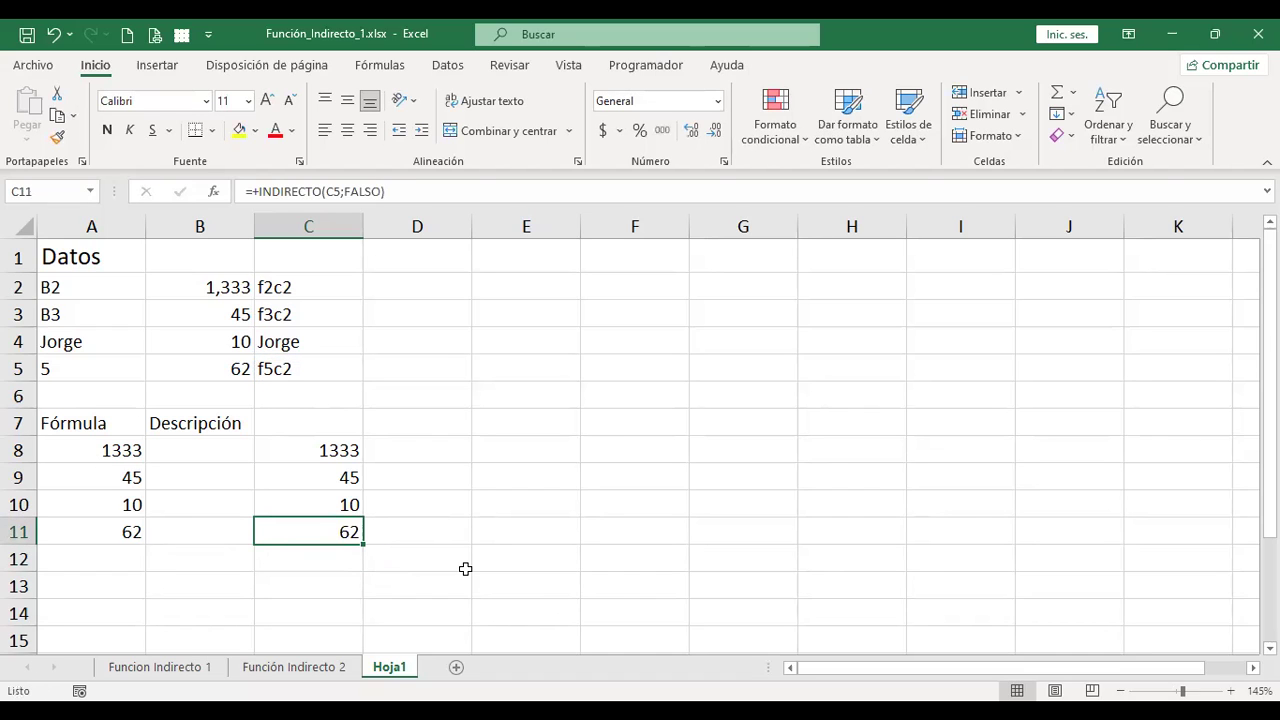
key(Left)
key(Left)
key(Up)
key(Up)
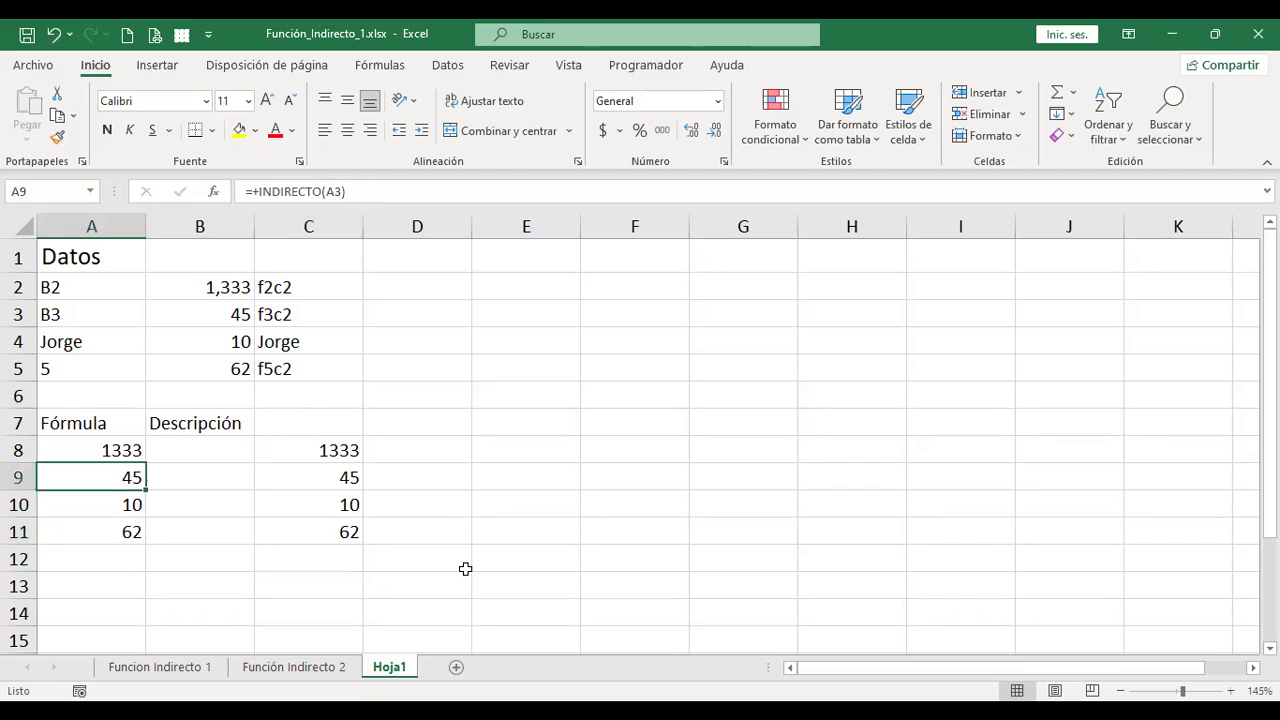
key(Up)
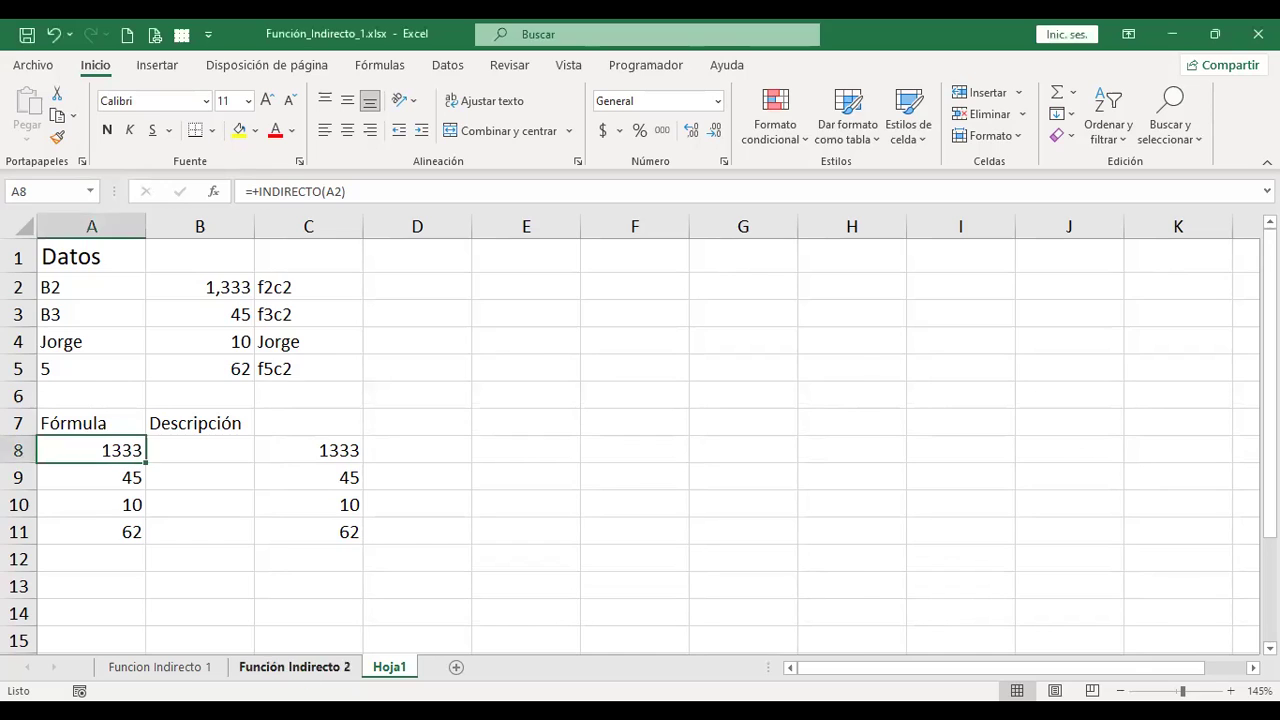
click(293, 667)
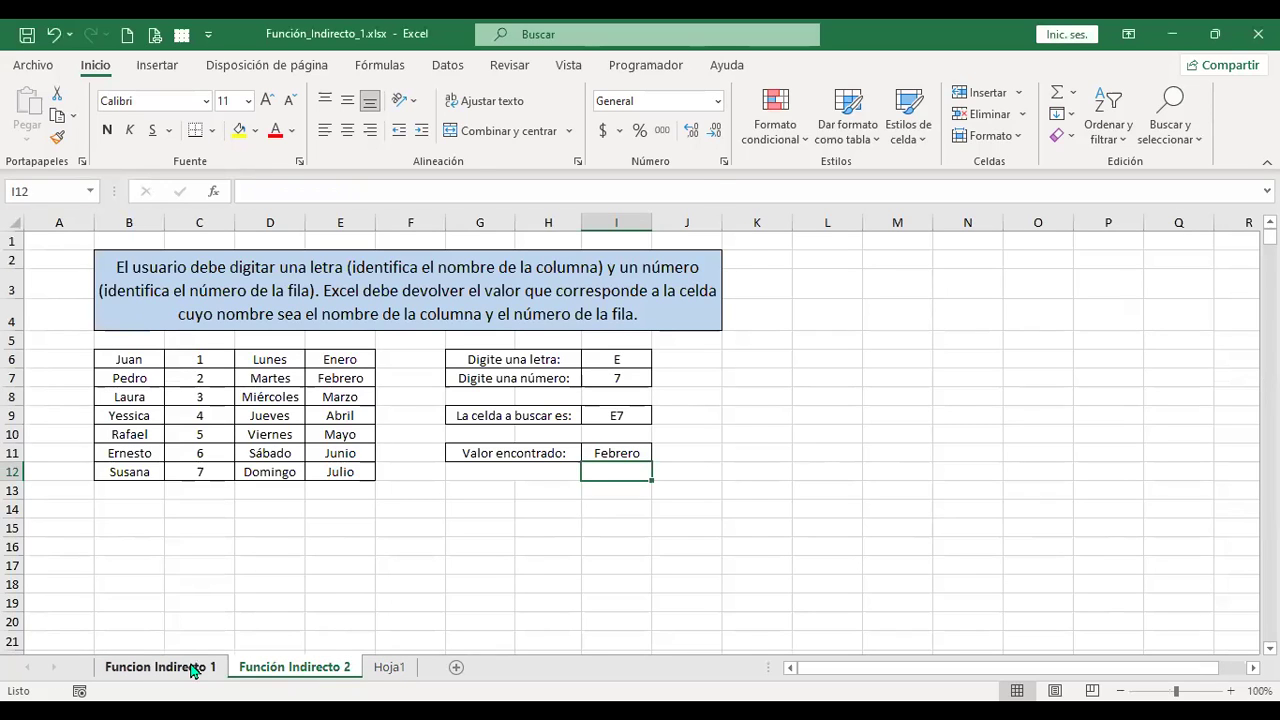
click(193, 668)
click(390, 667)
click(276, 477)
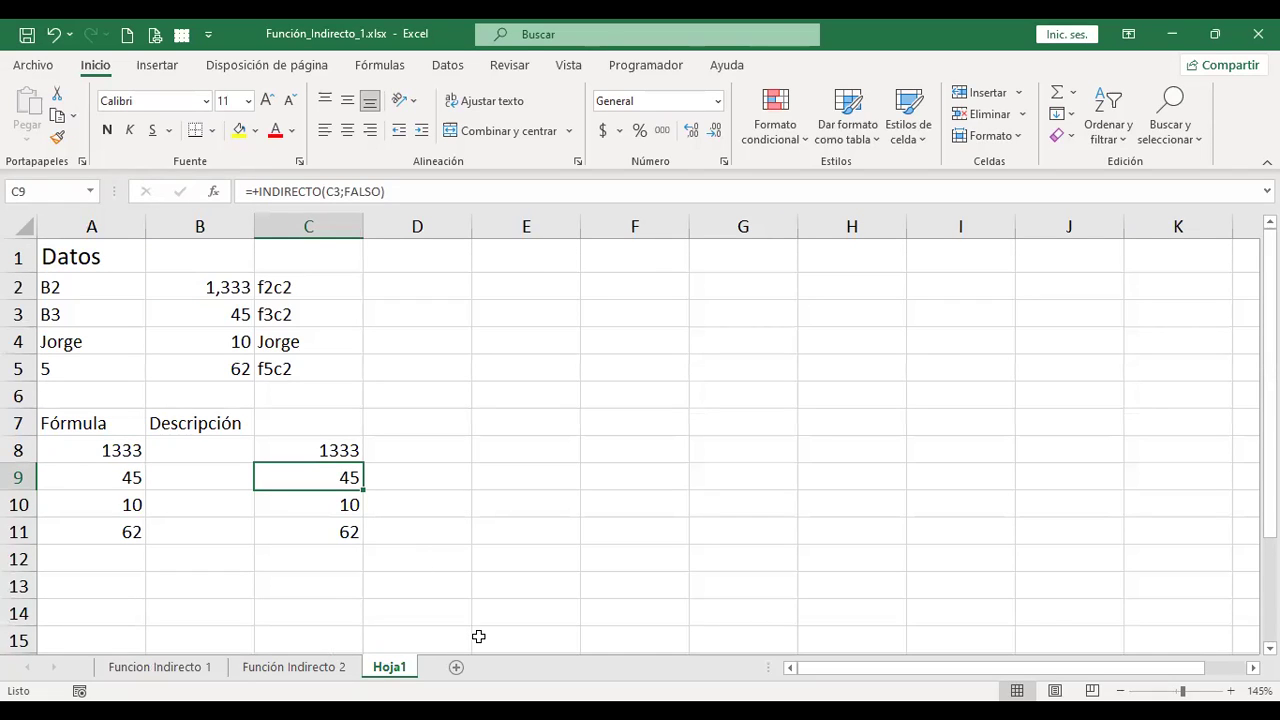
Add a new sheet Hoja2 and set its whole-sheet font size to 14
click(456, 667)
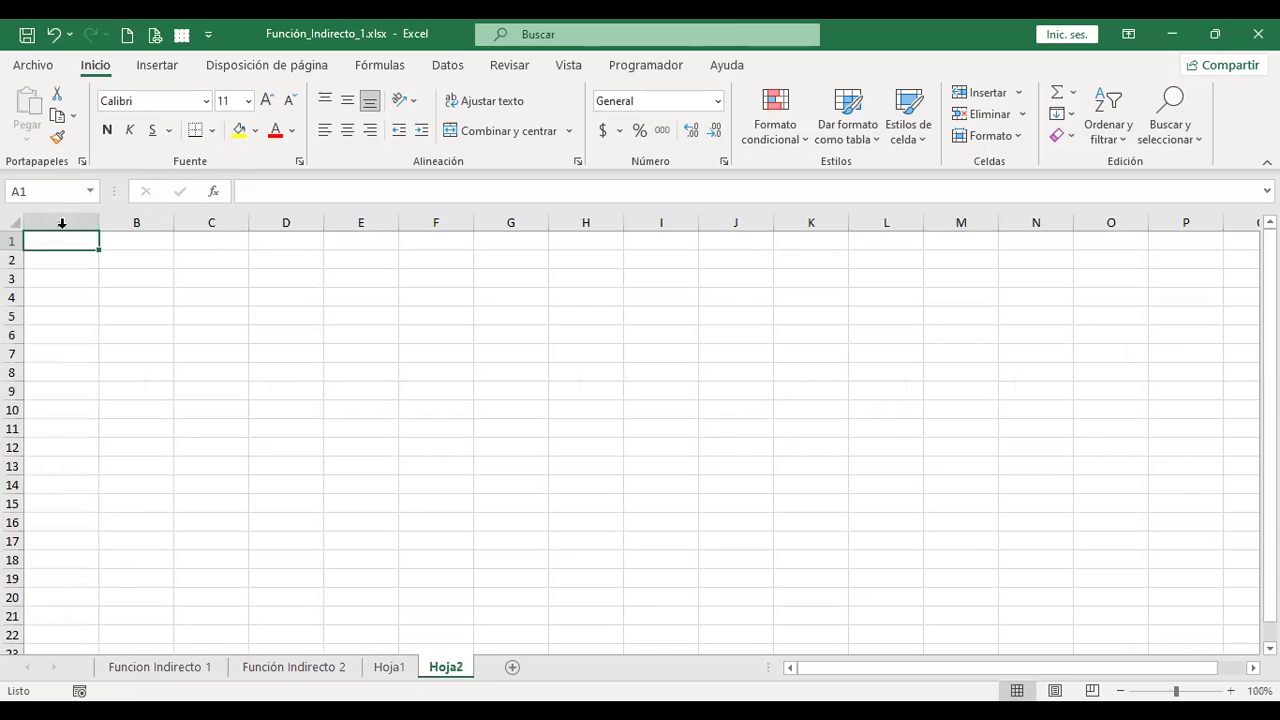
click(10, 218)
click(268, 100)
click(268, 100)
scroll(514, 508, up, 1)
scroll(514, 508, up, 1)
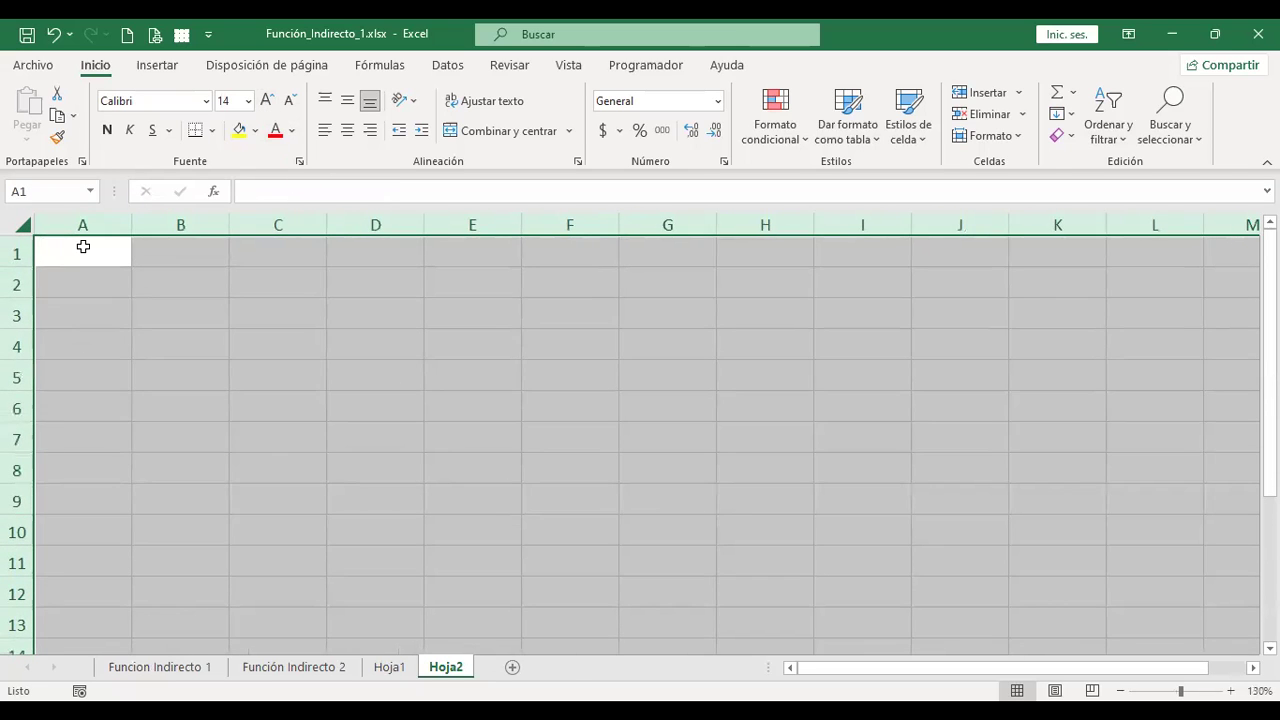
click(80, 250)
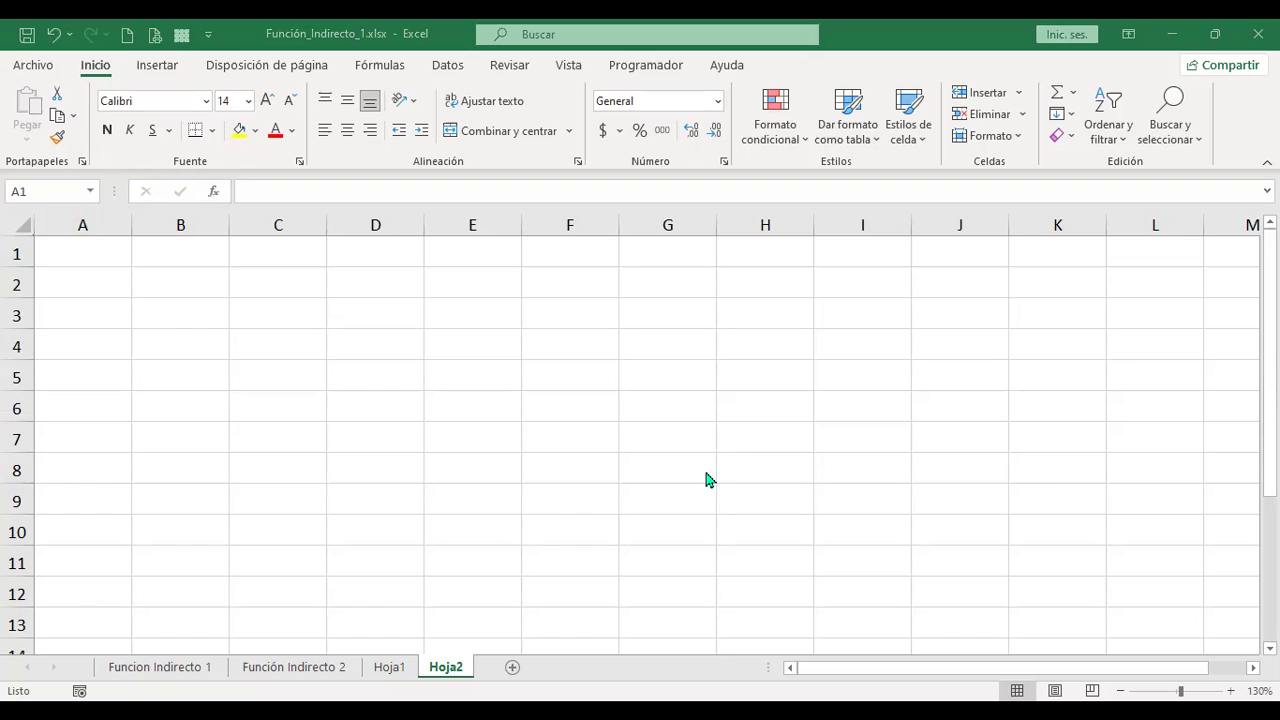
Look through the sheets, then select B3 on Funcion Indirecto 1 to view its formula
click(377, 672)
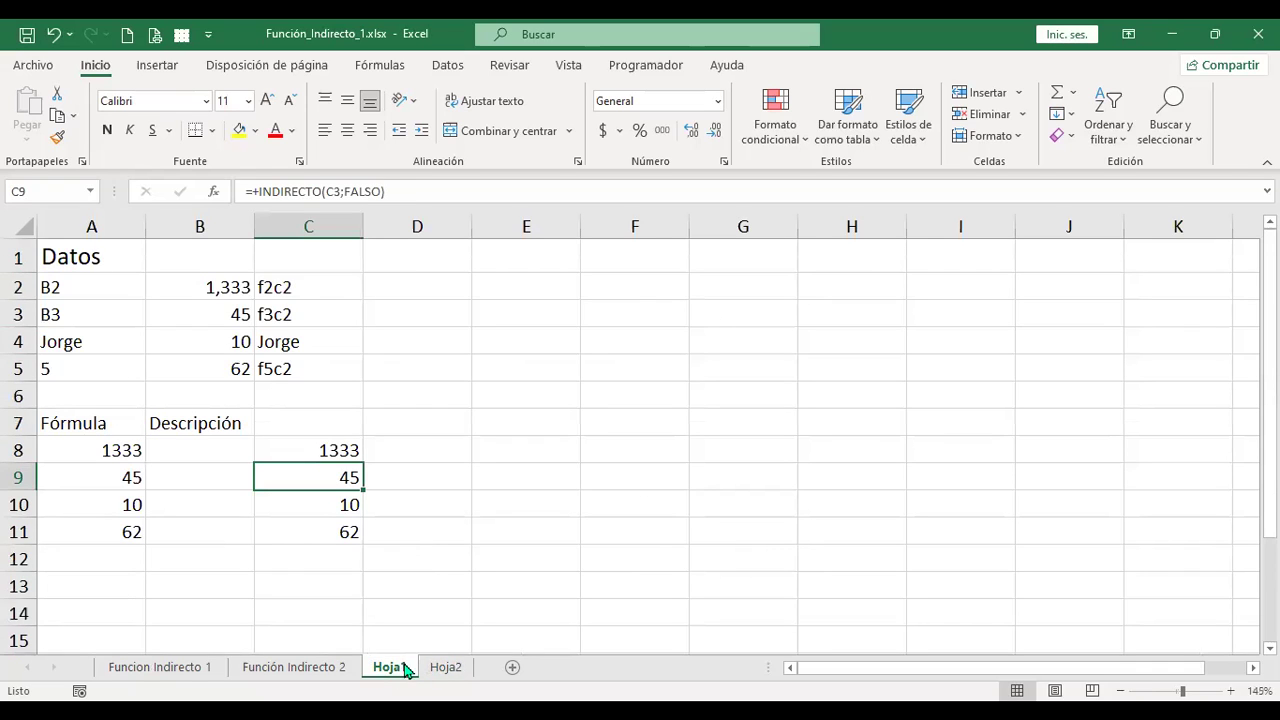
click(453, 672)
click(395, 672)
click(446, 672)
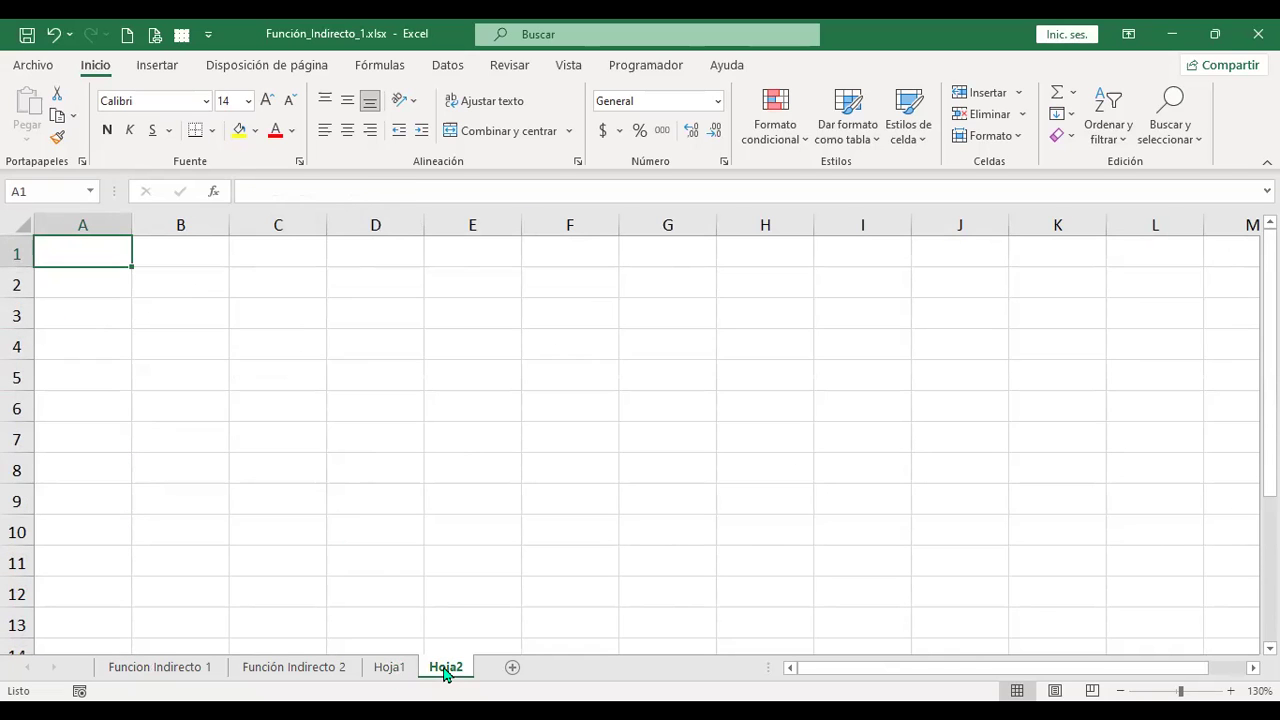
click(395, 672)
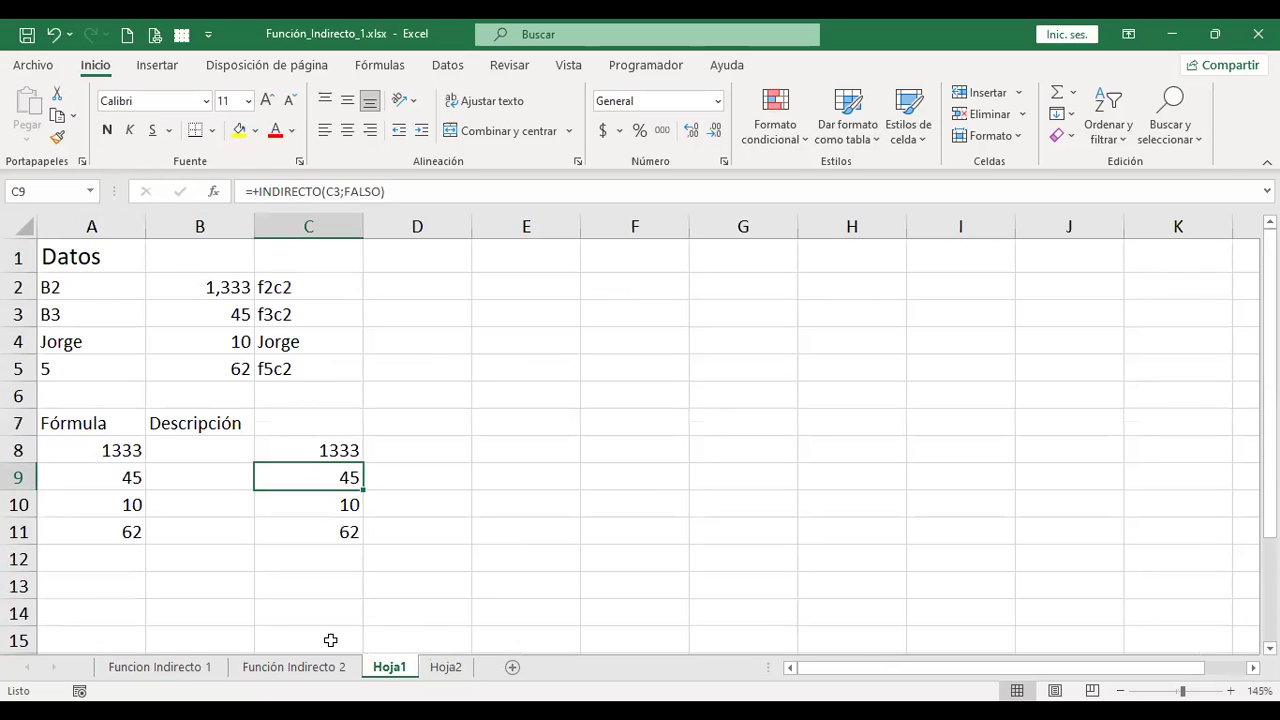
click(322, 670)
click(206, 673)
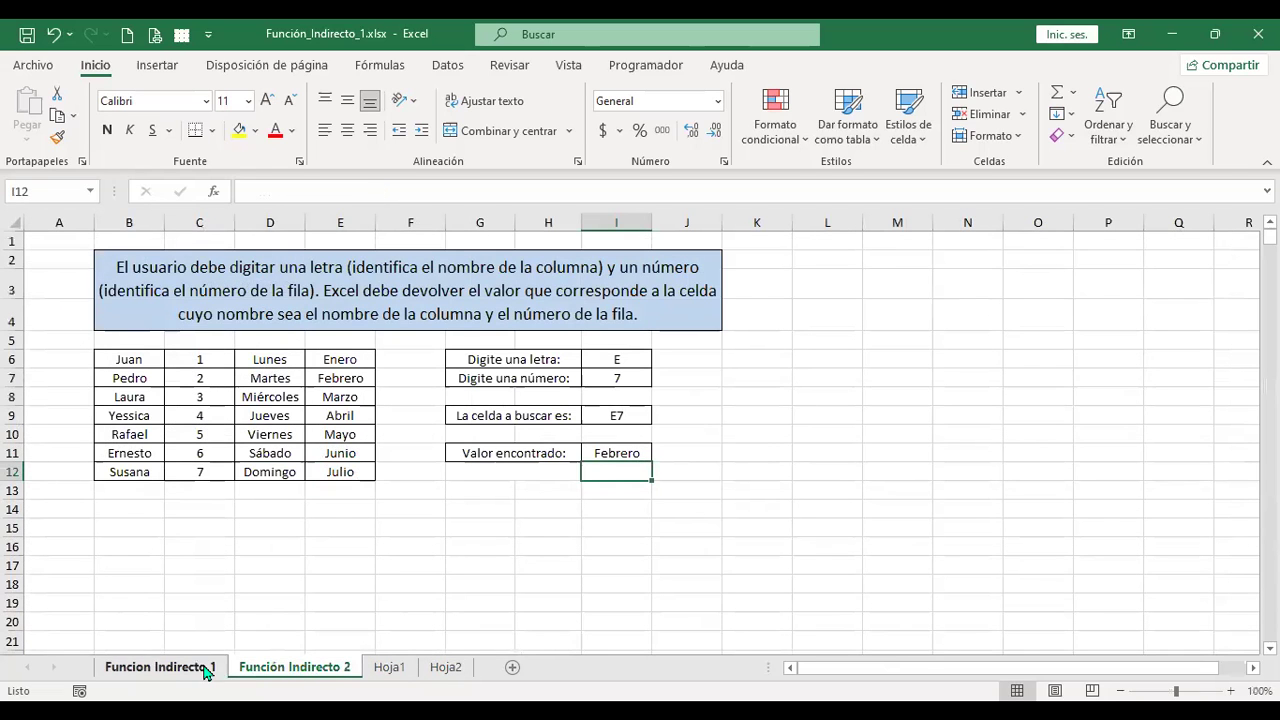
click(544, 492)
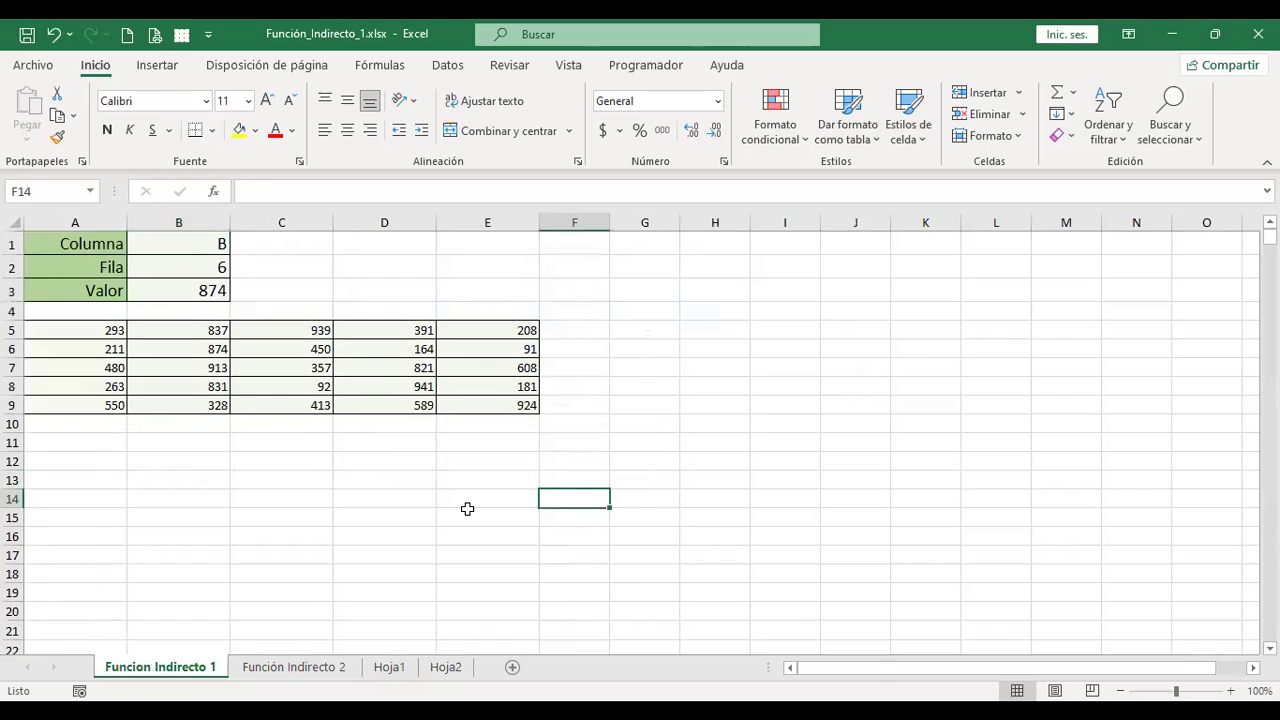
click(185, 292)
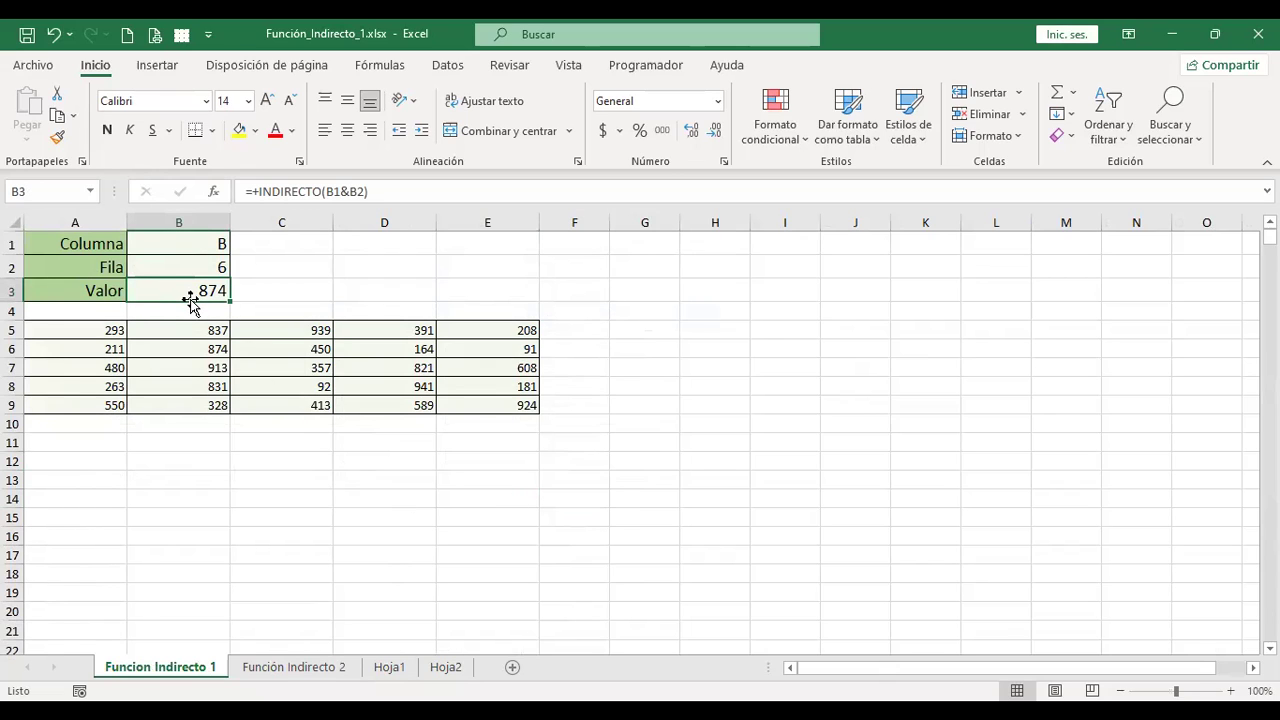
Enter =+'Funcion Indirecto 1'!B3 in Hoja2's A1 so it shows 874
click(444, 667)
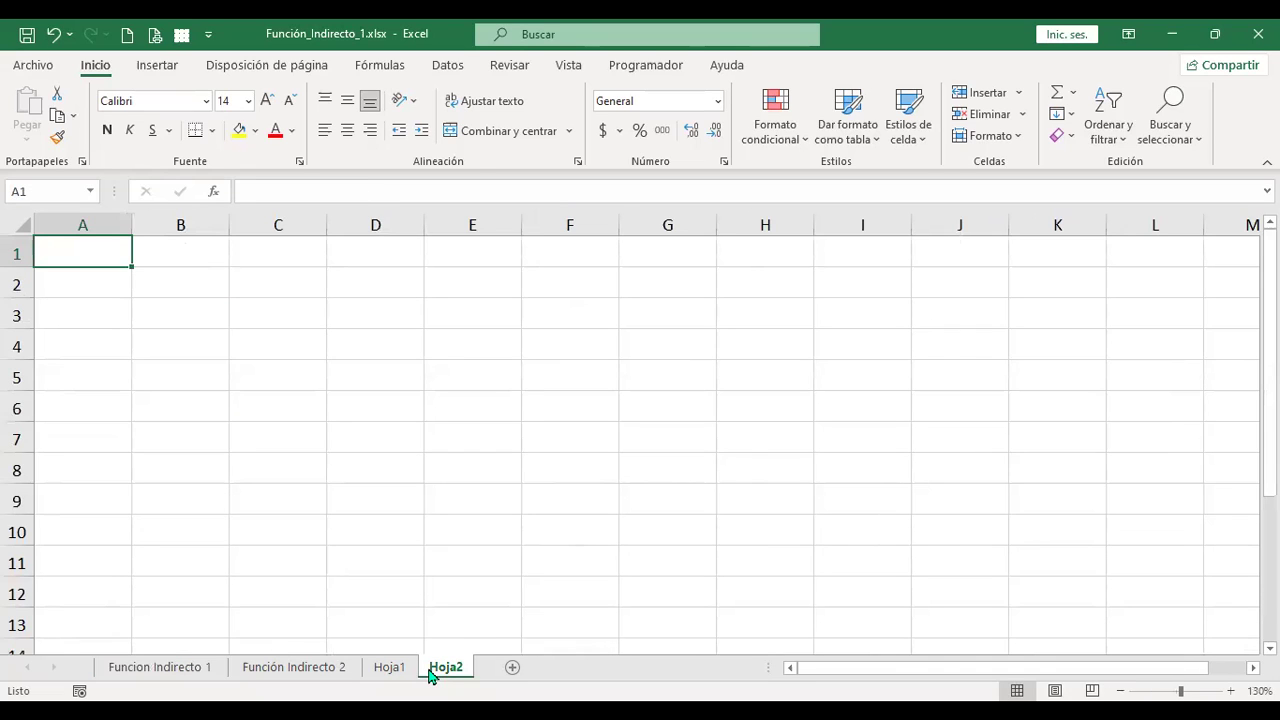
text(+)
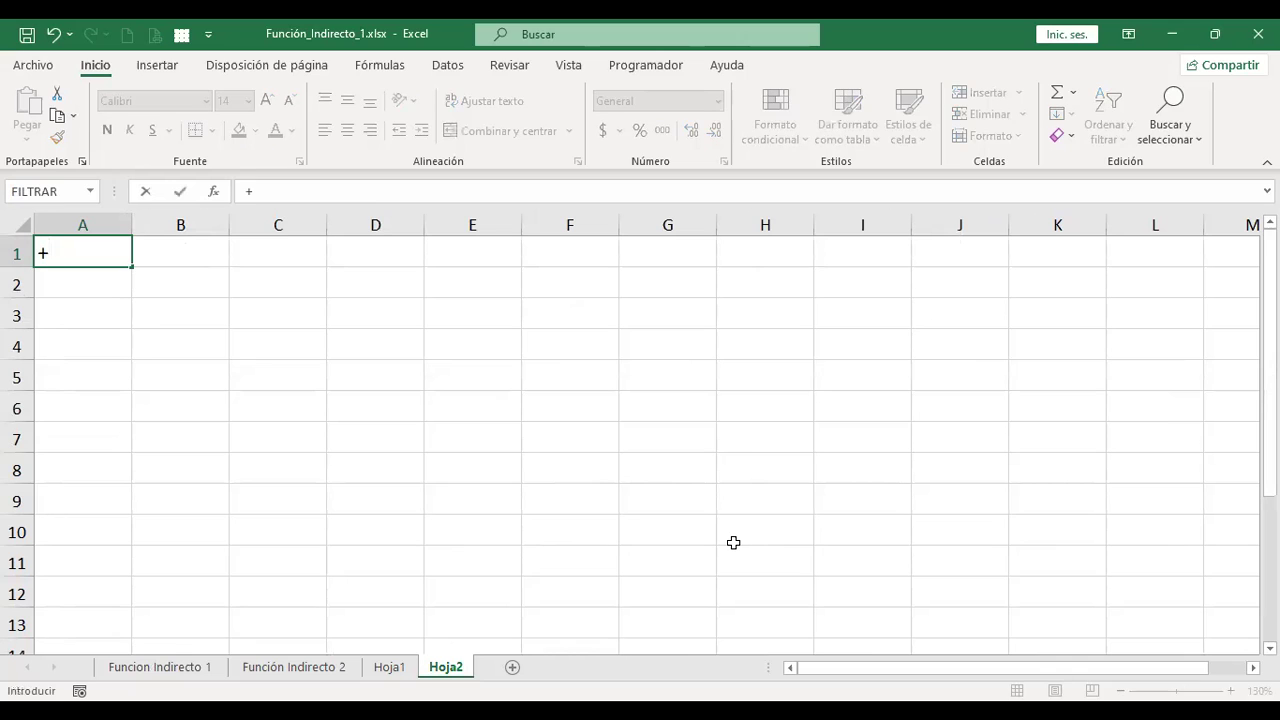
click(162, 667)
click(188, 291)
key(Return)
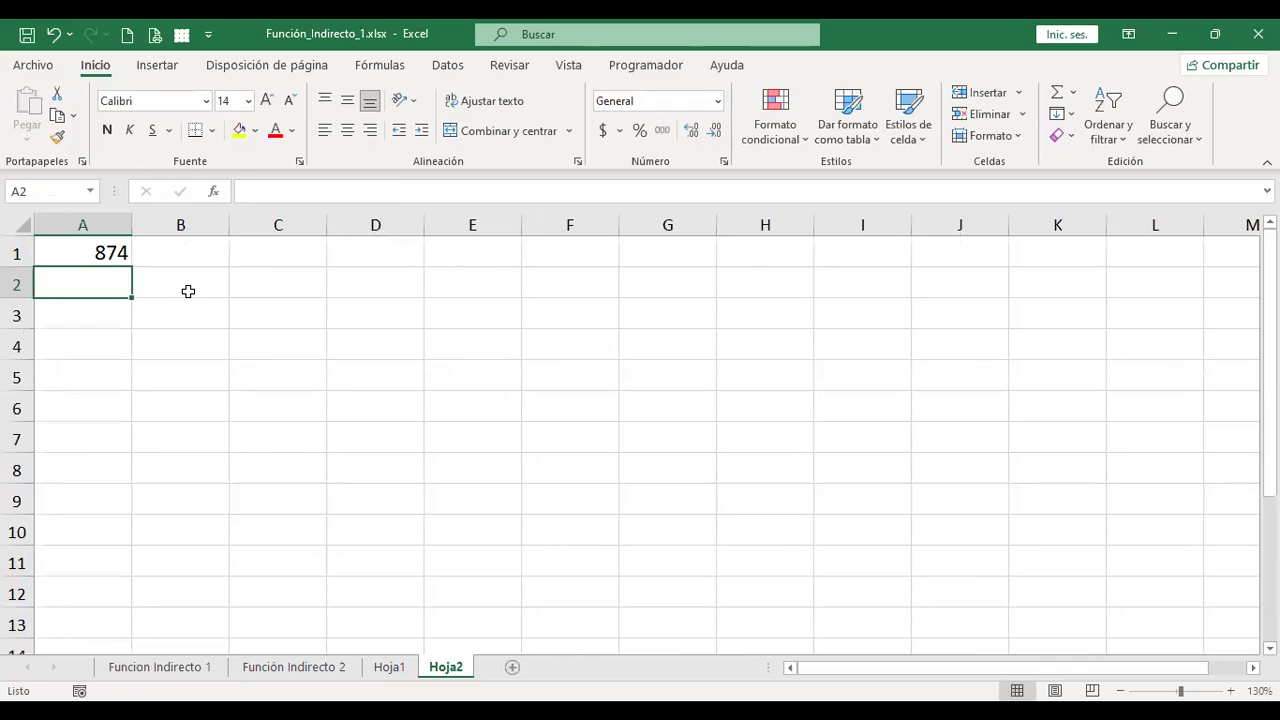
key(Up)
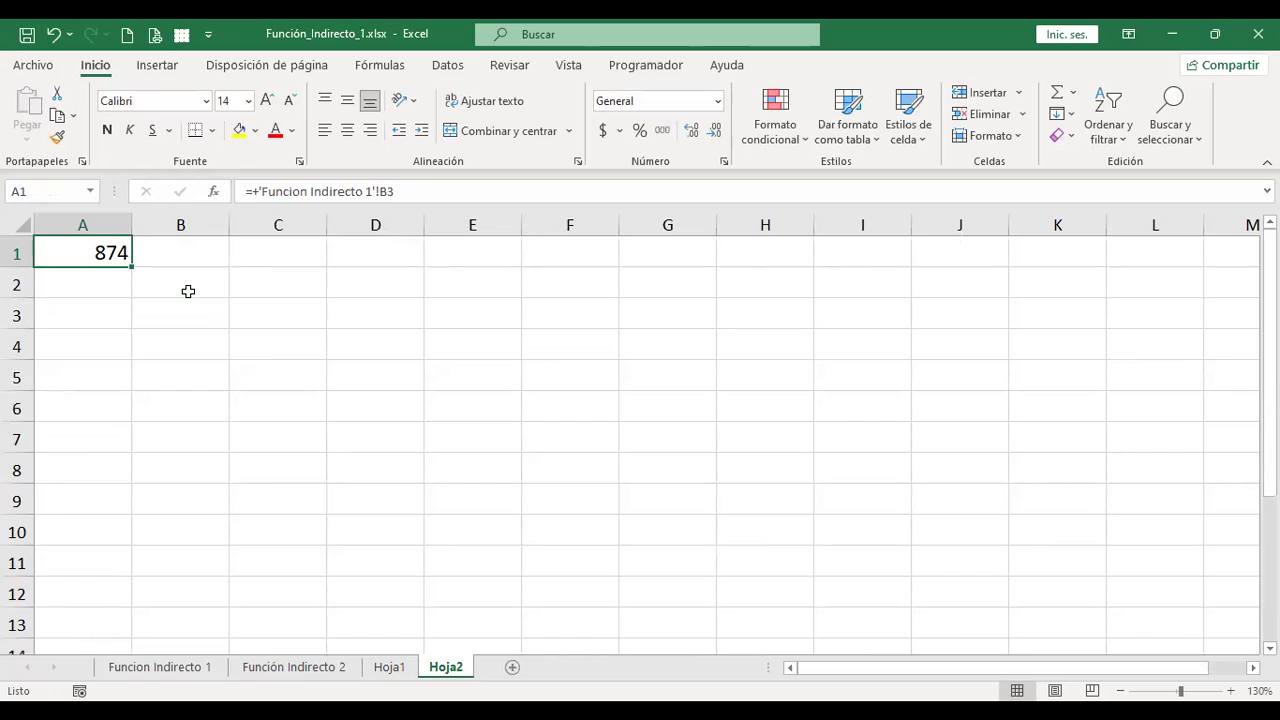
key(F2)
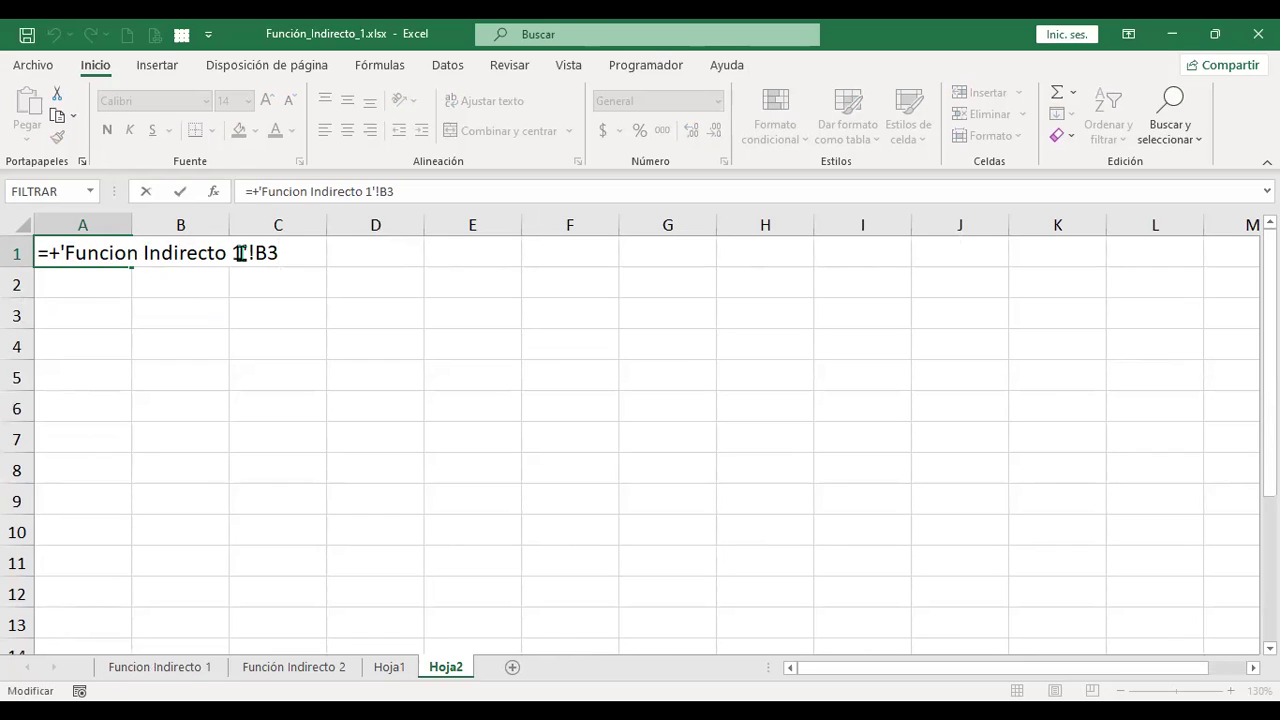
click(183, 675)
key(Escape)
key(Return)
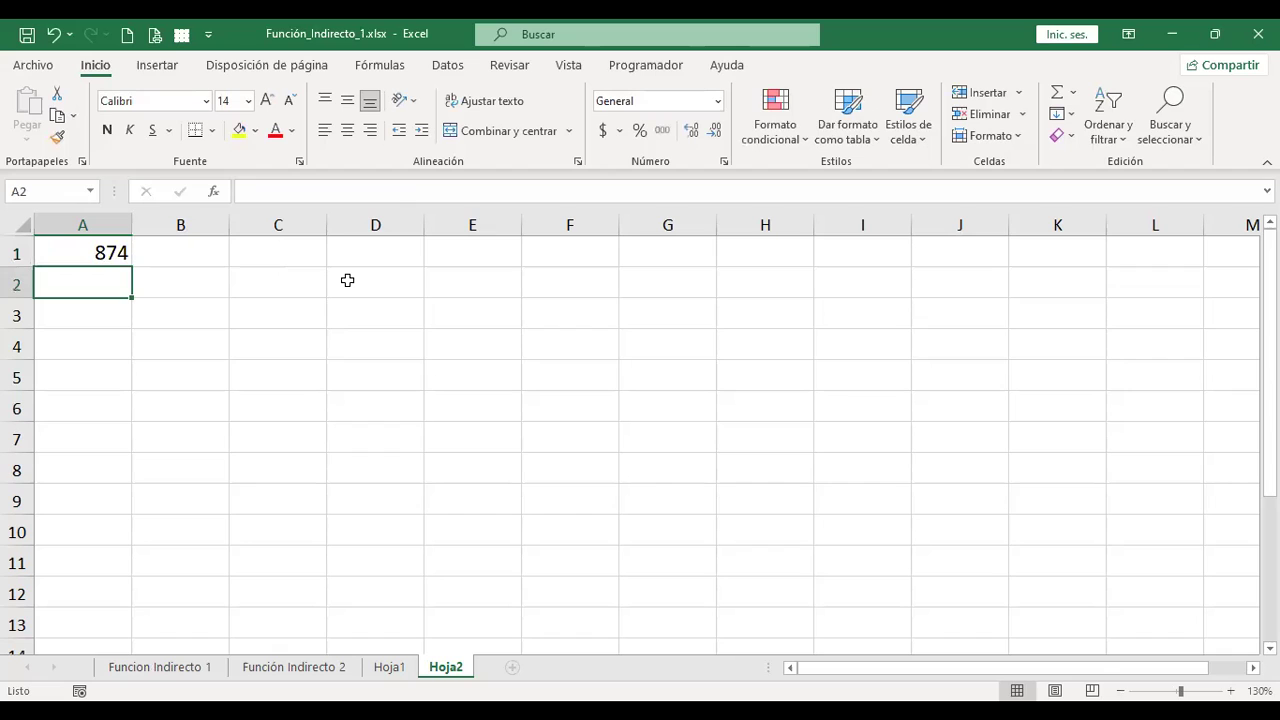
Enter =+INDIRECTO('Funcion Indirecto 1'!B3) in Hoja2's A2 and recheck its #¡REF! result
text(+)
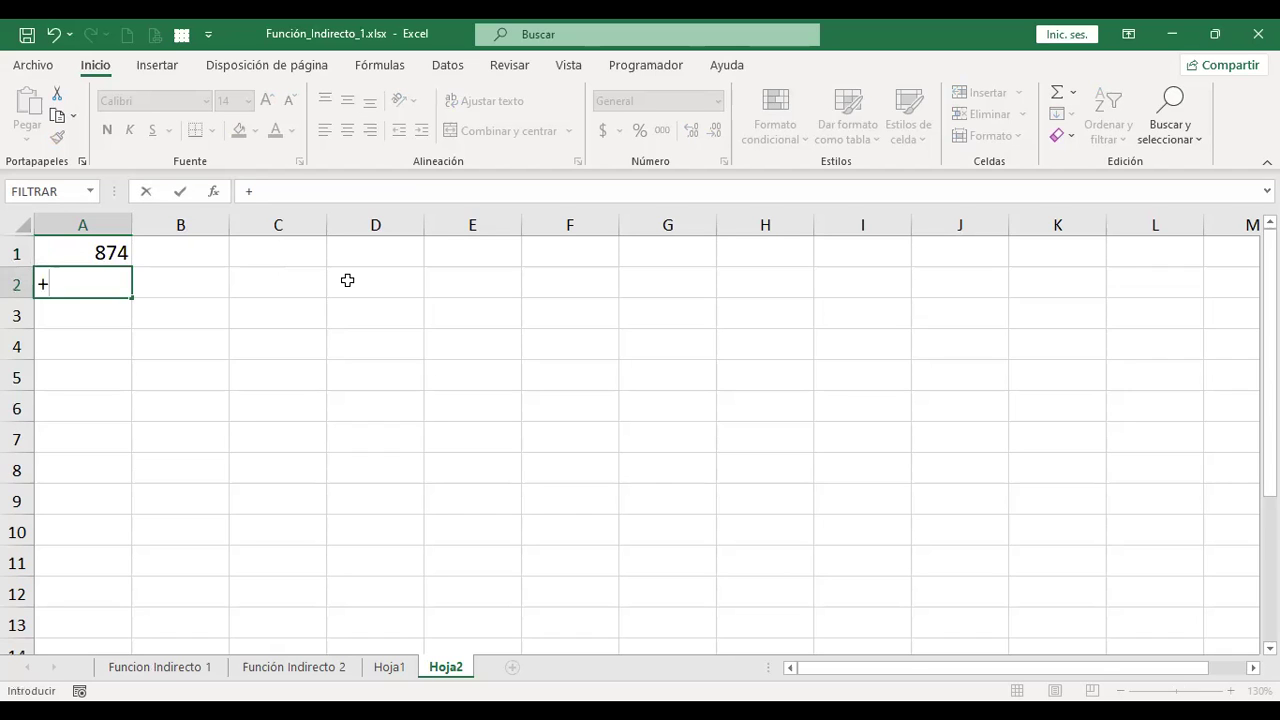
text(INDIRE)
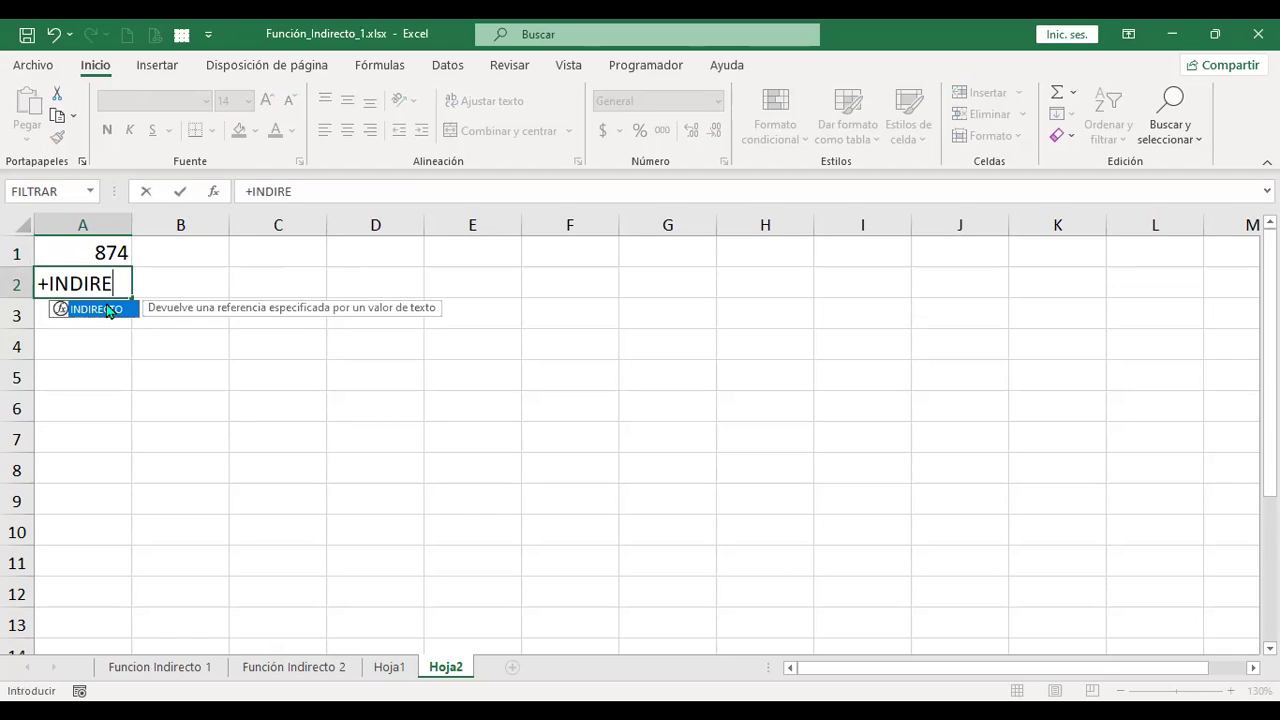
double_click(109, 310)
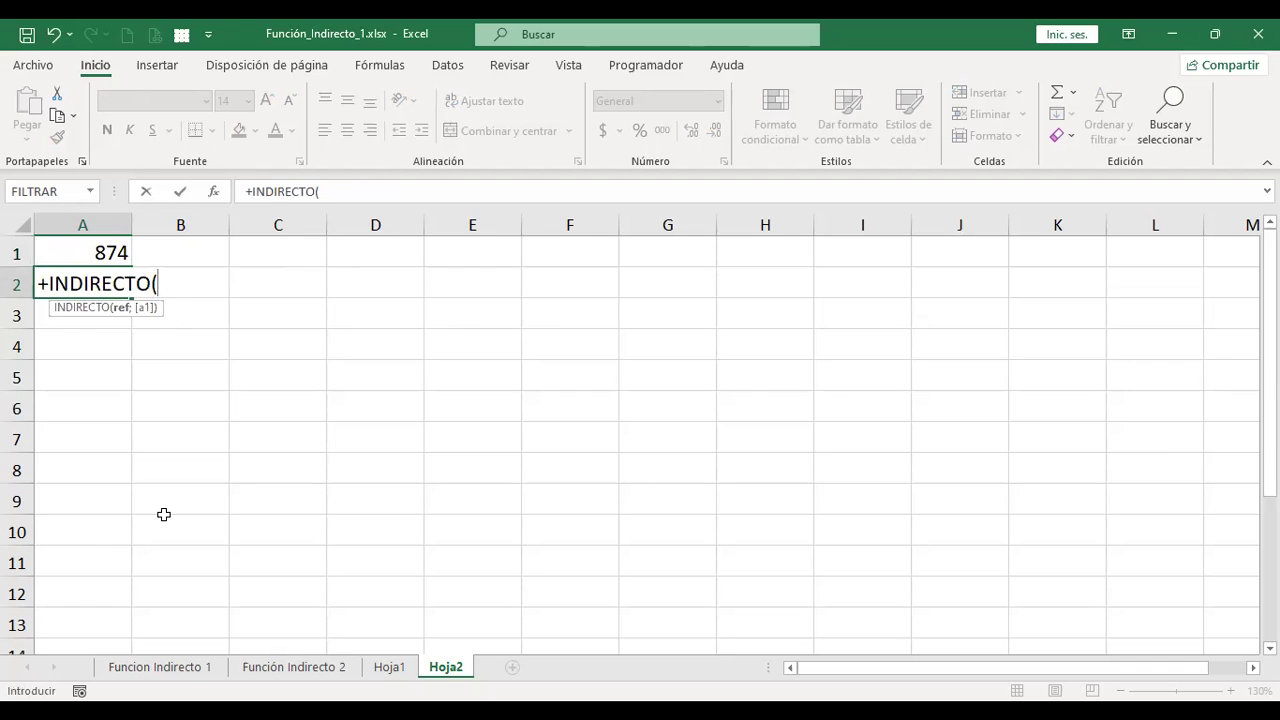
click(193, 674)
click(188, 291)
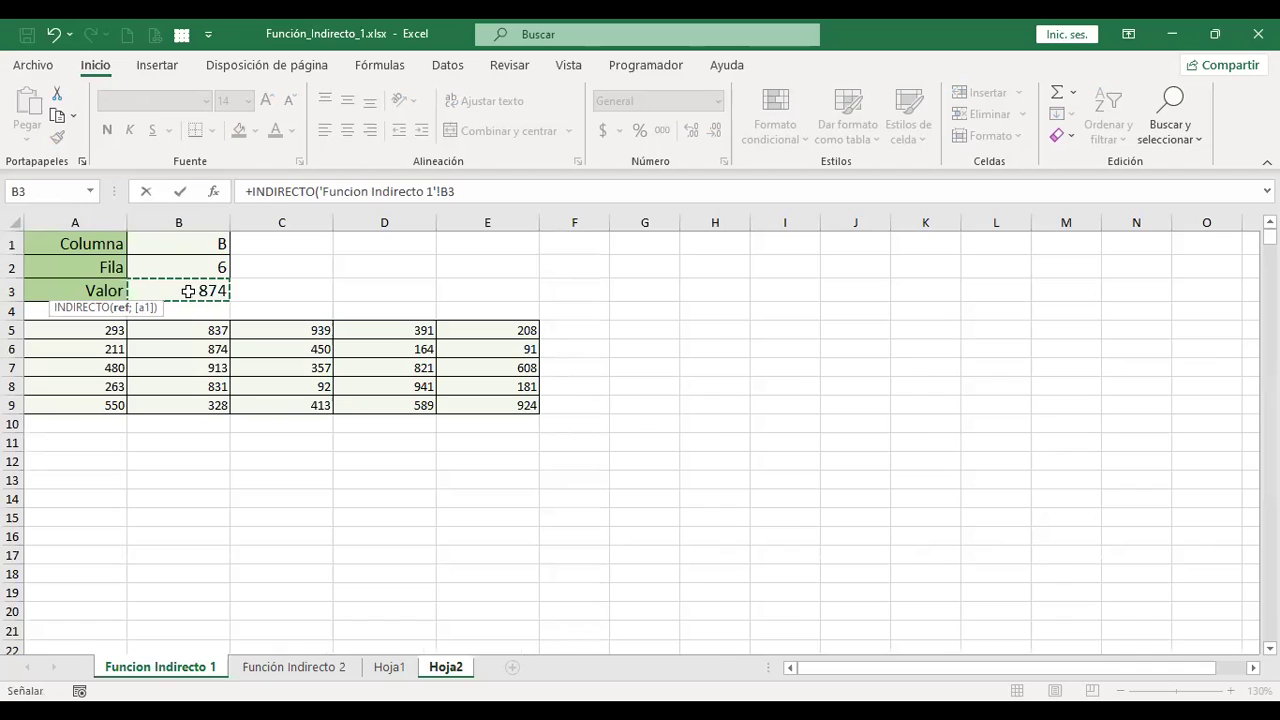
key(Return)
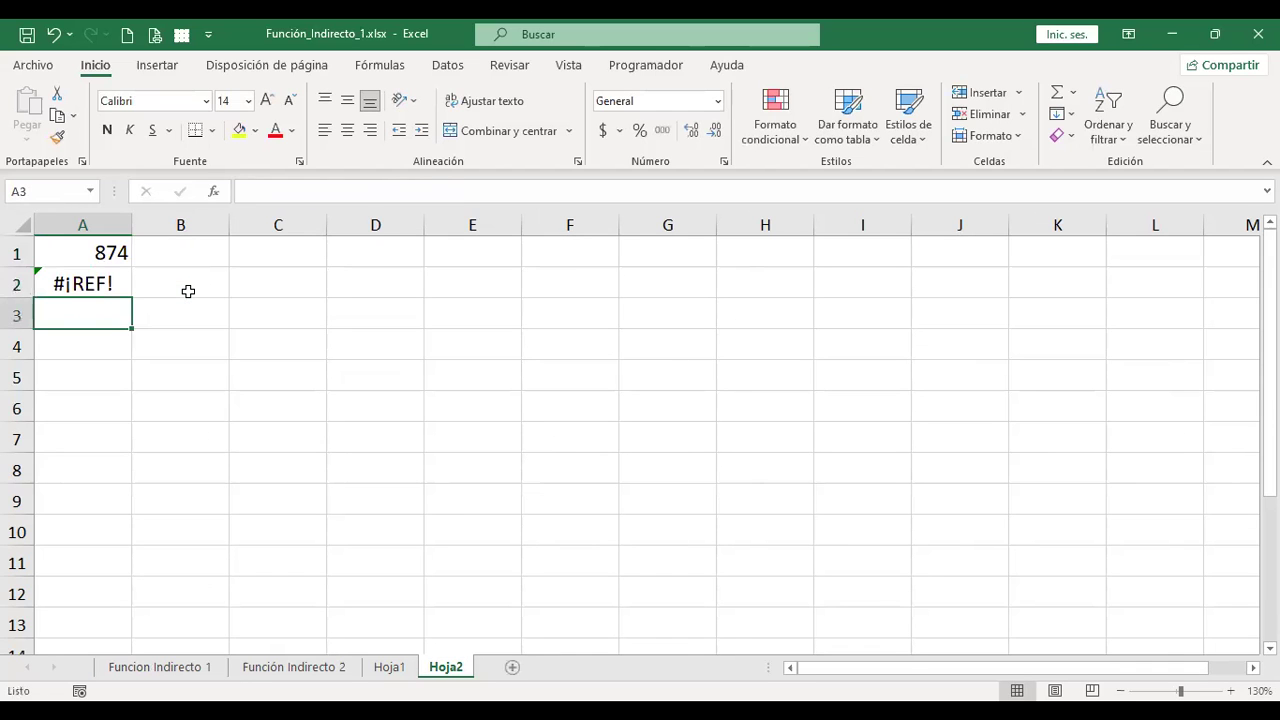
key(Up)
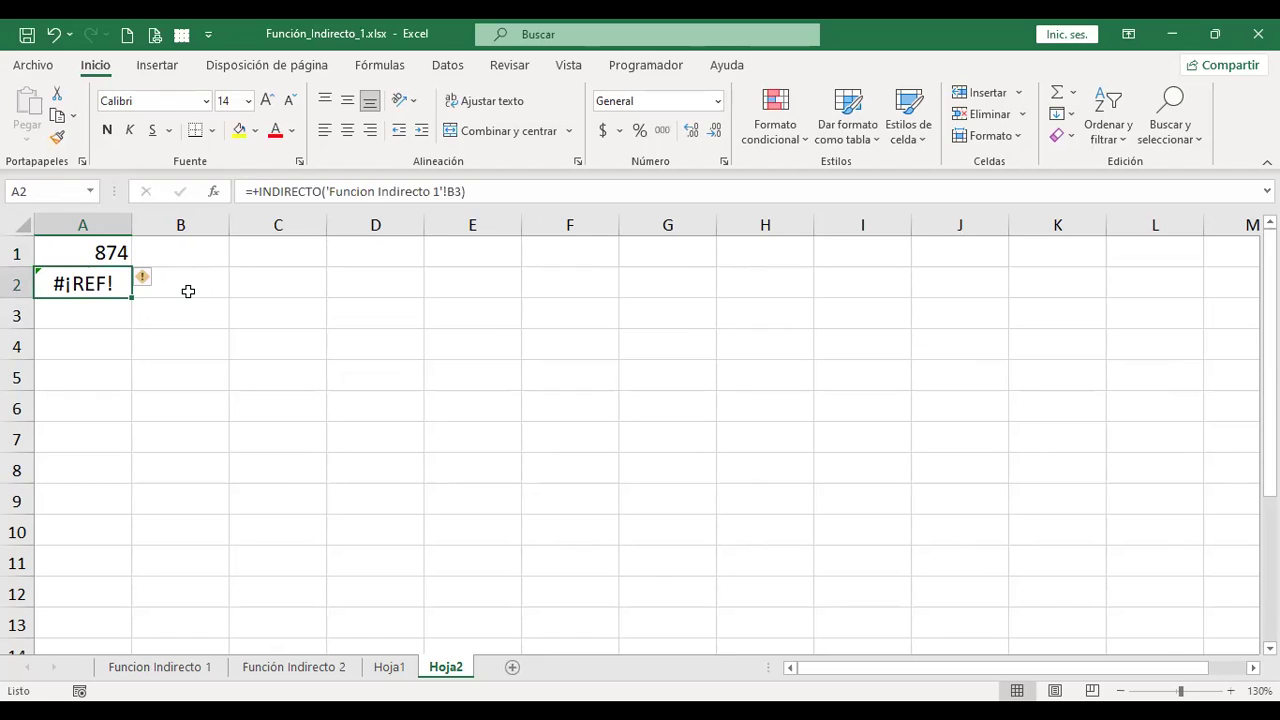
key(F2)
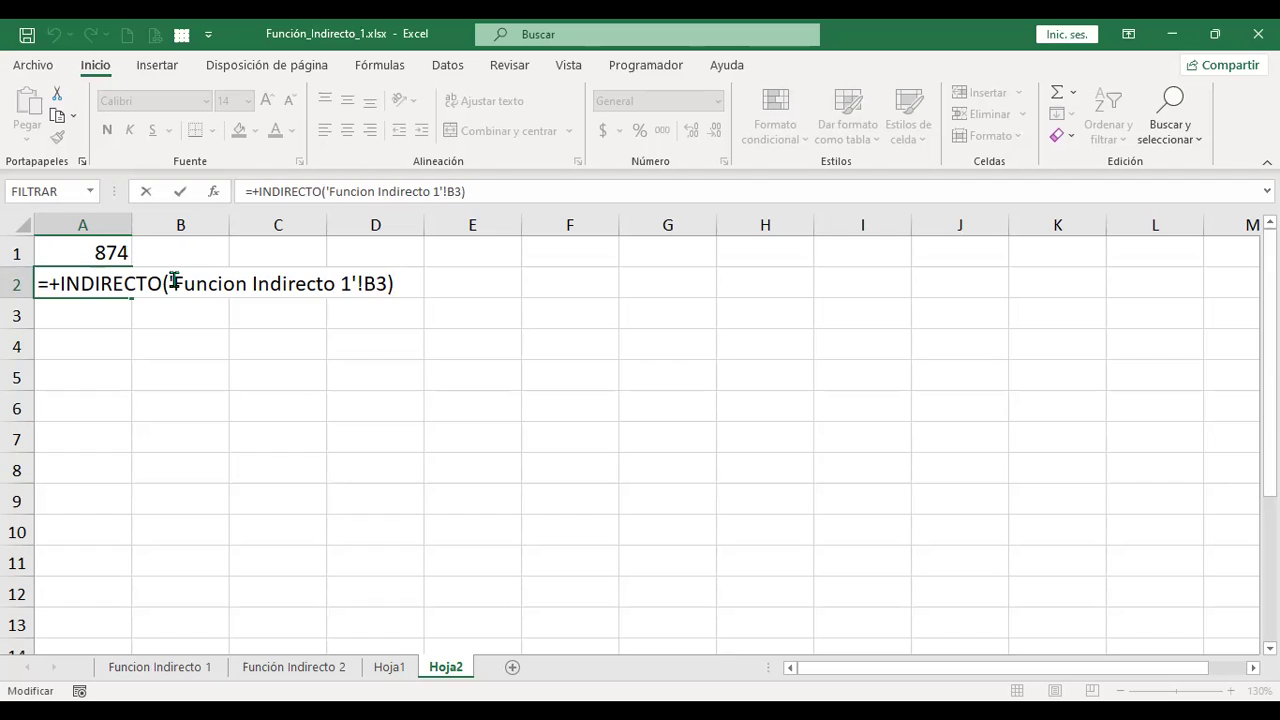
key(Return)
key(Up)
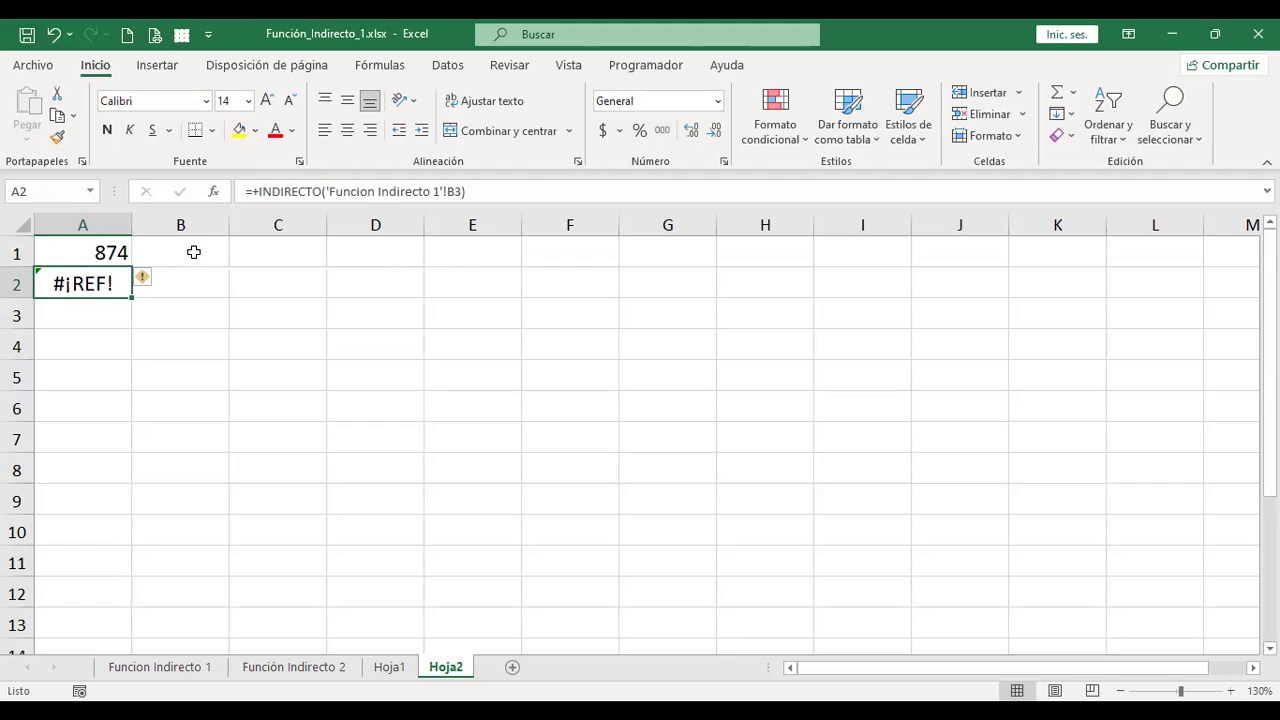
Add the heading 'Nombres de hojas' in C1, autofit column C, then return to Funcion Indirecto 1
click(274, 260)
text(nO)
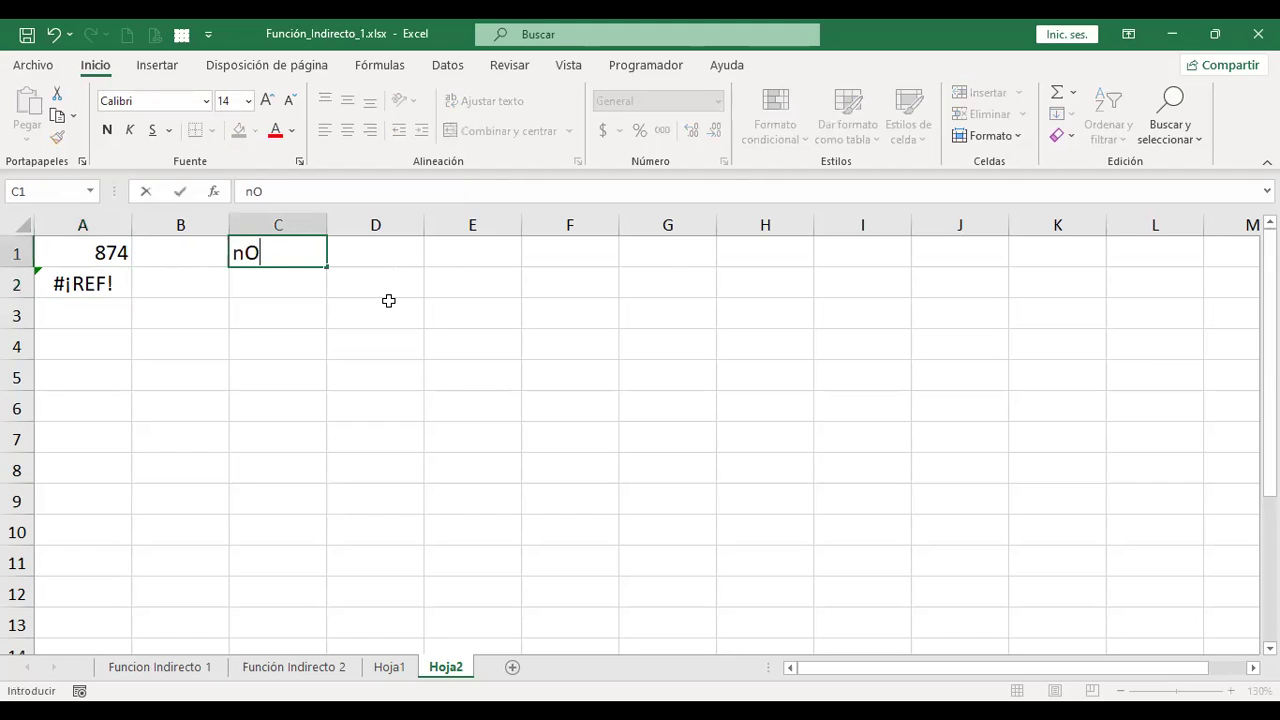
text(MBRES)
key(BackSpace)
key(BackSpace)
key(BackSpace)
key(BackSpace)
text(Nombres de hojas)
key(Return)
key(Up)
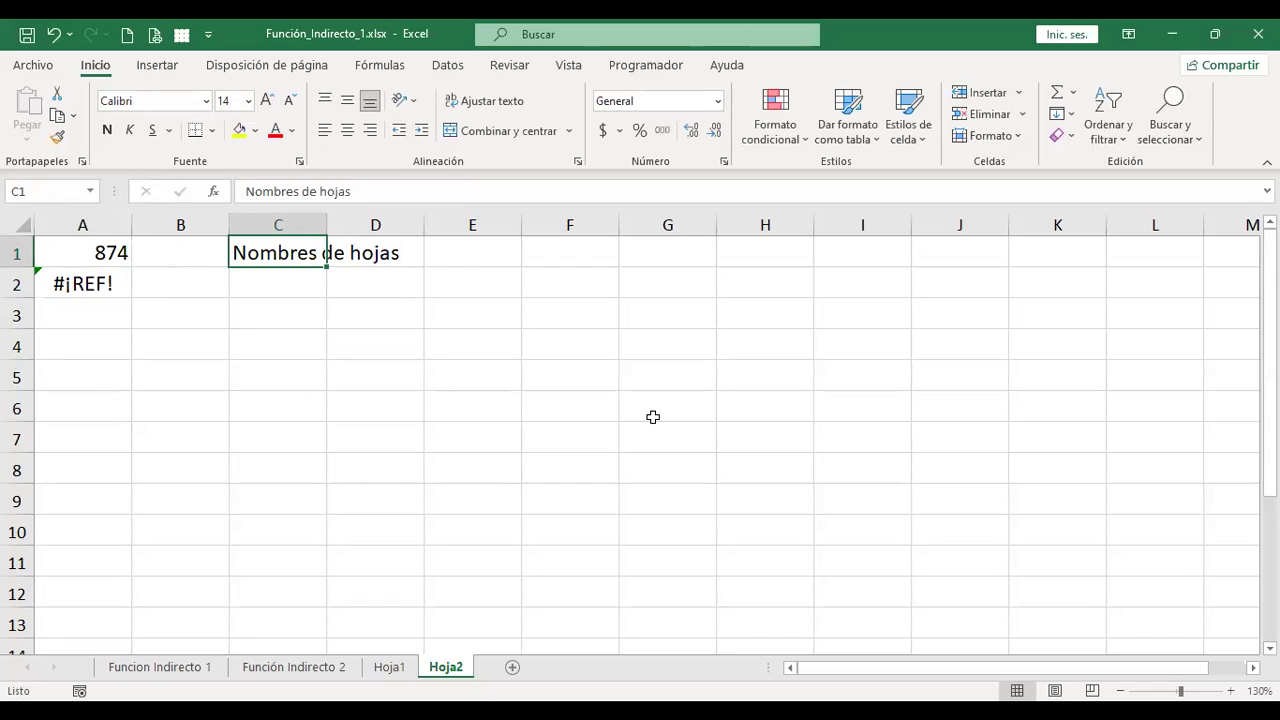
double_click(328, 229)
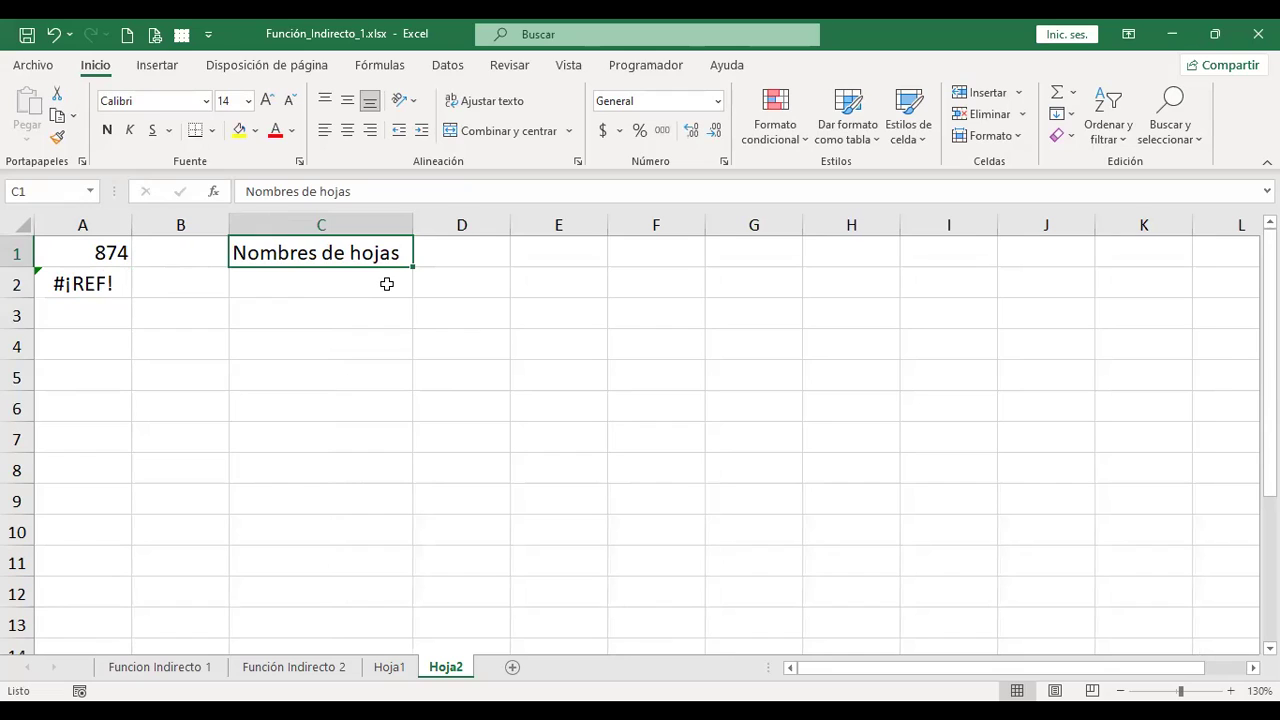
click(386, 284)
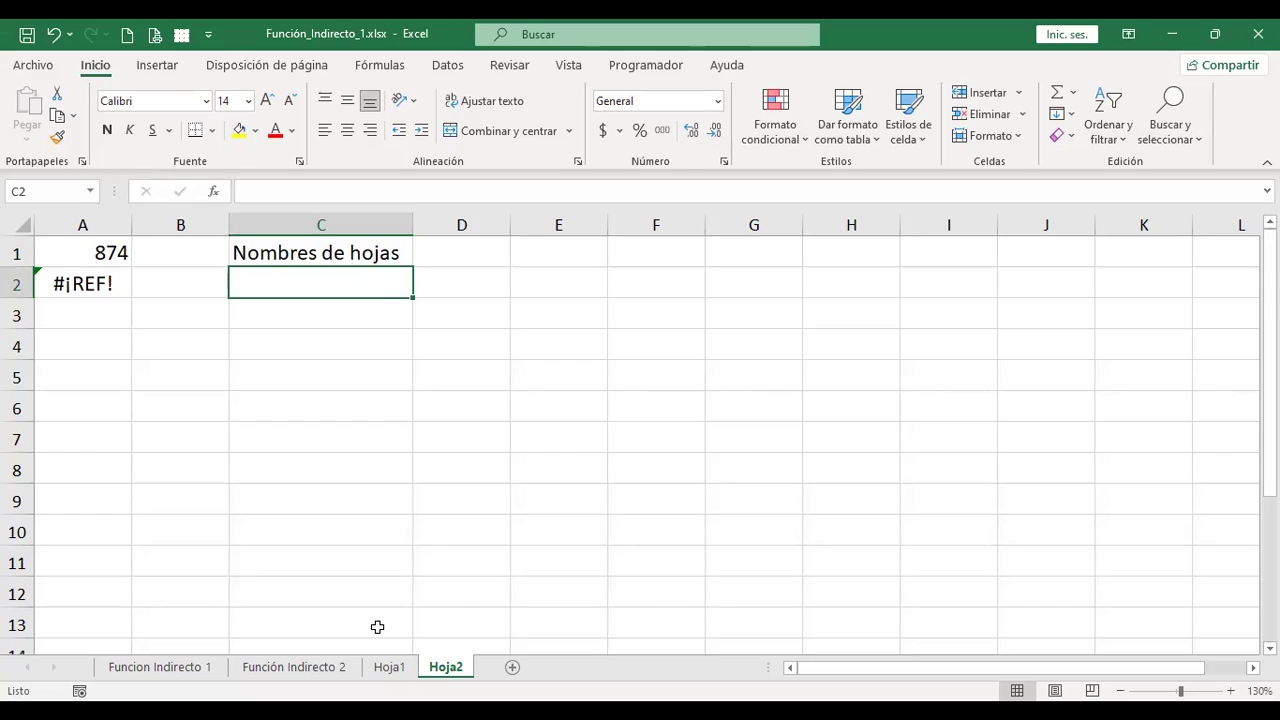
click(189, 666)
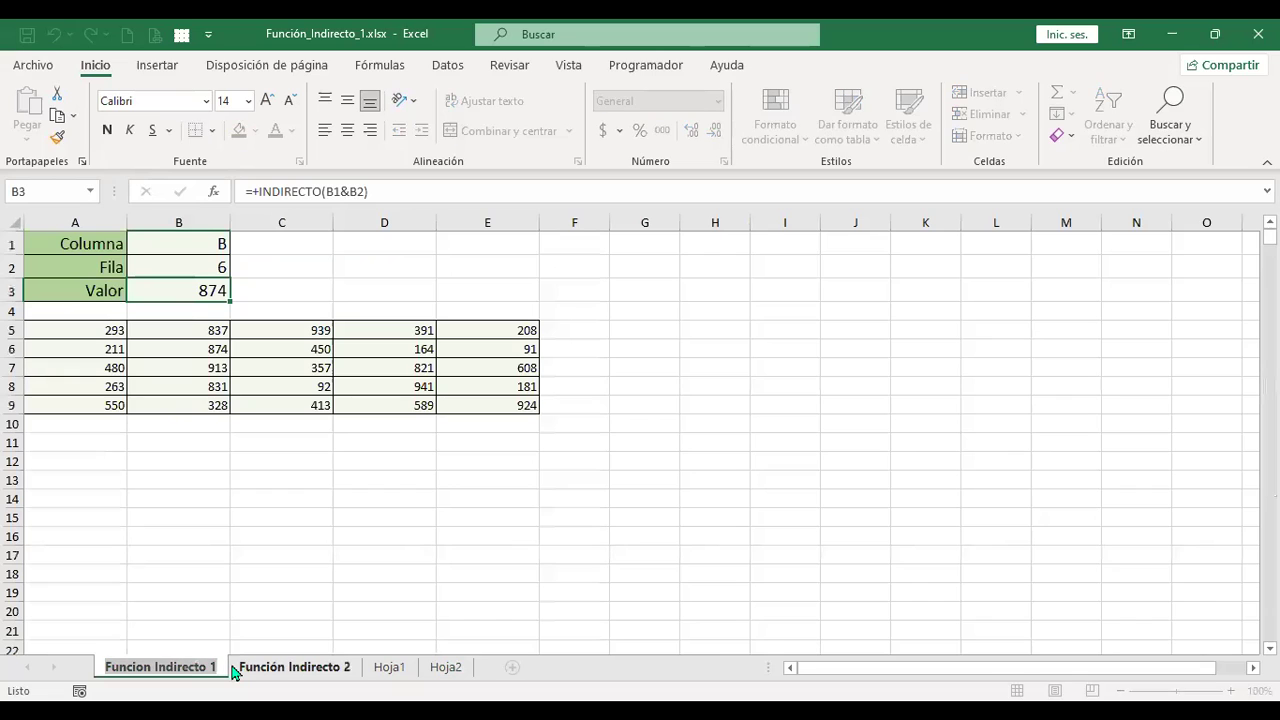
Paste 'Funcion Indirecto 1' into C2 and 'Función Indirecto 2' into C3 on Hoja2
click(445, 667)
text(Funcion Indirecto 1)
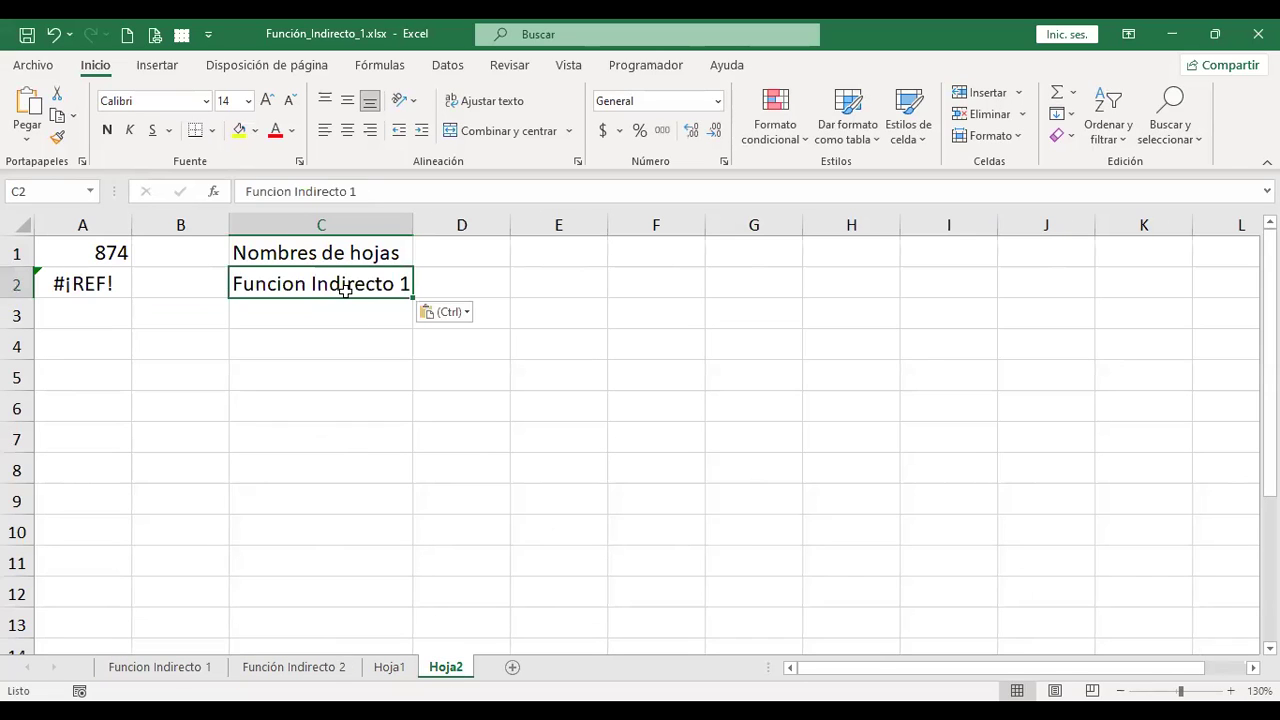
key(Return)
click(300, 667)
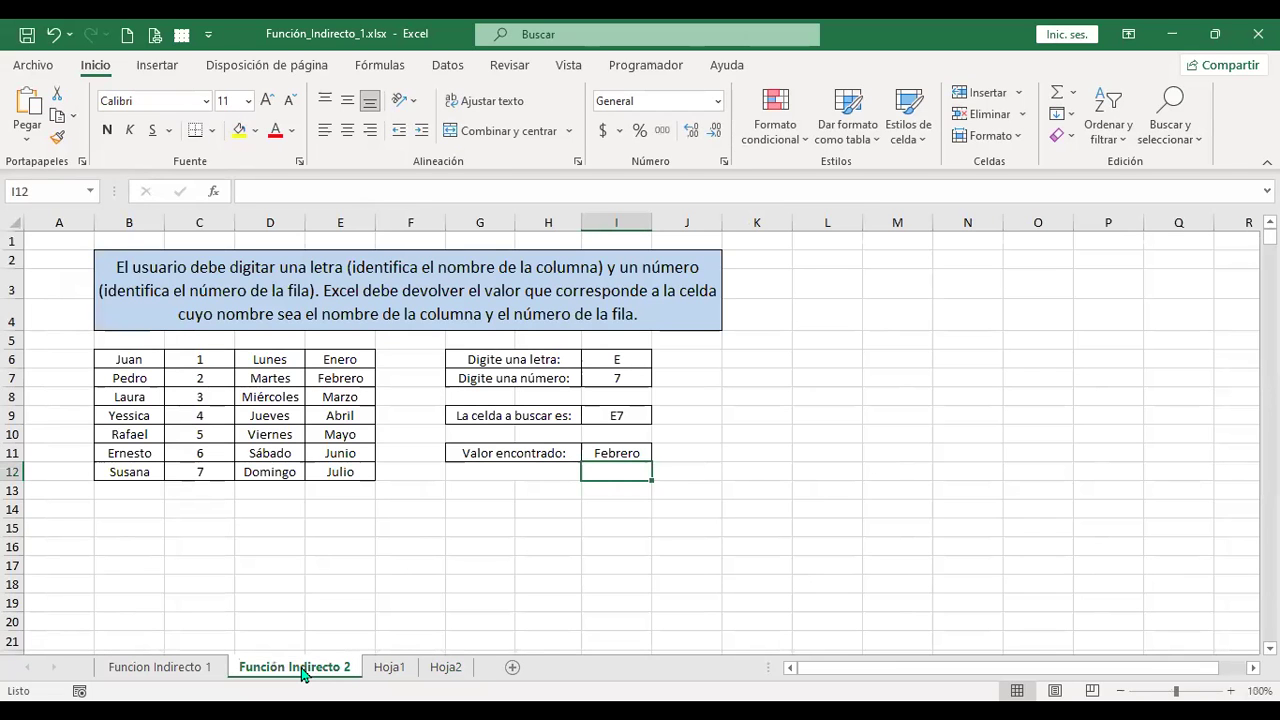
click(445, 667)
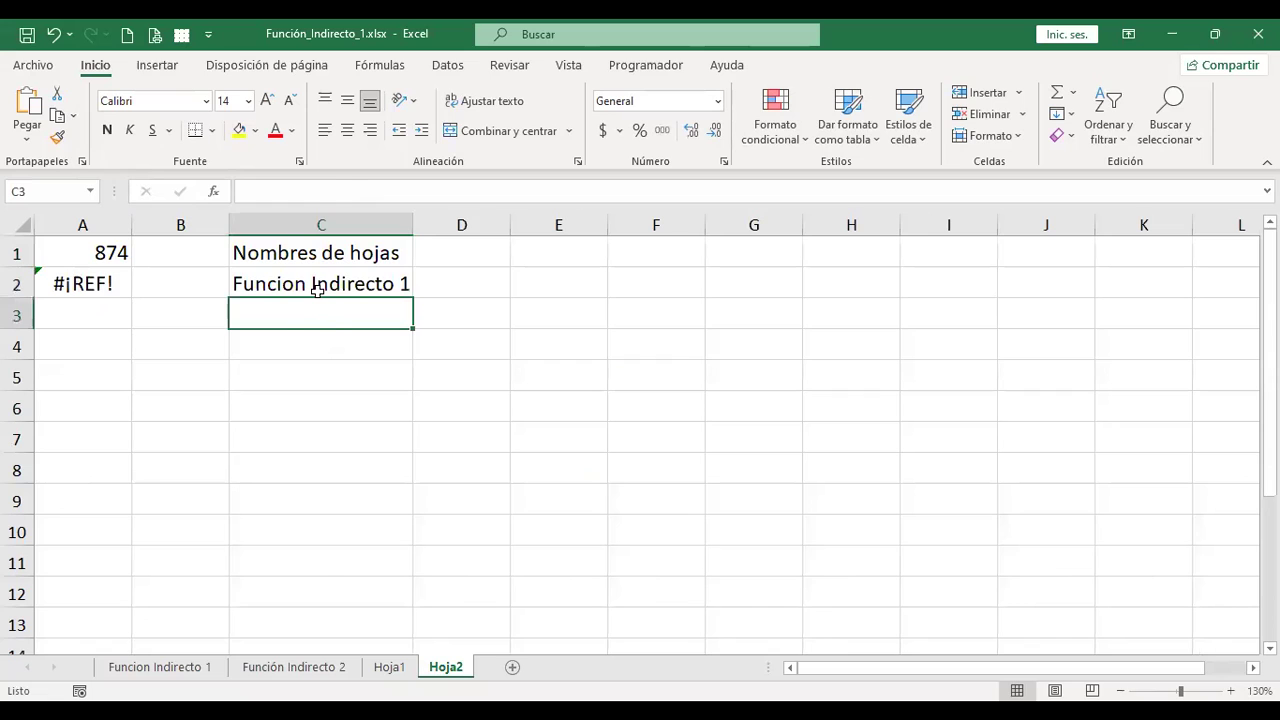
text(Función Indirecto 2)
Copy the Hoja1 sheet name and paste it into C4 on Hoja2
click(390, 667)
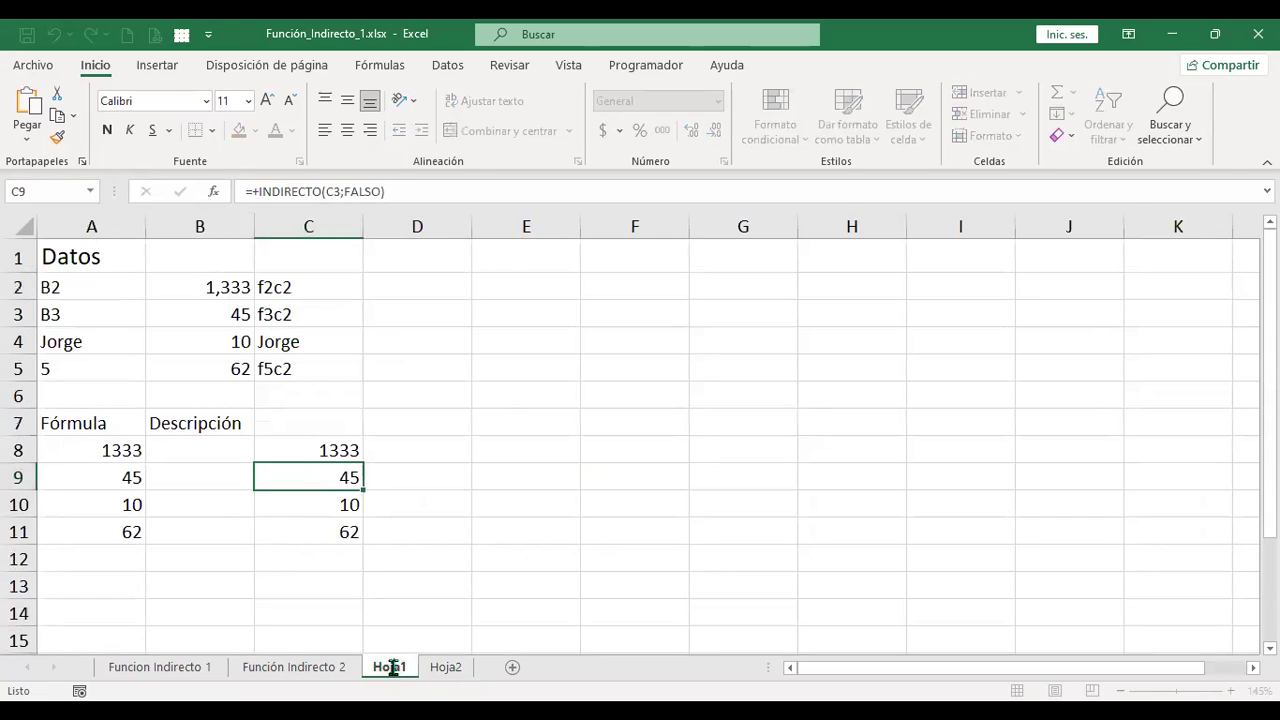
double_click(392, 668)
key(ctrl+c)
key(Escape)
click(446, 667)
click(317, 339)
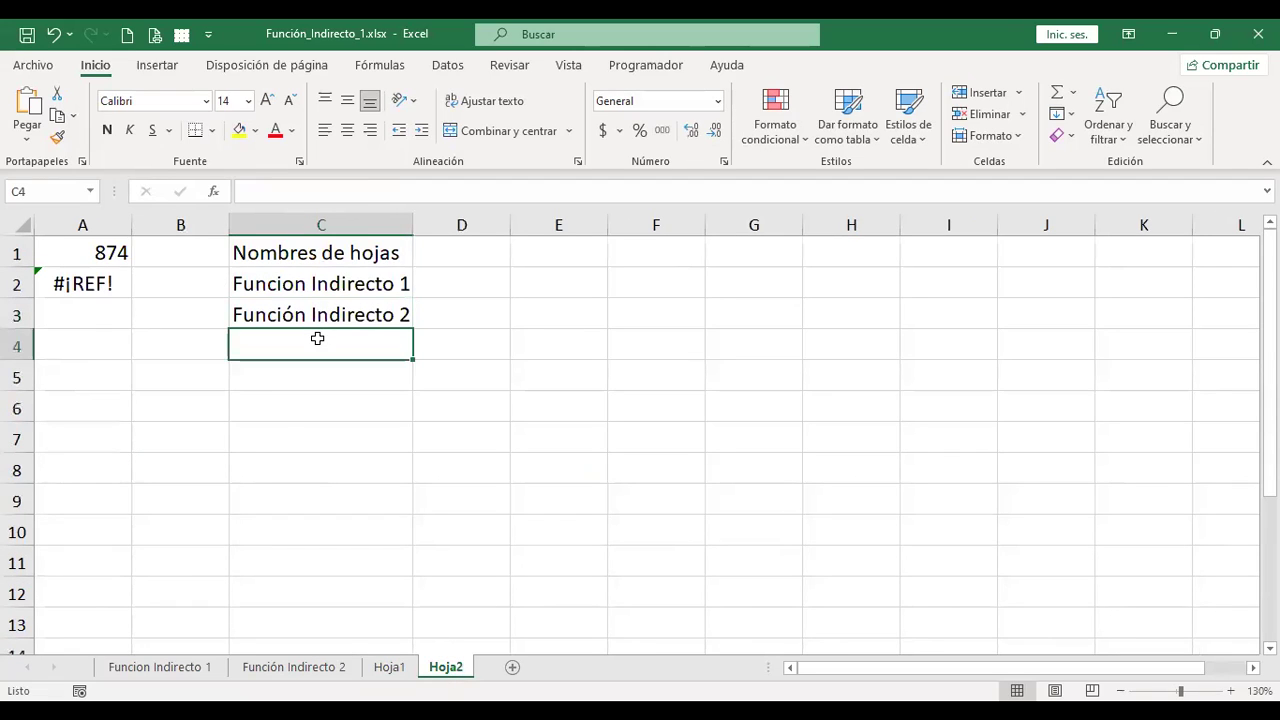
key(ctrl+v)
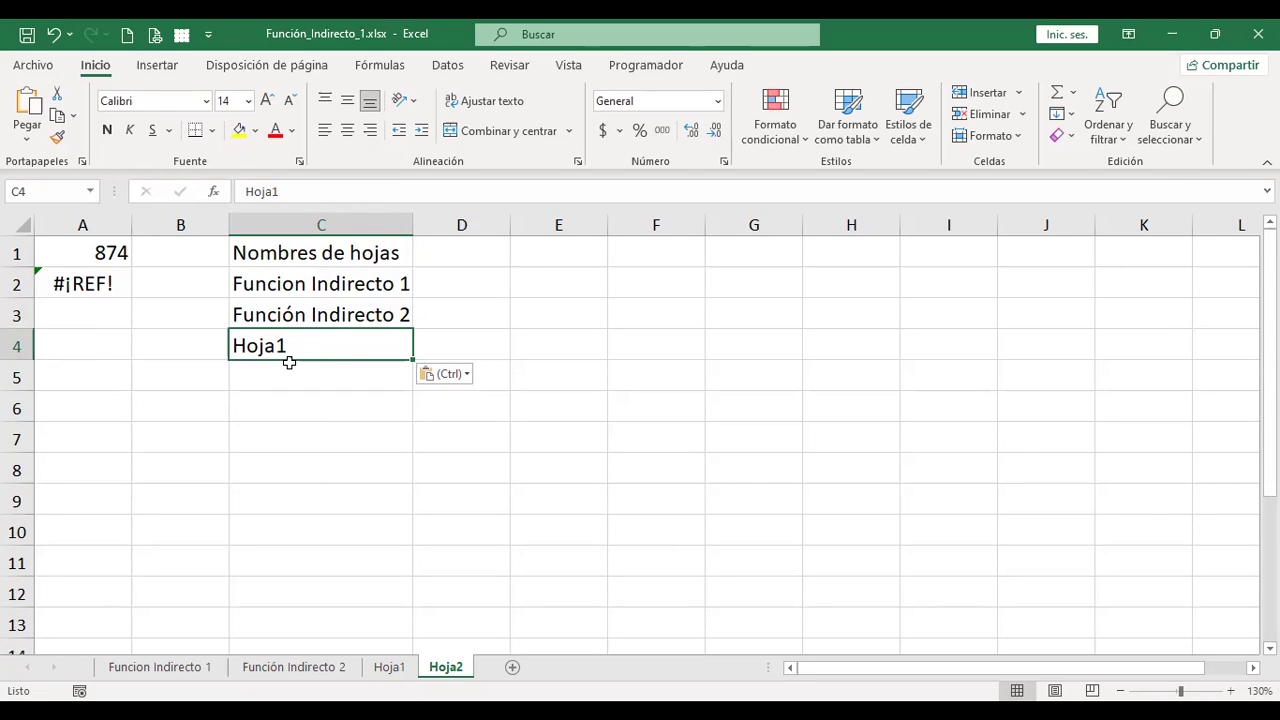
Re-enter the INDIRECTO formula in A2 unchanged
click(103, 283)
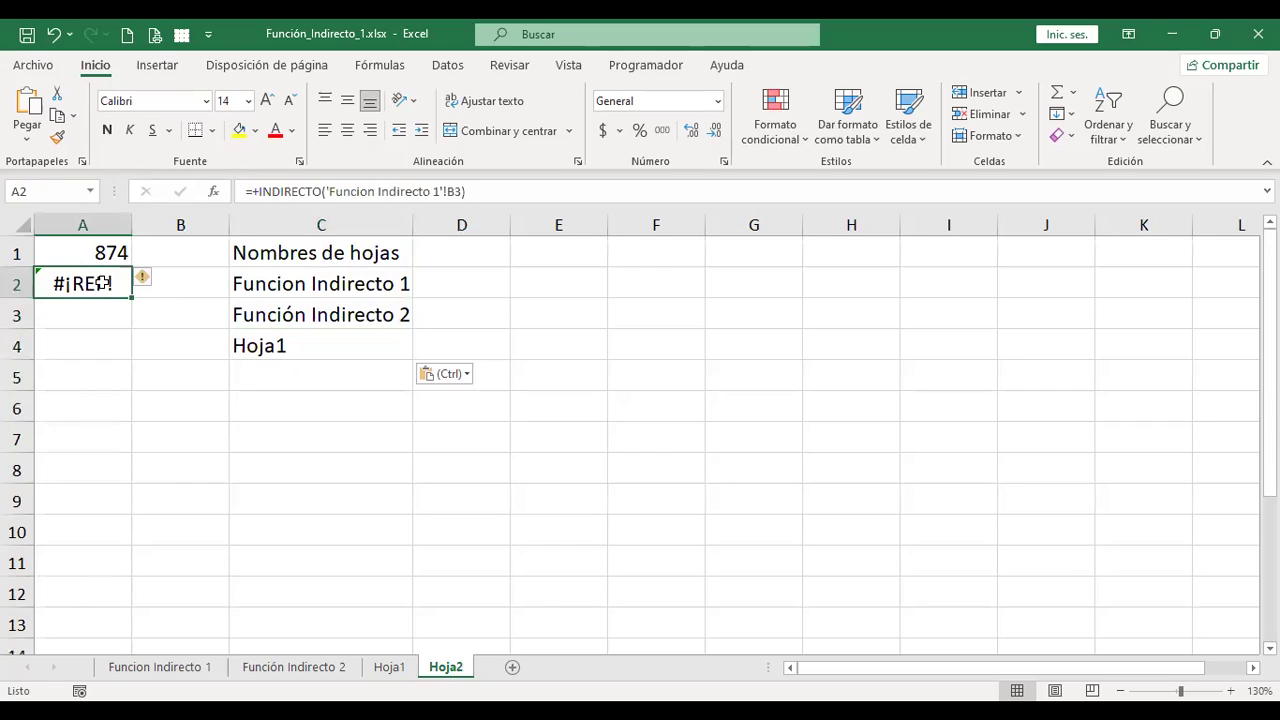
double_click(103, 283)
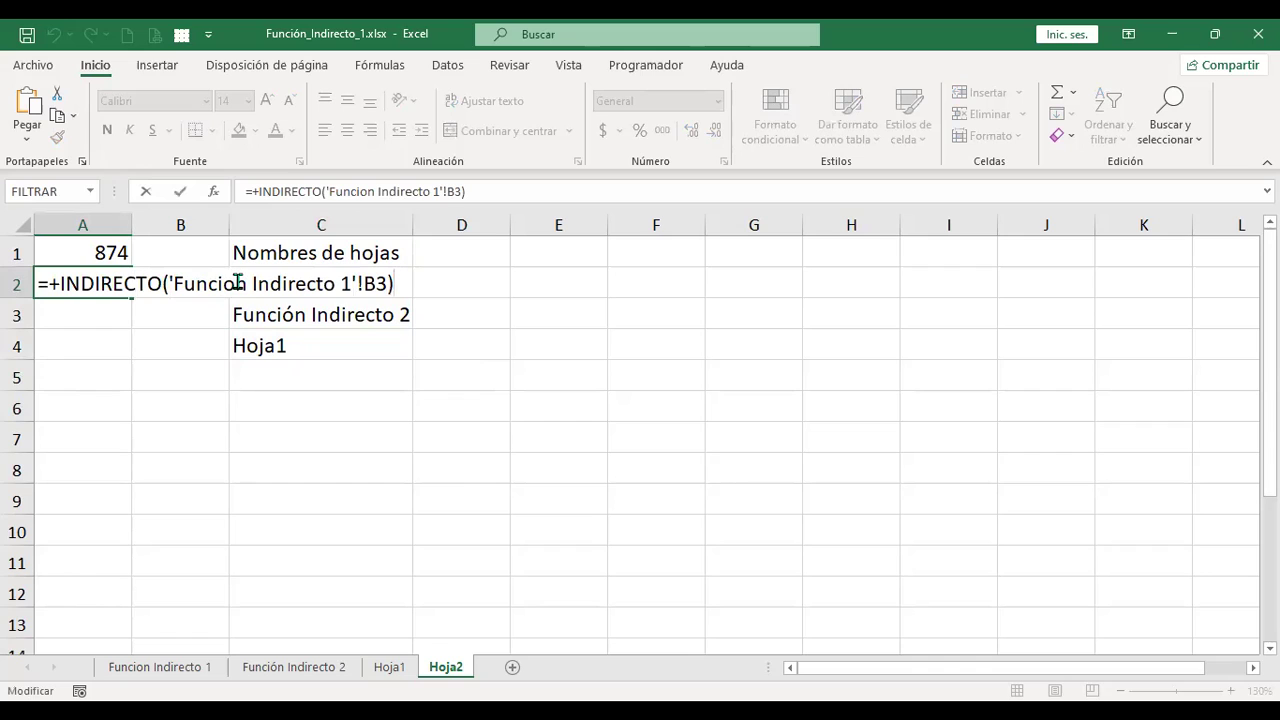
key(Return)
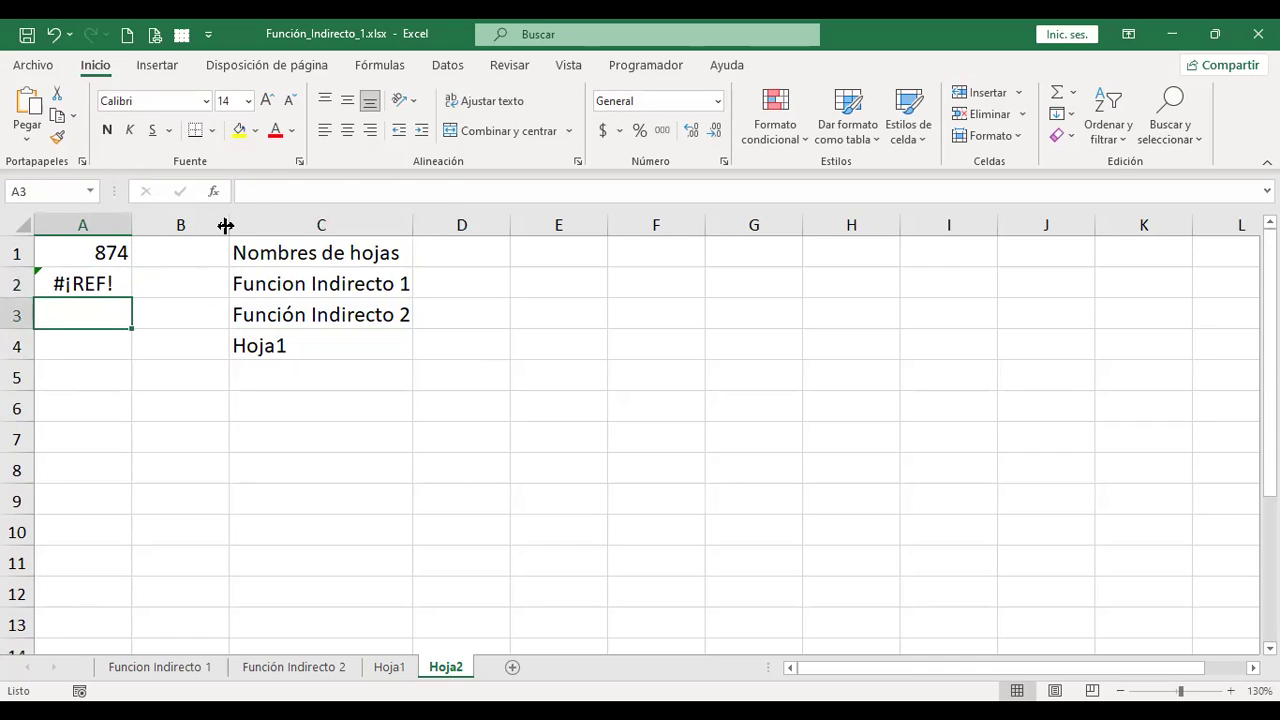
Widen column B, then delete 'Funcion Indirecto 1' from A2's formula, leaving =+INDIRECTO(''!B3)
drag(226, 225, 406, 226)
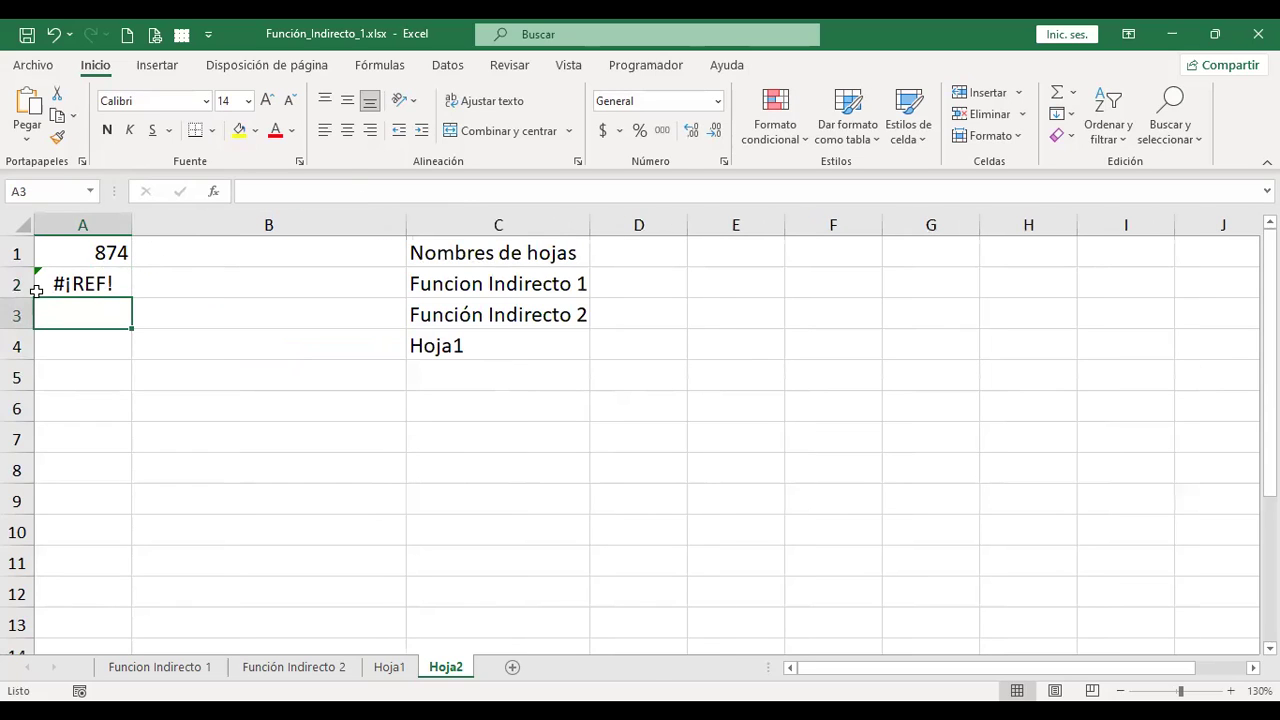
double_click(77, 283)
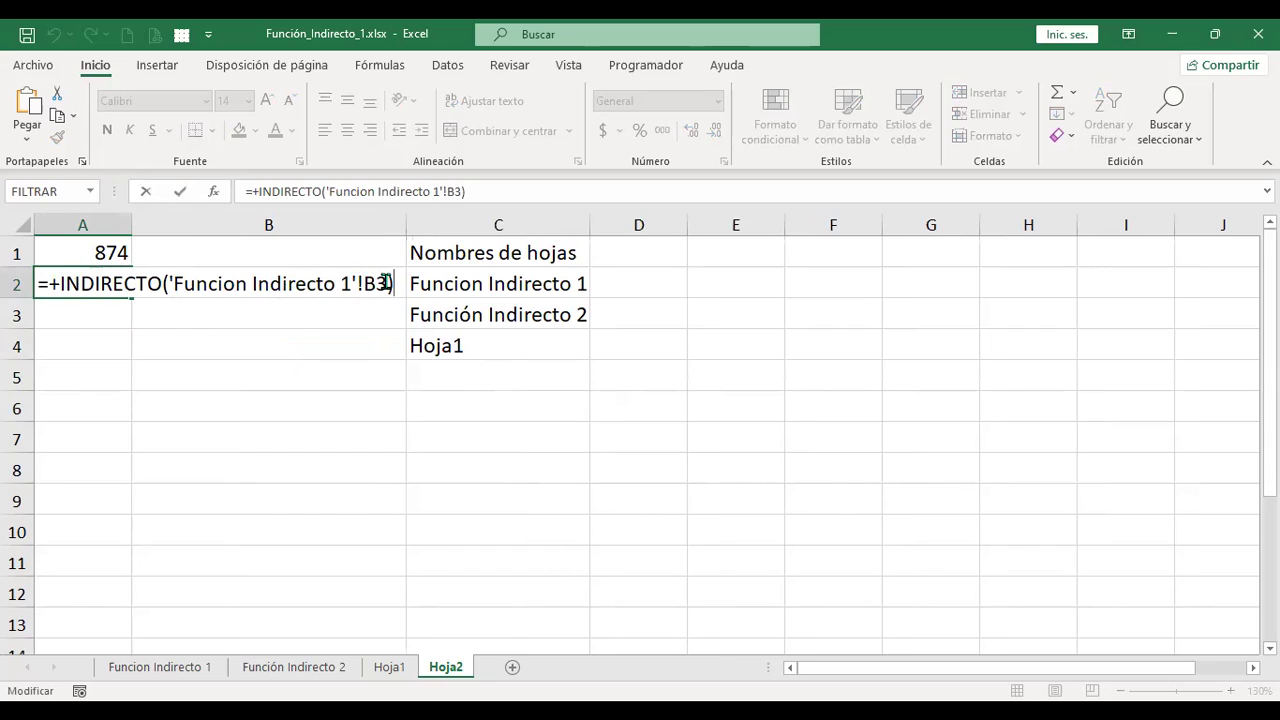
drag(352, 284, 174, 284)
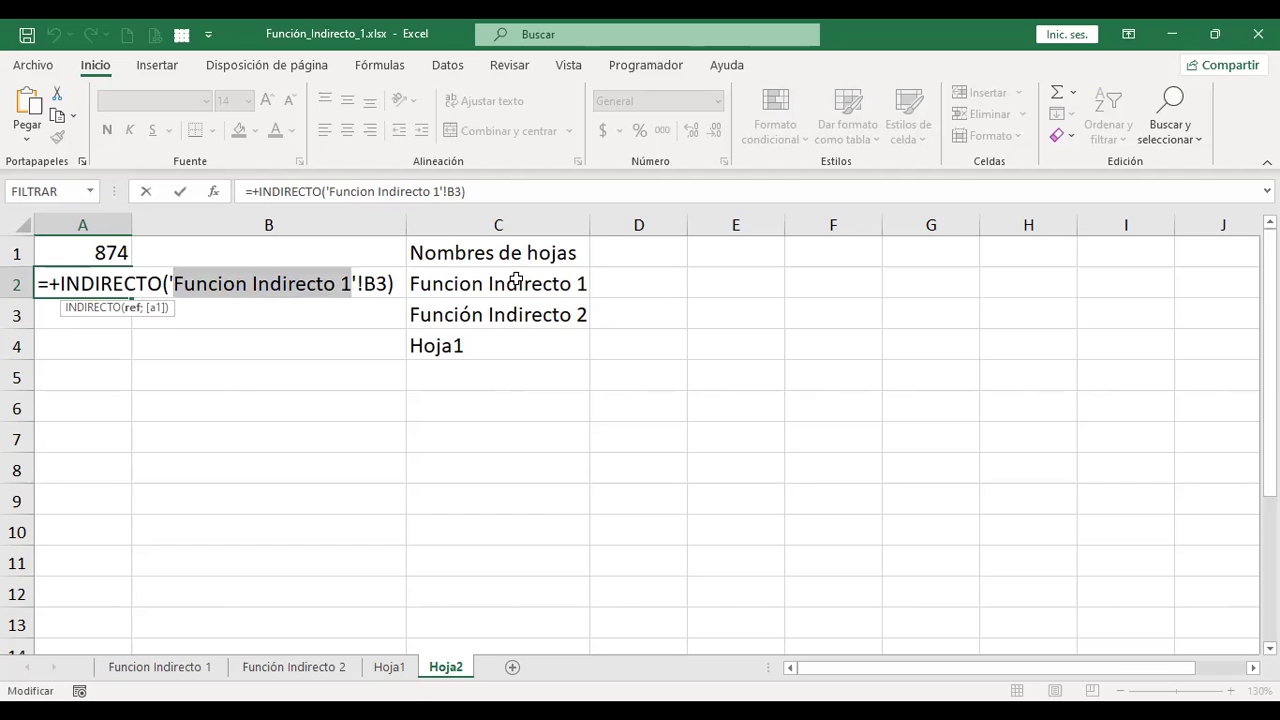
click(515, 280)
click(80, 274)
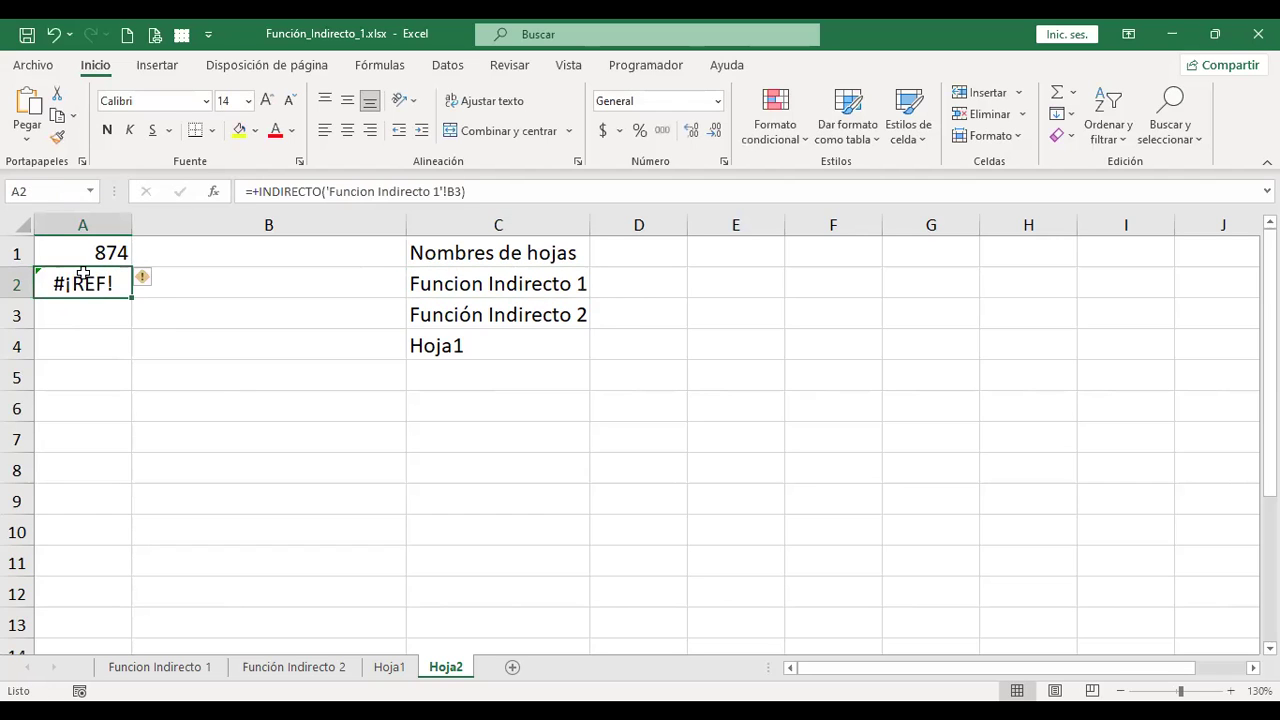
double_click(83, 272)
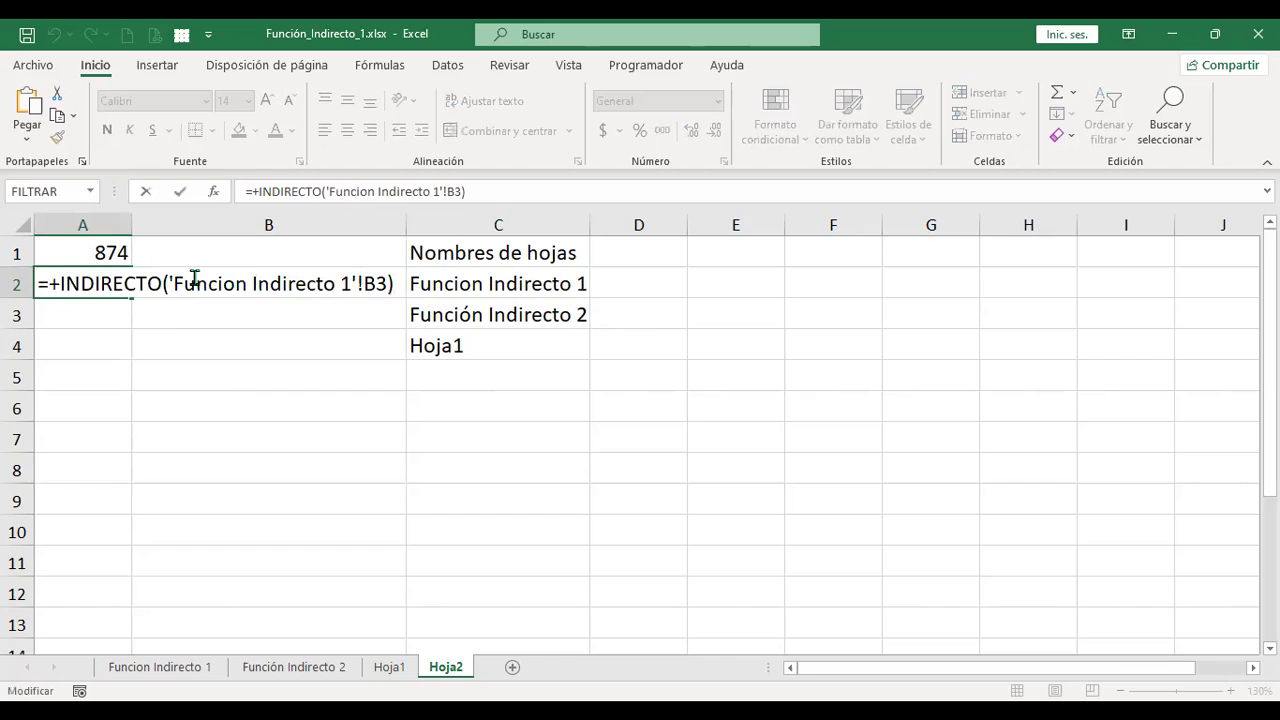
key(shift+Right)
key(shift+Right)
key(shift+Right)
key(shift+Right)
key(shift+Right)
key(shift+Right)
key(shift+Right)
key(shift+Right)
key(Delete)
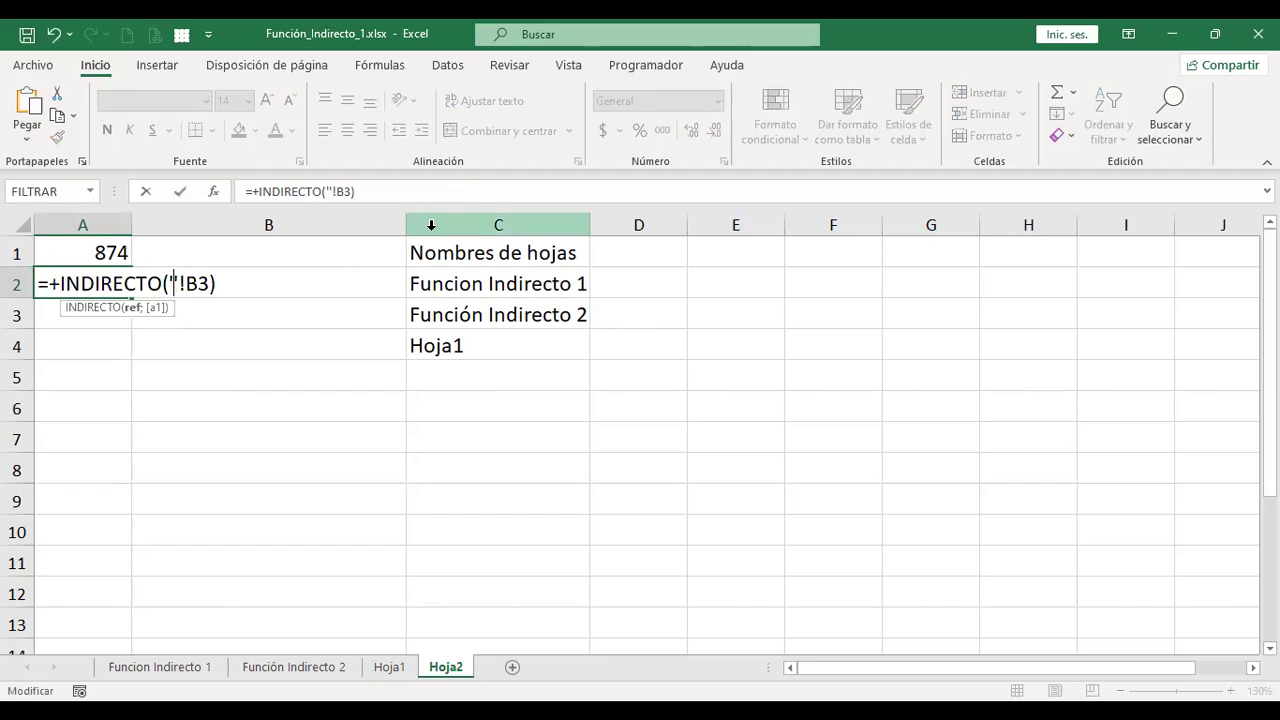
click(467, 284)
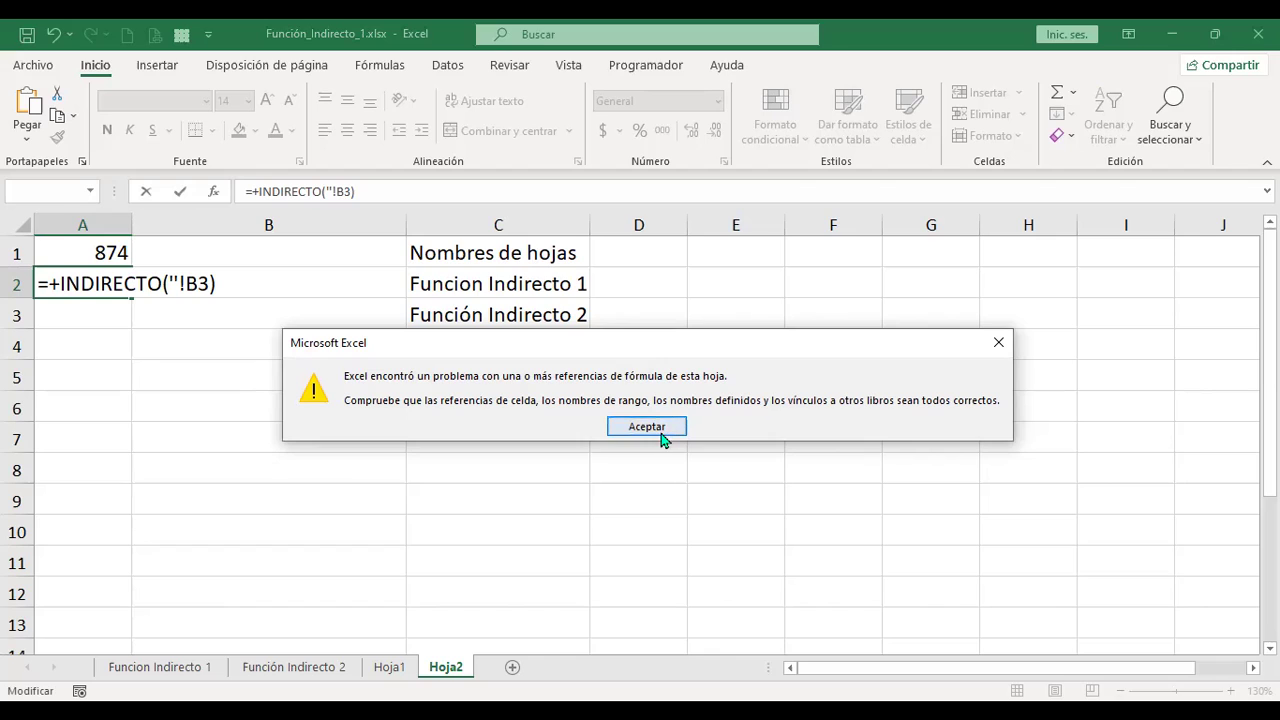
Dismiss the reference warning, replace the empty quotes in A2 with a C2 reference, and commit
key(Return)
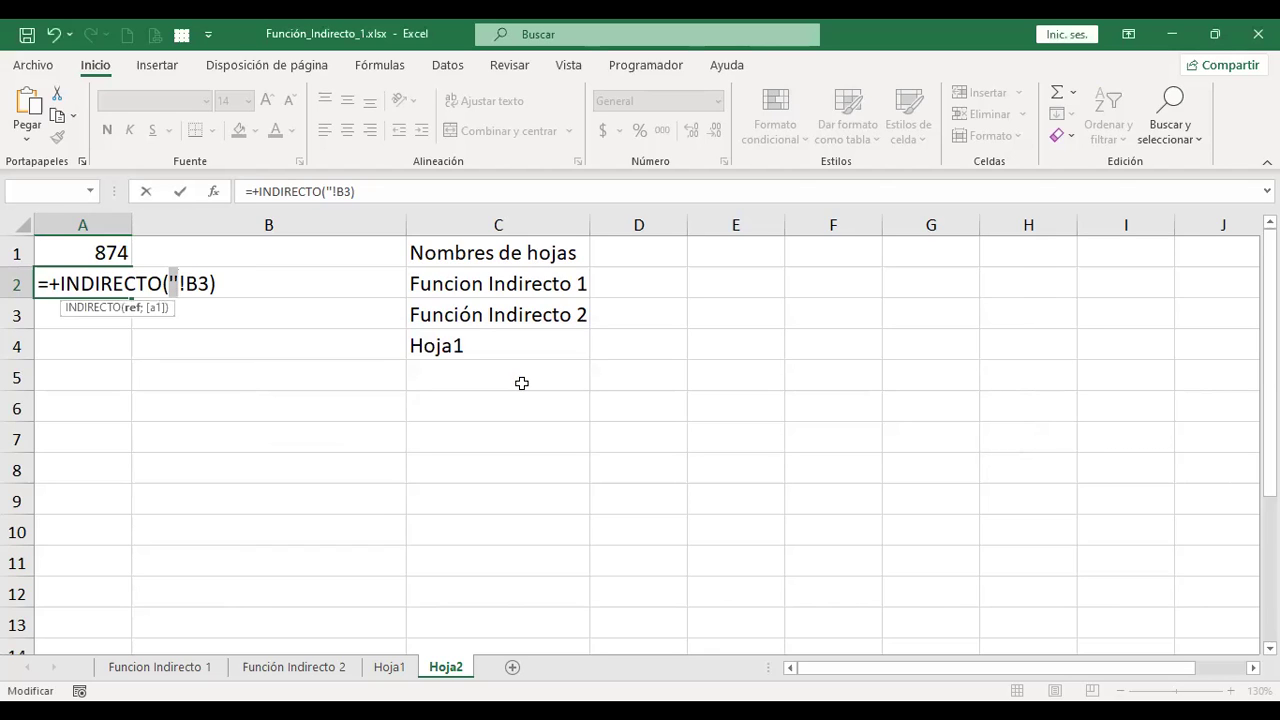
key(BackSpace)
key(Delete)
key(Delete)
key(Delete)
key(Delete)
key(Delete)
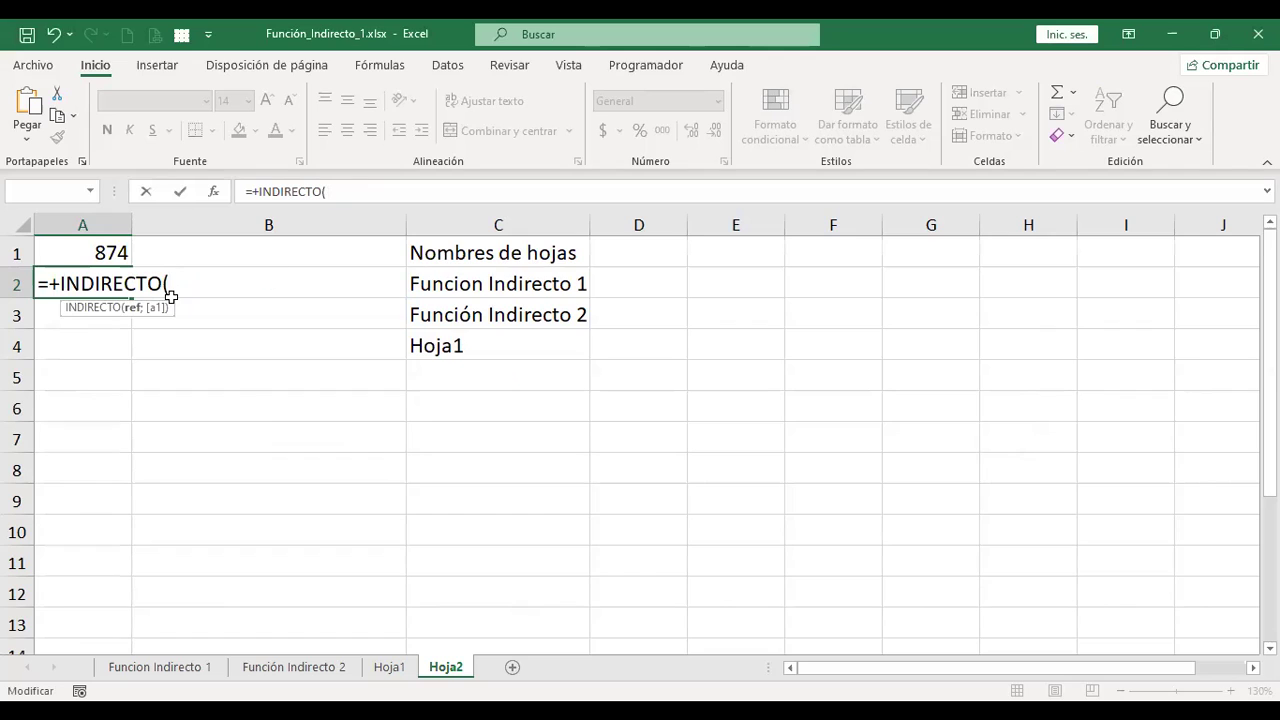
click(513, 283)
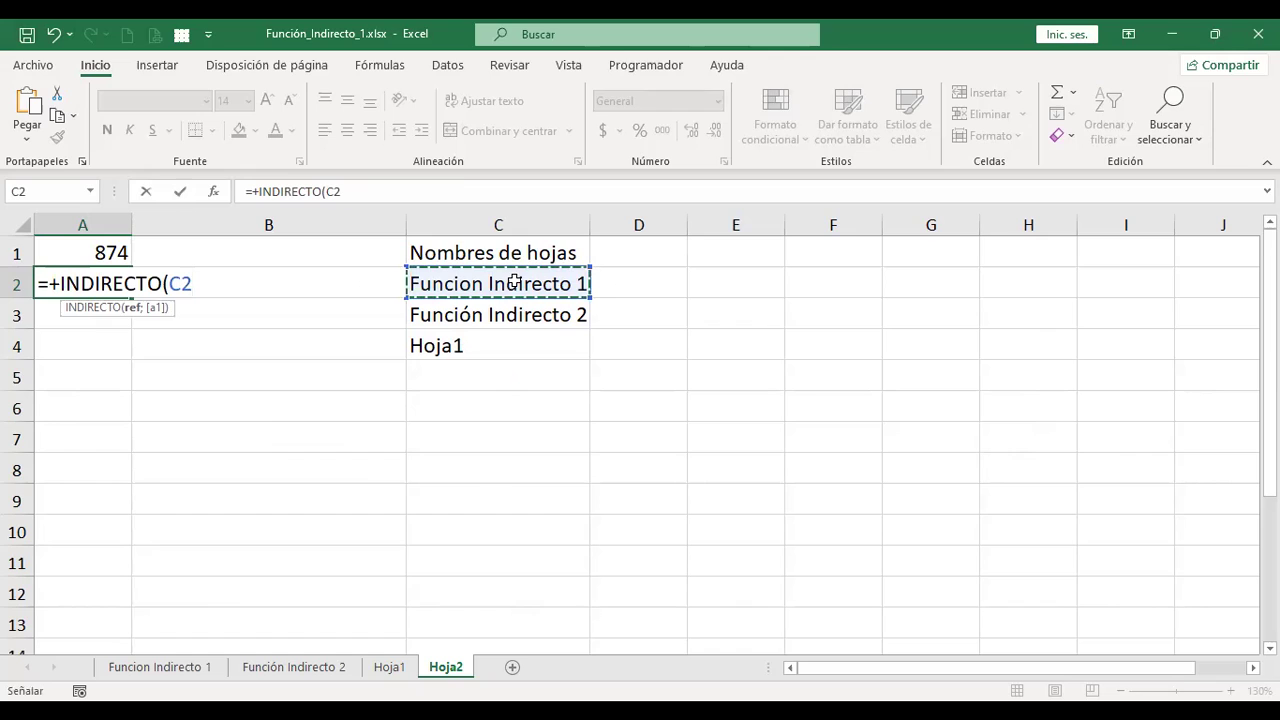
key(ctrl+Return)
Inspect the B3 reference in A1's formula without changing it
click(103, 252)
key(F2)
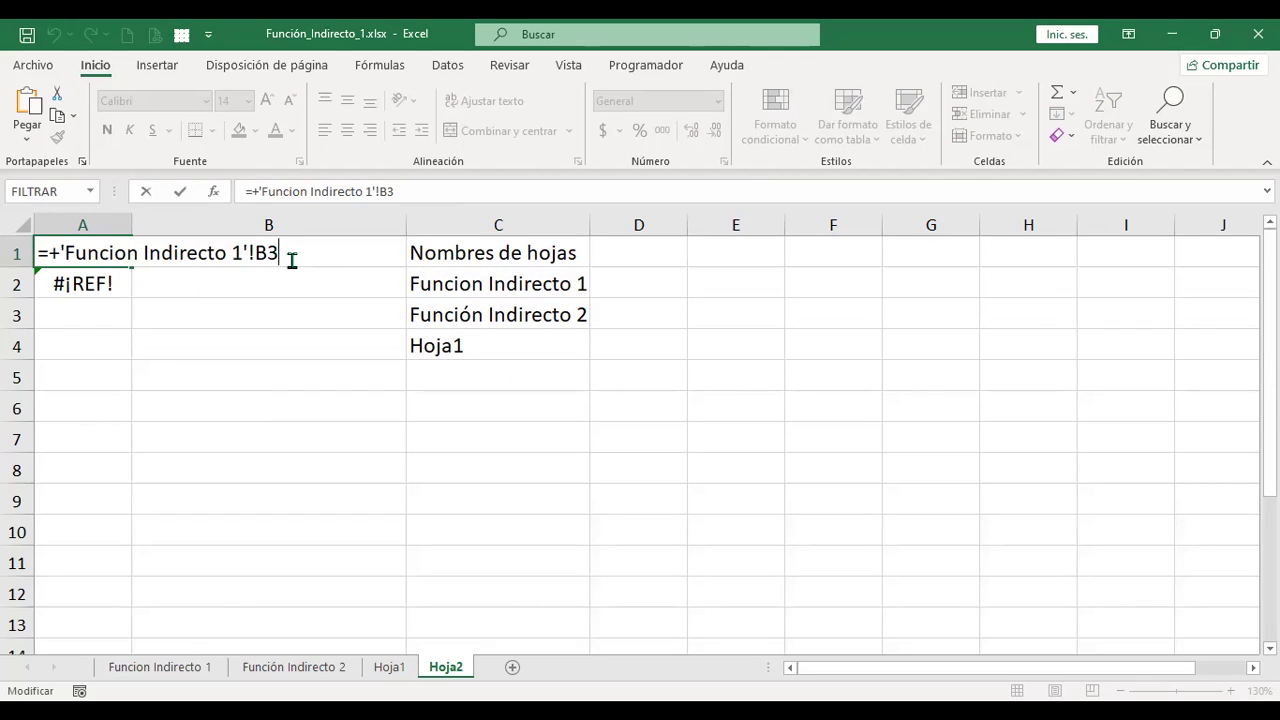
drag(253, 253, 284, 252)
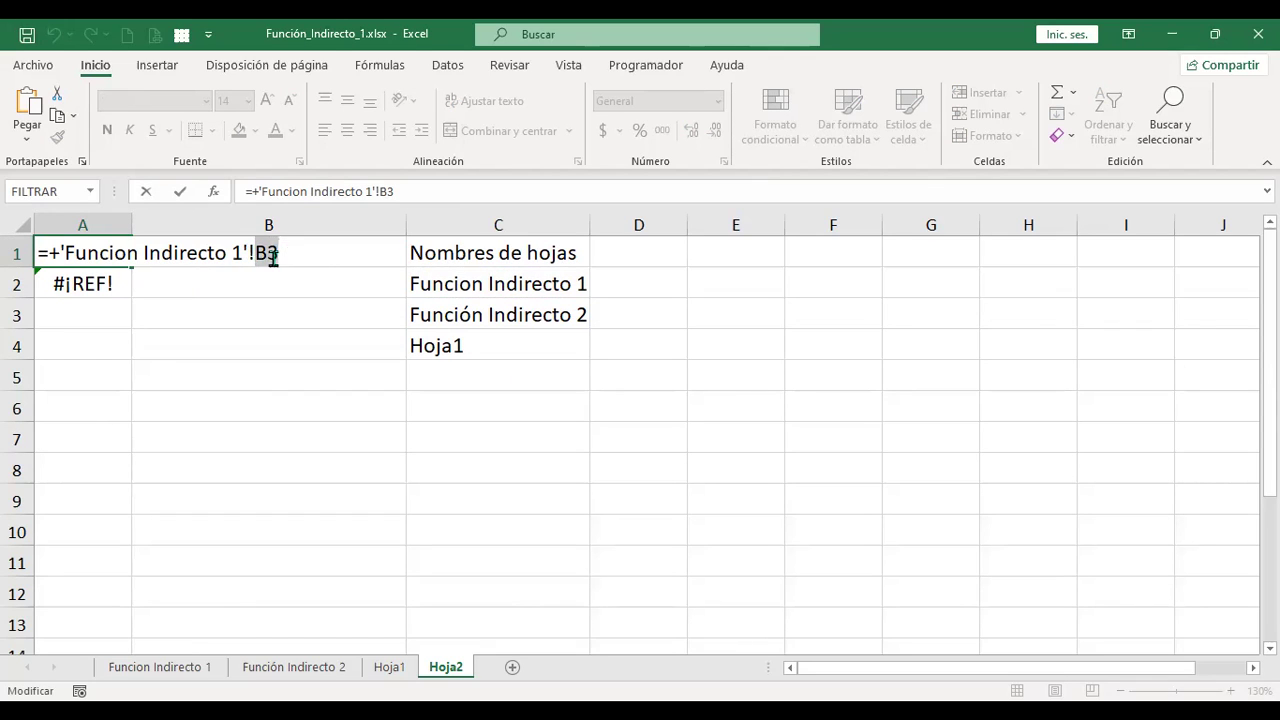
key(Return)
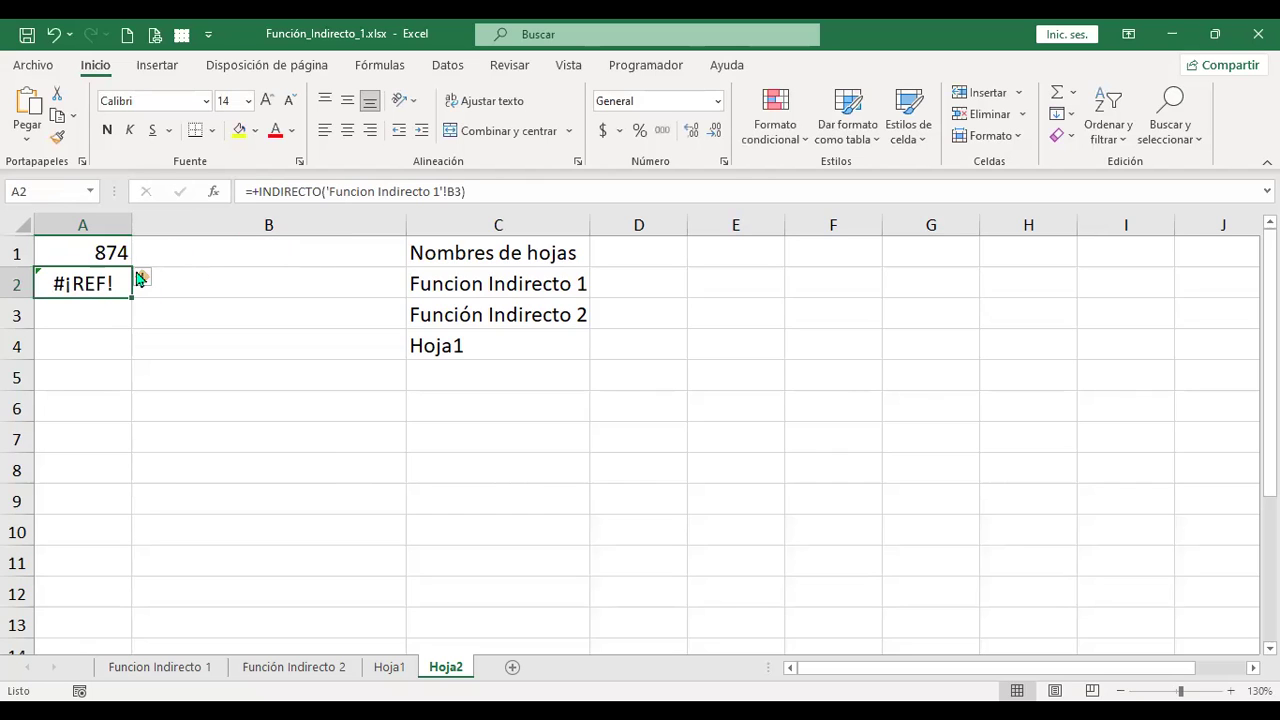
Rework A2's formula to =+INDIRECTO(C2&! using the C2 sheet name
key(F2)
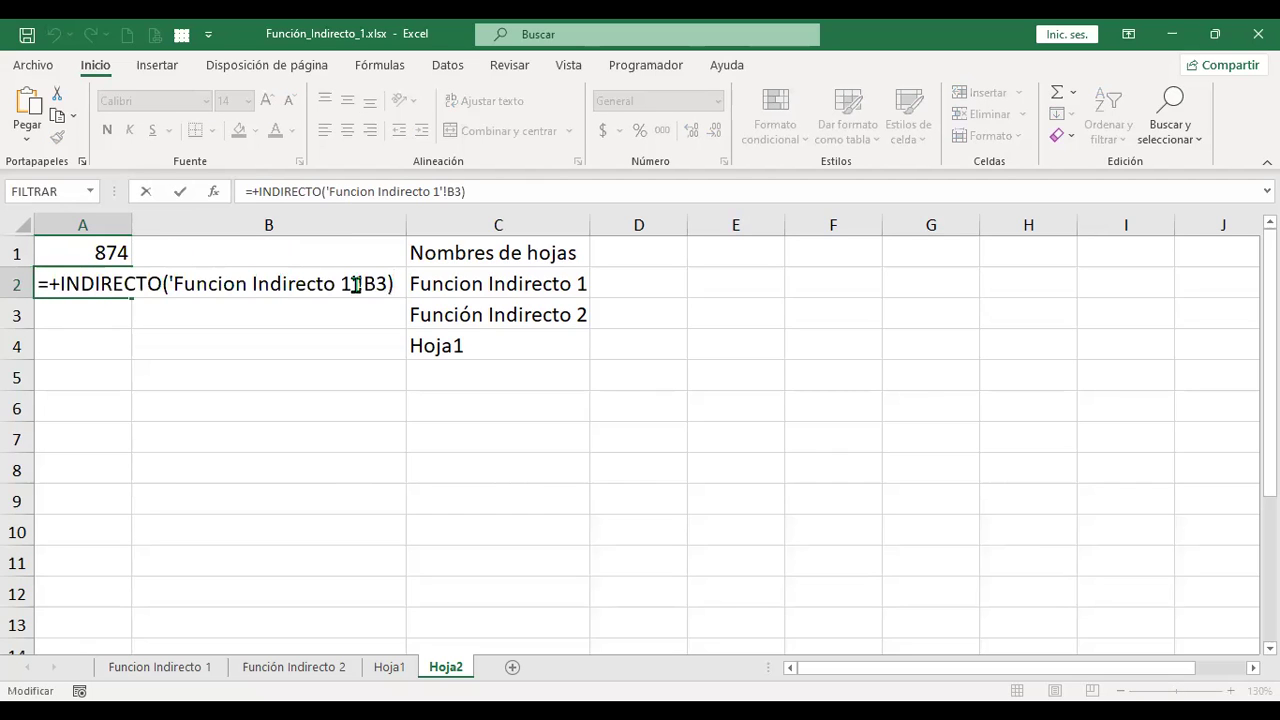
key(BackSpace)
key(BackSpace)
key(BackSpace)
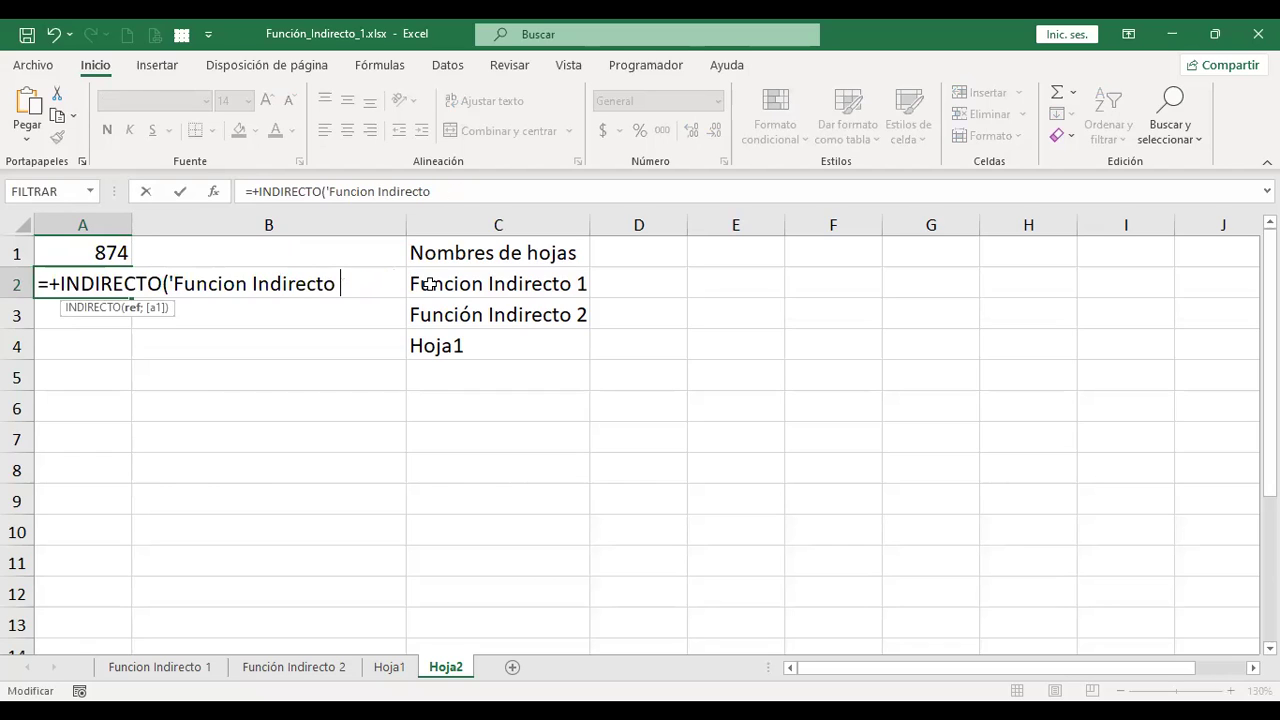
key(BackSpace)
key(BackSpace)
key(BackSpace)
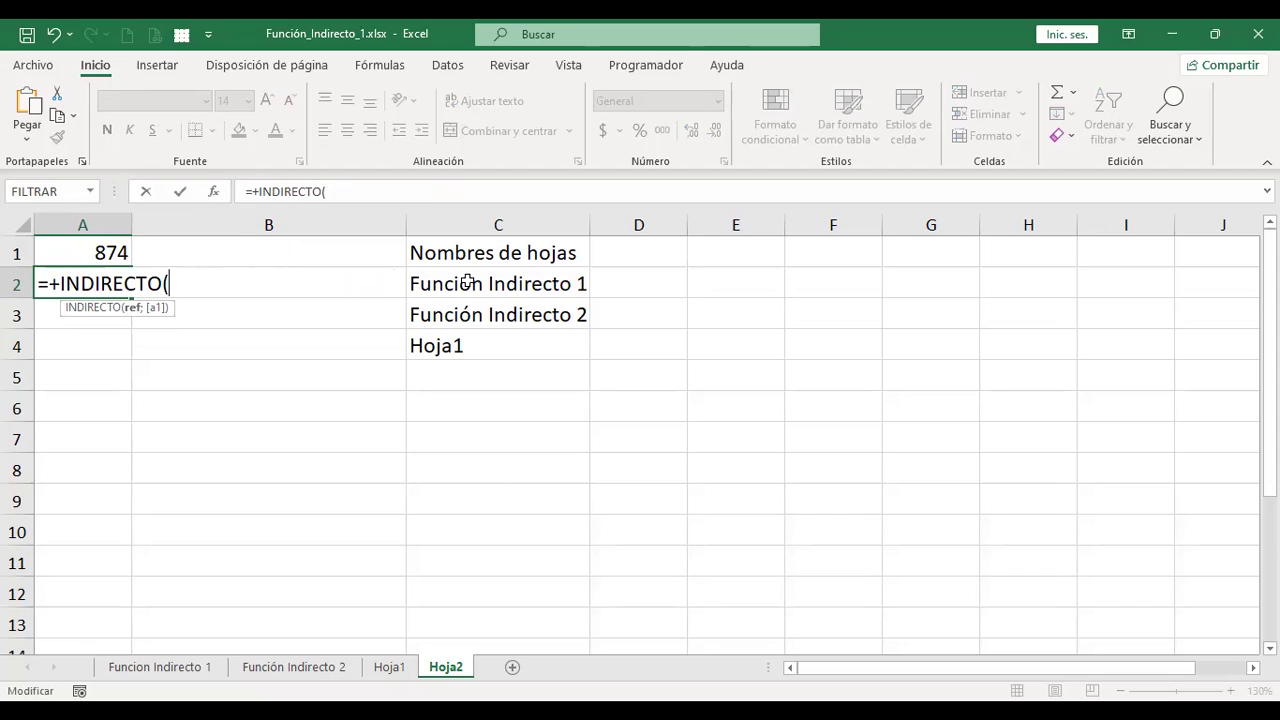
click(467, 283)
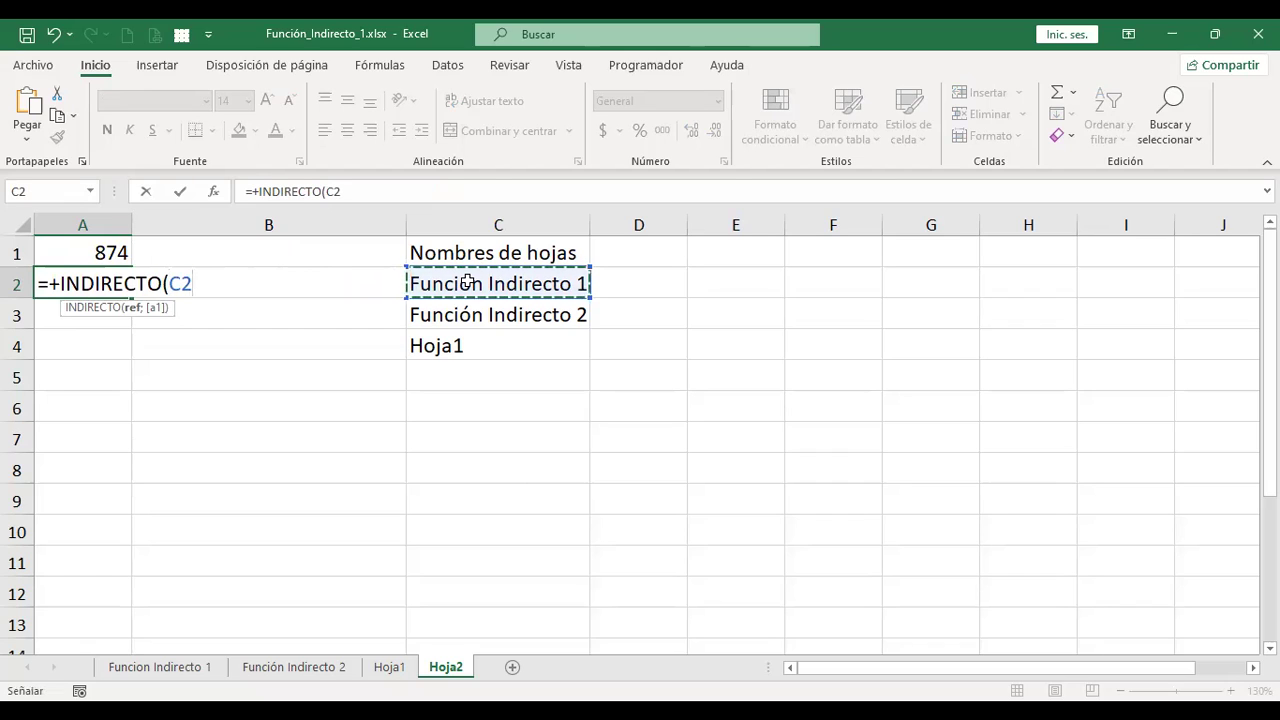
text(&)
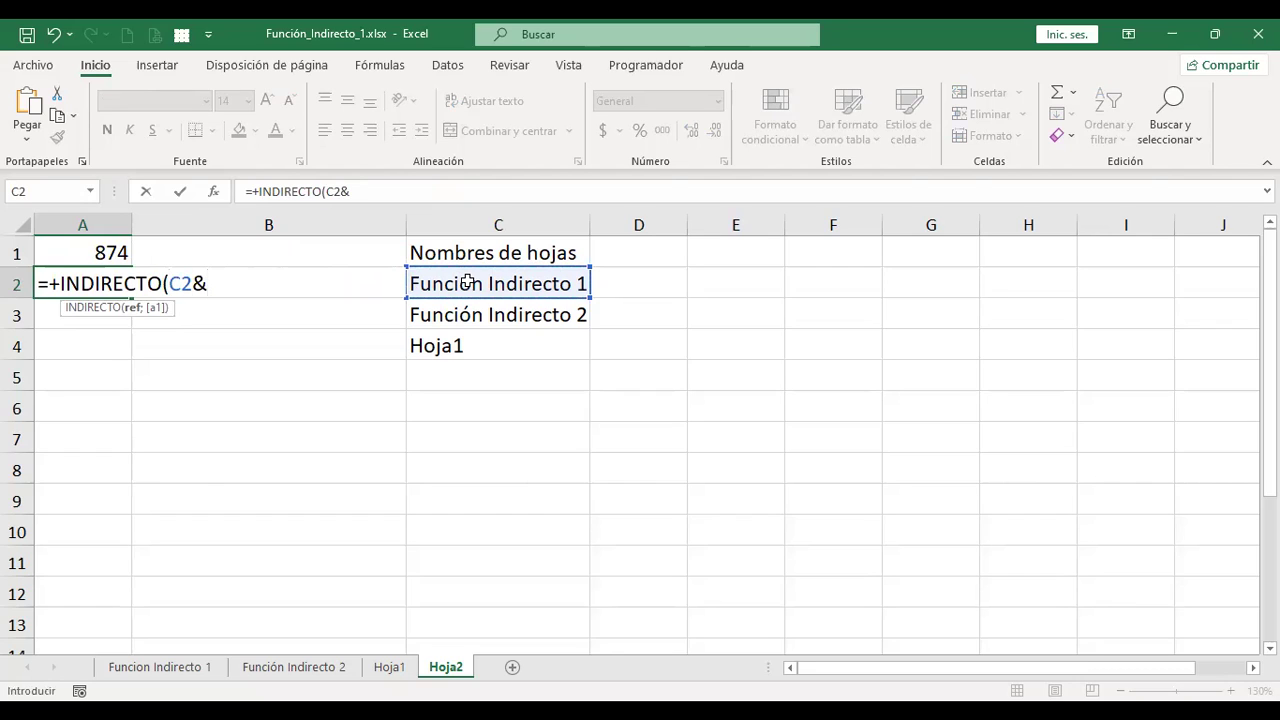
text(!)
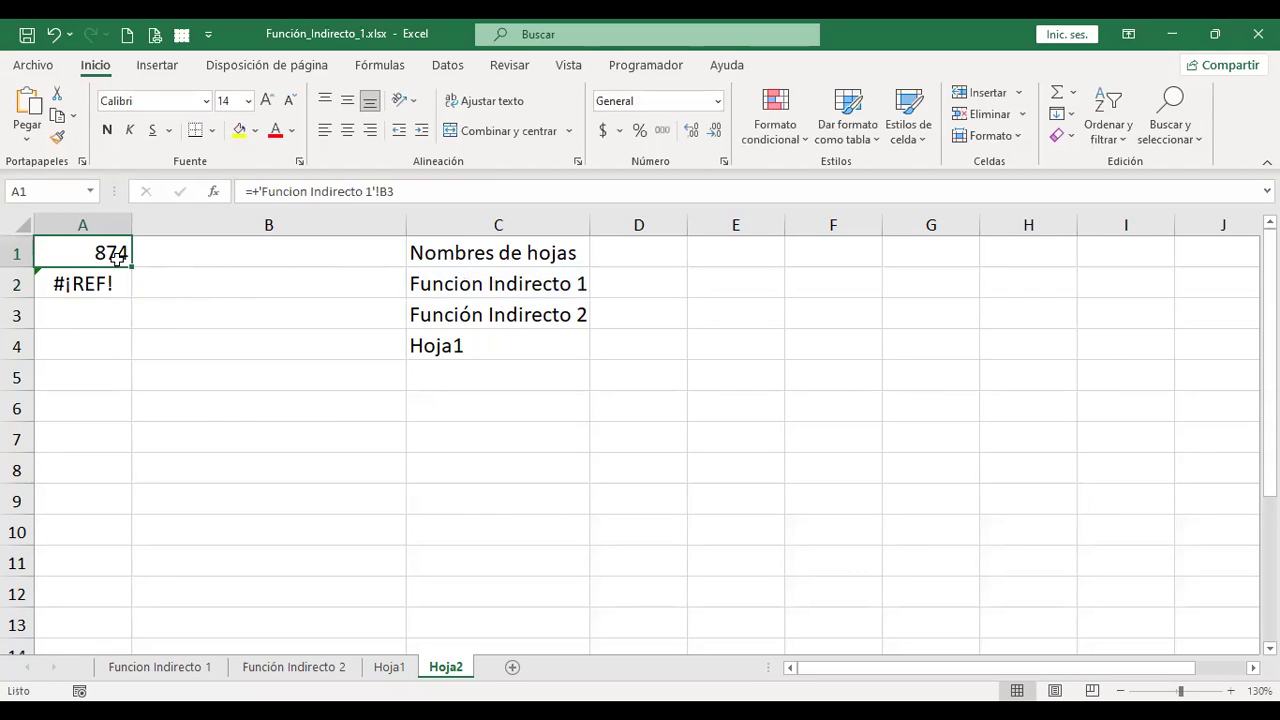
Retype A2 from scratch as +INDIRECTO(C2&!b3 via the INDIRECTO autocomplete and a C2 reference
click(107, 277)
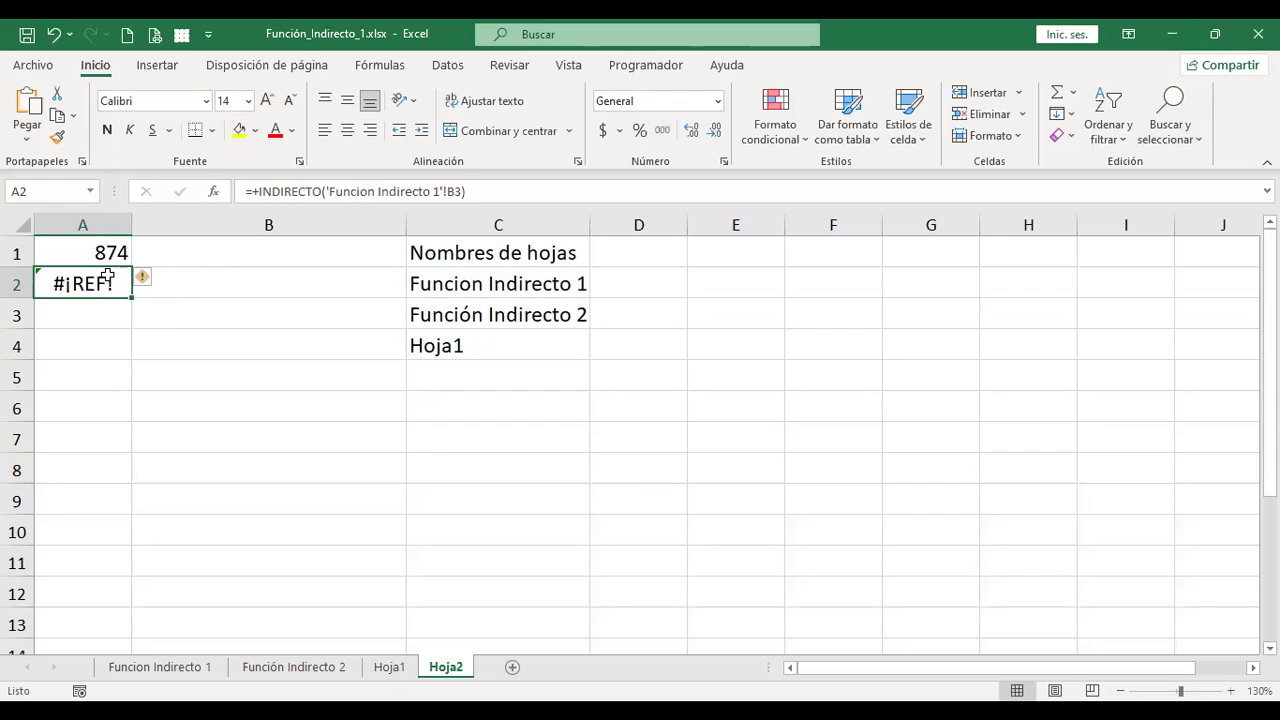
text(+i)
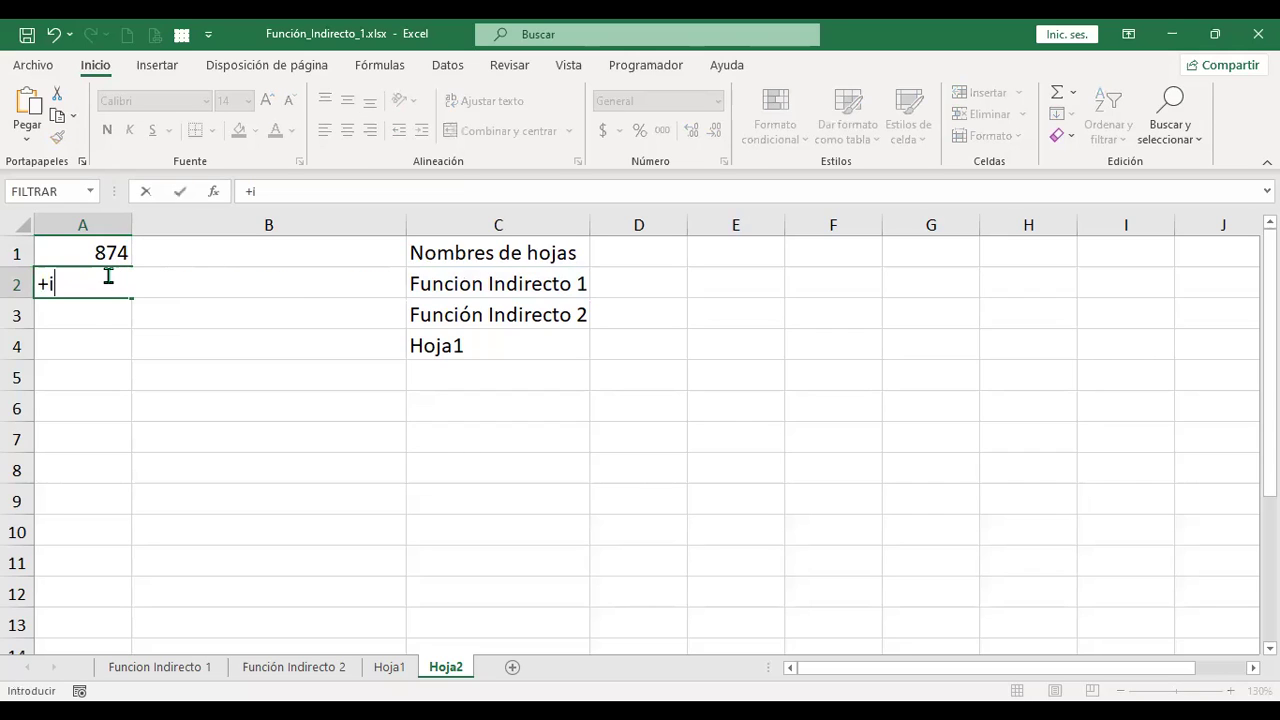
text(ndire)
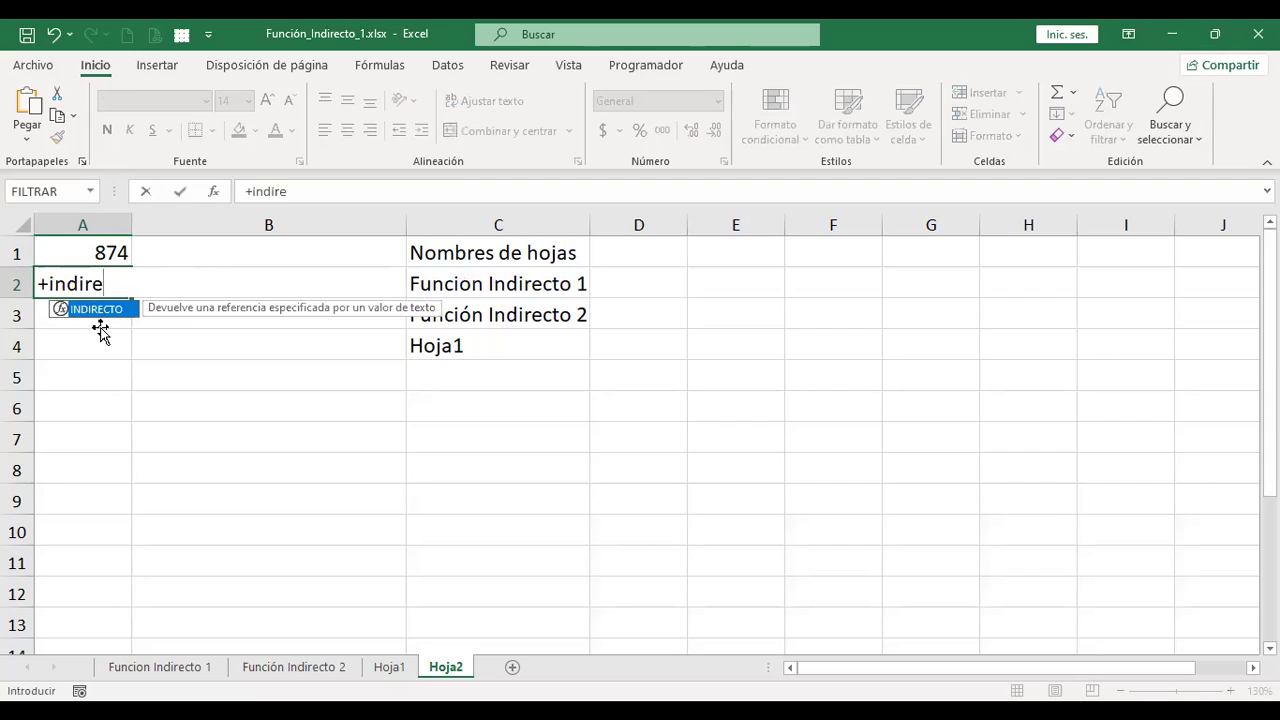
click(106, 288)
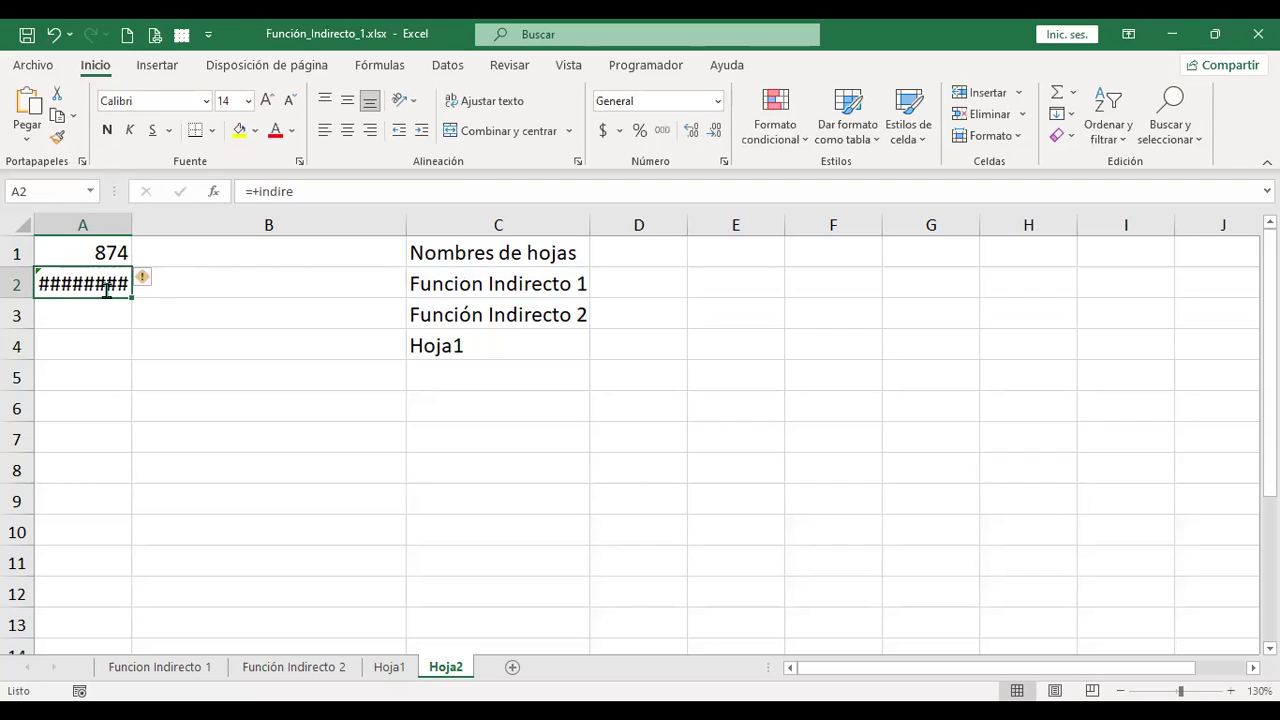
double_click(106, 290)
double_click(116, 309)
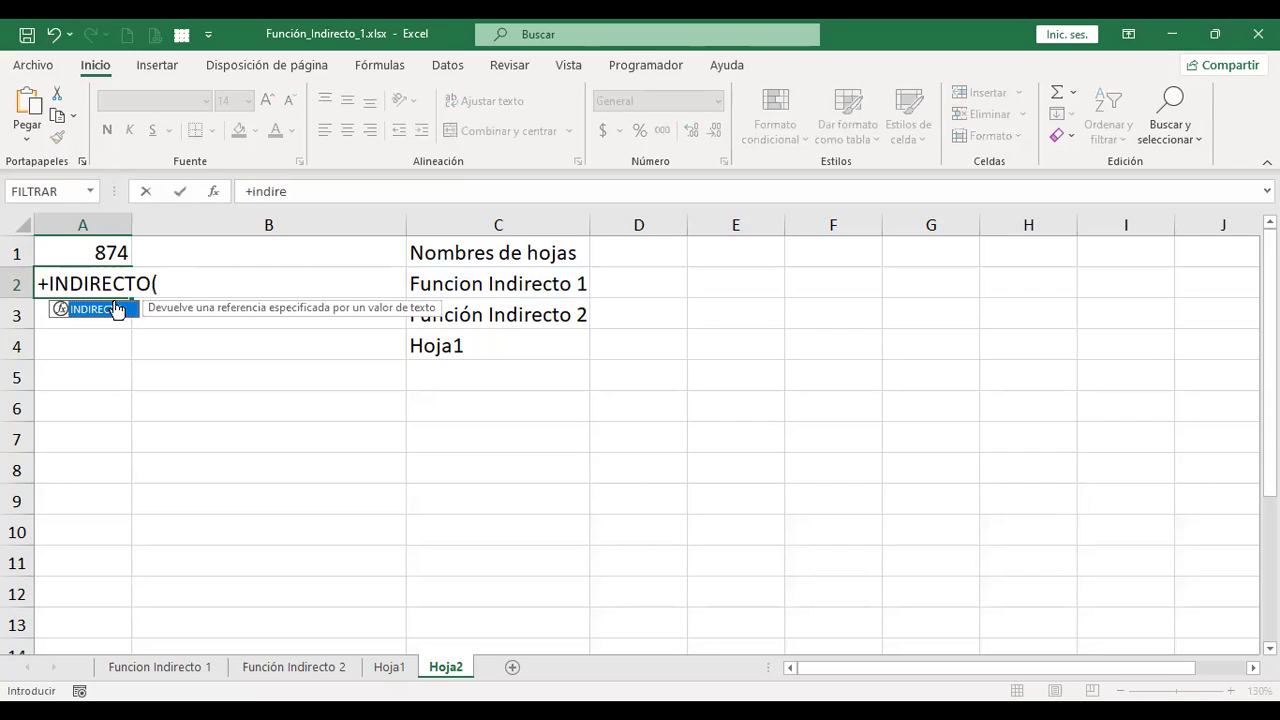
click(533, 284)
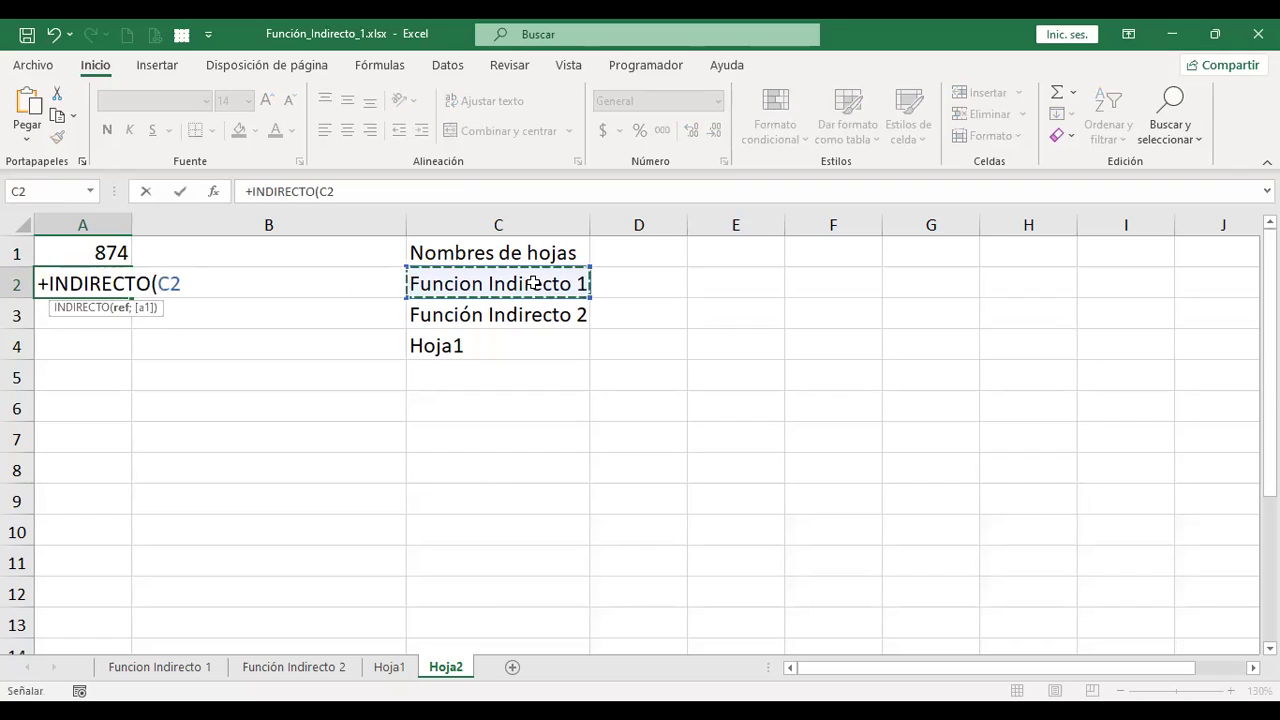
text(&!)
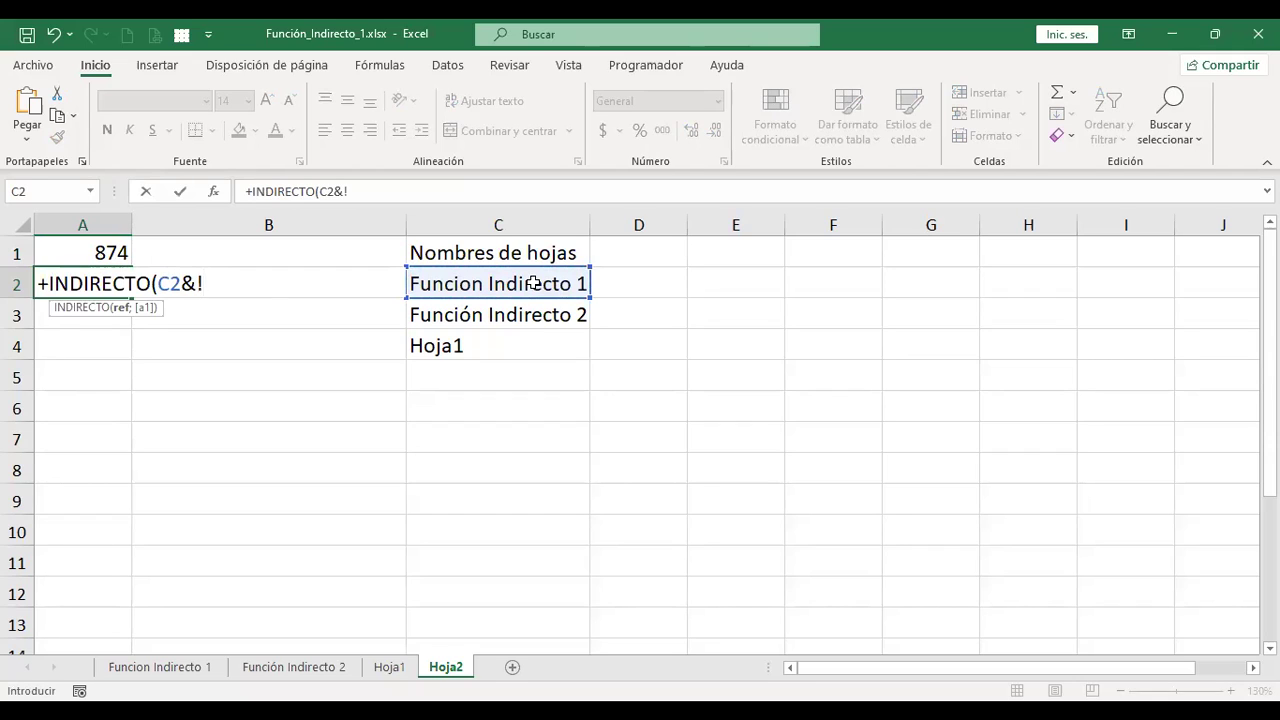
text(b3)
Clear the formula error and quote !b3 so A2 commits as =+INDIRECTO(C2&"!b3")
key(Return)
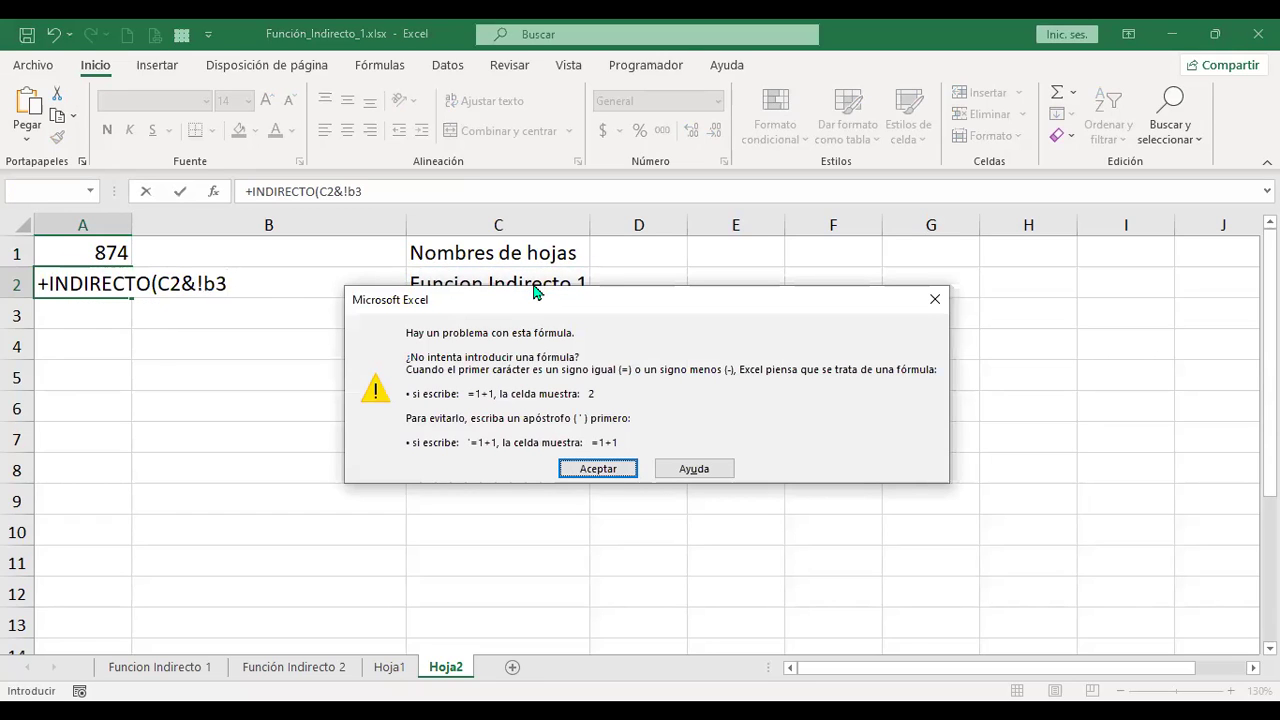
key(Return)
key(Return)
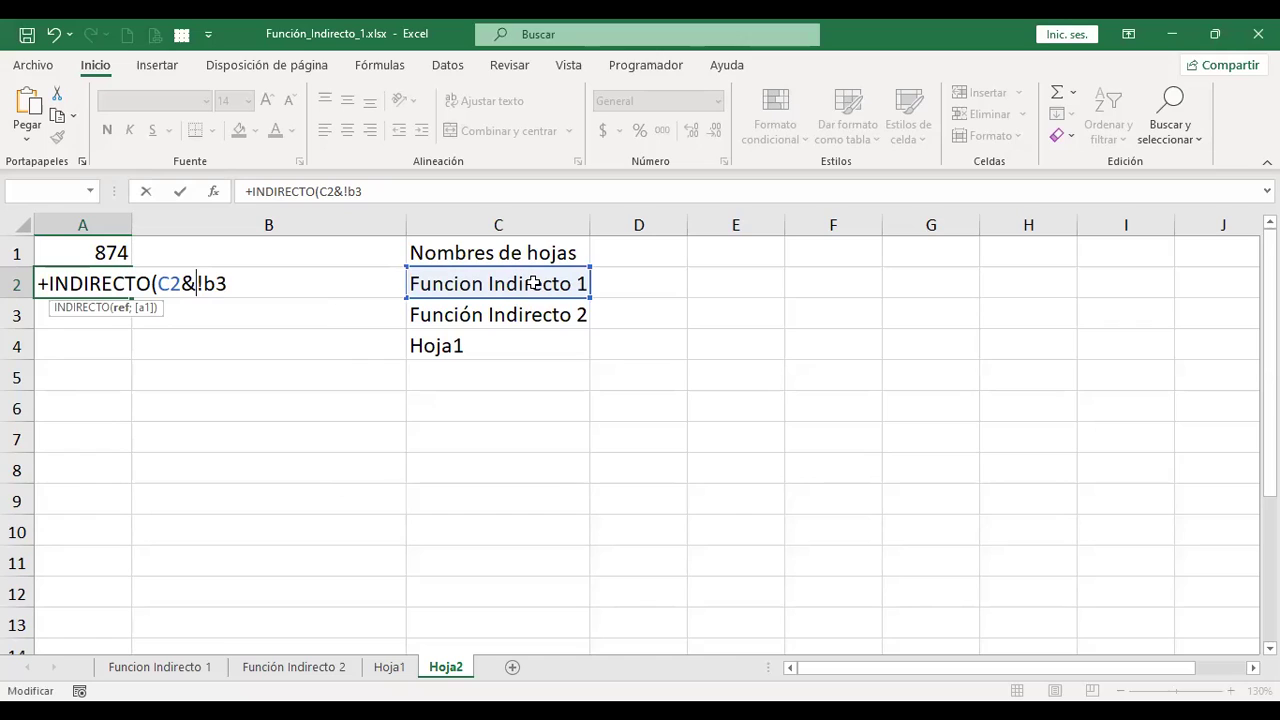
text("!b3)
text(")
key(Return)
key(Up)
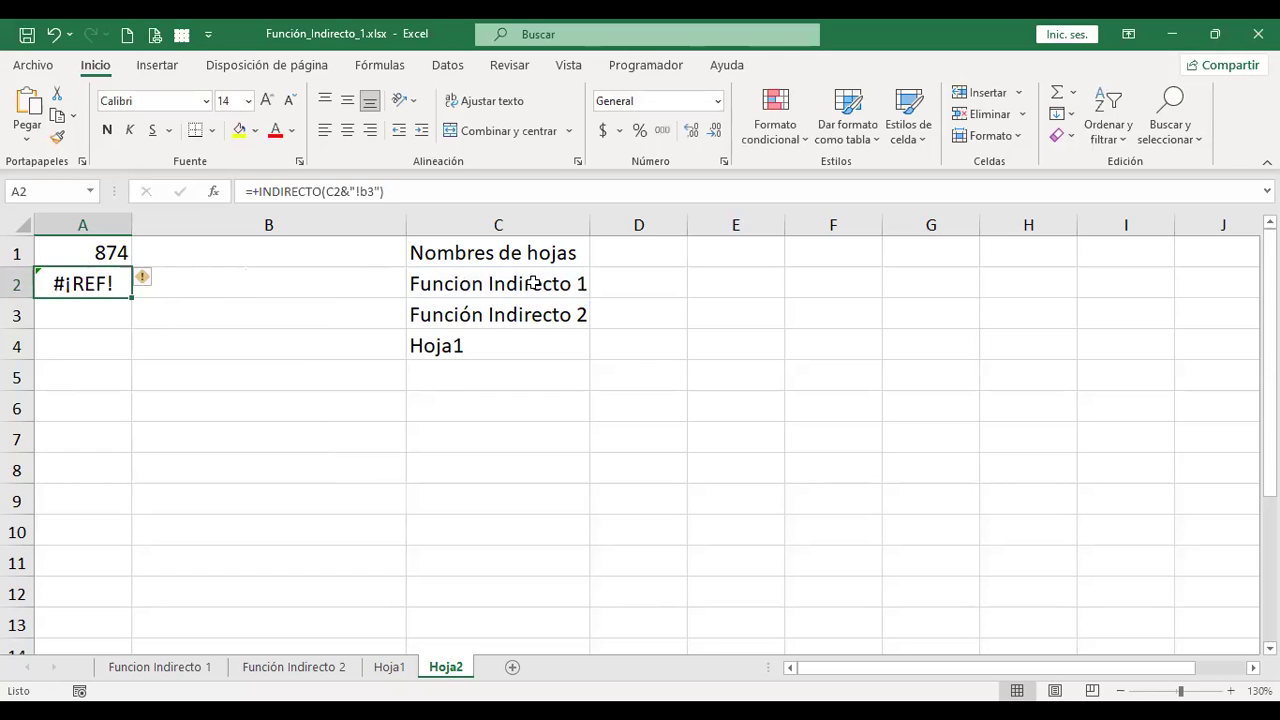
key(F2)
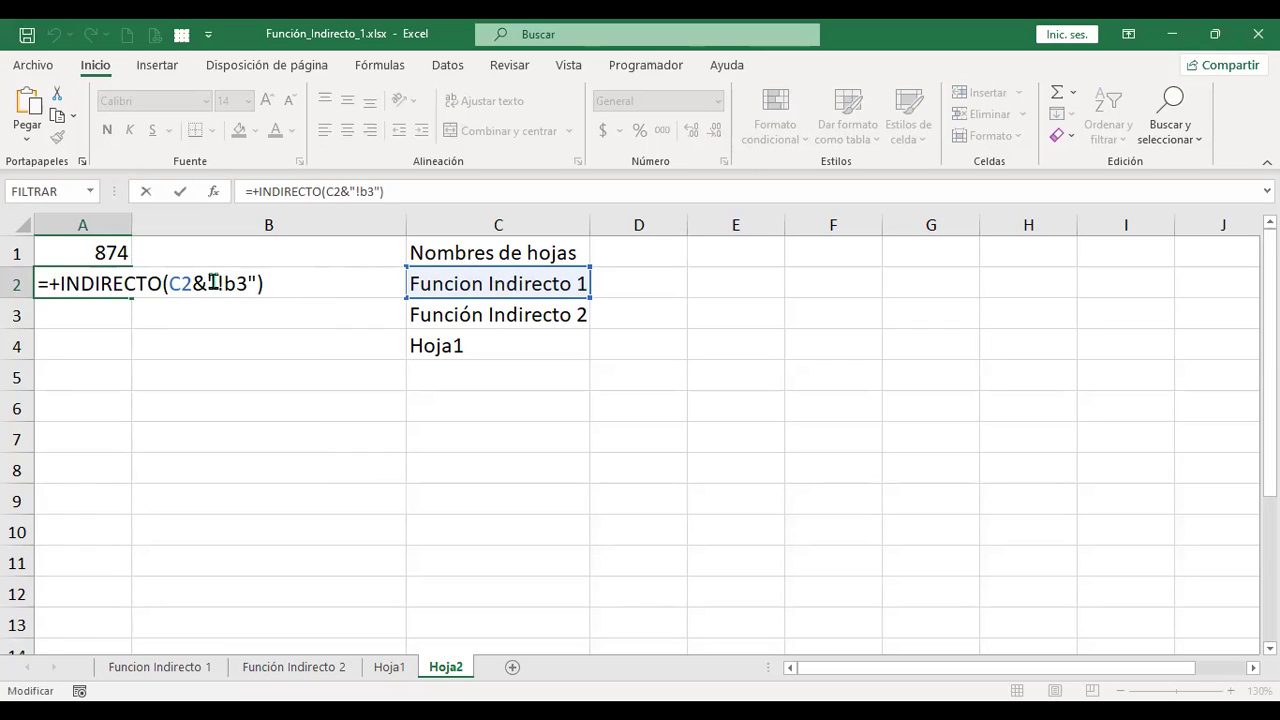
click(209, 283)
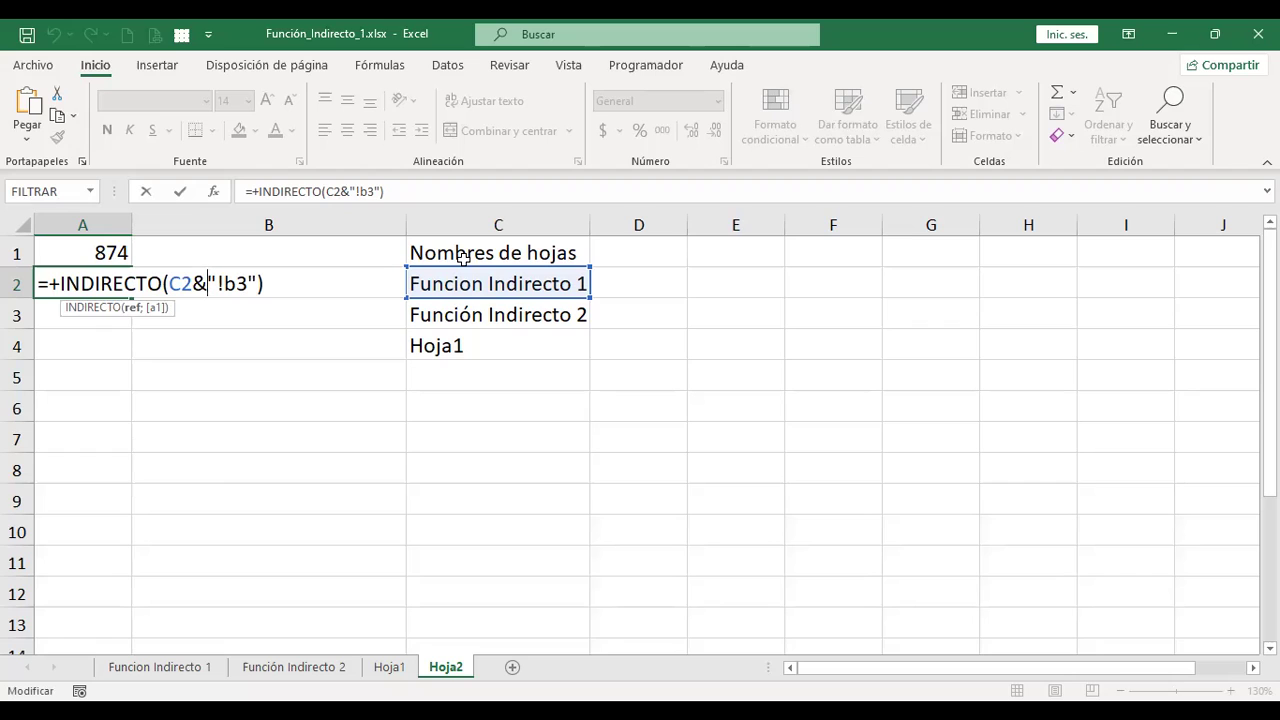
key(ctrl+Return)
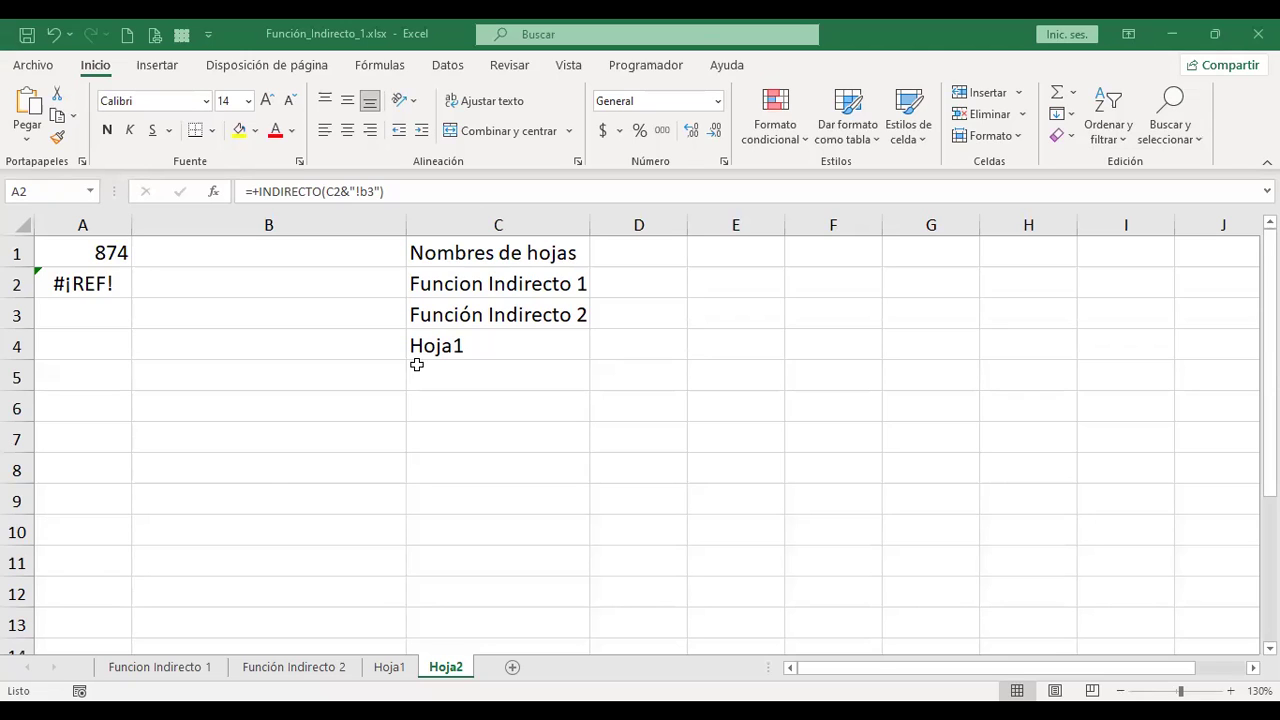
Start shifting the quotes in A2's formula around C2, the ampersand and !b3
click(83, 283)
key(F2)
click(217, 280)
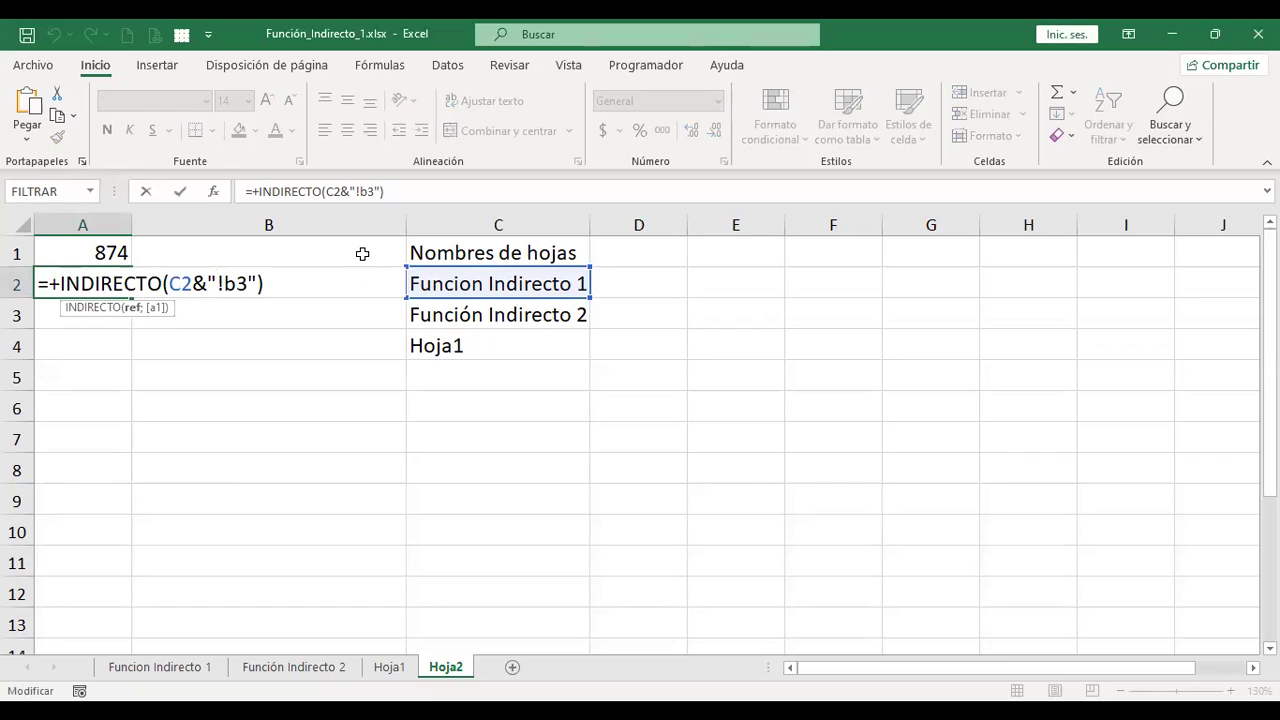
key(BackSpace)
key(Left)
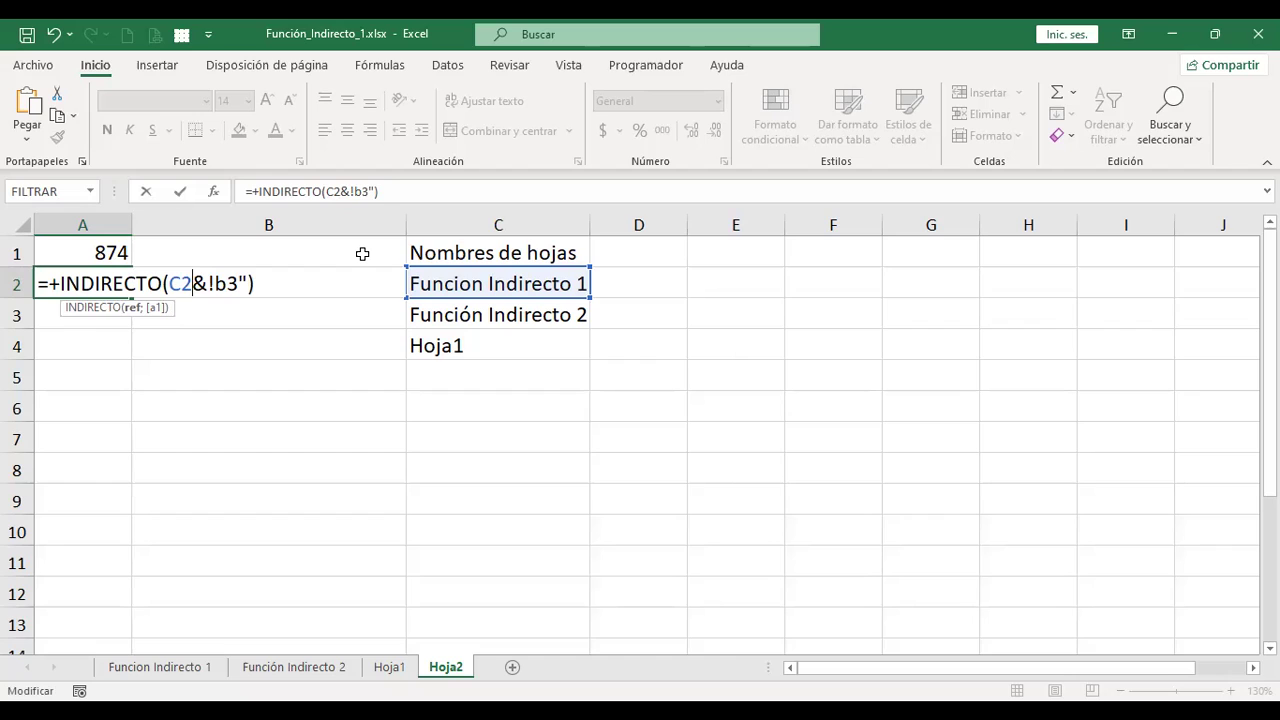
text(")
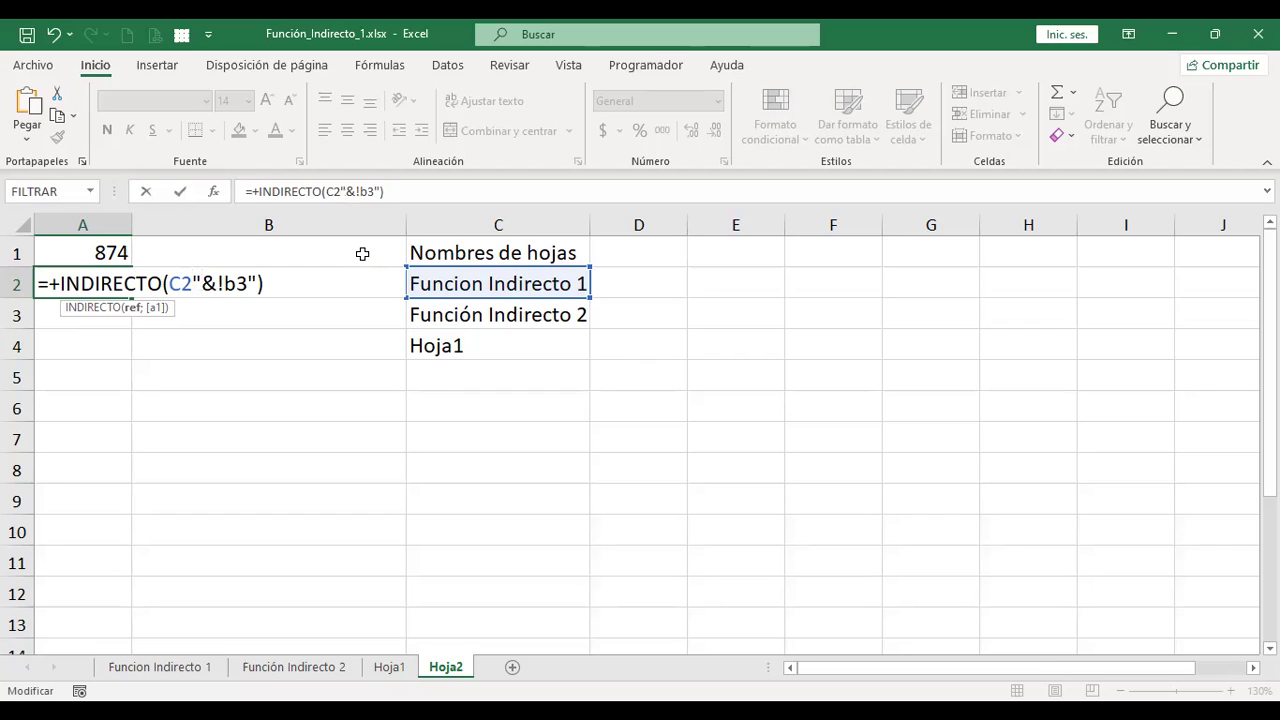
key(BackSpace)
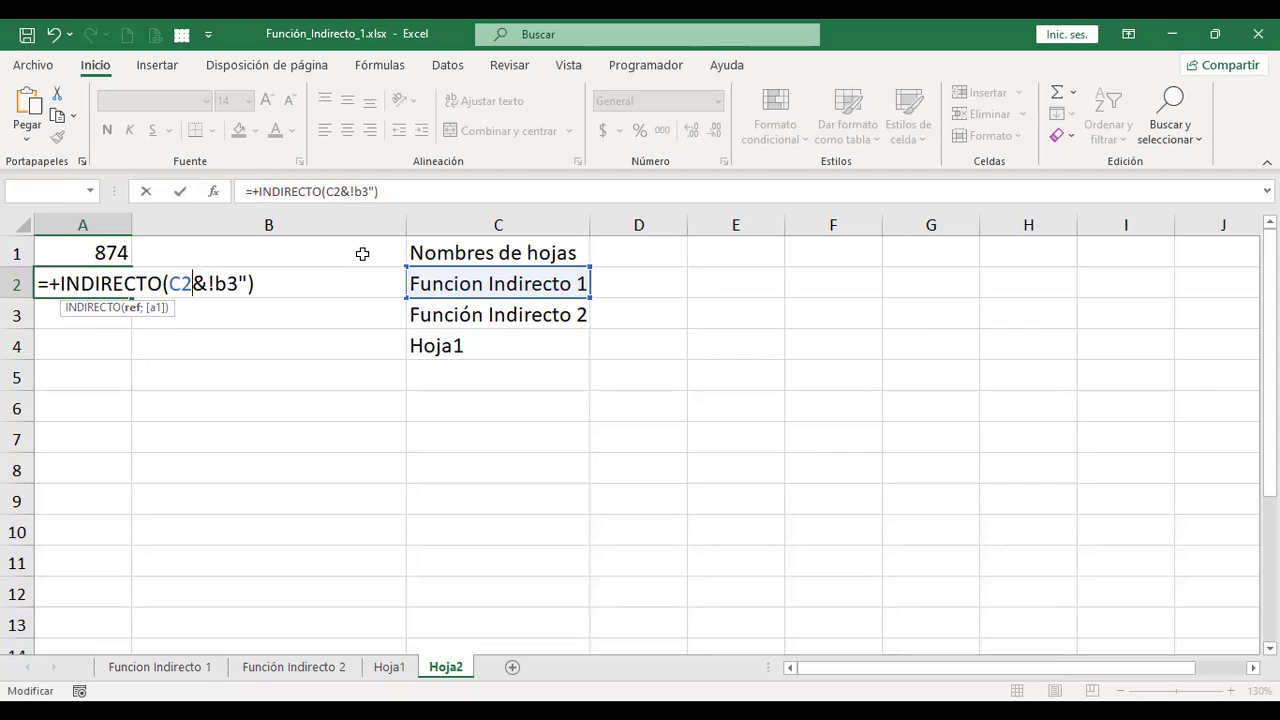
key(Right)
text(")
key(Right)
text(")
key(Right)
key(Right)
key(Delete)
key(Left)
key(Left)
key(Left)
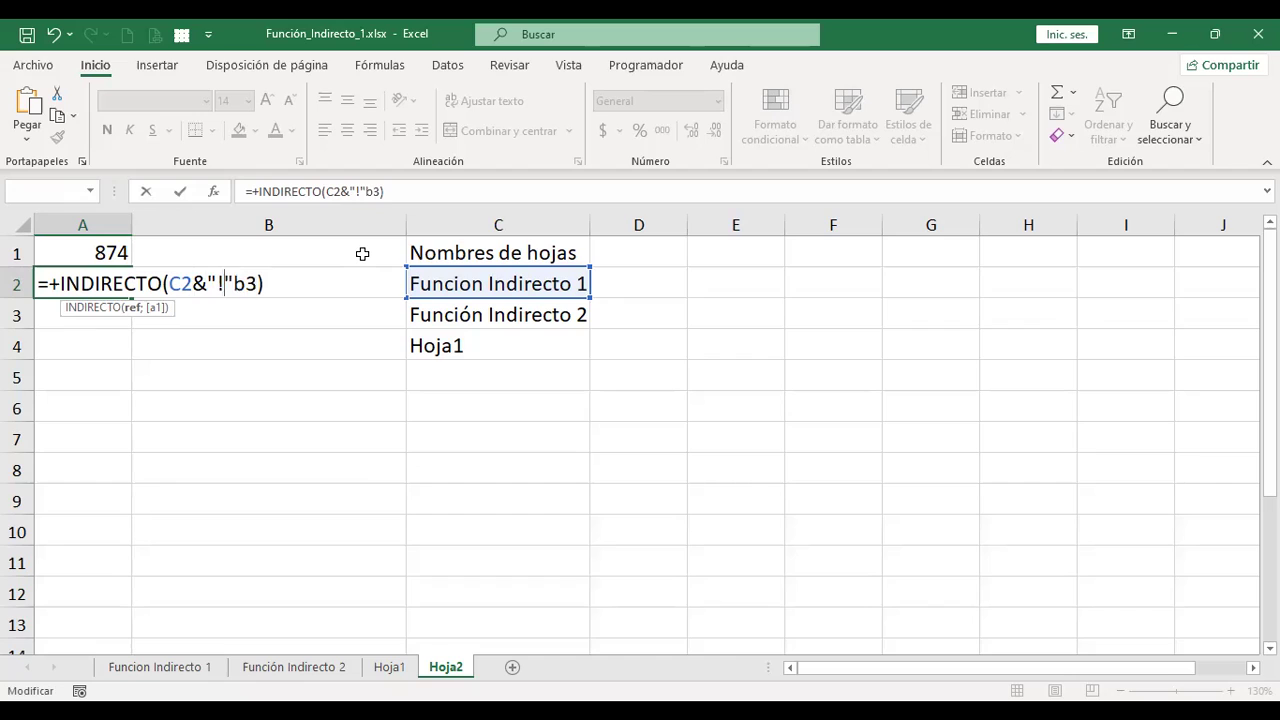
key(Left)
key(Left)
Finish the quoting so A2 reads =+INDIRECTO("C2"&"!b3") and enter it
key(Left)
key(Right)
key(Delete)
key(Left)
key(Left)
key(Left)
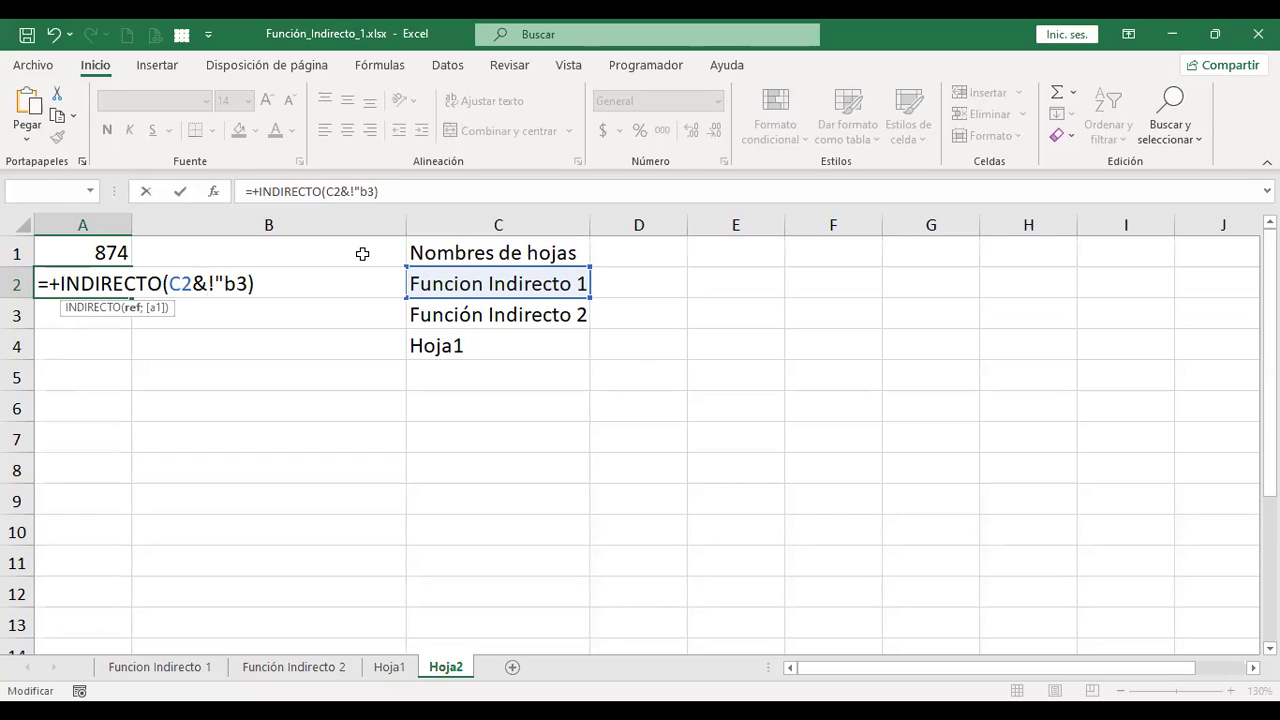
text(")
key(Right)
key(Right)
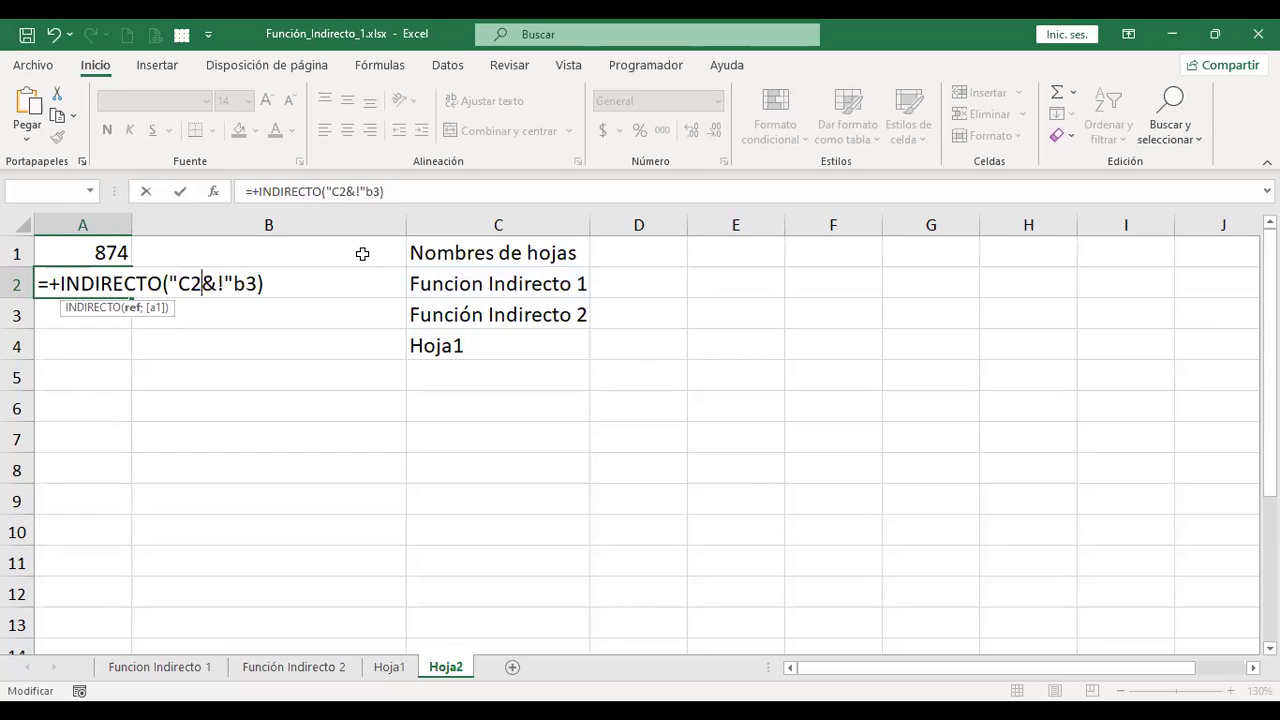
text(")
key(Right)
key(Right)
key(Right)
key(BackSpace)
key(Left)
text(")
key(Right)
key(Right)
key(Right)
text(")
key(ctrl+Return)
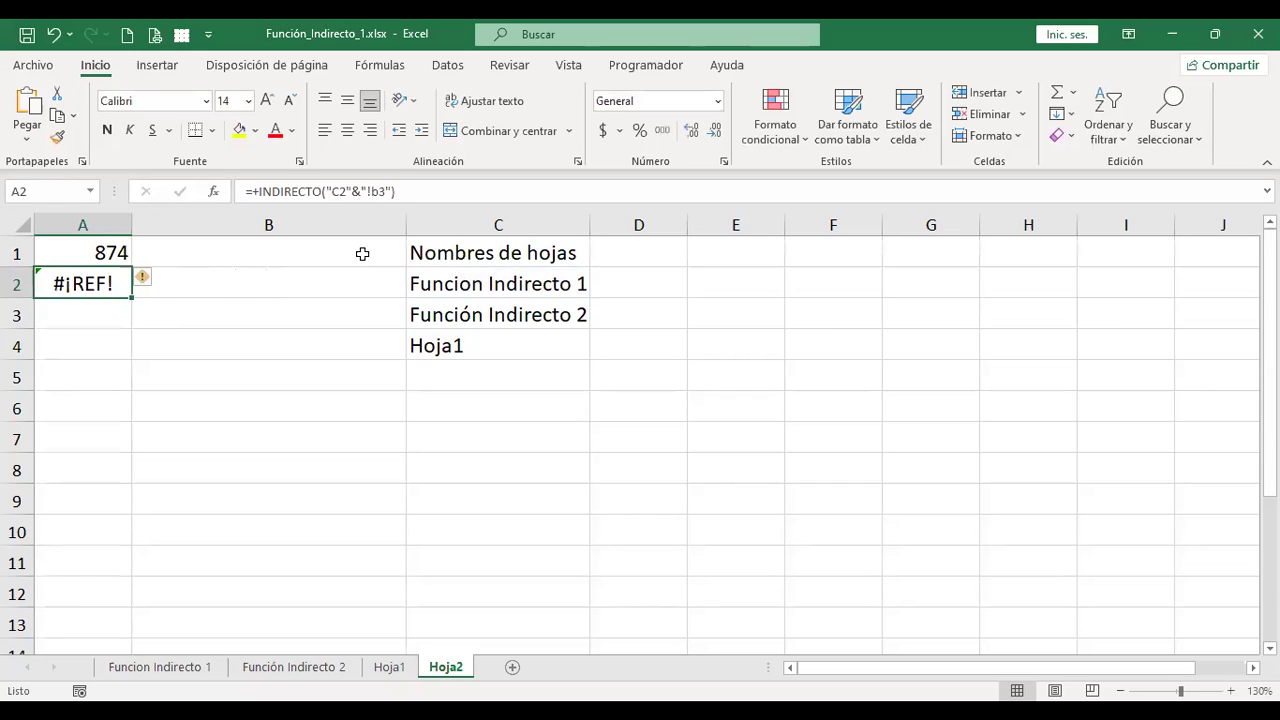
Reopen A2's formula and confirm it again
key(F2)
key(Left)
key(Left)
key(Left)
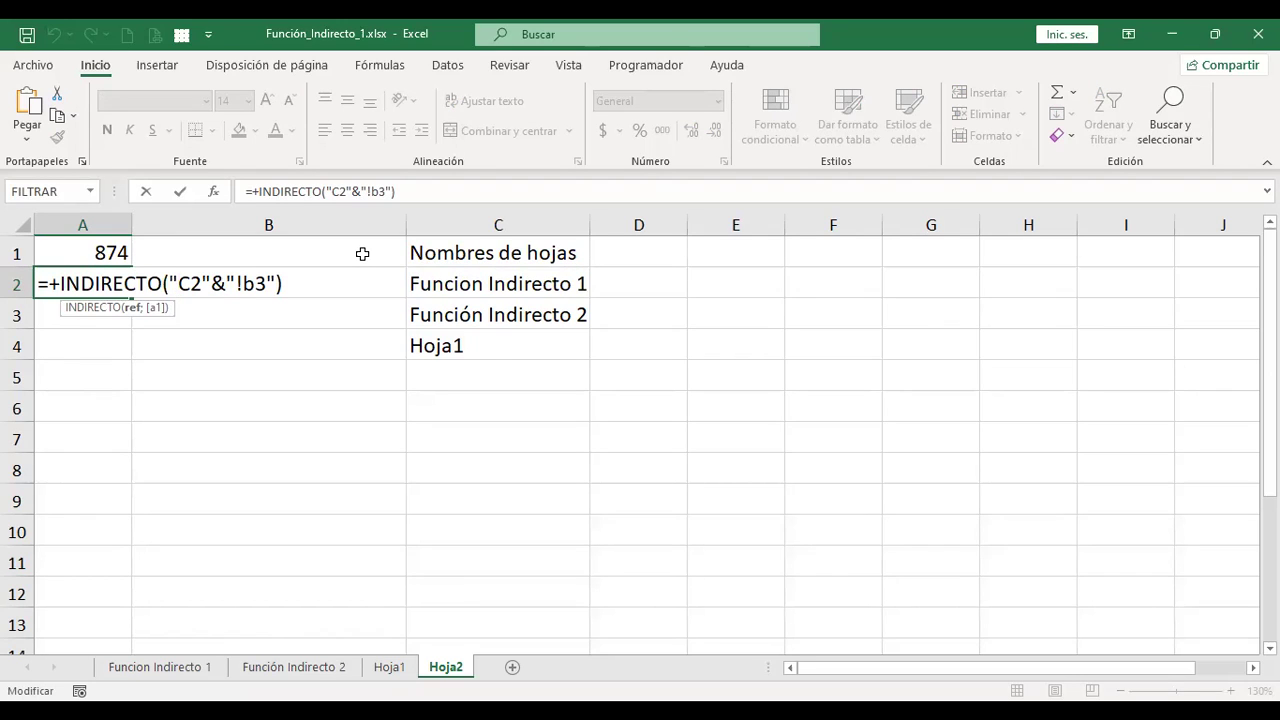
key(ctrl+Return)
key(ctrl+Page_Up)
key(ctrl+Page_Up)
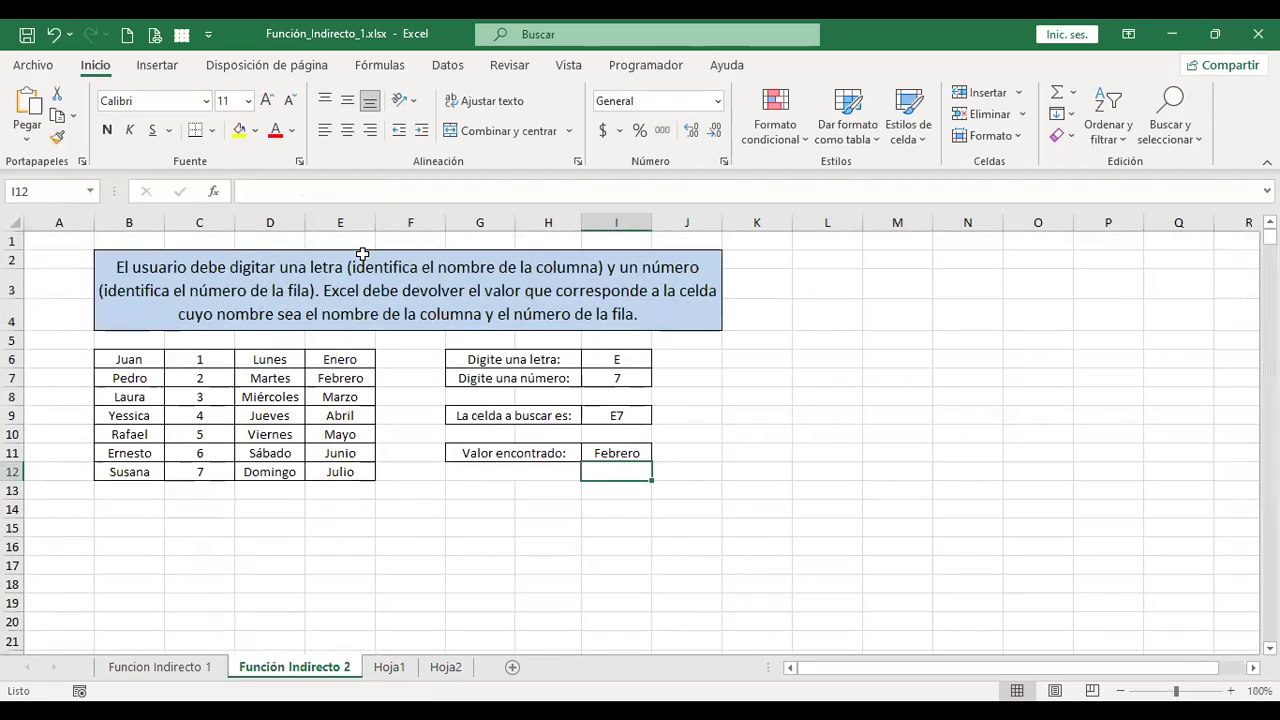
key(ctrl+Page_Up)
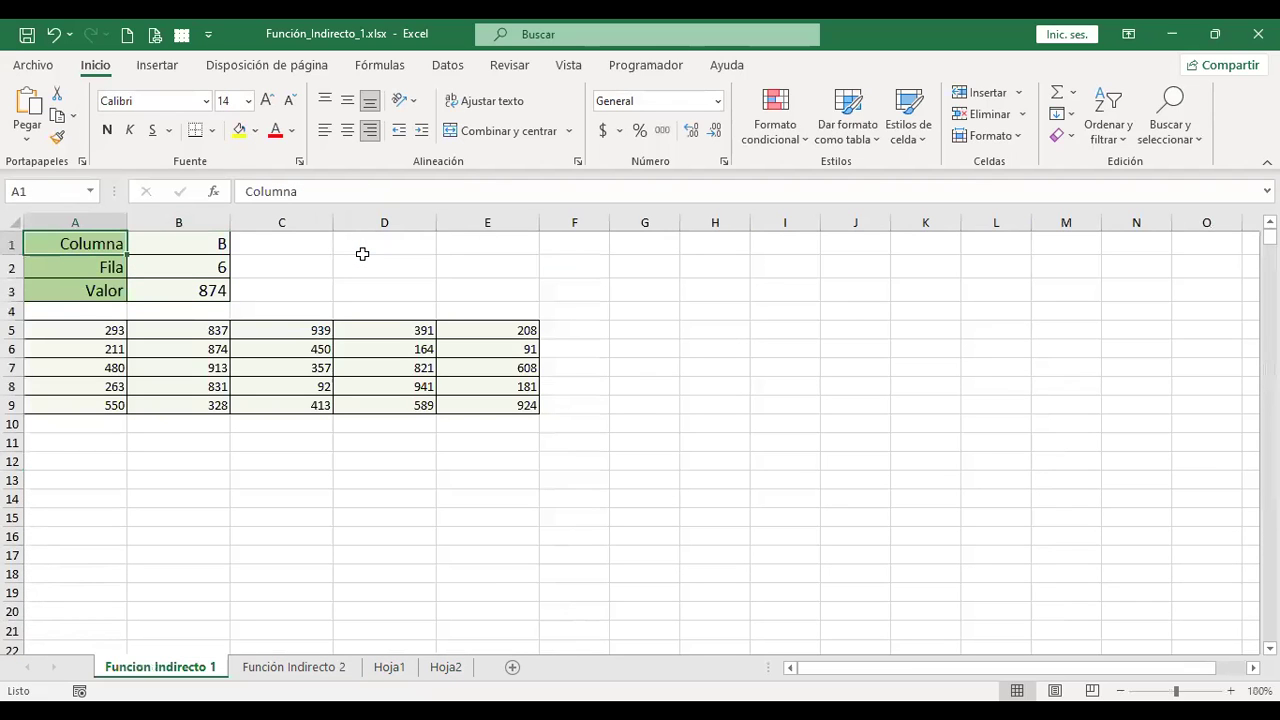
key(Right)
key(Down)
key(Down)
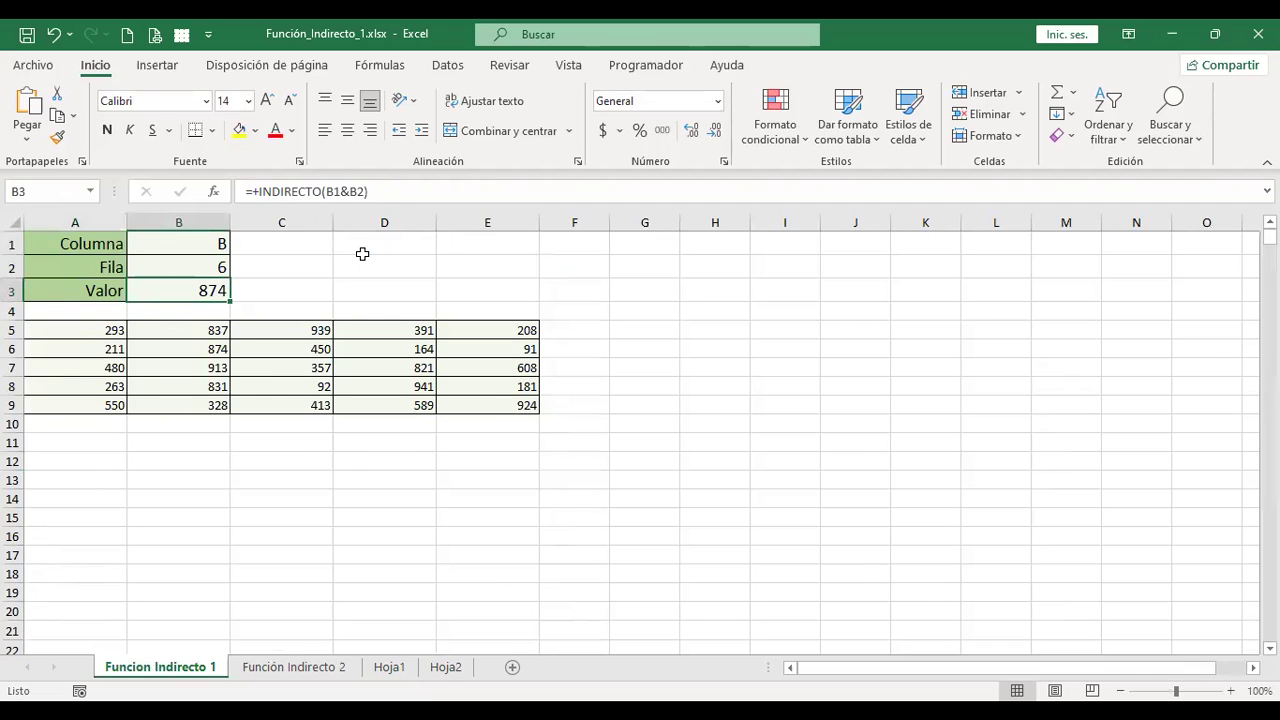
key(ctrl+Page_Down)
key(ctrl+Page_Down)
key(ctrl+Page_Down)
key(Up)
key(Down)
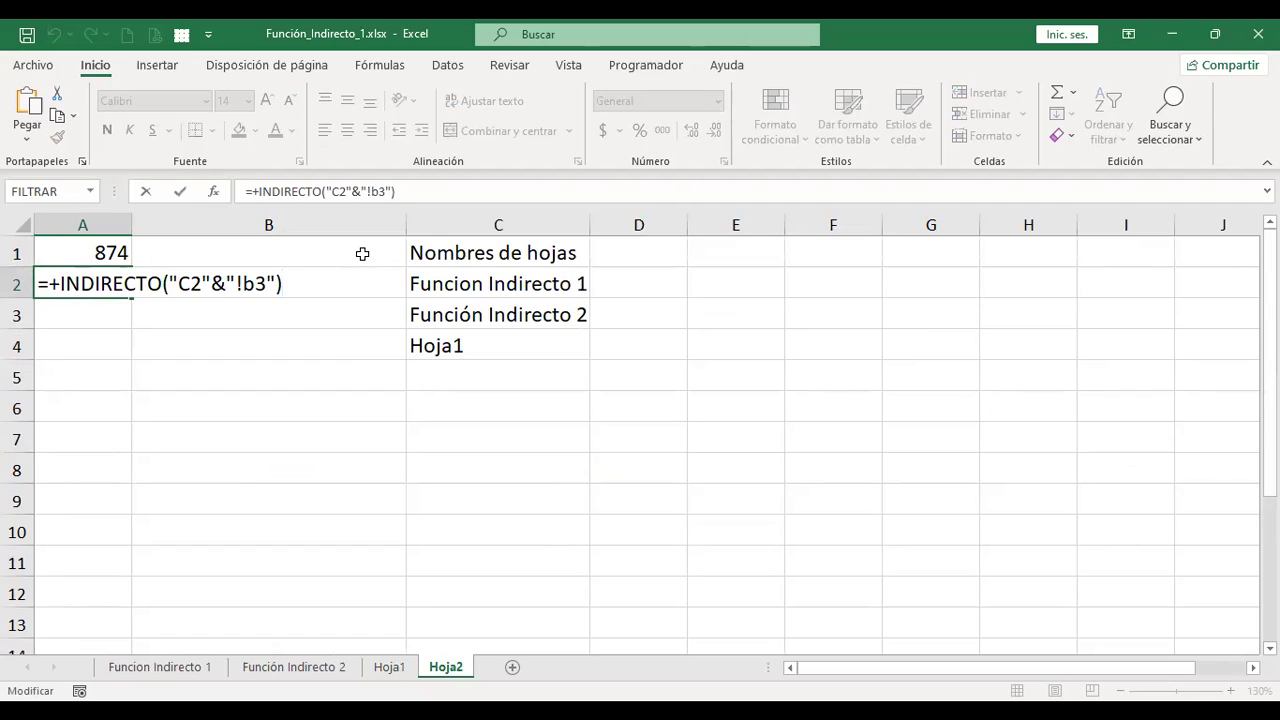
Rebuild A2 as =+INDIRECTO(C2&"!B3") with C2 unquoted, fixing a typo, and enter it
key(BackSpace)
key(BackSpace)
key(BackSpace)
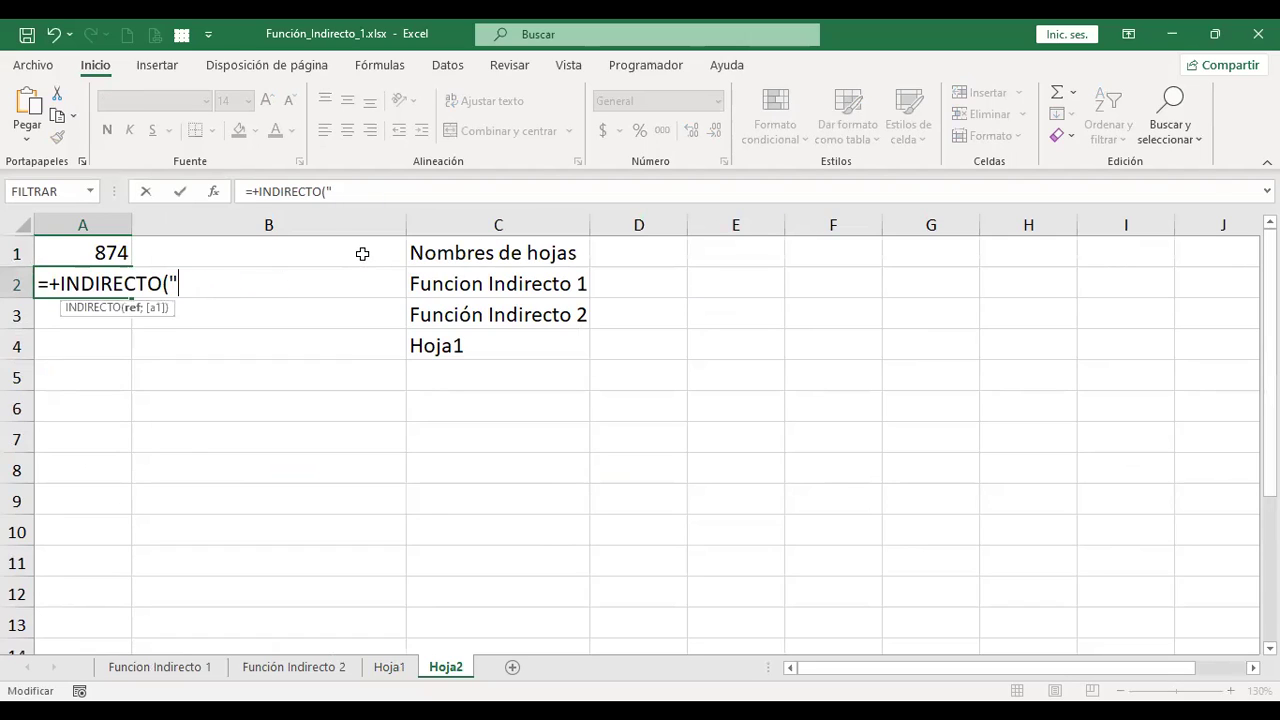
key(BackSpace)
click(450, 283)
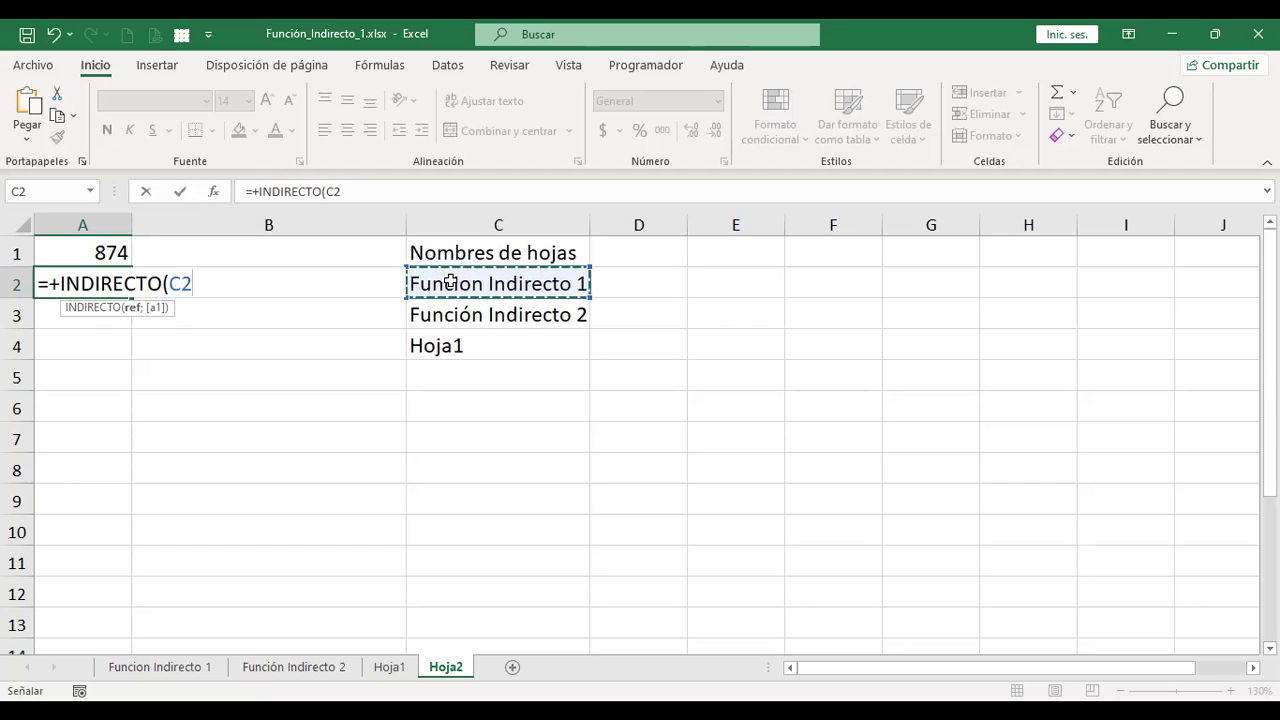
text("&")
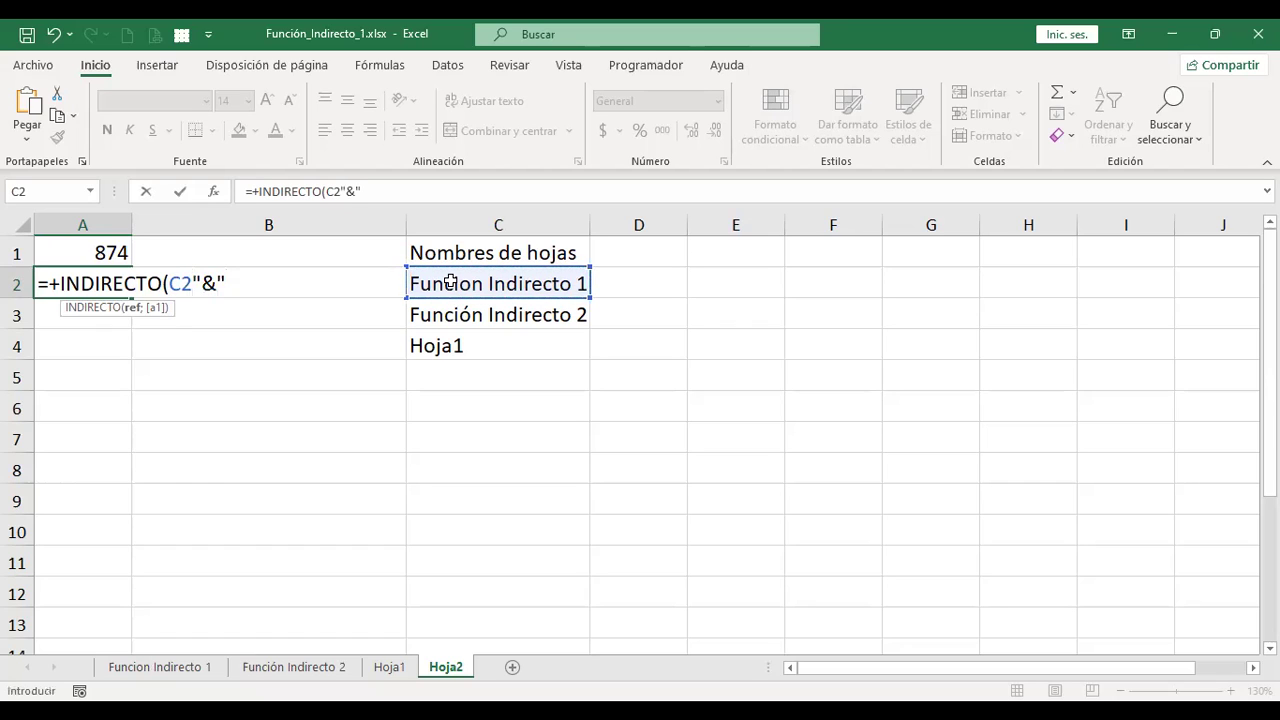
text(!)
text(B)
text(#)
key(BackSpace)
text(3)
key(F2)
key(ctrl+shift+Left)
key(Left)
key(Right)
key(Right)
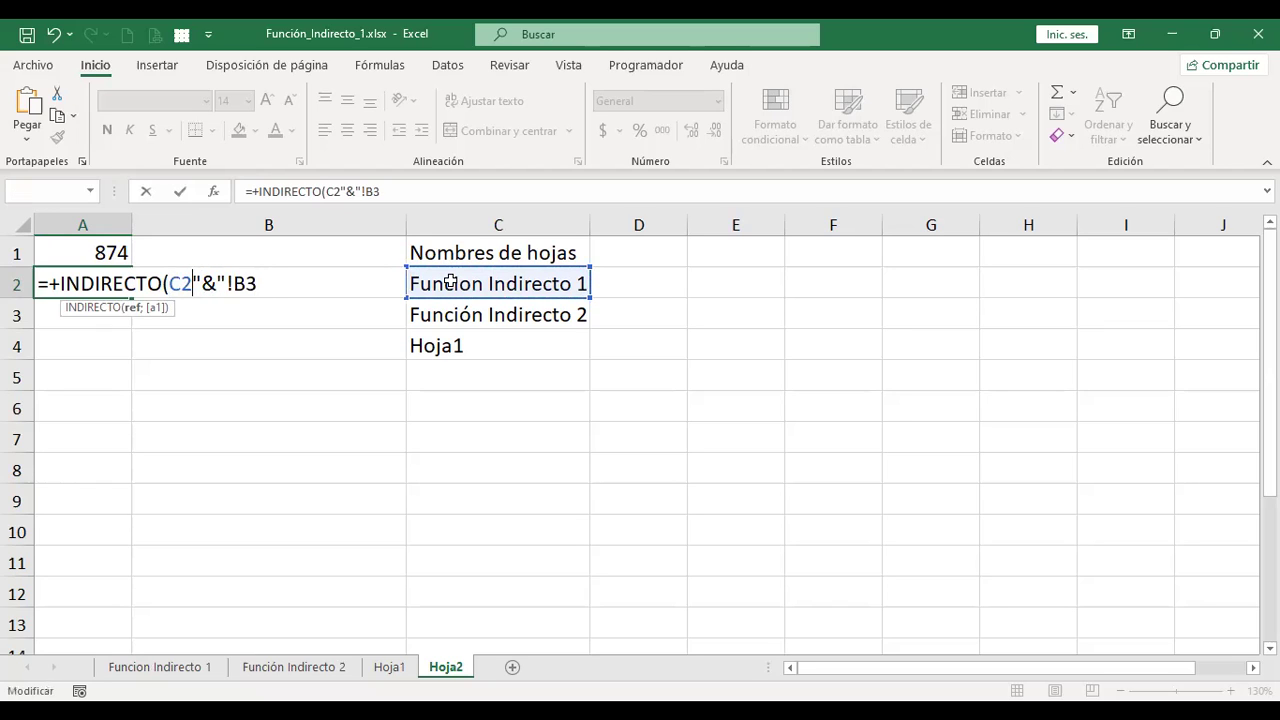
key(Delete)
text(")
key(Return)
Recheck A2's formula, then look up the value 837 in B5 on Funcion Indirecto 1
key(Up)
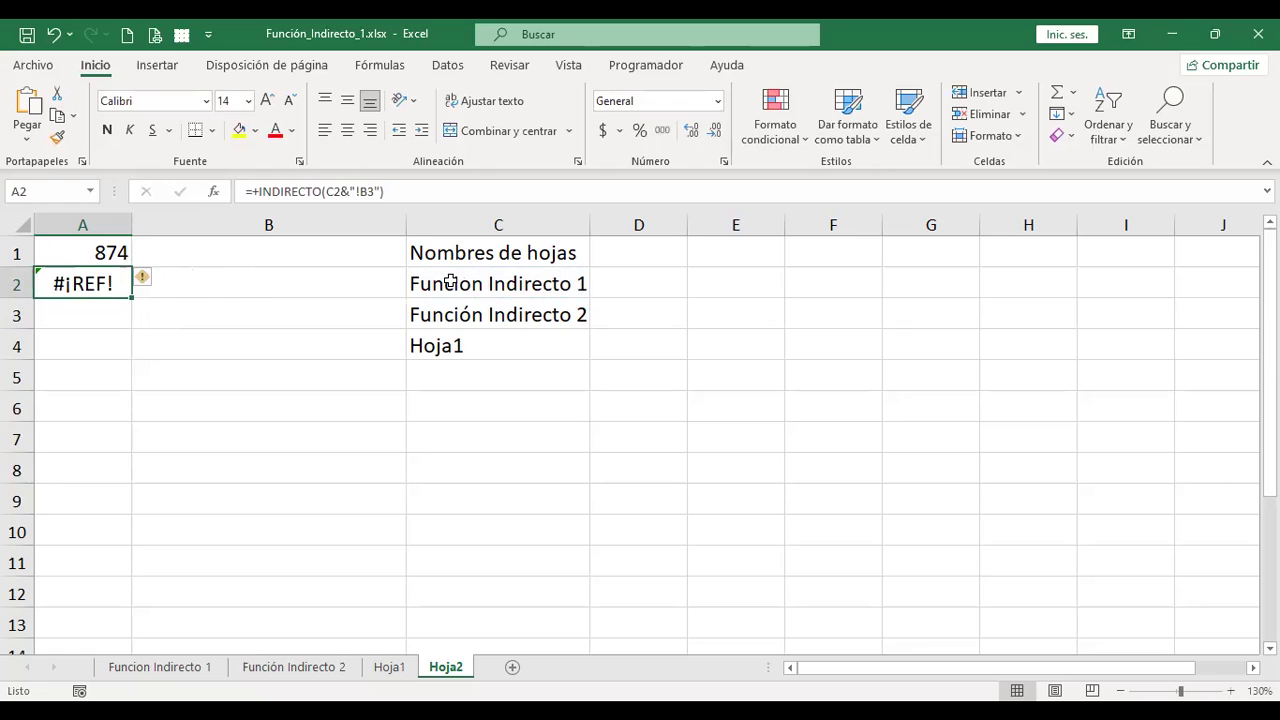
key(F2)
key(Escape)
key(ctrl+Page_Up)
key(ctrl+Page_Up)
key(ctrl+Page_Up)
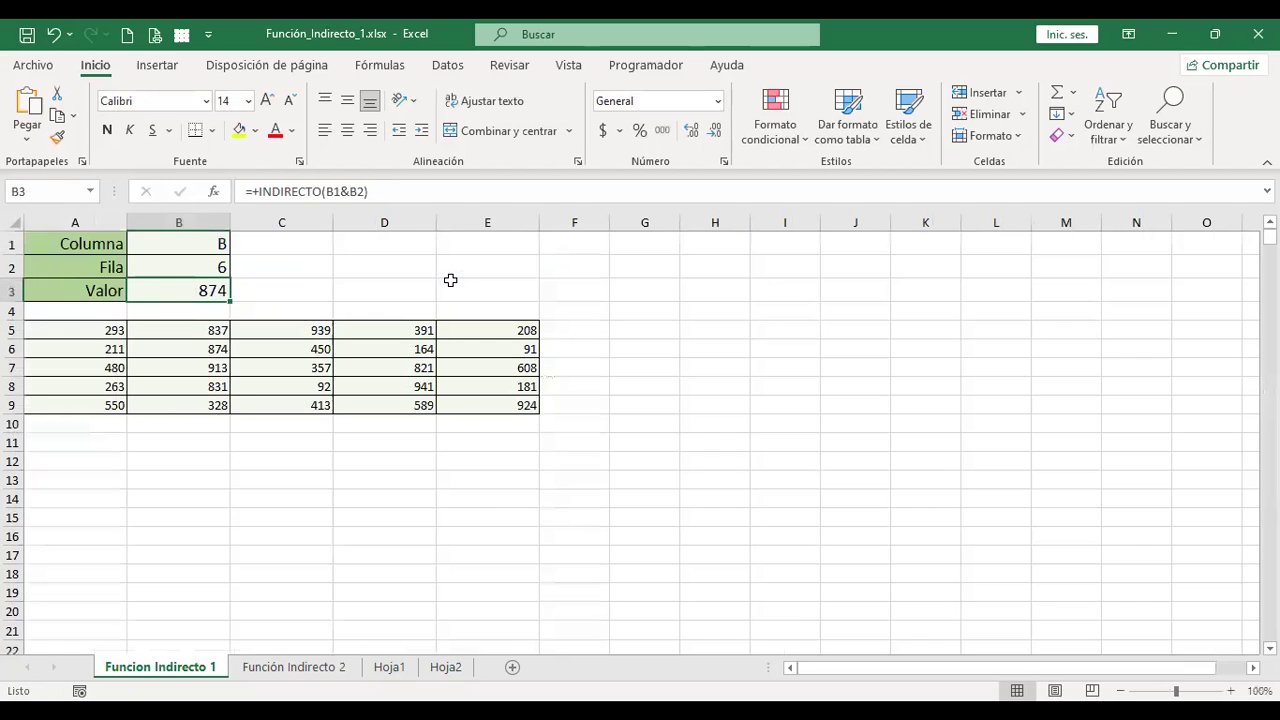
key(Down)
key(Down)
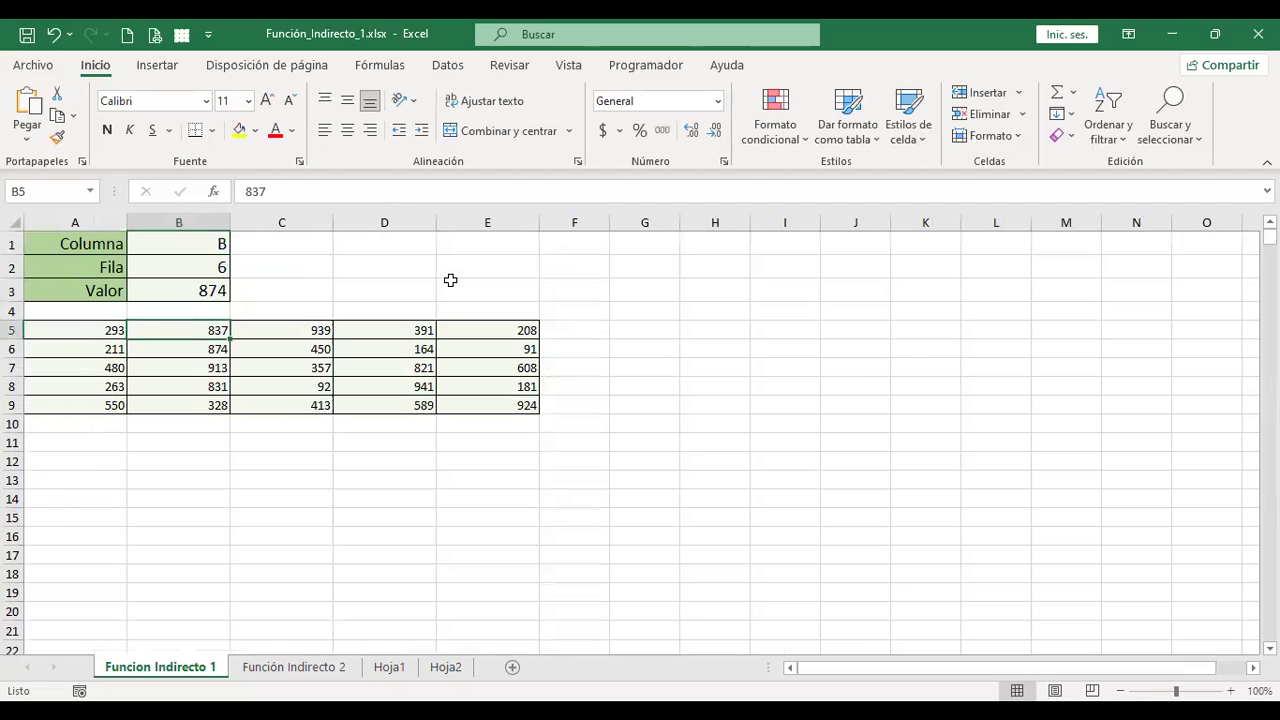
key(ctrl+Page_Down)
key(ctrl+Page_Down)
key(ctrl+Page_Down)
Change the reference in A2's formula from B3 to B5 and enter it
key(F2)
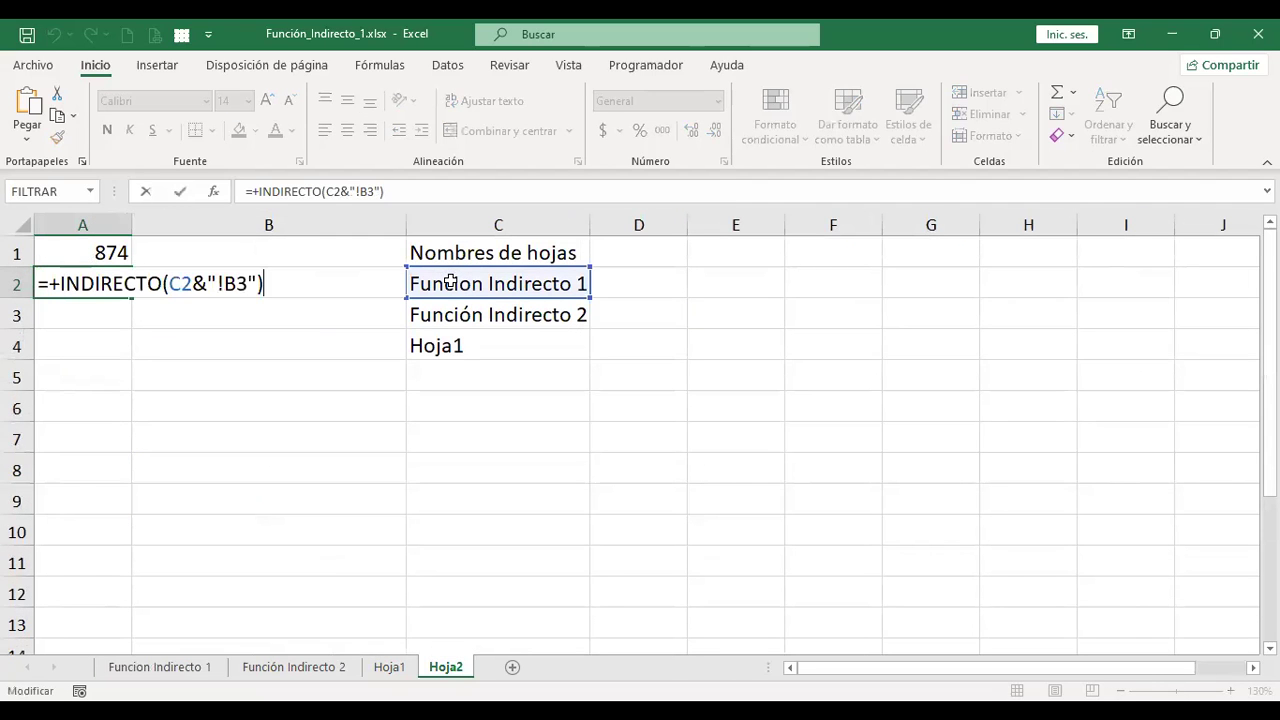
key(Left)
key(Left)
key(Left)
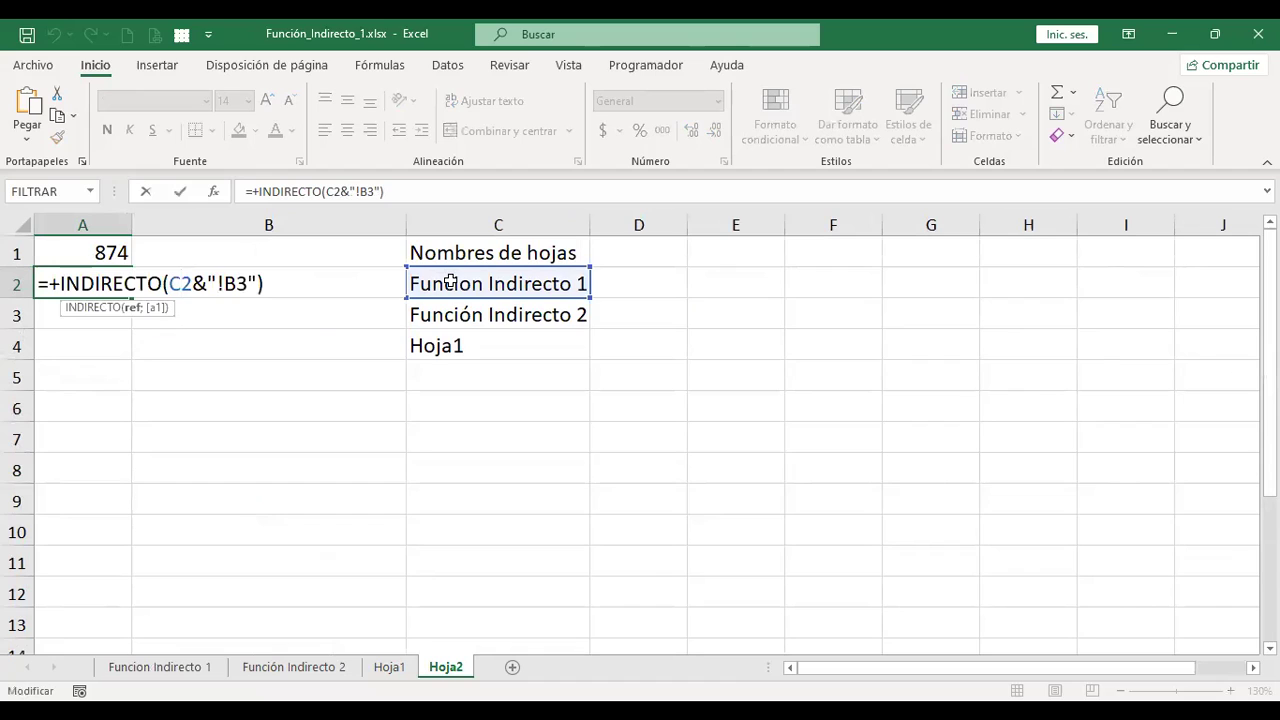
key(Right)
key(Right)
key(Right)
key(Right)
key(Right)
key(Delete)
text(5)
key(ctrl+Return)
key(F2)
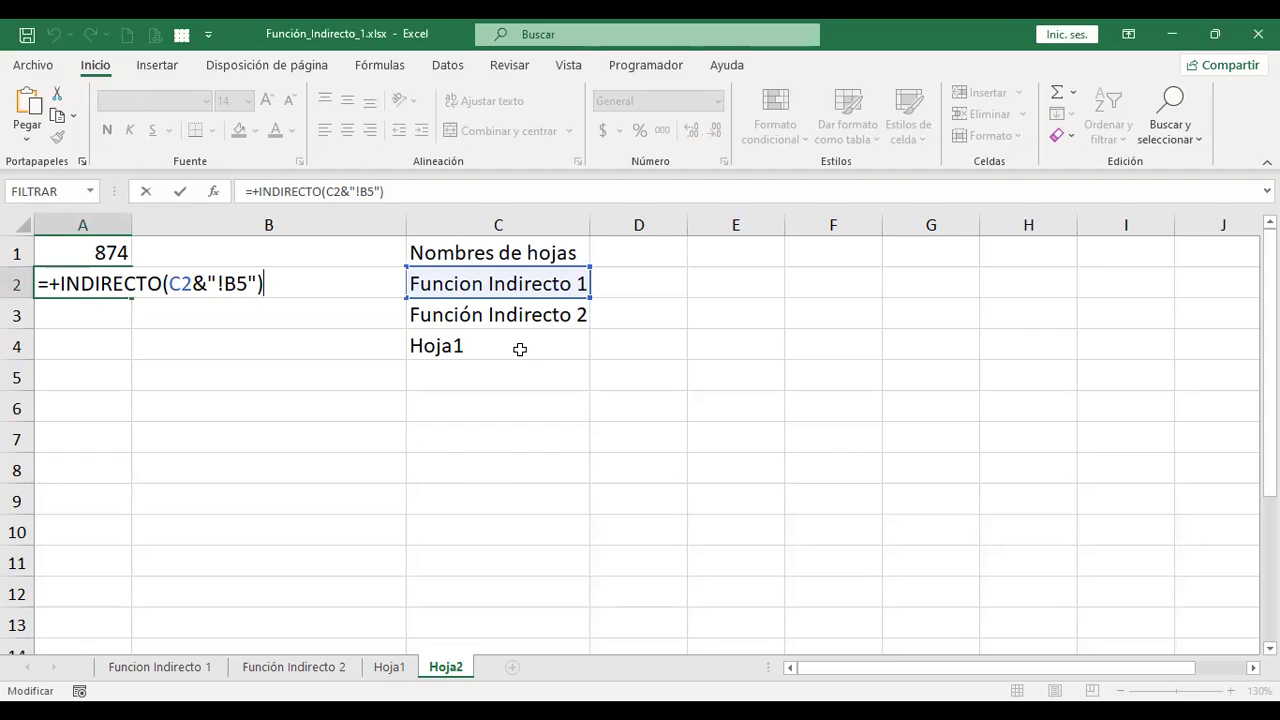
key(ctrl+Return)
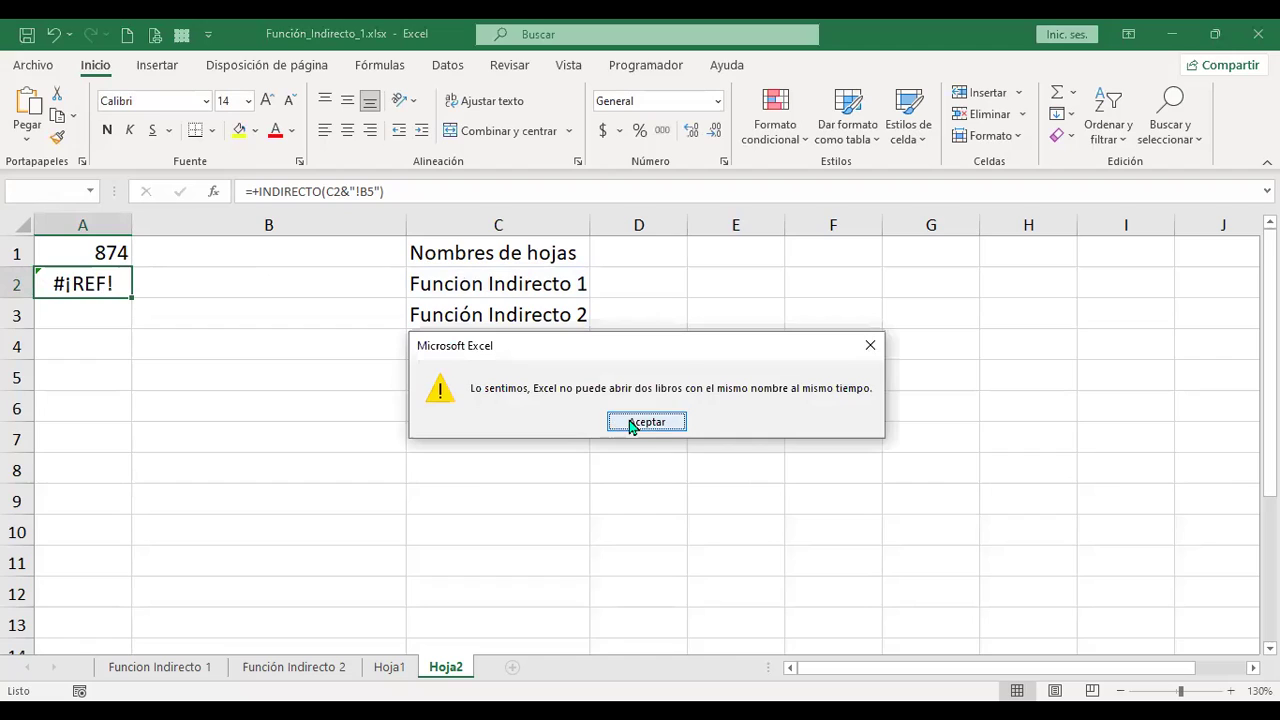
Accept the same-named workbooks warning and reopen A2's formula
click(628, 420)
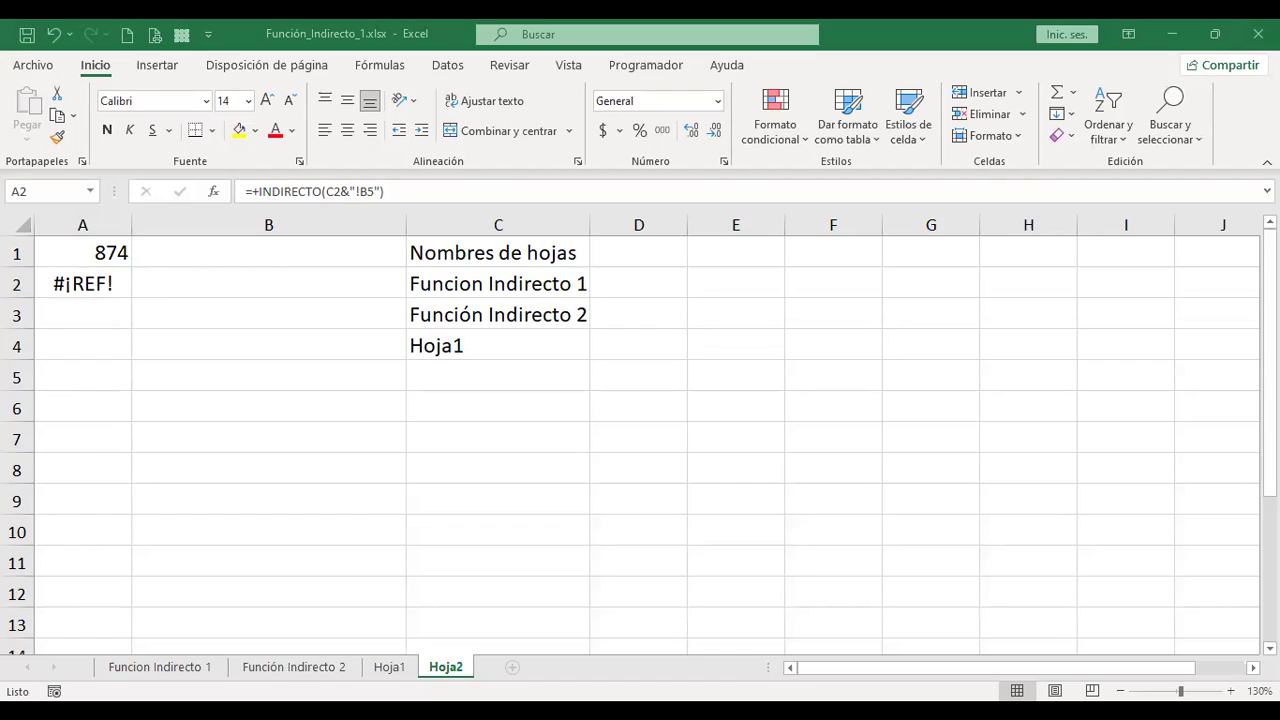
key(F2)
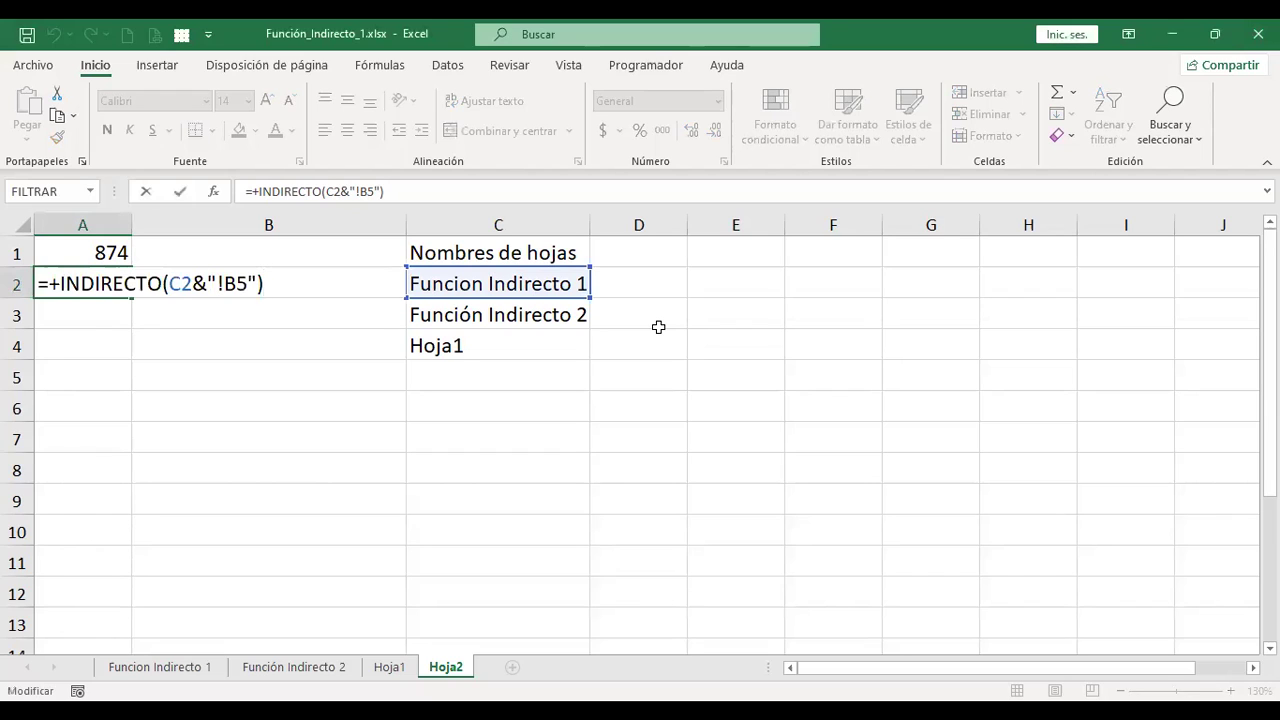
key(BackSpace)
key(BackSpace)
key(BackSpace)
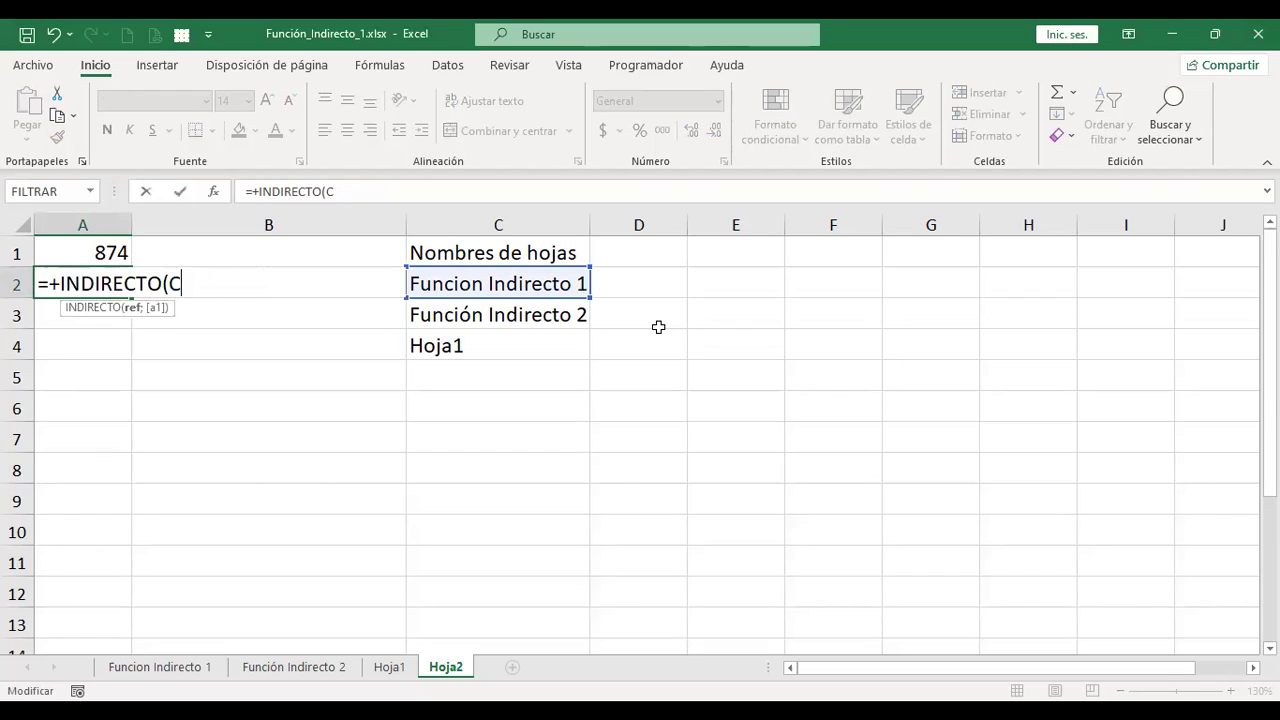
key(BackSpace)
key(BackSpace)
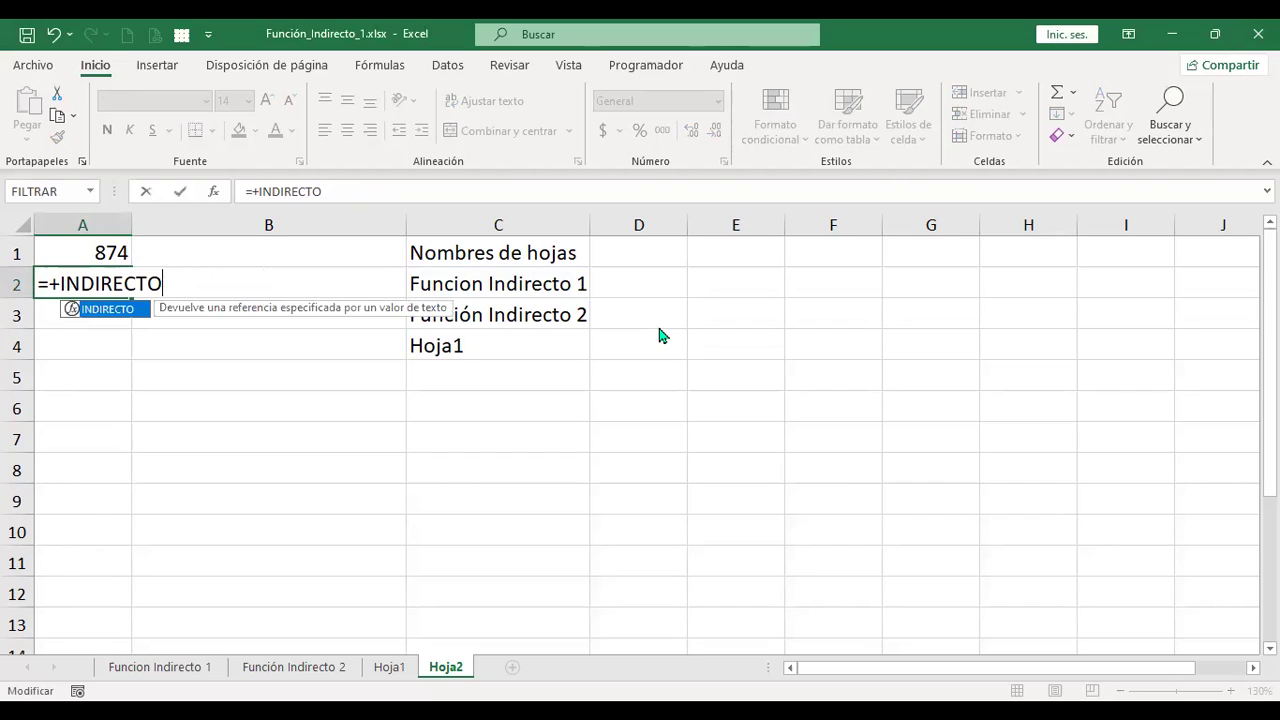
text(()
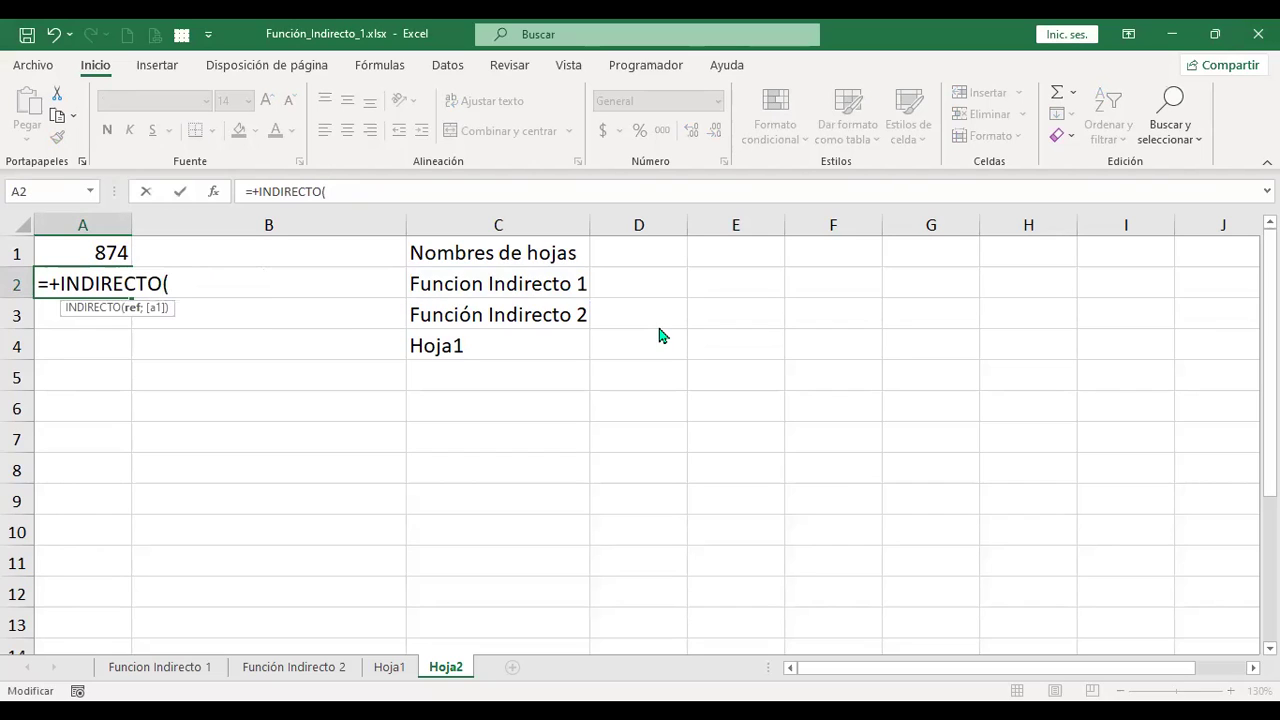
key(Up)
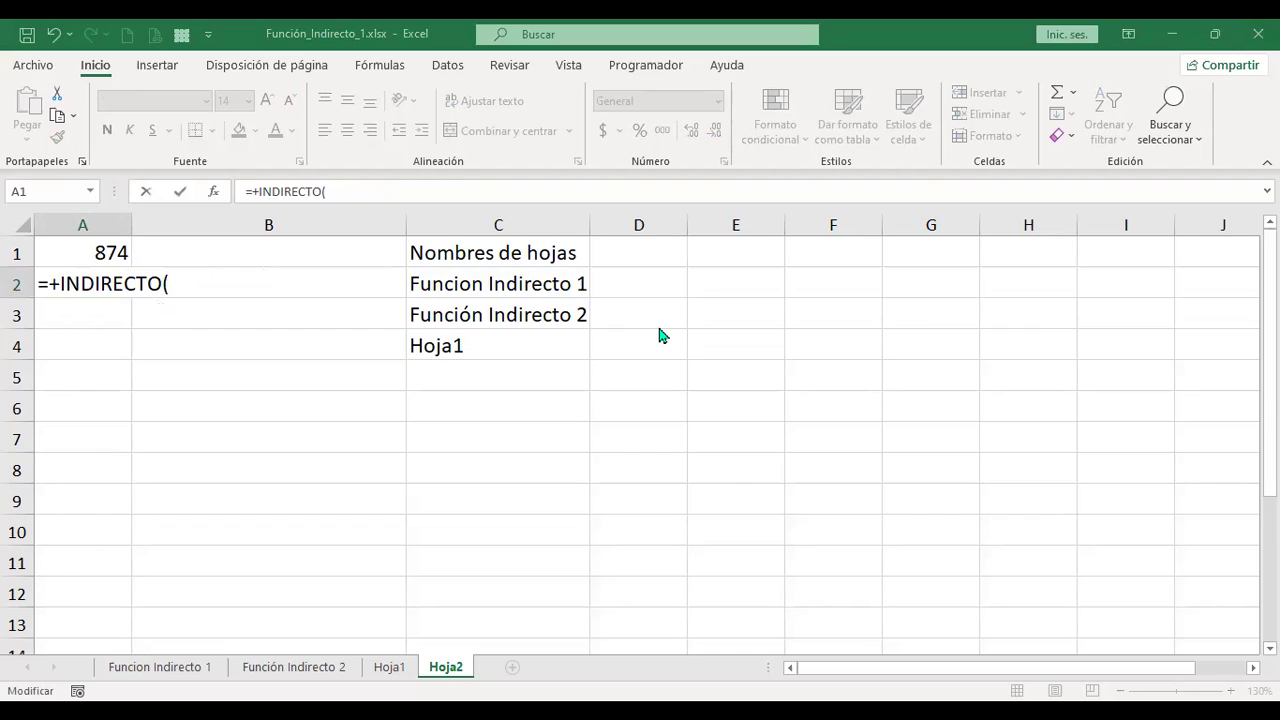
text(C2&"!B5"))
key(ctrl+Return)
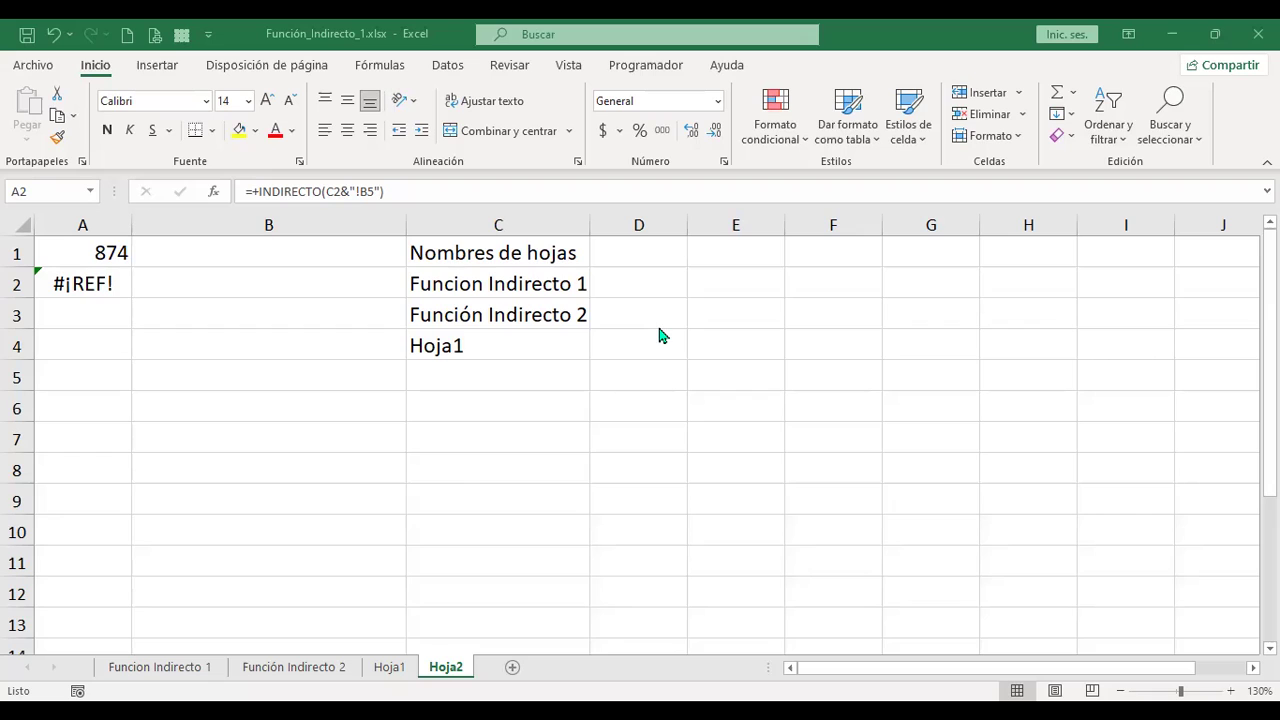
Begin a new INDIRECTO formula in A2 combining quoted text, C2 and &!b3
text(+indire)
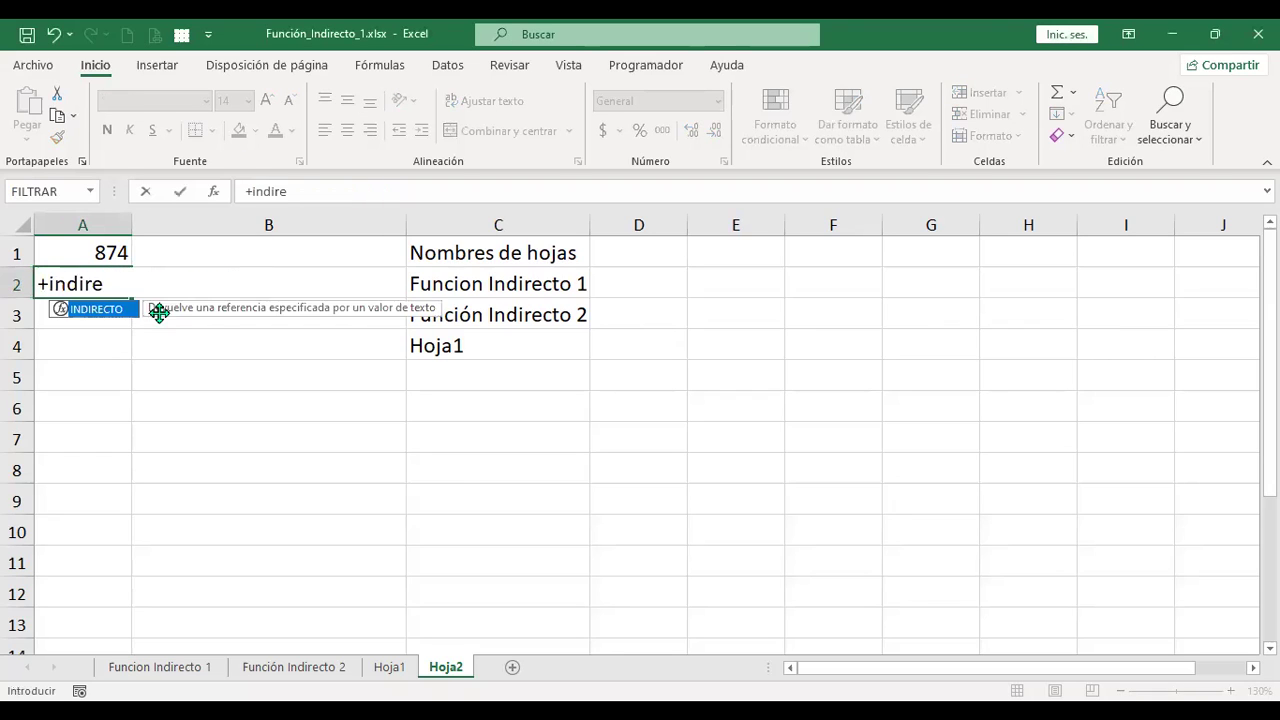
click(116, 283)
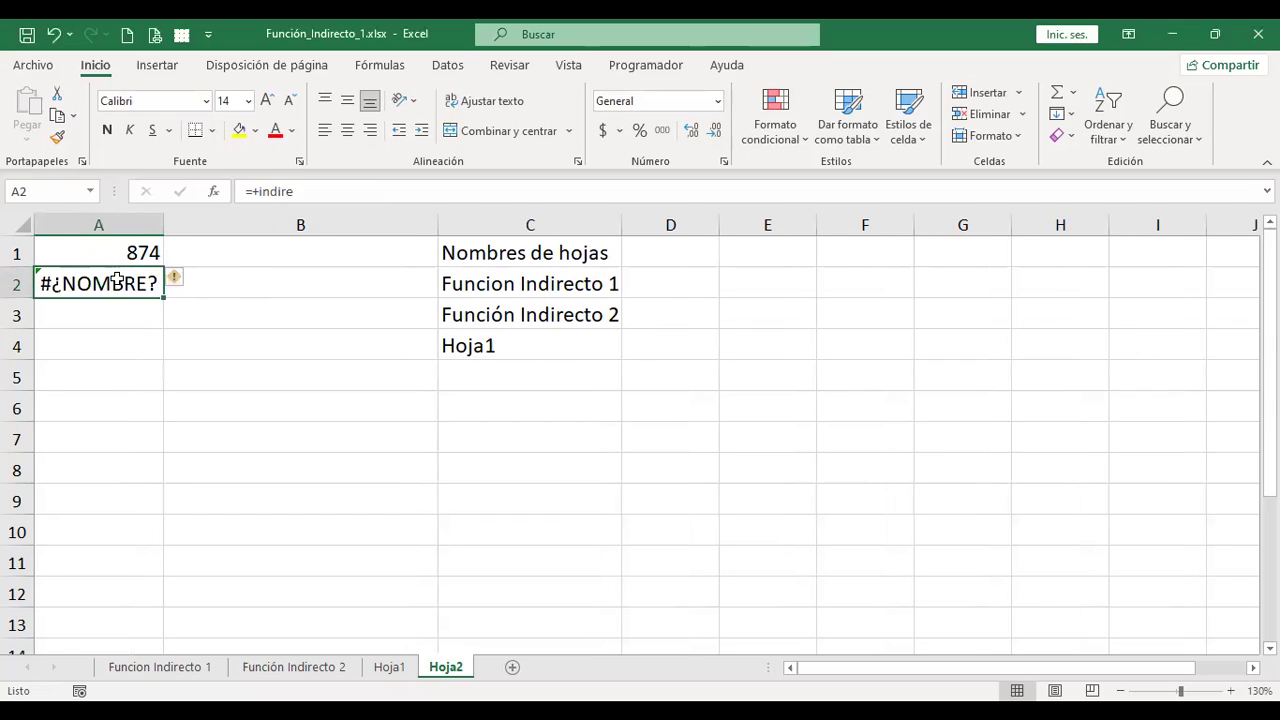
text(+indire)
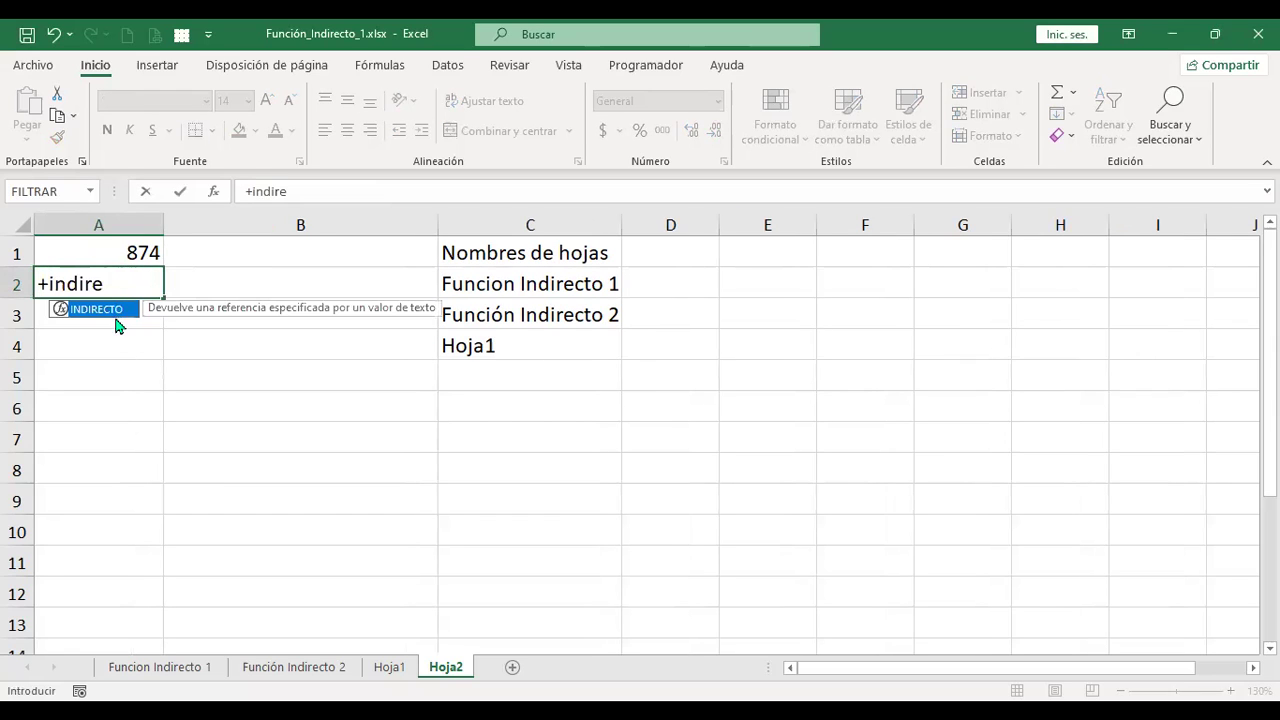
double_click(112, 310)
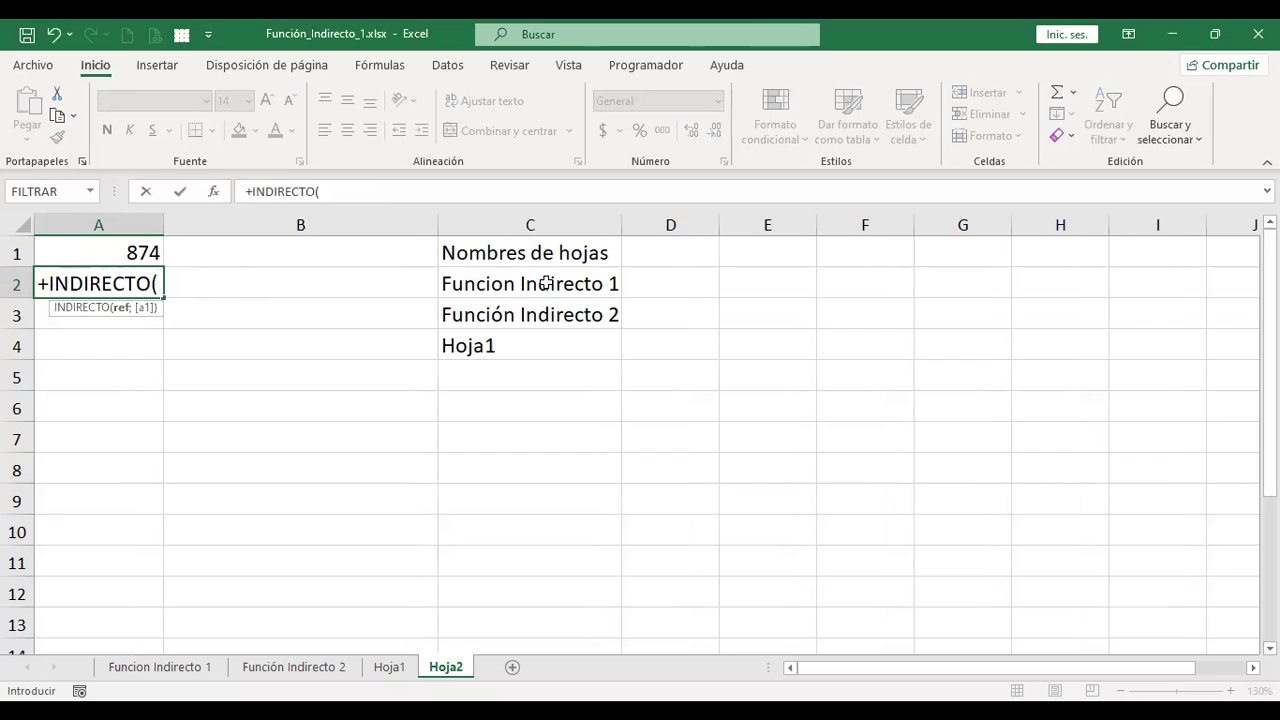
click(546, 284)
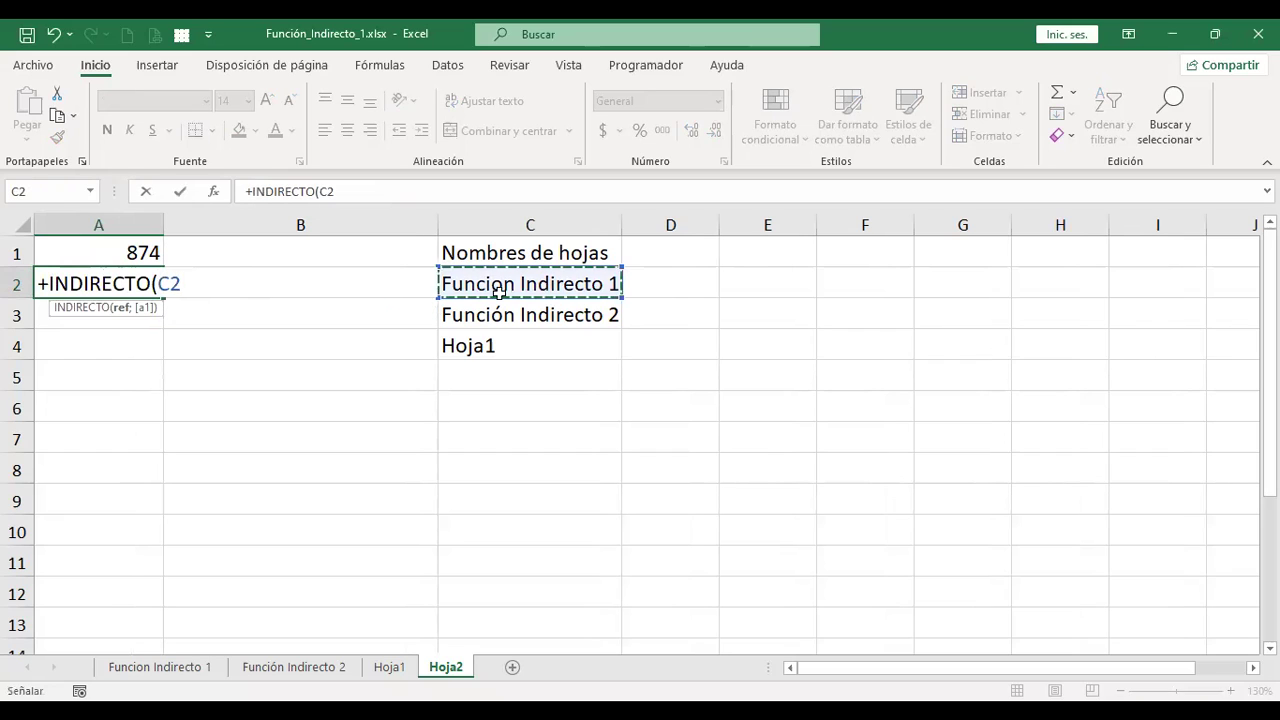
click(534, 186)
key(Left)
key(Left)
text(")
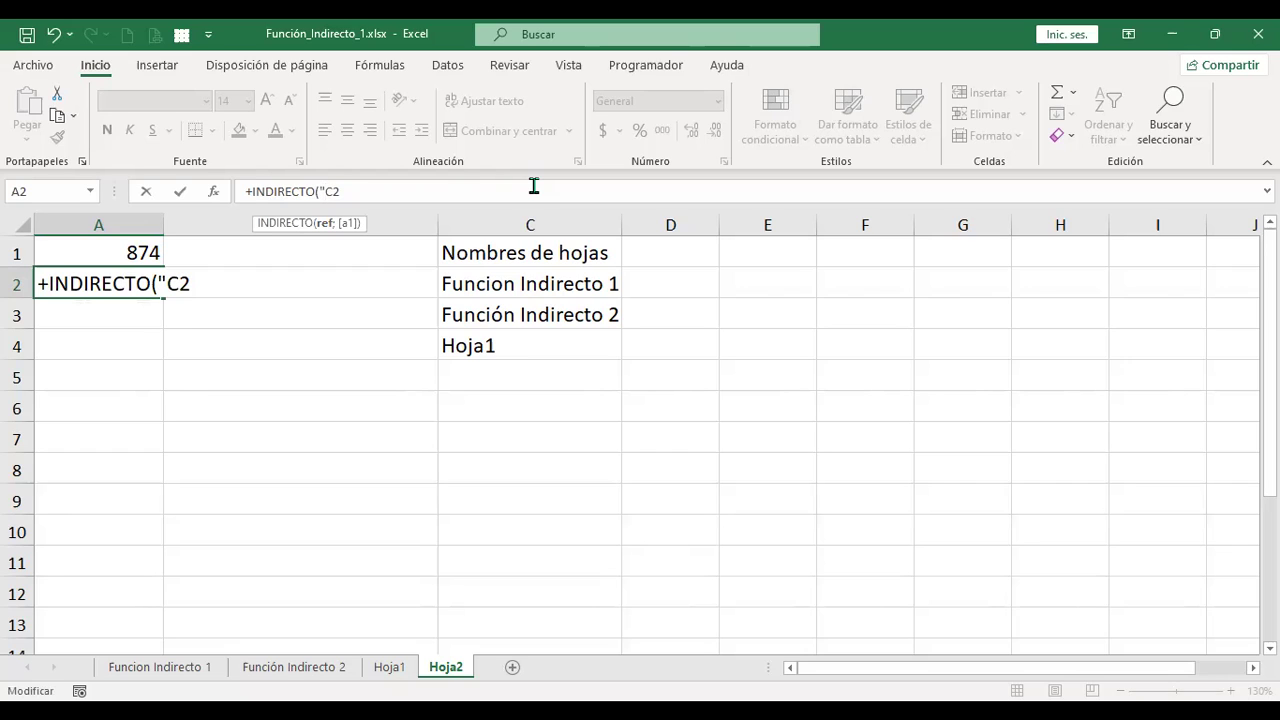
text(&C2)
text(")
key(BackSpace)
text(&)
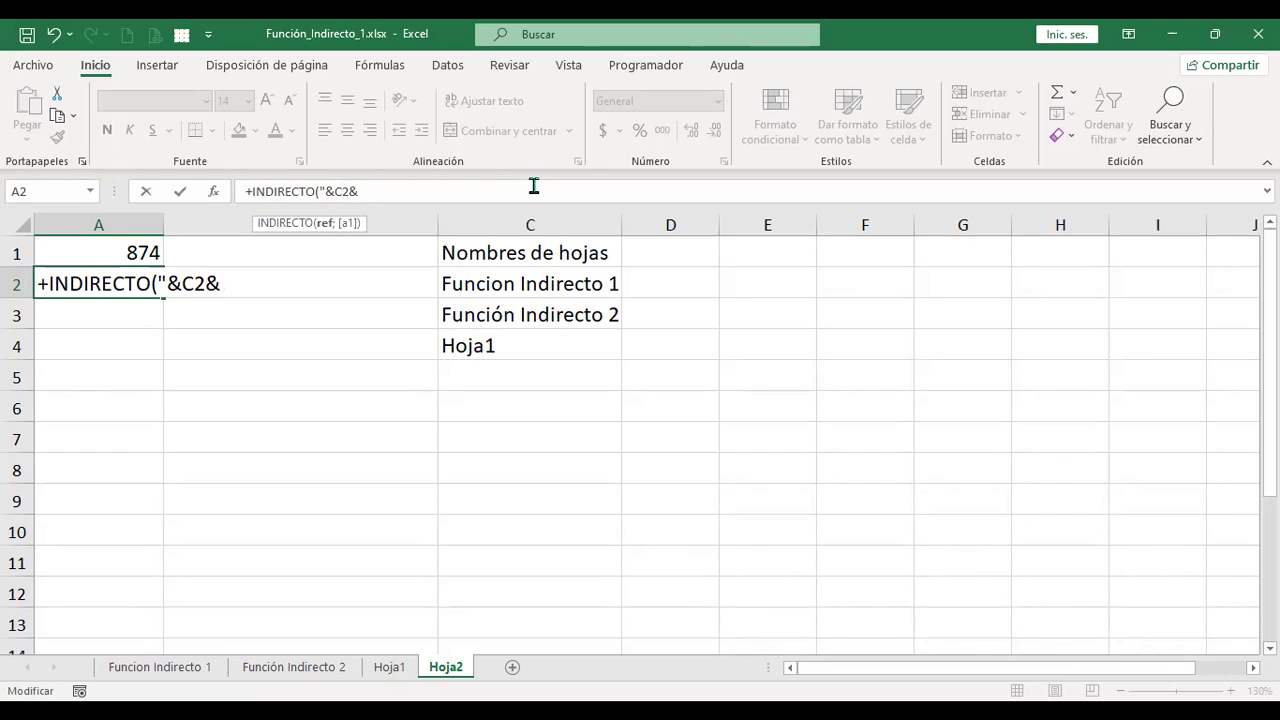
text(!)
text(b3)
Add quotes, then cancel the edit and delete the #¿NOMBRE? entry, leaving A2 empty
text(")
key(End)
text(")
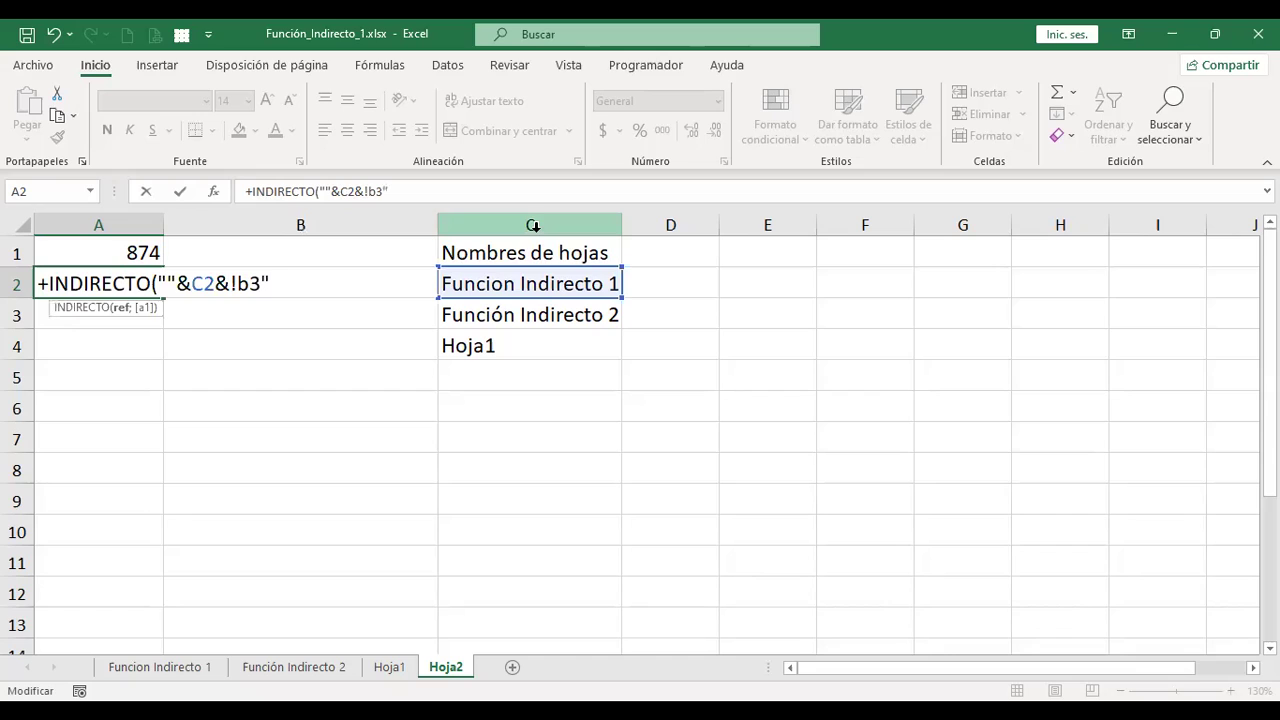
key(Left)
key(Left)
key(Left)
key(Escape)
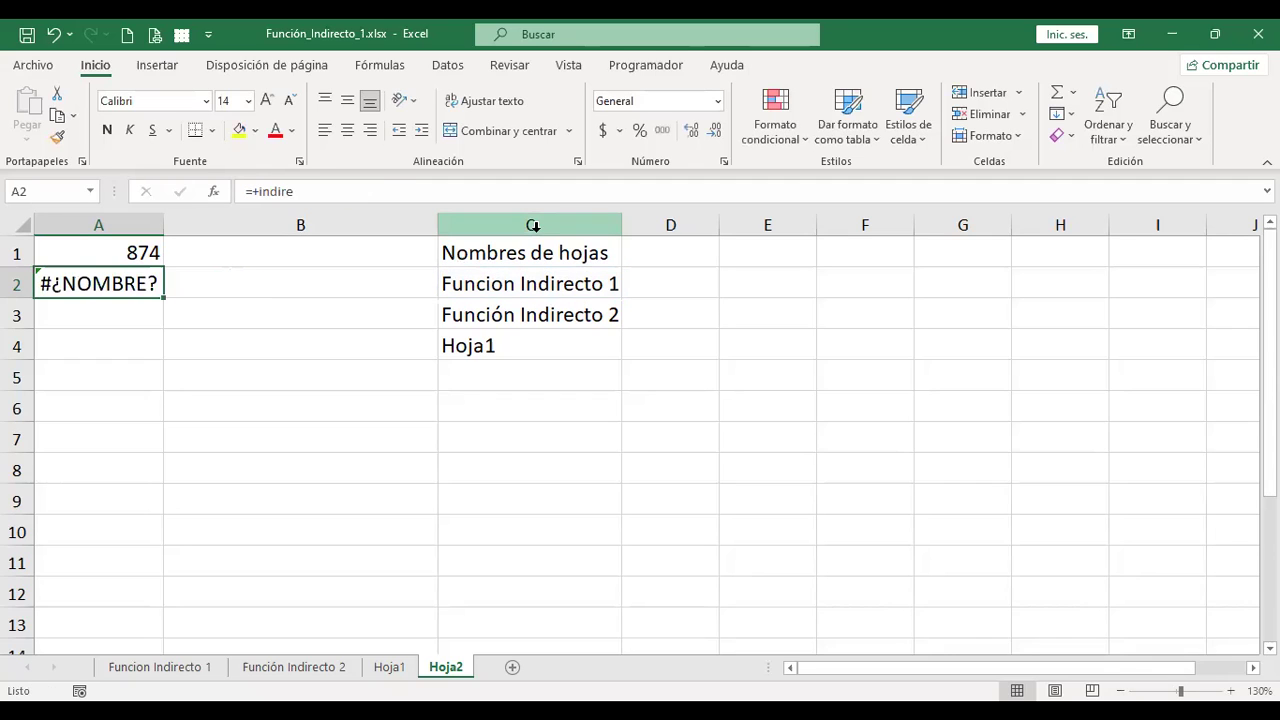
key(Delete)
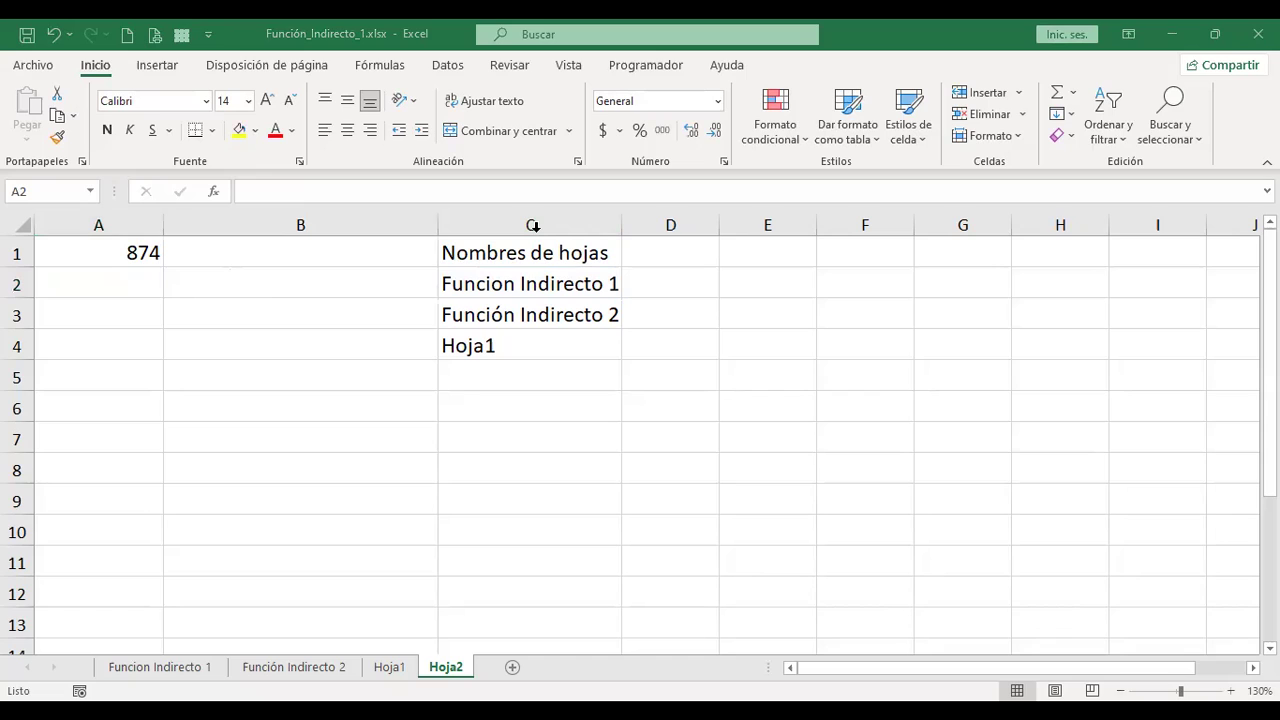
Drop the hand-typed =INDIRECTO( and paste the copied INDIRECTO formula into A2
key(F2)
text(=INDIRECTO()
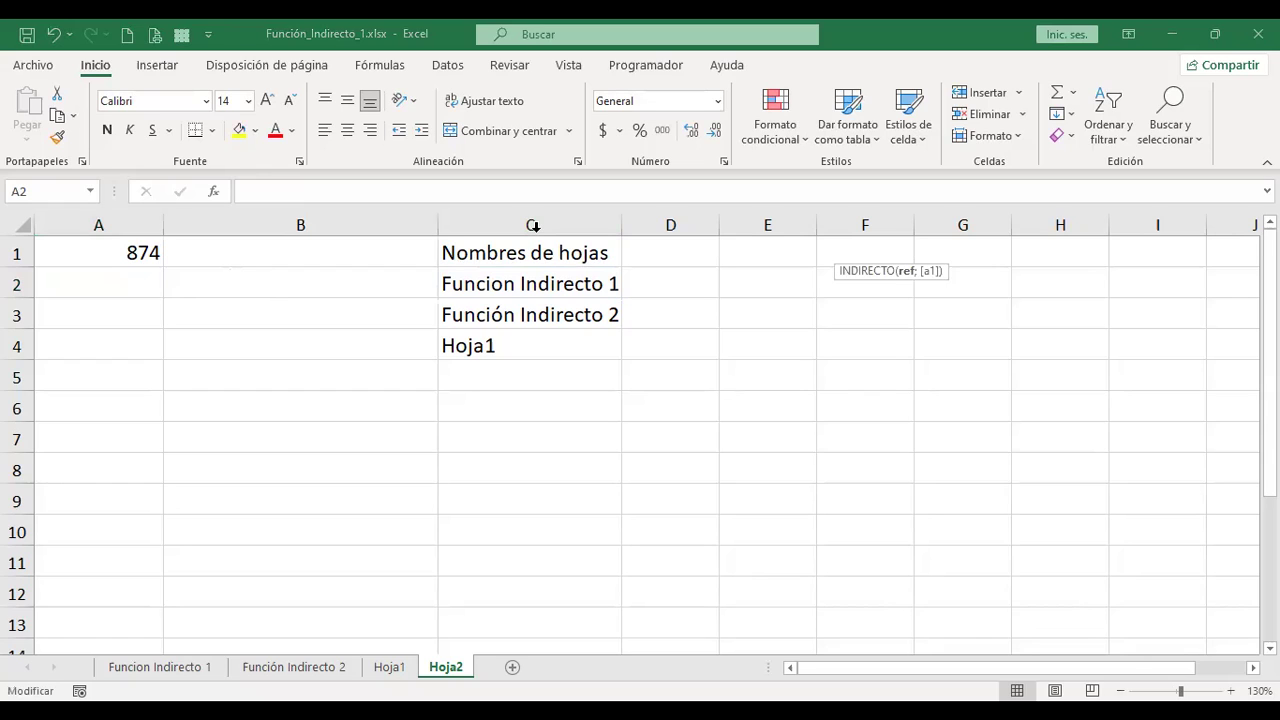
key(Escape)
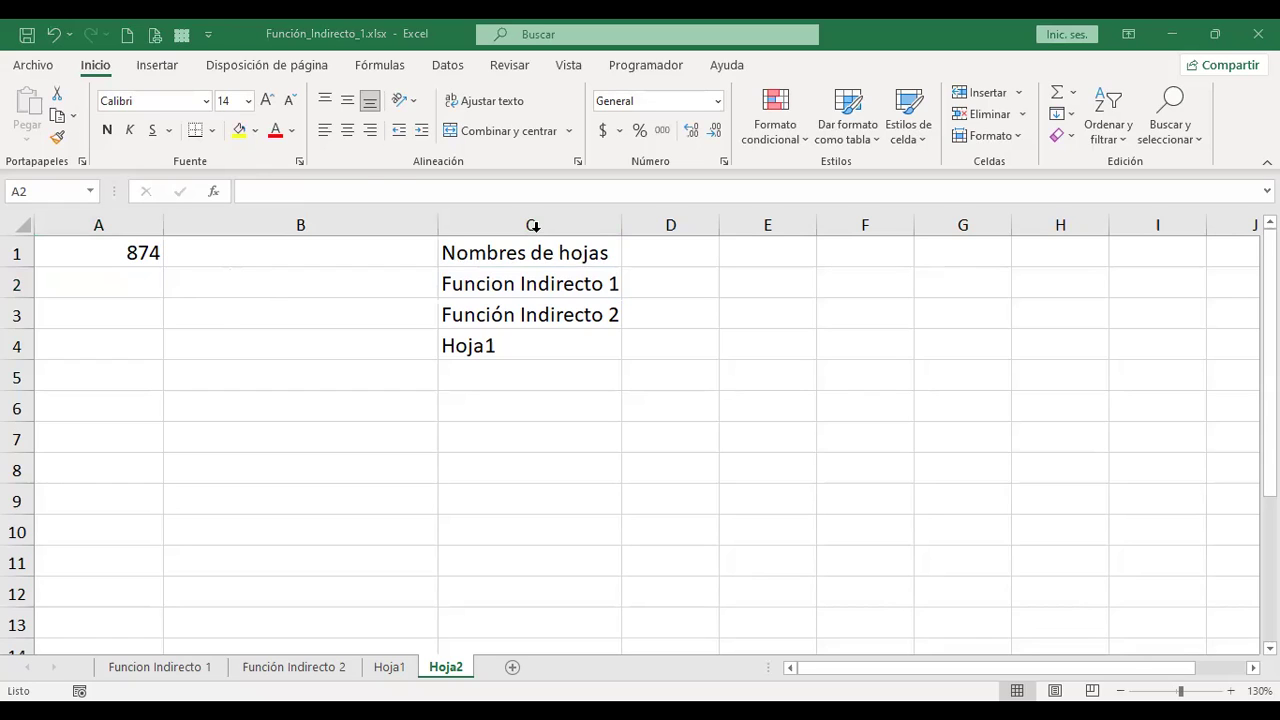
key(ctrl+v)
Edit A2's formula to use sheet name C2 instead of H1 and address b3 instead of A2
key(F2)
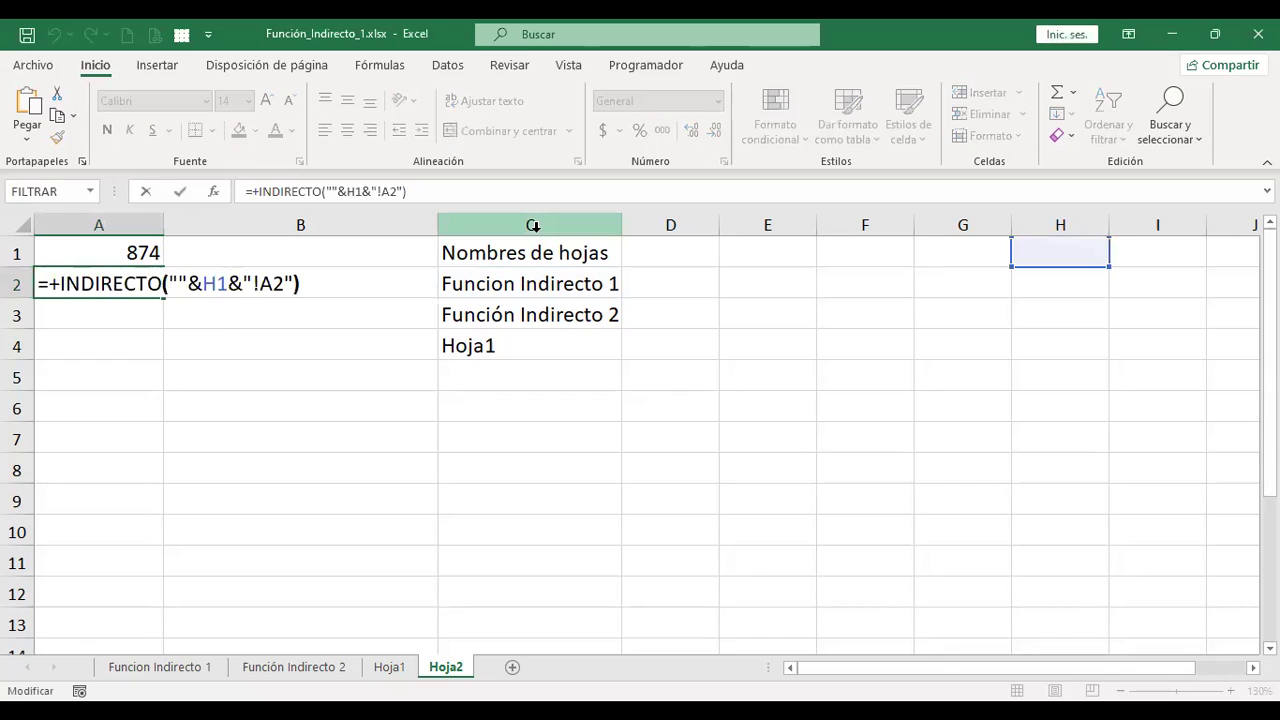
key(Right)
key(Right)
key(Right)
key(Right)
key(Right)
key(Left)
key(Right)
key(shift+Left)
key(shift+Left)
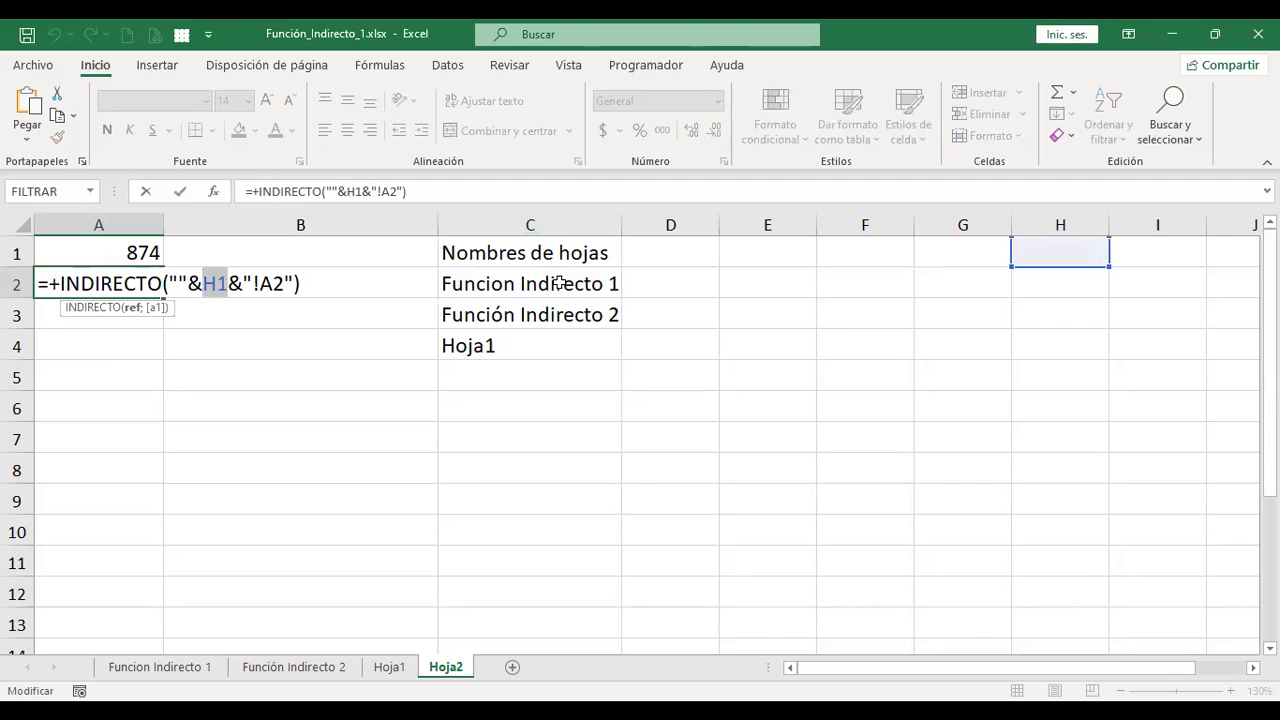
text(c)
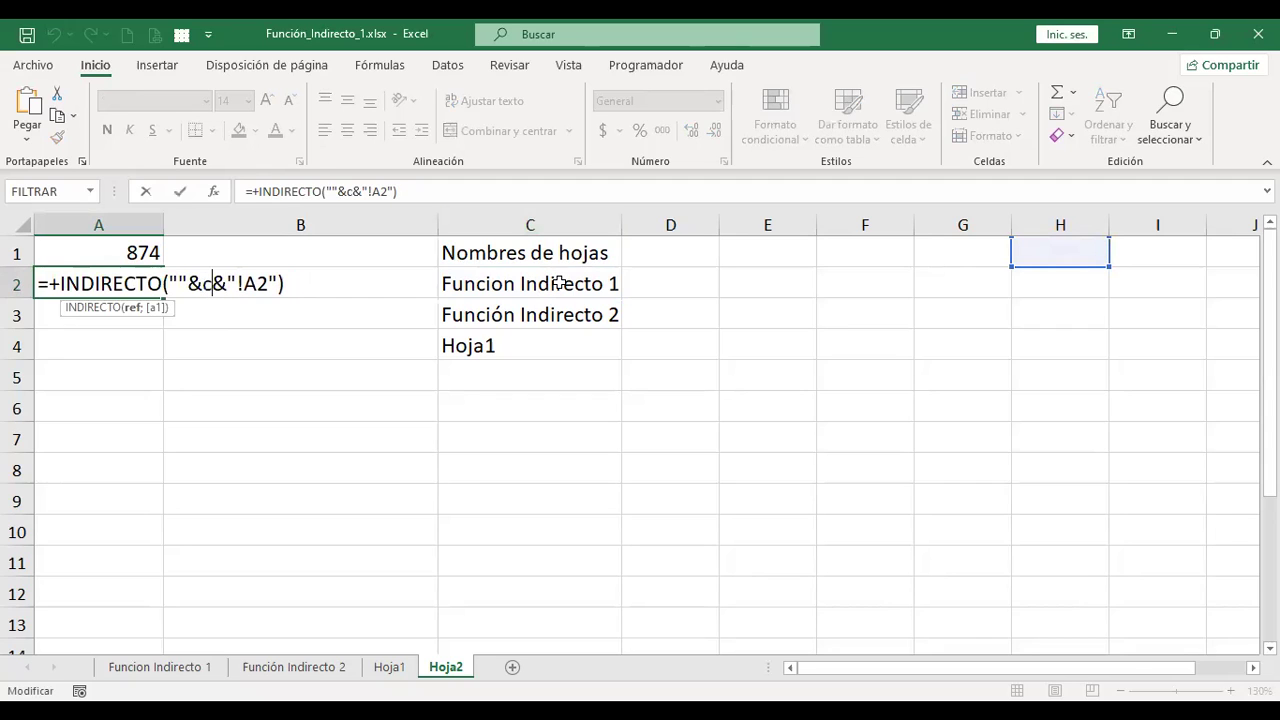
text(2)
key(Right)
key(Right)
key(Right)
key(Right)
key(Left)
key(Right)
key(Right)
key(shift+Left)
key(shift+Left)
text(b3)
key(ctrl+Return)
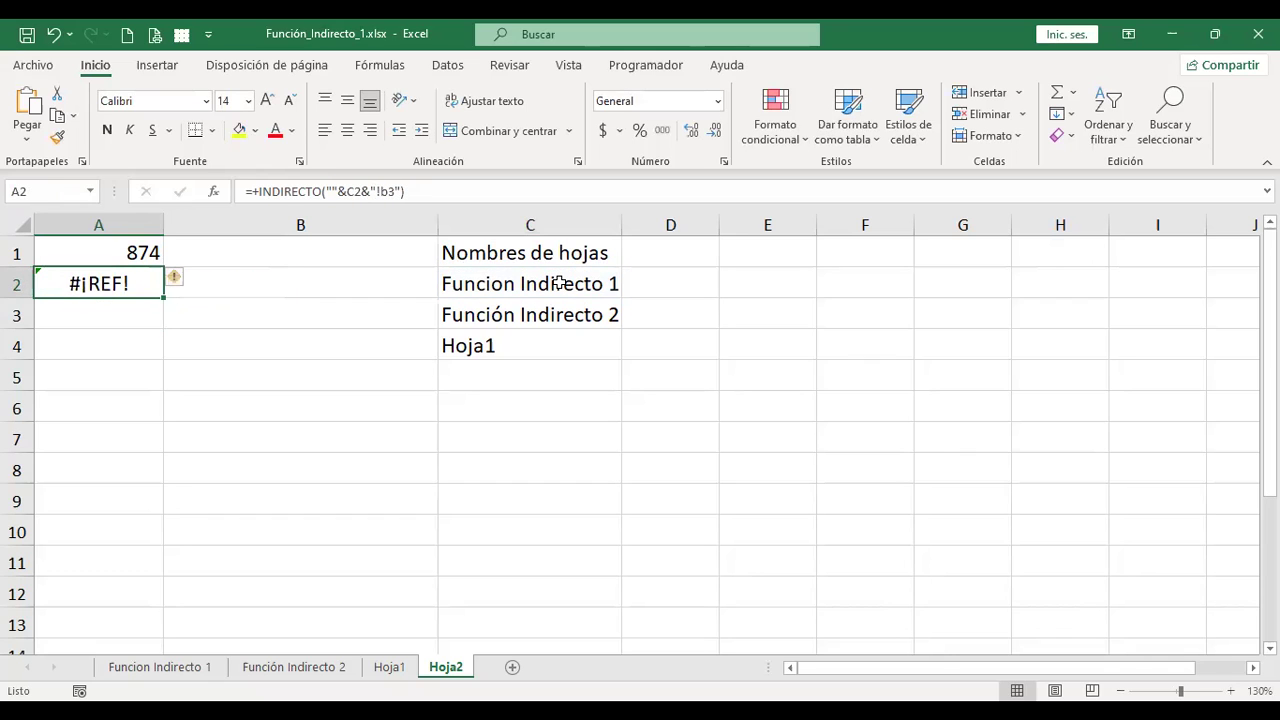
Change the referenced address in A2's formula from b3 to b5 and recheck it
key(F2)
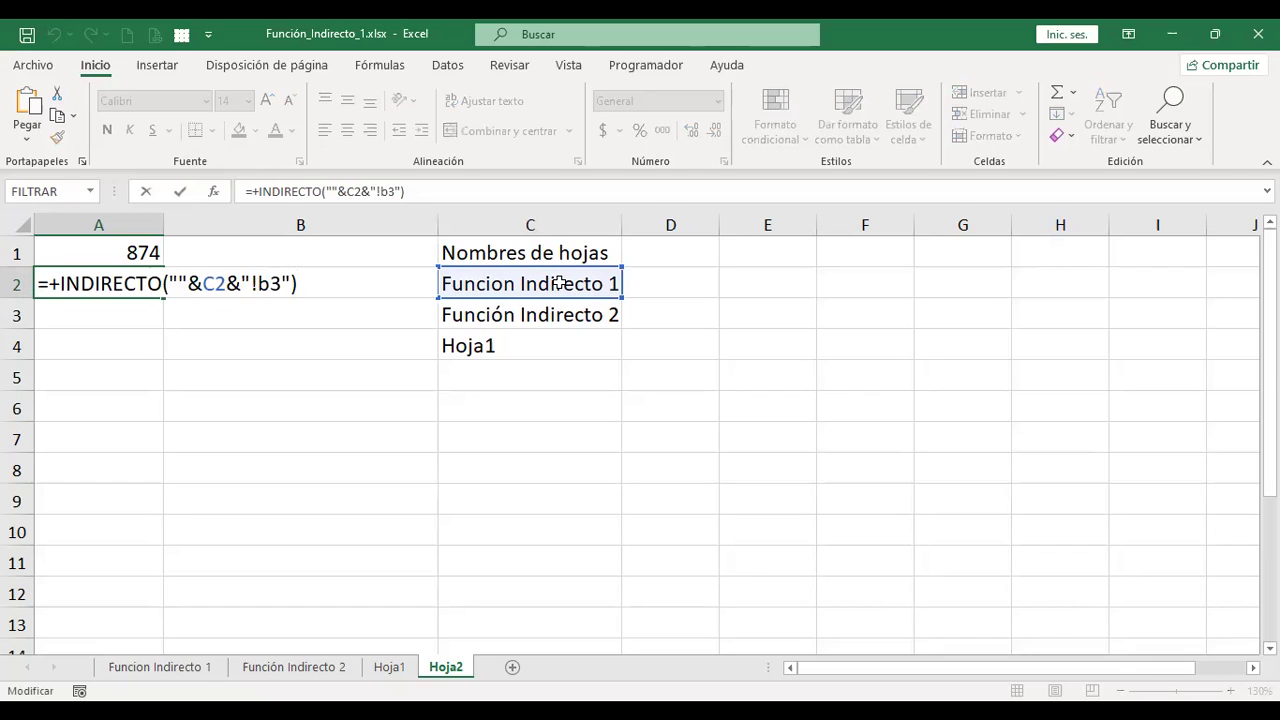
key(Left)
key(Left)
key(BackSpace)
text(5)
key(Return)
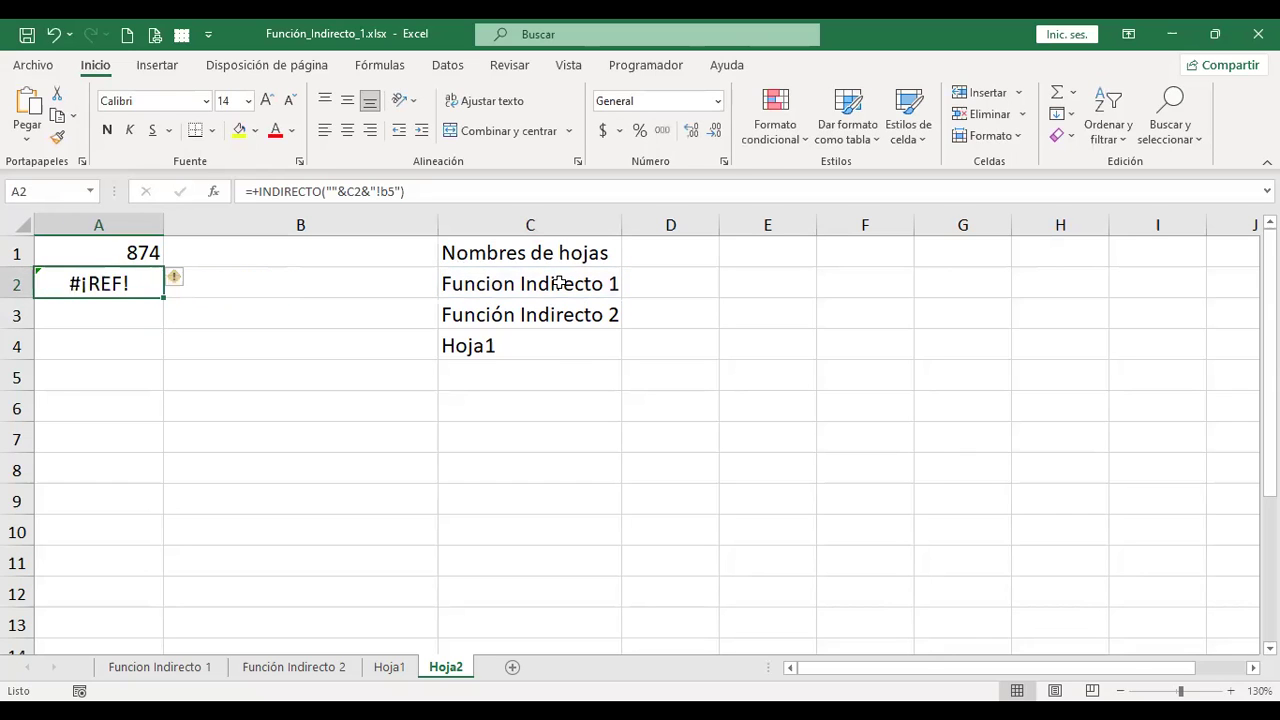
key(F2)
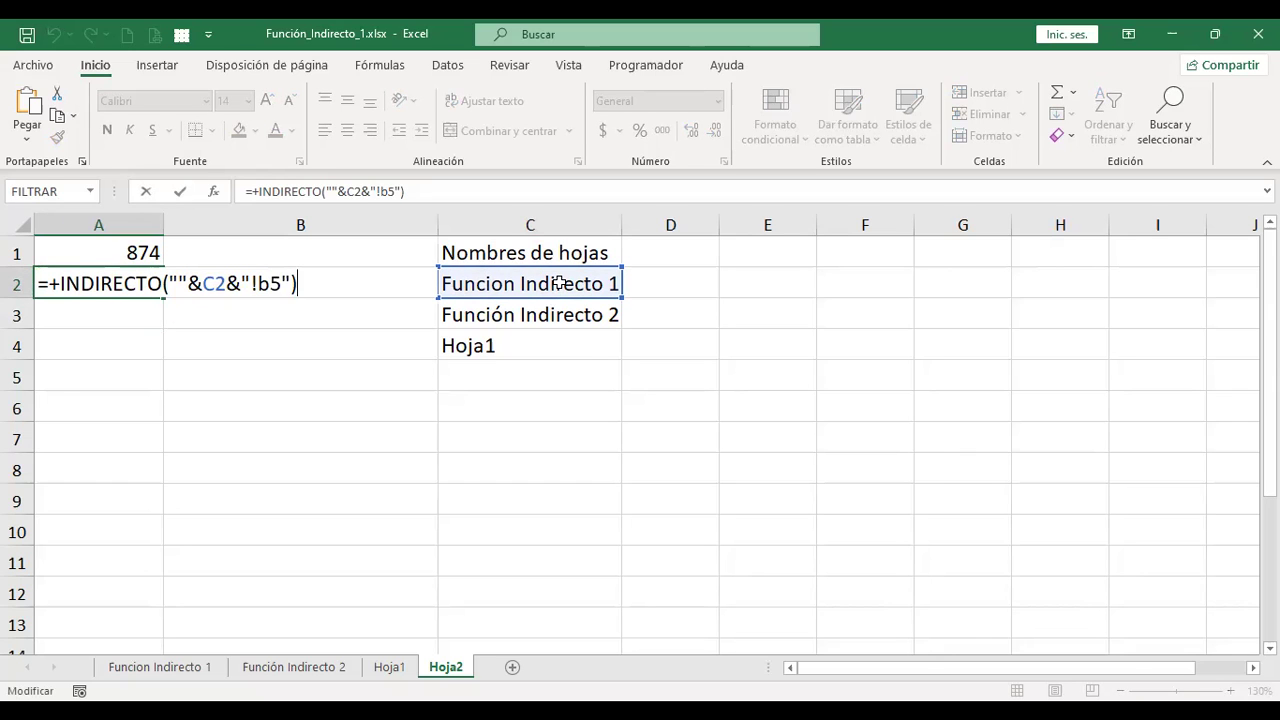
key(Return)
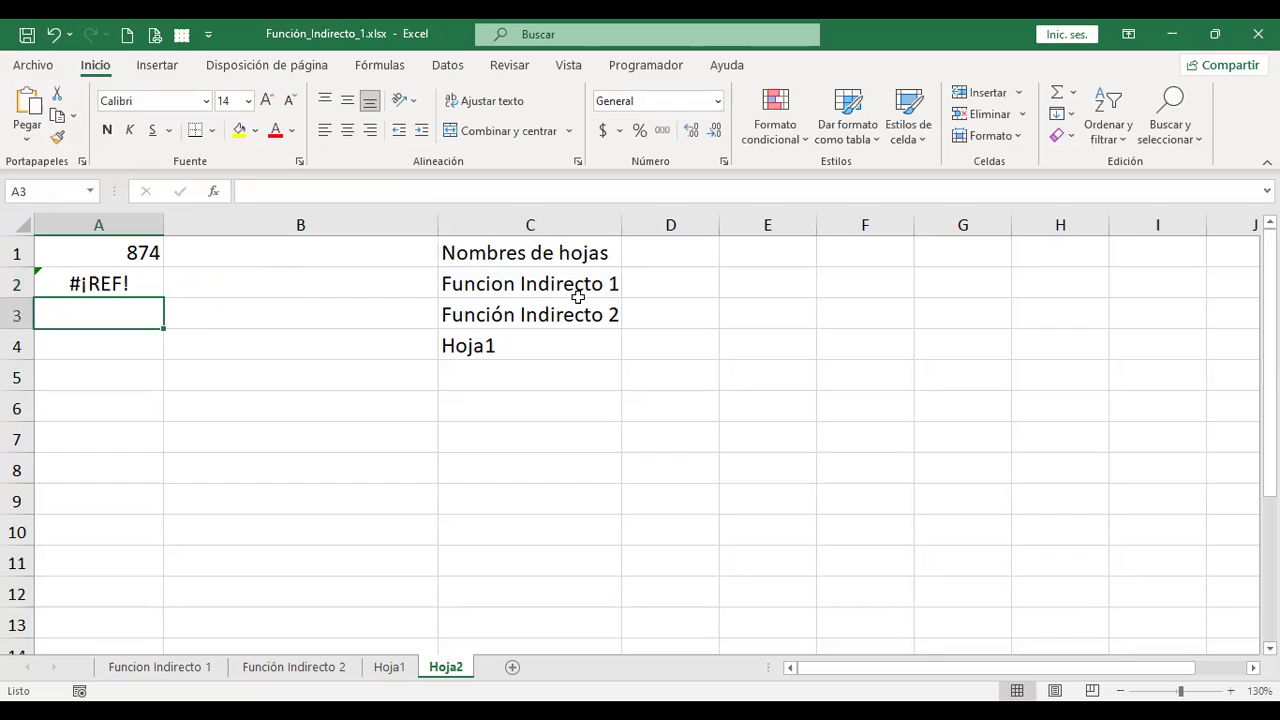
Compare with Funcion Indirecto 1, then inspect A2's formula and its C2 reference without changing it
click(172, 672)
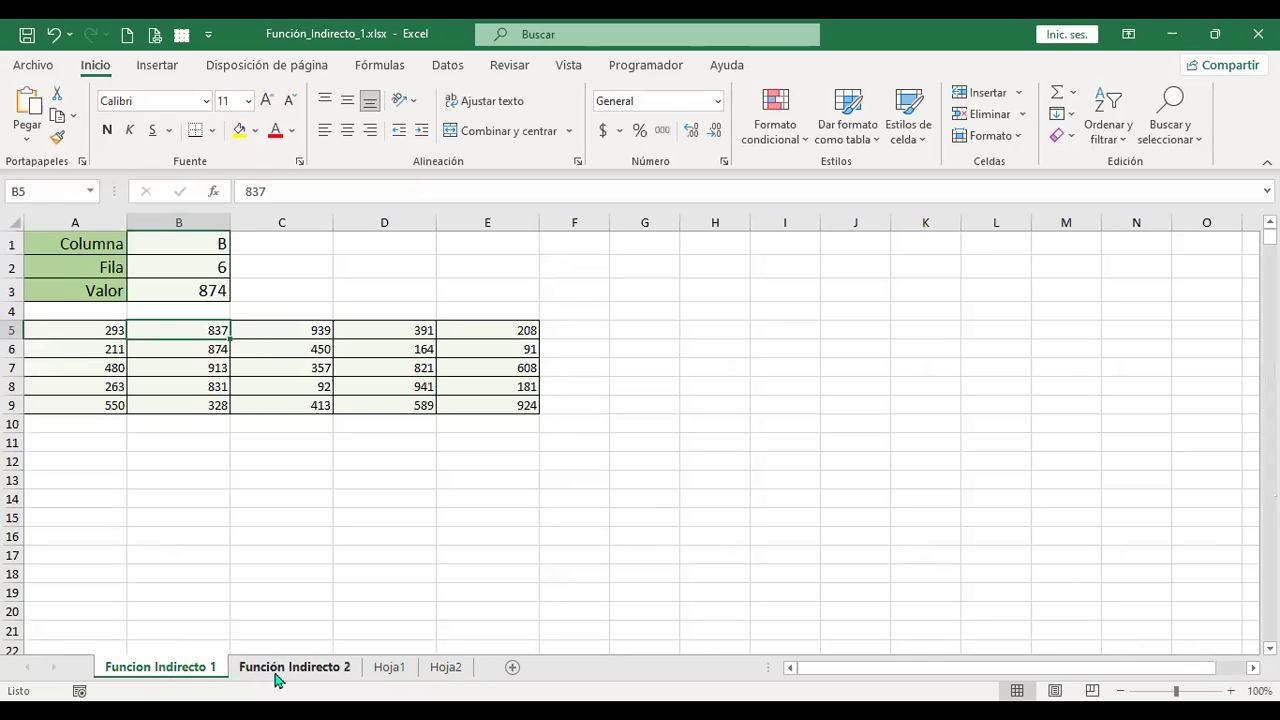
click(451, 668)
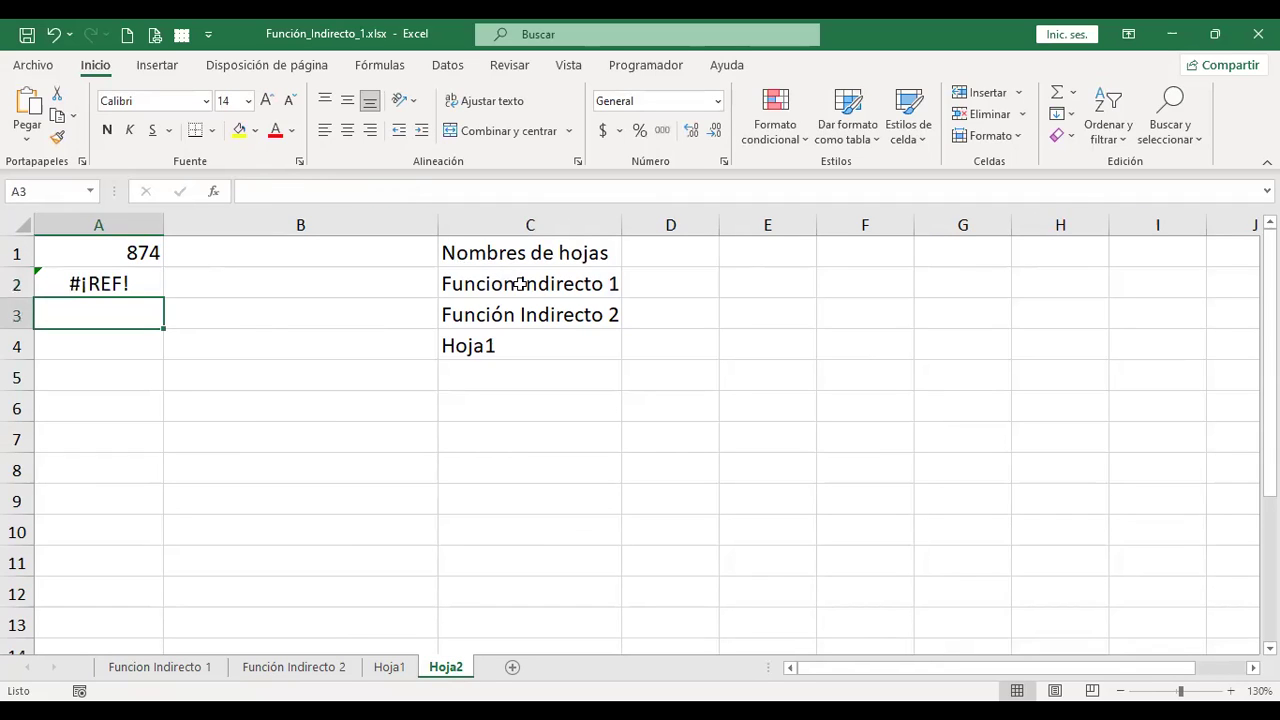
click(505, 284)
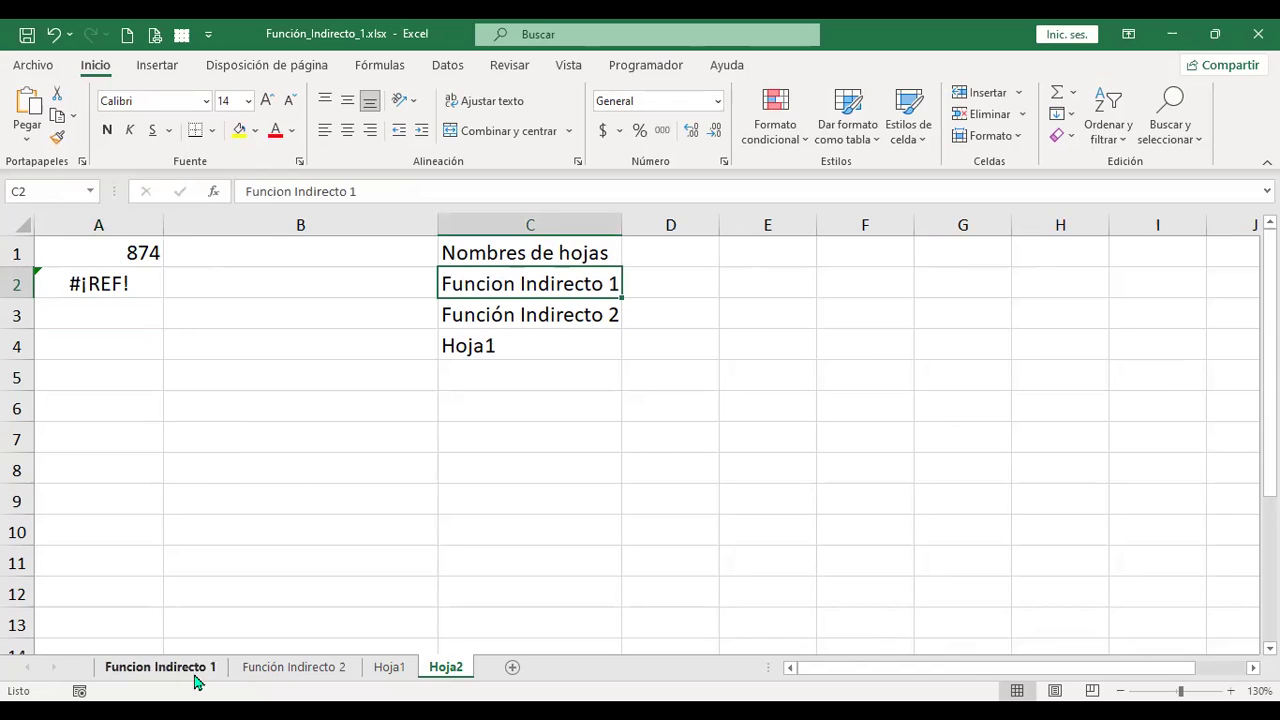
click(129, 274)
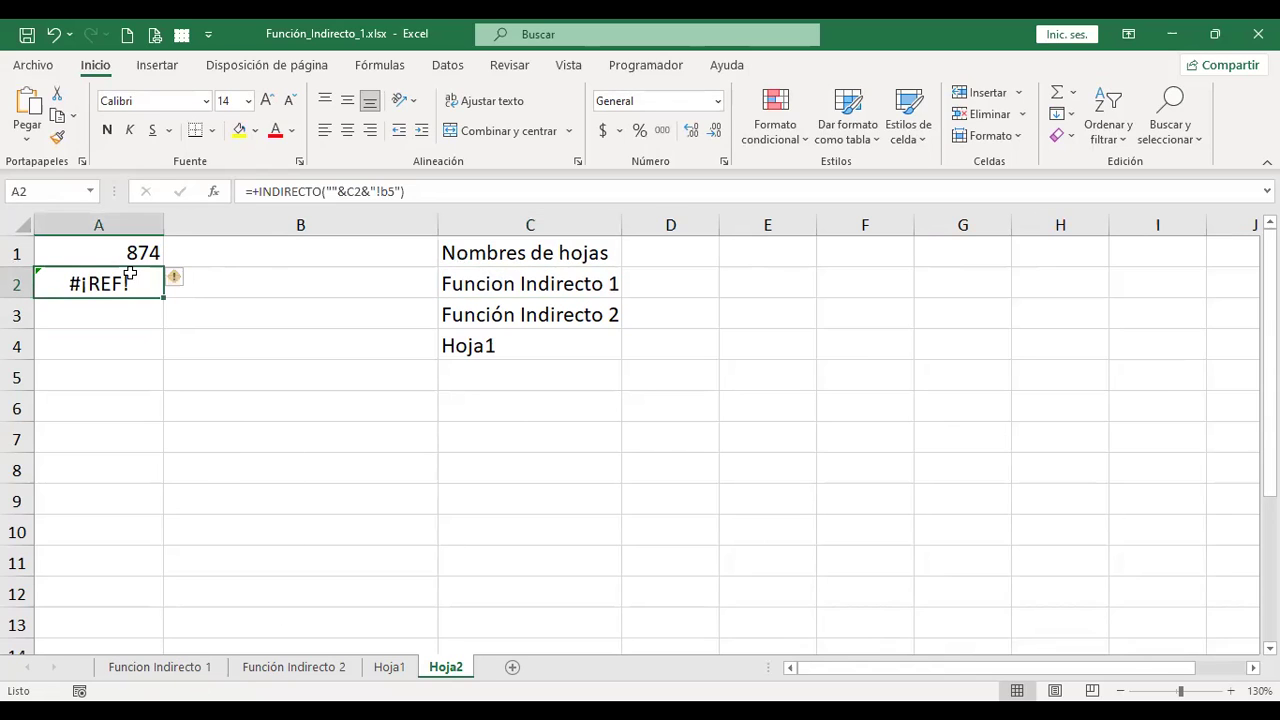
double_click(129, 274)
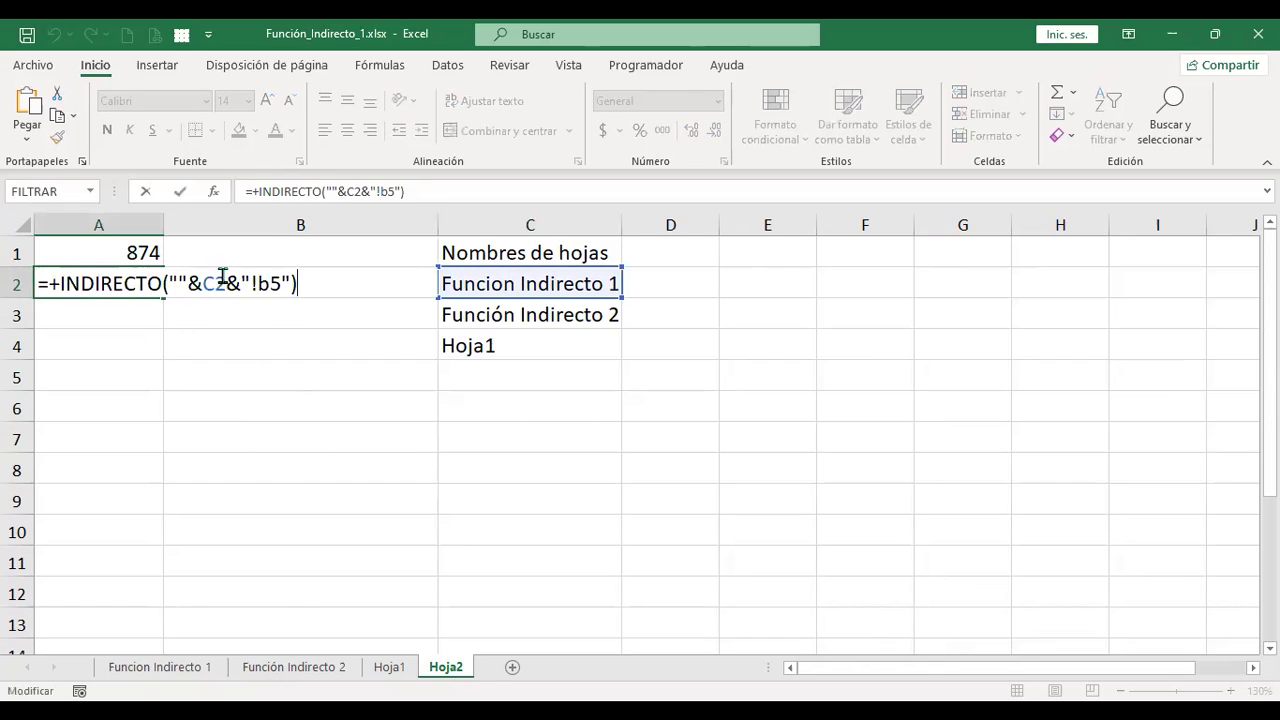
click(216, 274)
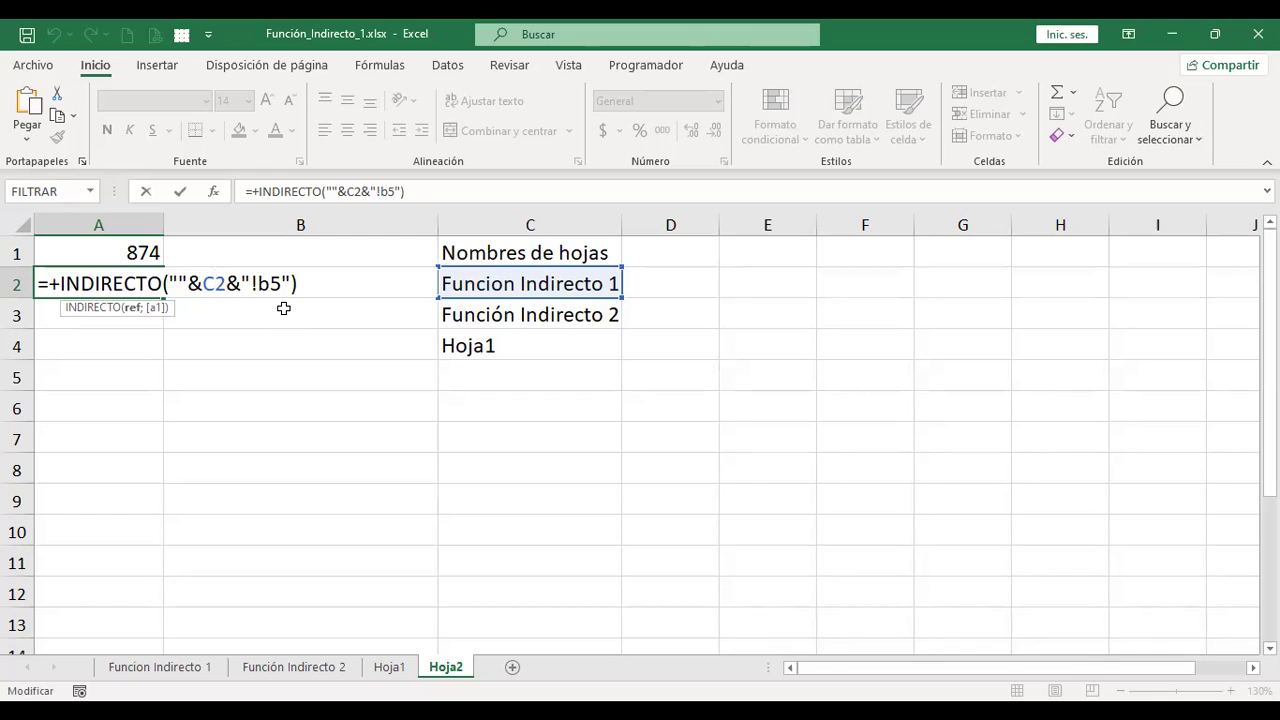
key(Return)
Review the INDIRECTO formula in B3 on Funcion Indirecto 1, then reopen A2's formula on Hoja2
click(200, 666)
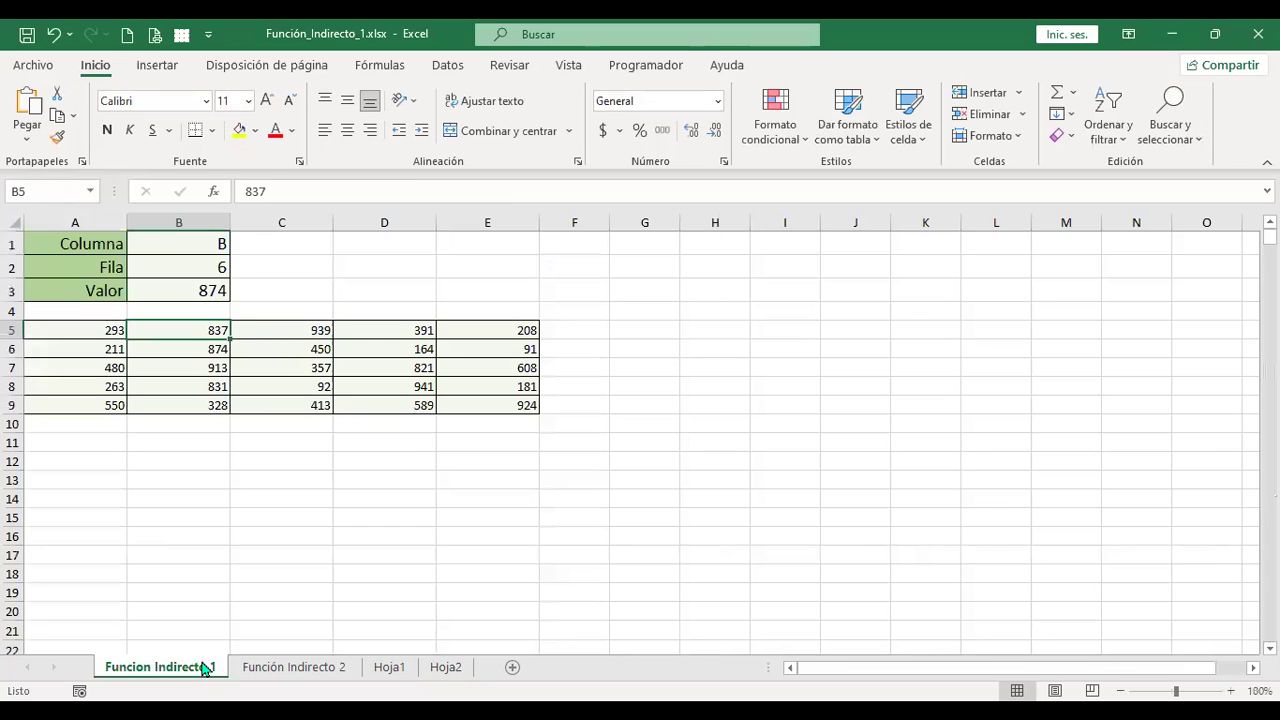
click(194, 292)
click(446, 667)
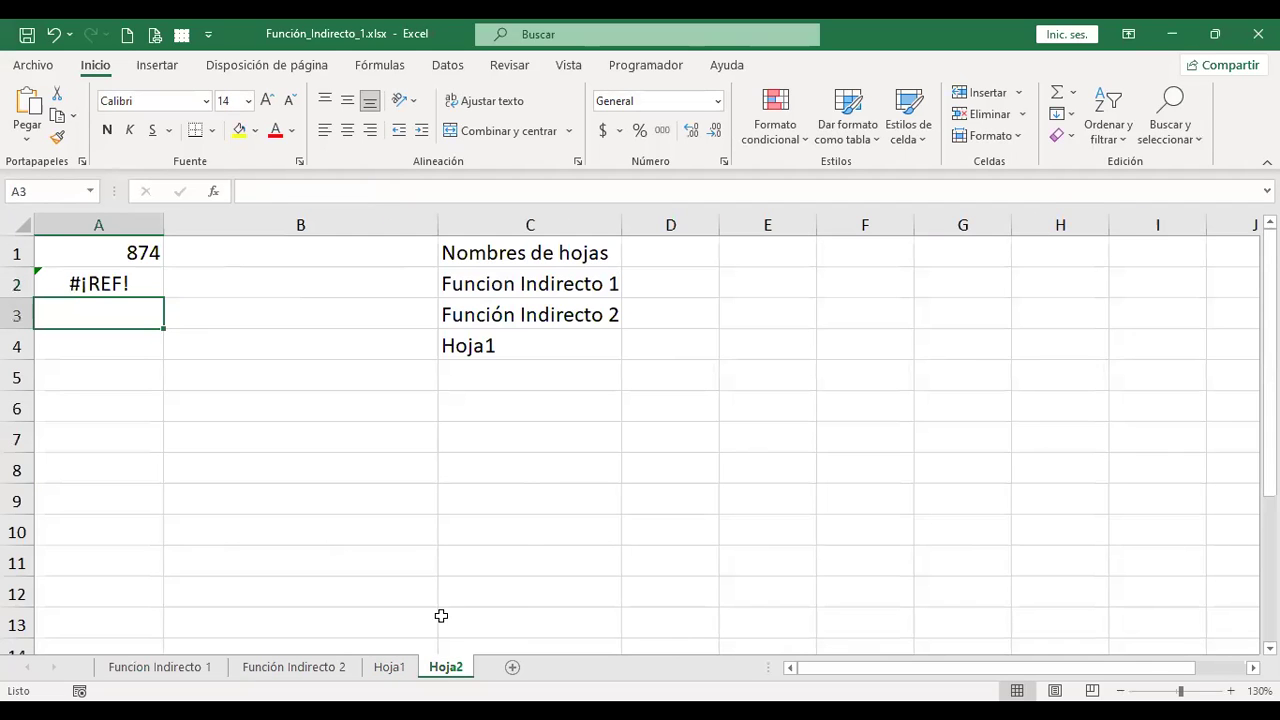
click(111, 287)
double_click(111, 287)
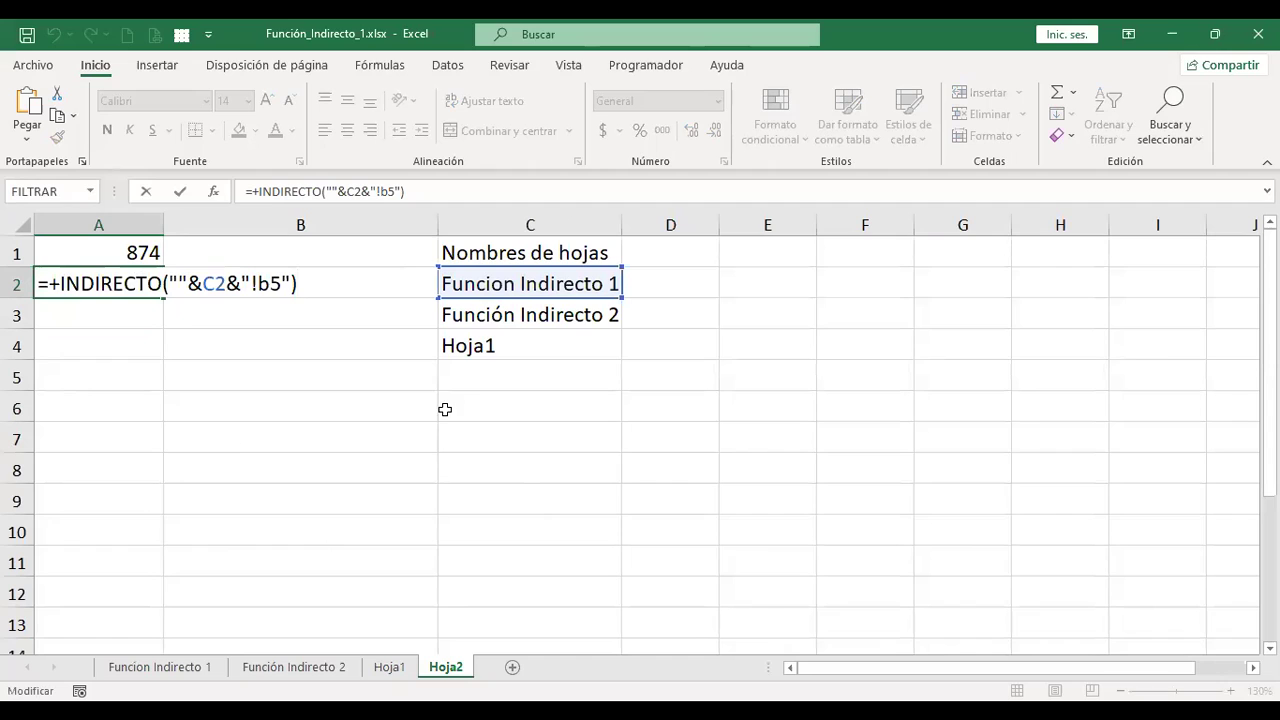